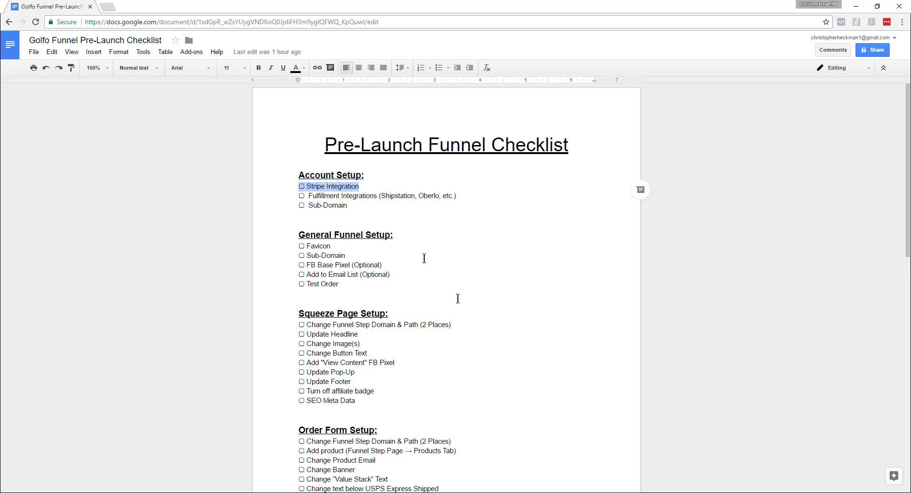
Tick off the Stripe Integration and Fulfillment Integrations items under Account Setup in the checklist.
{"action": "left_click_drag", "start_coordinate": [363, 189], "coordinate": [296, 188]}
{"action": "type", "text": "☑ Stripe Integration"}
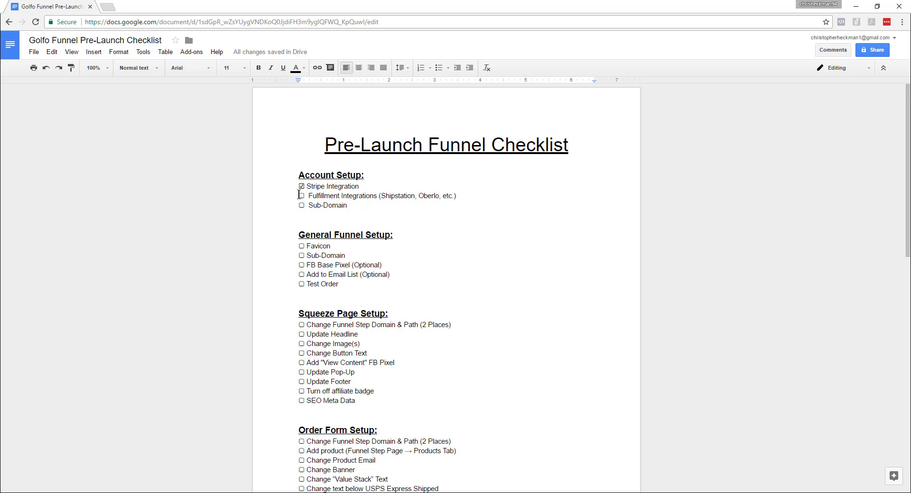
{"action": "left_click_drag", "start_coordinate": [299, 195], "coordinate": [466, 197]}
{"action": "left_click_drag", "start_coordinate": [309, 205], "coordinate": [349, 206]}
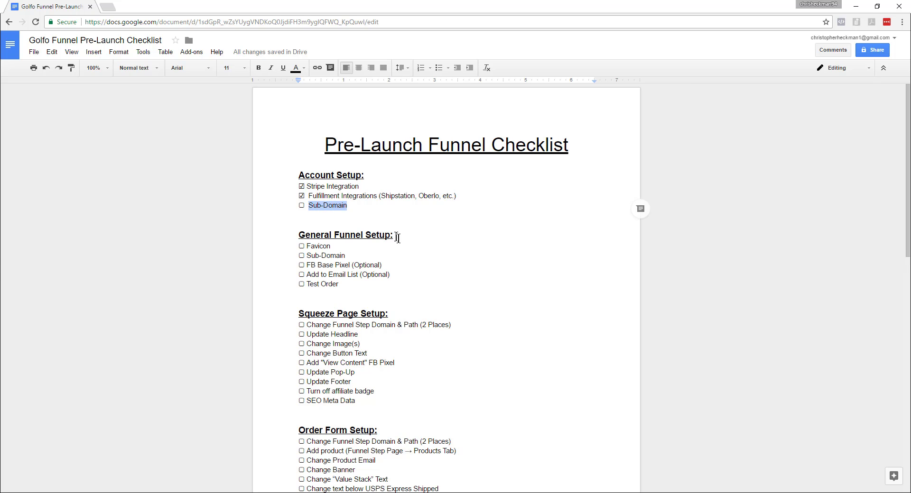
{"action": "left_click", "coordinate": [439, 283]}
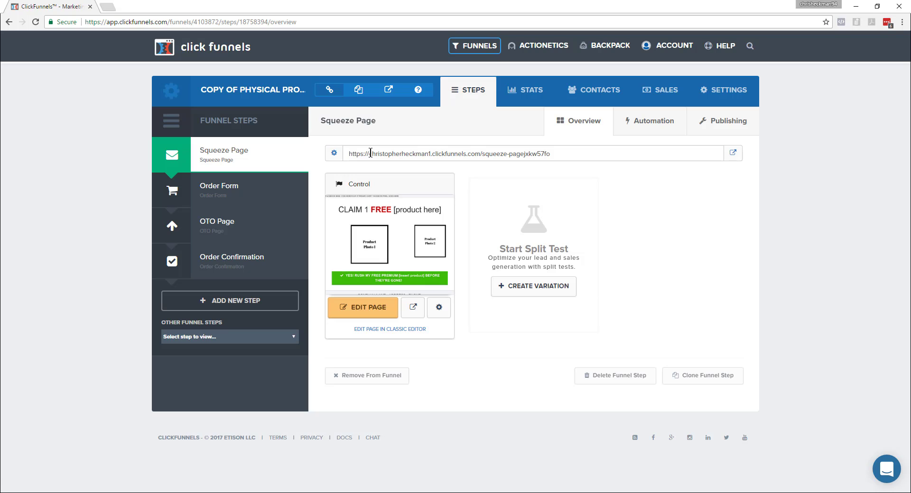
Inspect the Squeeze Page URL in ClickFunnels, then tick off Sub-Domain under Account Setup in the Google Docs checklist.
{"action": "left_click_drag", "start_coordinate": [371, 153], "coordinate": [545, 158]}
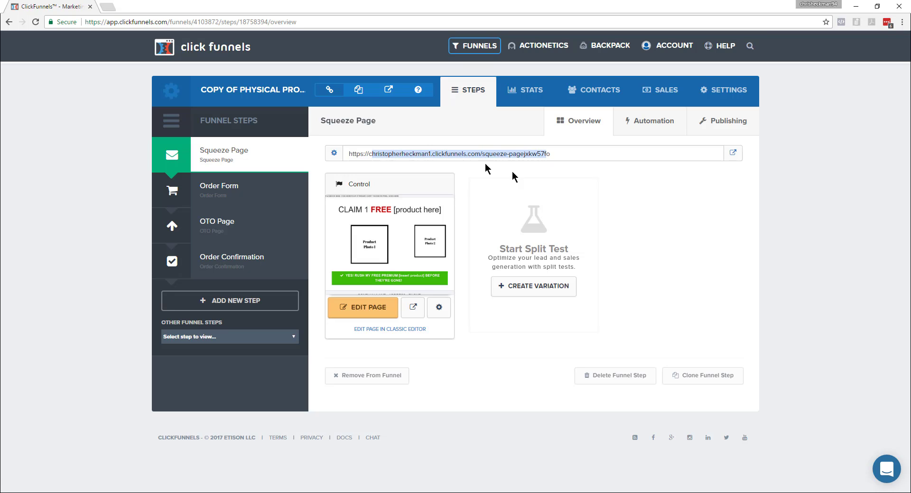
{"action": "left_click", "coordinate": [383, 168]}
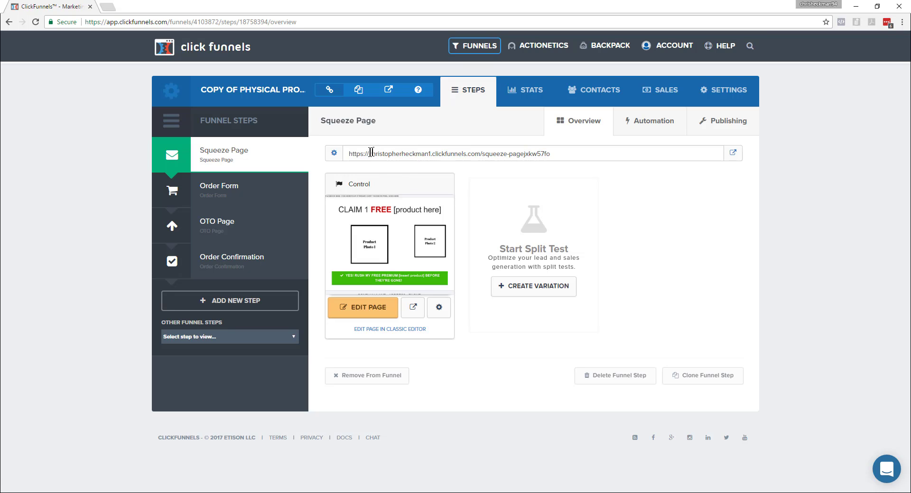
{"action": "left_click_drag", "start_coordinate": [369, 153], "coordinate": [550, 153]}
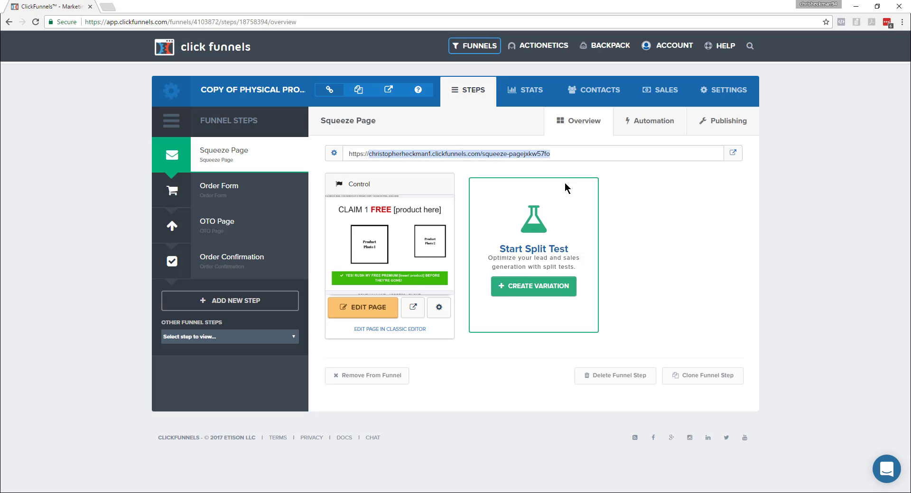
{"action": "key", "text": "alt+Tab"}
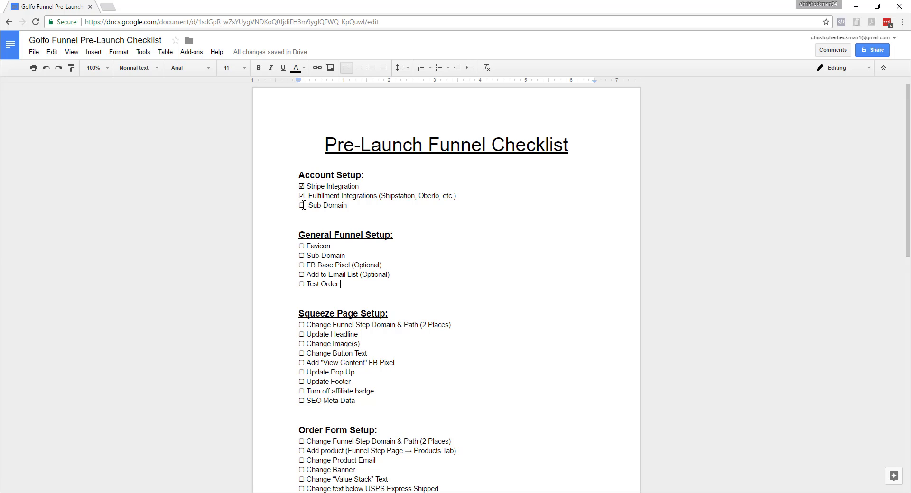
{"action": "left_click_drag", "start_coordinate": [303, 205], "coordinate": [298, 206]}
{"action": "left_click", "coordinate": [339, 221]}
{"action": "left_click_drag", "start_coordinate": [304, 204], "coordinate": [298, 204]}
{"action": "type", "text": "☑"}
Tick off the Favicon item under General Funnel Setup in the checklist.
{"action": "left_click_drag", "start_coordinate": [298, 246], "coordinate": [331, 247]}
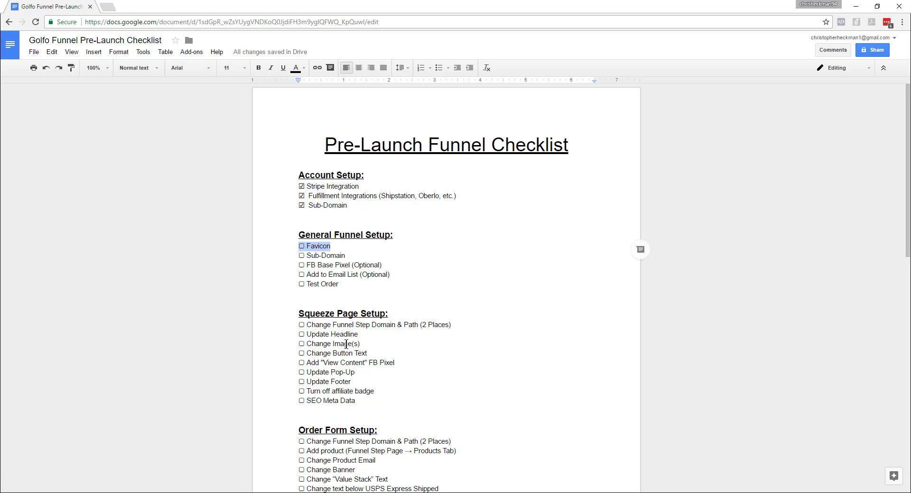
{"action": "left_click", "coordinate": [320, 247]}
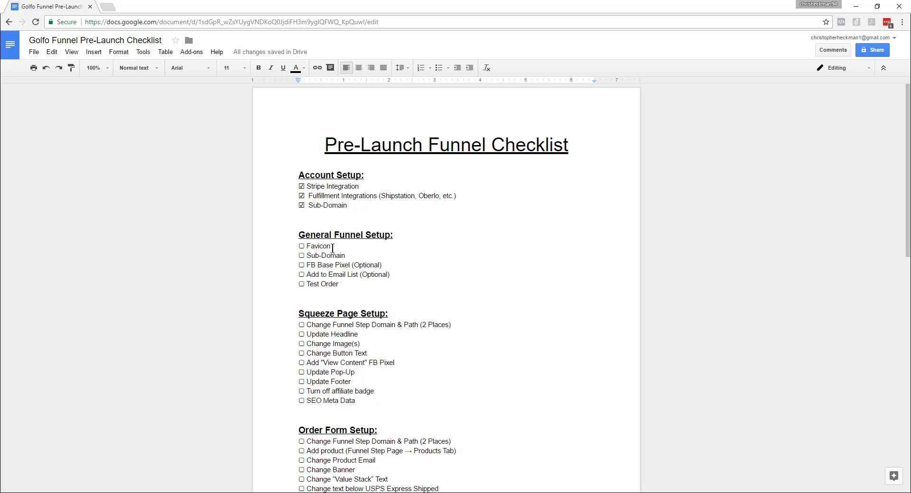
{"action": "left_click_drag", "start_coordinate": [333, 246], "coordinate": [297, 246]}
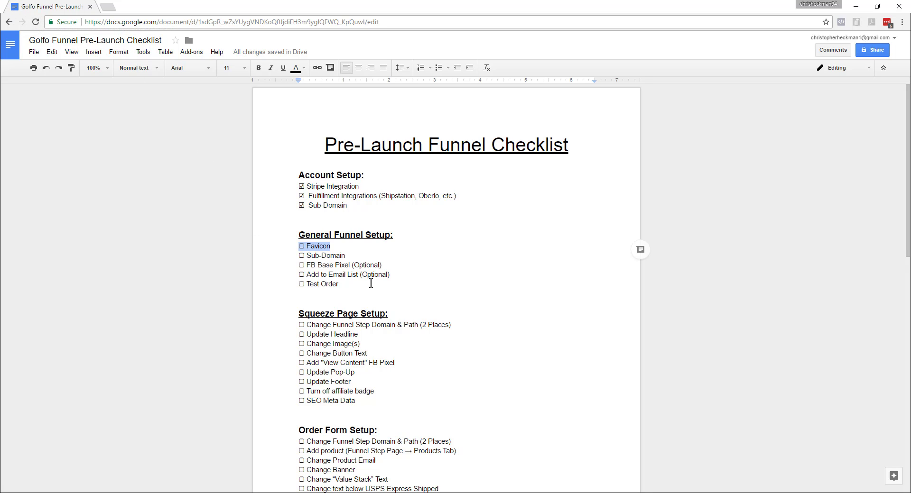
{"action": "key", "text": "alt+Tab"}
{"action": "key", "text": "alt+Tab"}
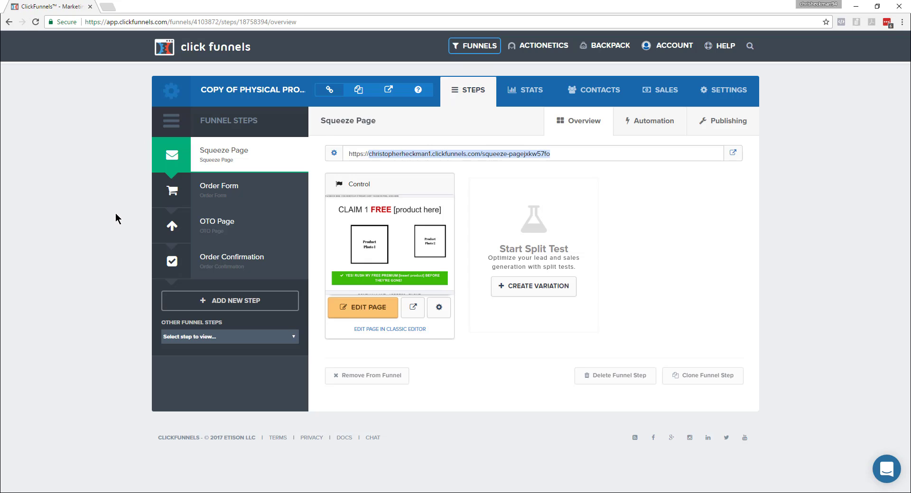
{"action": "key", "text": "alt+Tab"}
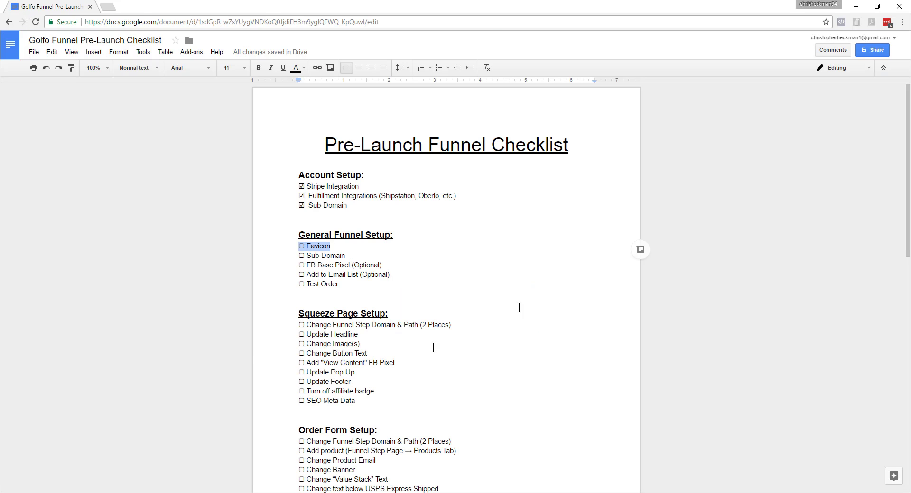
{"action": "left_click", "coordinate": [331, 256]}
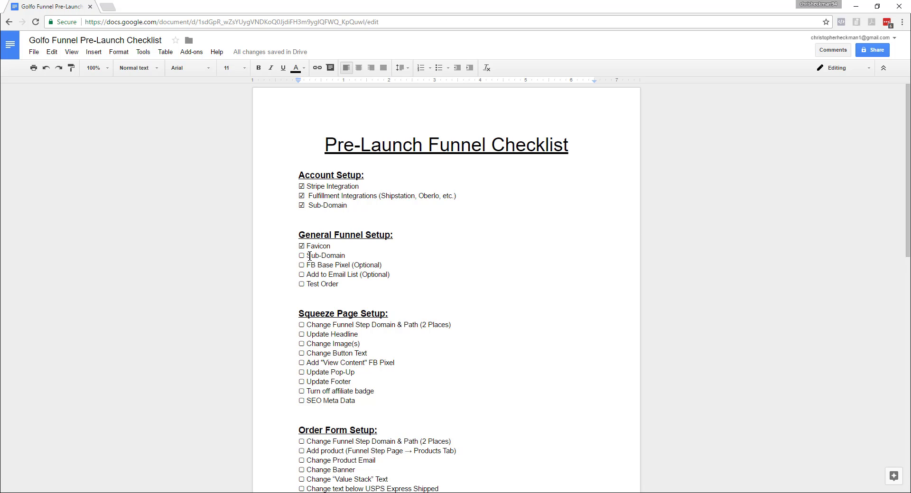
Review the Sub-Domain checklist items, then switch to ClickFunnels and close the squeeze page preview with its pop-up.
{"action": "left_click_drag", "start_coordinate": [306, 255], "coordinate": [343, 256]}
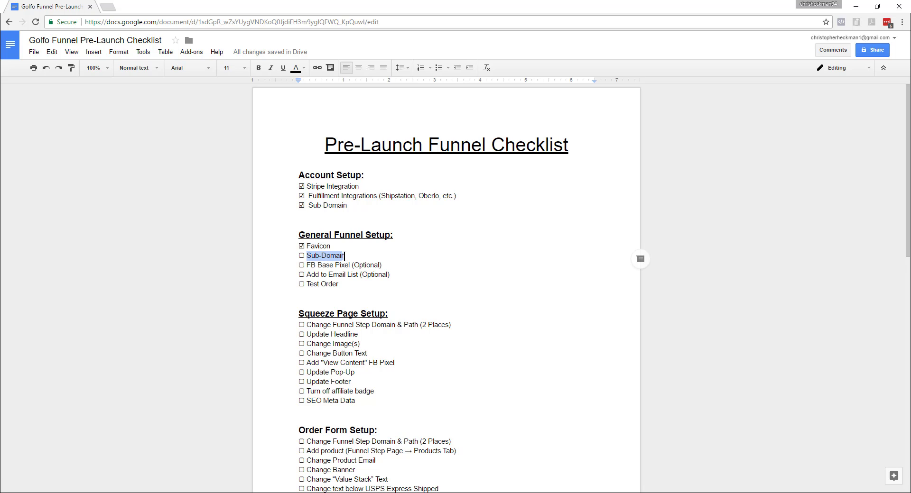
{"action": "left_click_drag", "start_coordinate": [349, 205], "coordinate": [312, 204]}
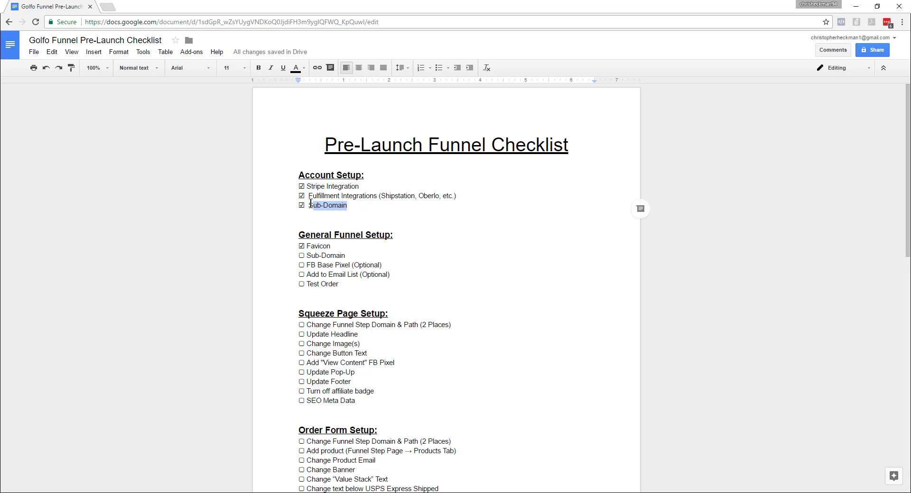
{"action": "left_click", "coordinate": [336, 256]}
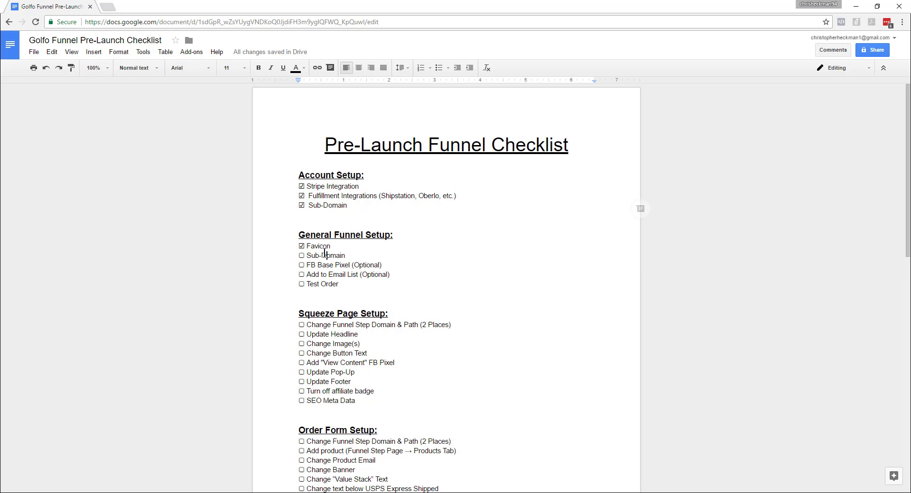
{"action": "left_click_drag", "start_coordinate": [345, 254], "coordinate": [309, 254]}
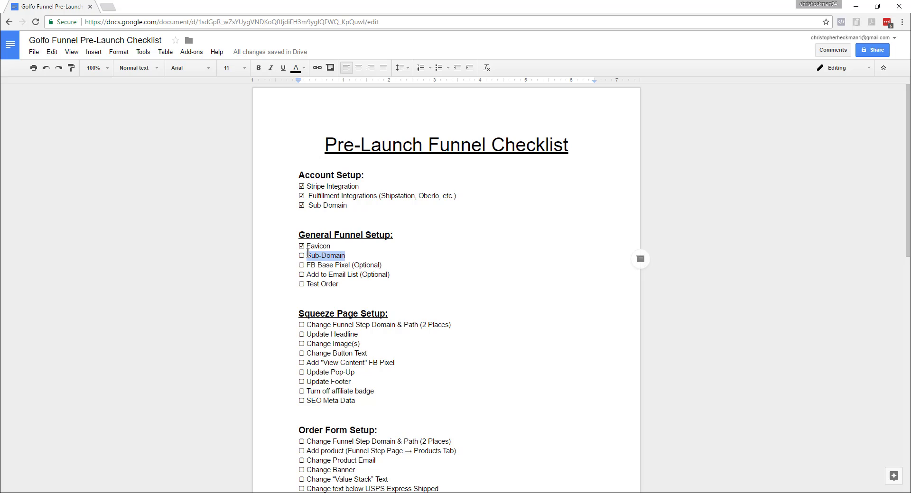
{"action": "key", "text": "alt+Tab"}
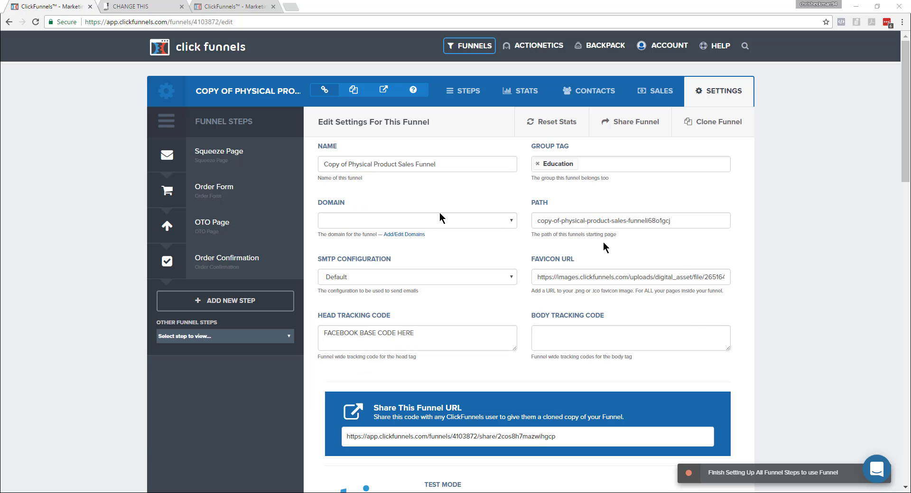
{"action": "left_click", "coordinate": [137, 7]}
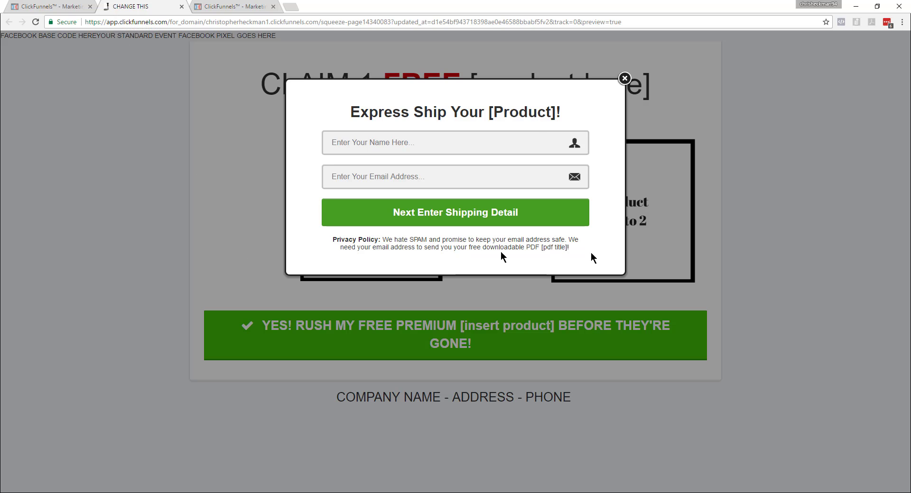
{"action": "left_click", "coordinate": [624, 79]}
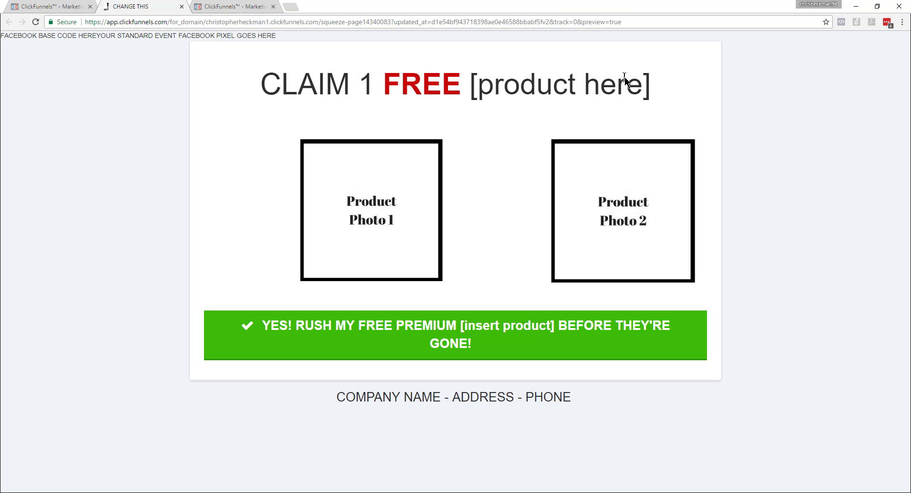
{"action": "left_click", "coordinate": [181, 7]}
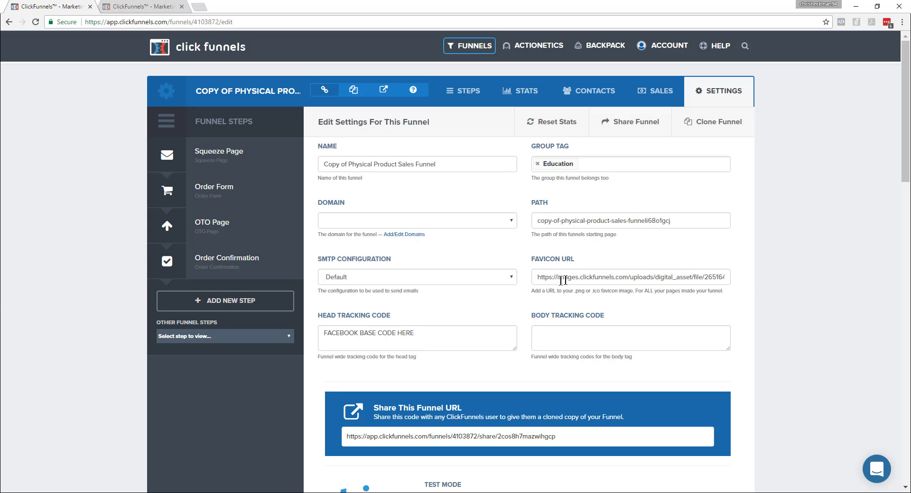
Examine the funnel's favicon URL and available domains against the Sub-Domain items in the checklist.
{"action": "left_click_drag", "start_coordinate": [539, 278], "coordinate": [837, 290]}
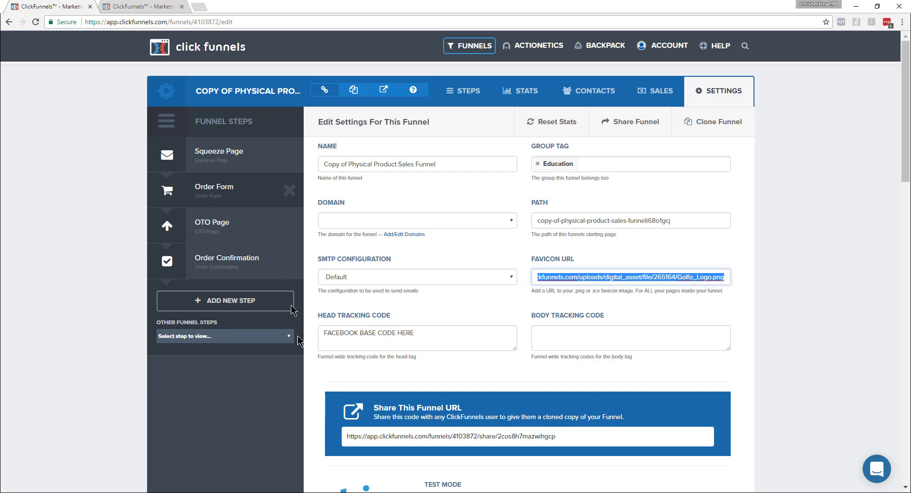
{"action": "key", "text": "alt+Tab"}
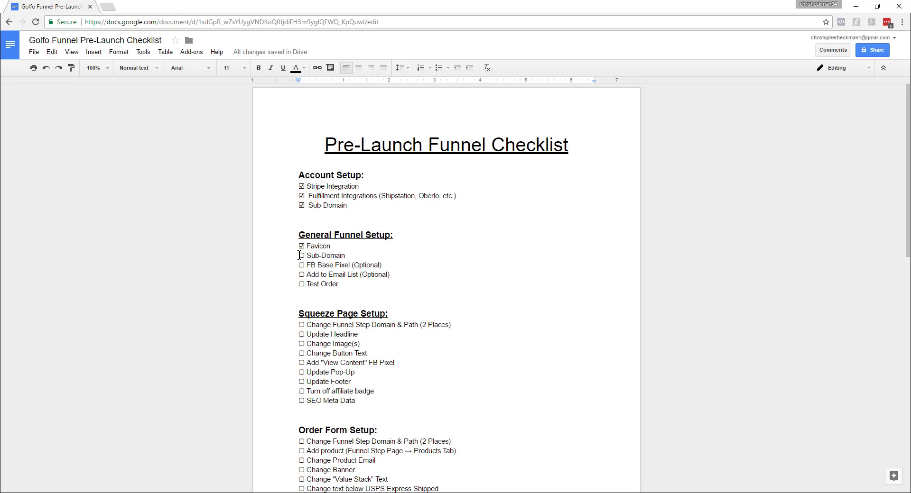
{"action": "triple_click", "coordinate": [321, 255]}
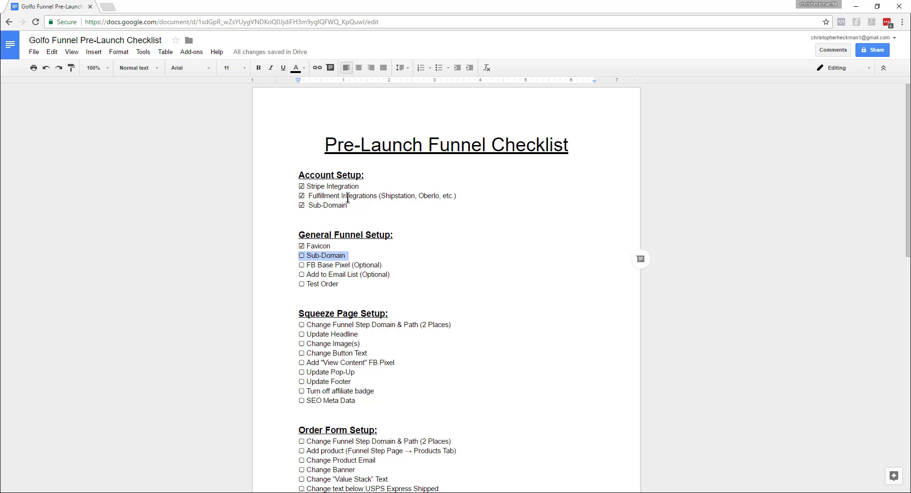
{"action": "left_click_drag", "start_coordinate": [348, 205], "coordinate": [293, 214]}
{"action": "left_click_drag", "start_coordinate": [349, 257], "coordinate": [299, 258]}
{"action": "key", "text": "alt+Tab"}
{"action": "left_click", "coordinate": [420, 222]}
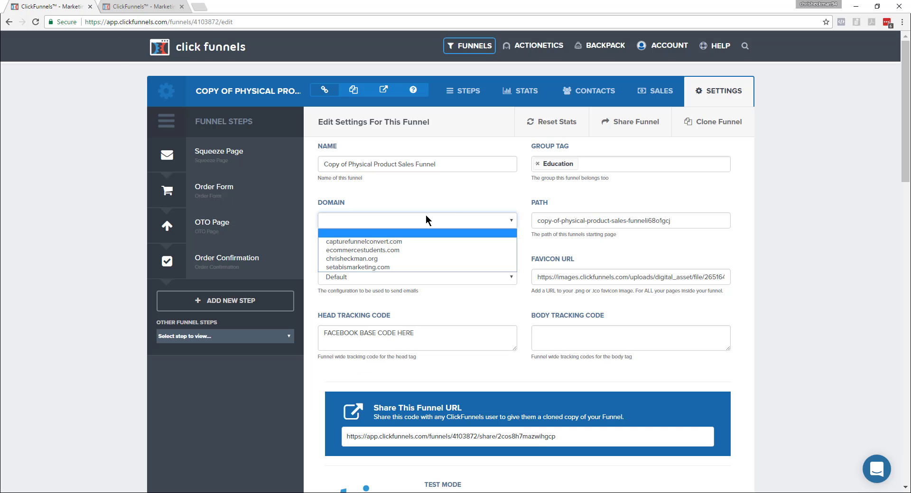
{"action": "key", "text": "alt+Tab"}
{"action": "left_click", "coordinate": [438, 259]}
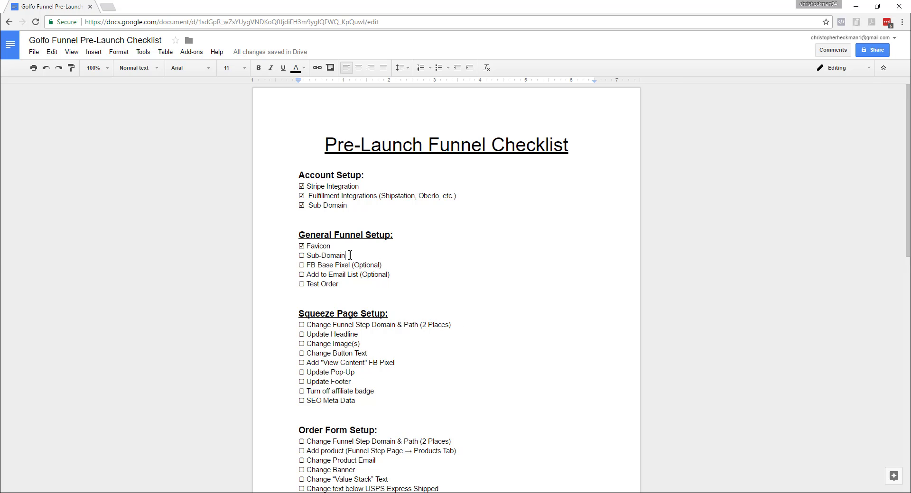
Switch to the ClickFunnels funnel settings and set the funnel's domain to the listed .org domain.
{"action": "left_click_drag", "start_coordinate": [350, 256], "coordinate": [299, 257]}
{"action": "key", "text": "alt+Tab"}
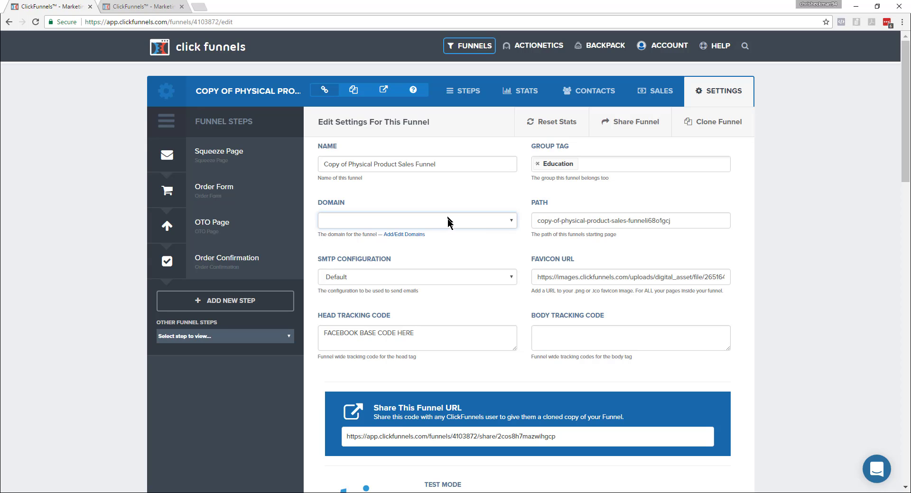
{"action": "left_click", "coordinate": [472, 221]}
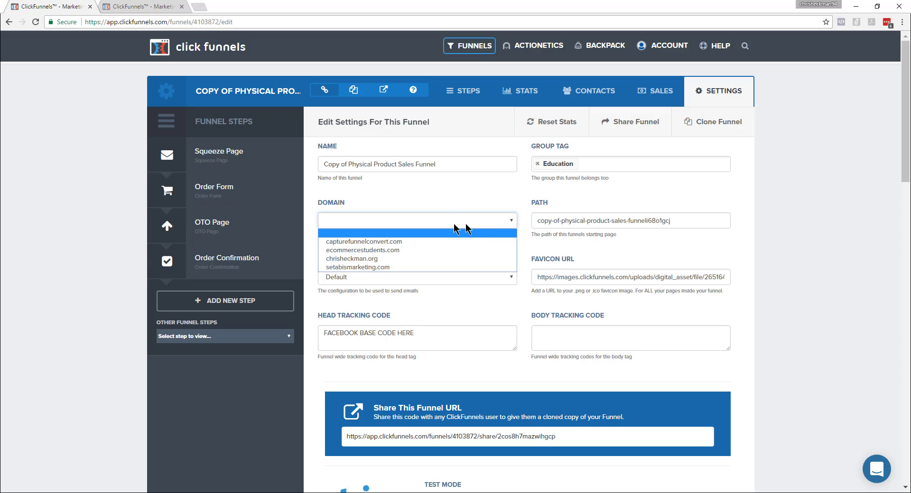
{"action": "left_click", "coordinate": [409, 234]}
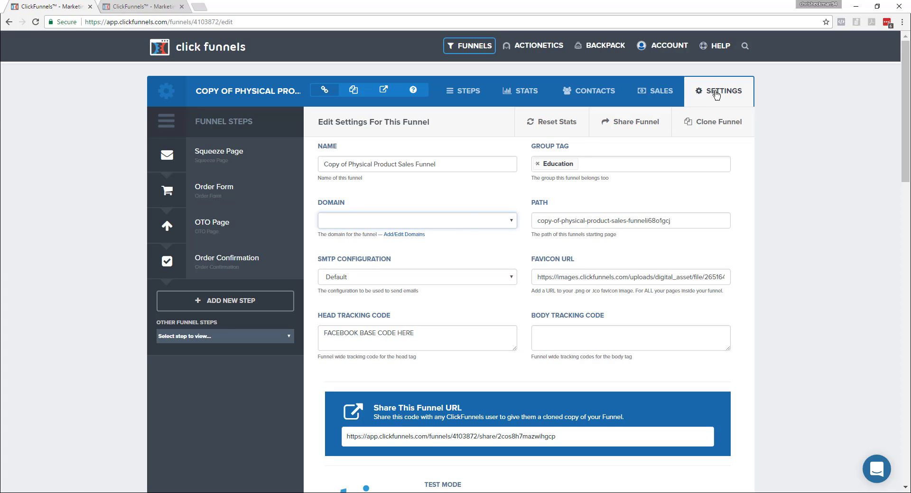
{"action": "left_click", "coordinate": [412, 221]}
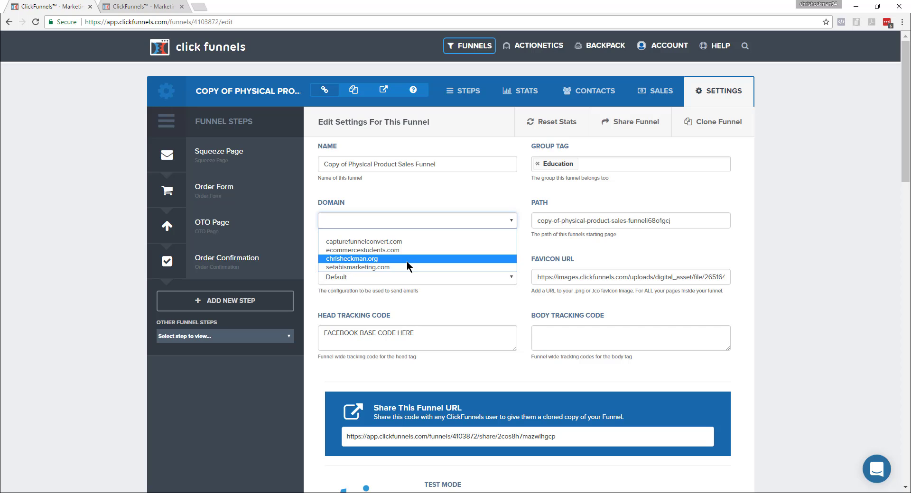
{"action": "left_click", "coordinate": [408, 267]}
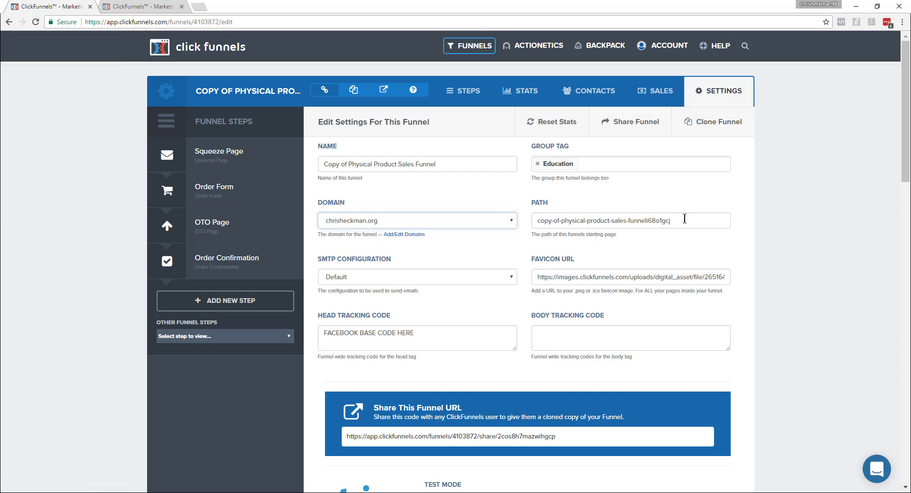
Set the funnel's path to 100golfballs and save the settings, returning to the Google Docs checklist.
{"action": "left_click_drag", "start_coordinate": [683, 221], "coordinate": [525, 225]}
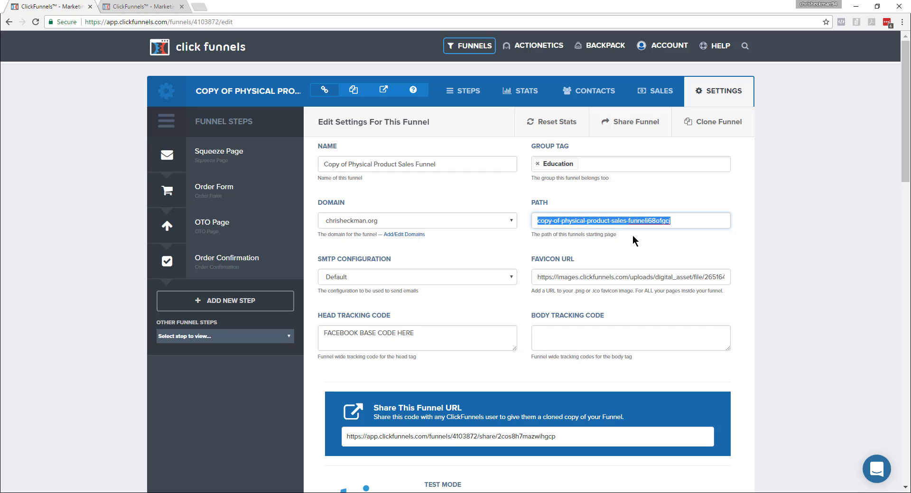
{"action": "type", "text": "landingpage"}
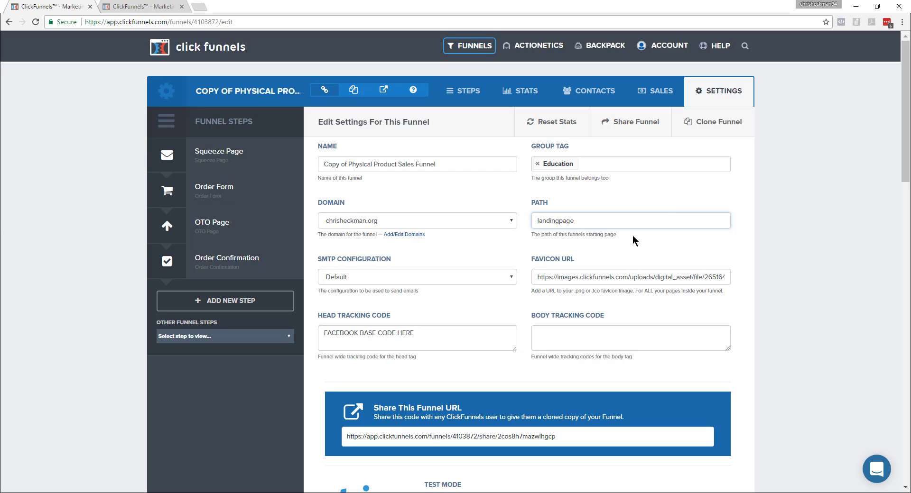
{"action": "key", "text": "ctrl+a"}
{"action": "type", "text": "100golfballs"}
{"action": "scroll", "coordinate": [636, 242], "scroll_direction": "down", "scroll_amount": 20}
{"action": "scroll", "coordinate": [665, 309], "scroll_direction": "down", "scroll_amount": 2}
{"action": "left_click", "coordinate": [693, 420]}
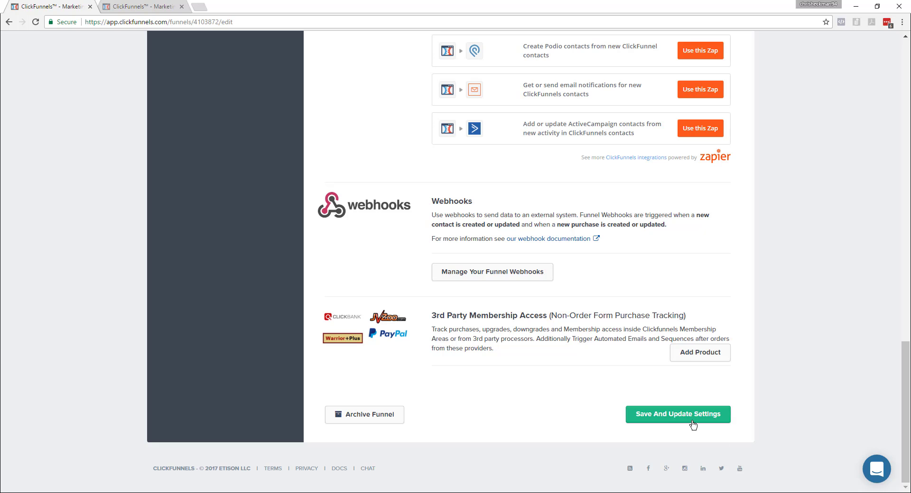
{"action": "key", "text": "alt+Tab"}
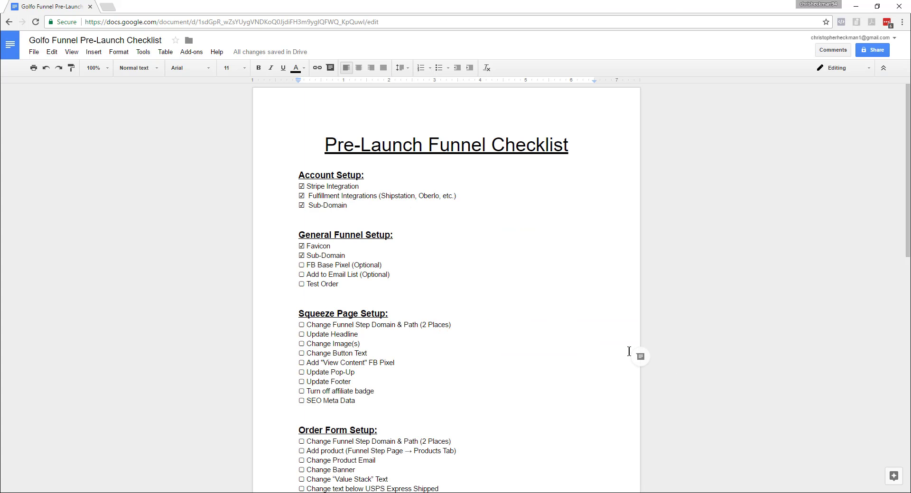
Review the Sub-Domain and FB Base Pixel checklist items, then switch to ClickFunnels and enlarge the head tracking code box holding the Facebook Pixel Code.
{"action": "left_click_drag", "start_coordinate": [355, 259], "coordinate": [295, 256]}
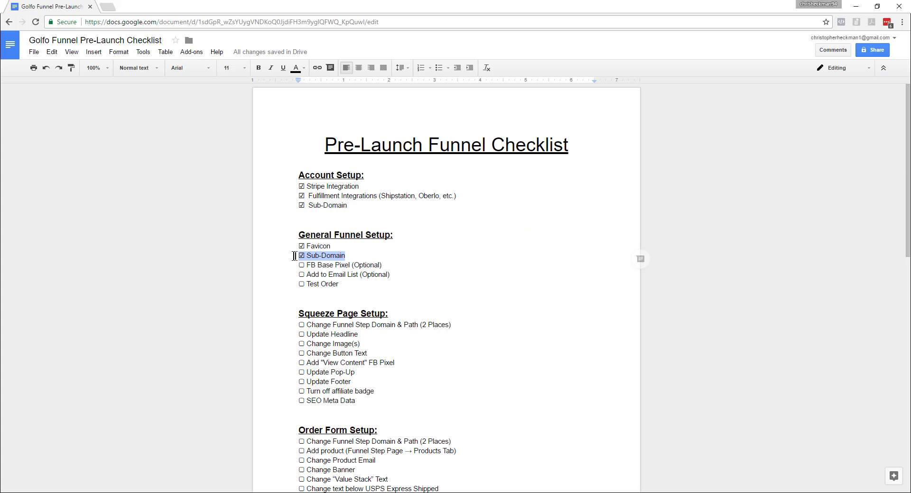
{"action": "left_click", "coordinate": [361, 283]}
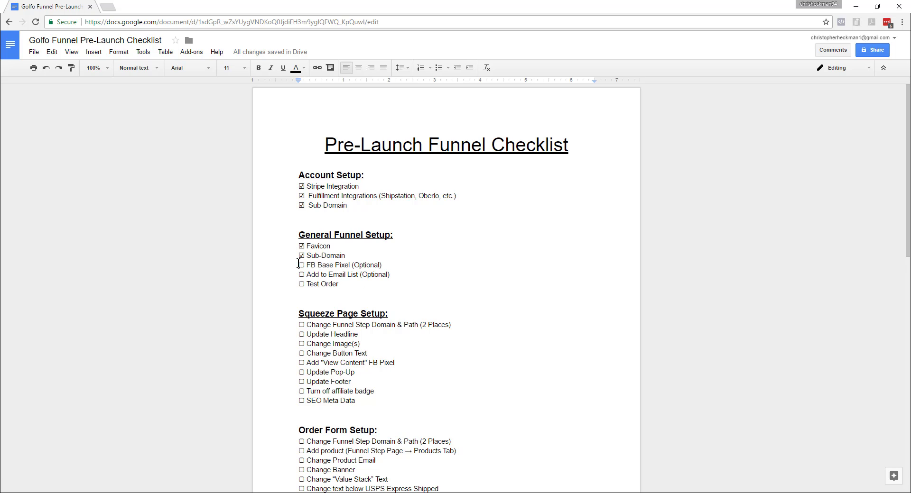
{"action": "left_click_drag", "start_coordinate": [300, 264], "coordinate": [390, 264]}
{"action": "left_click", "coordinate": [446, 294]}
{"action": "left_click_drag", "start_coordinate": [300, 264], "coordinate": [388, 267]}
{"action": "key", "text": "alt+Tab"}
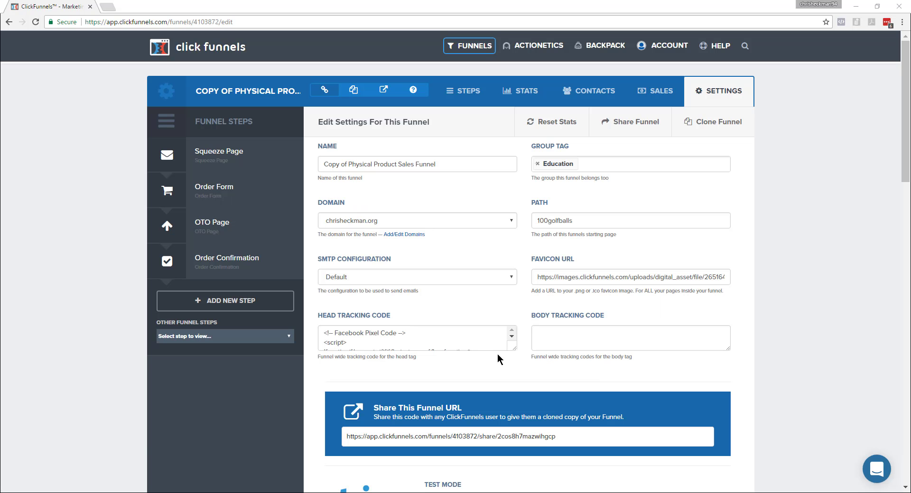
{"action": "left_click_drag", "start_coordinate": [513, 350], "coordinate": [513, 369]}
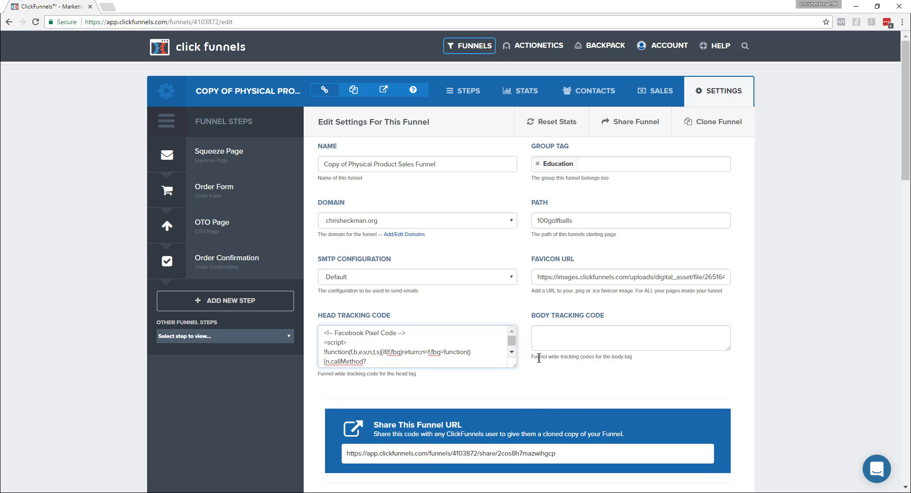
Return to the Google Docs checklist and tick off FB Base Pixel (Optional) under General Funnel Setup.
{"action": "key", "text": "alt+Tab"}
{"action": "left_click_drag", "start_coordinate": [305, 265], "coordinate": [299, 265]}
{"action": "type", "text": "☑"}
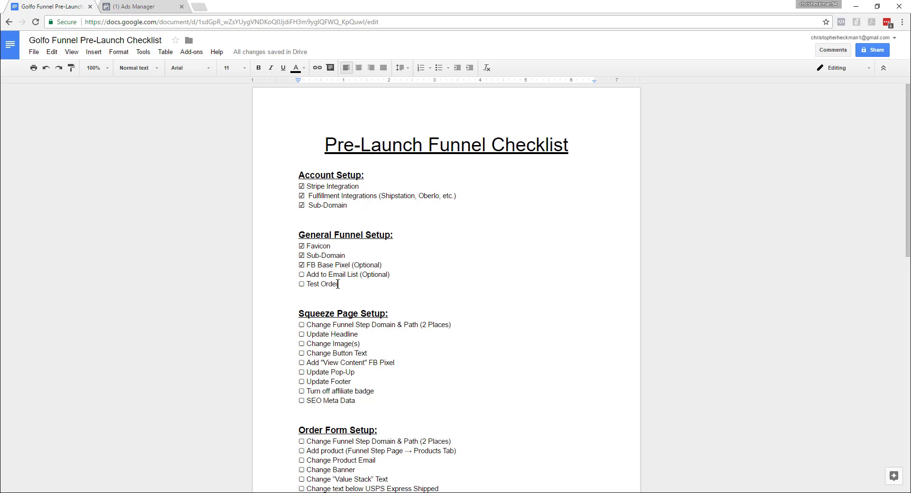
Switch to ClickFunnels and start a new automation action named "Add to list" for the Squeeze Page step.
{"action": "key", "text": "alt+Tab"}
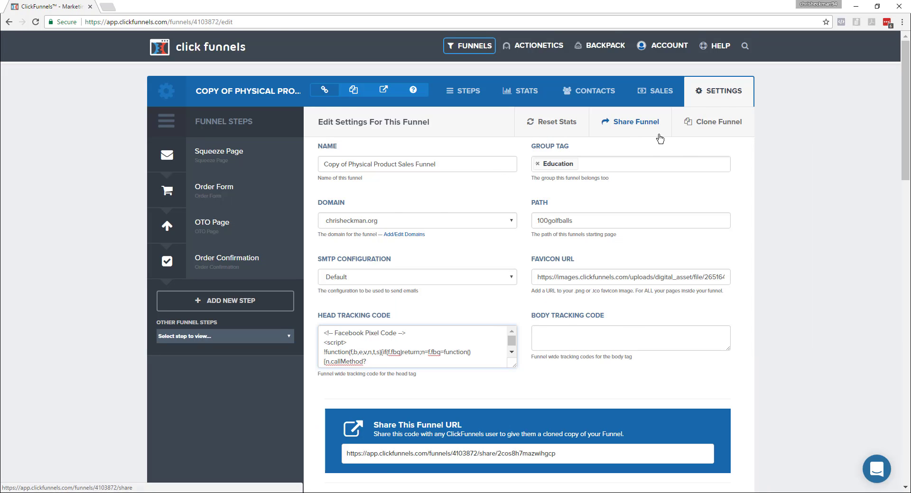
{"action": "key", "text": "alt+Left"}
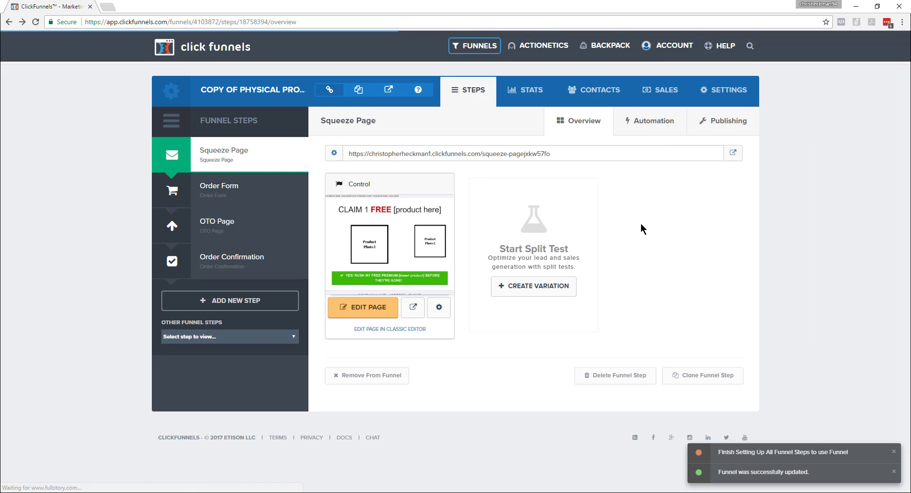
{"action": "left_click", "coordinate": [648, 122]}
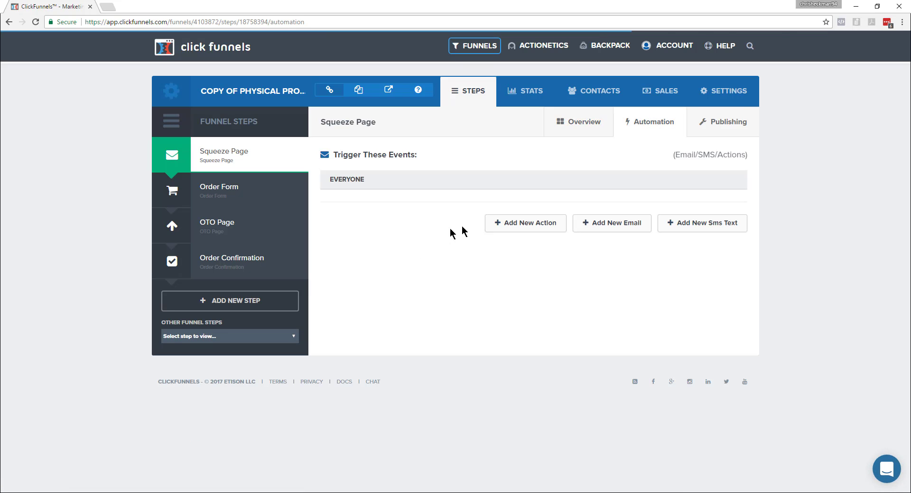
{"action": "left_click", "coordinate": [526, 231]}
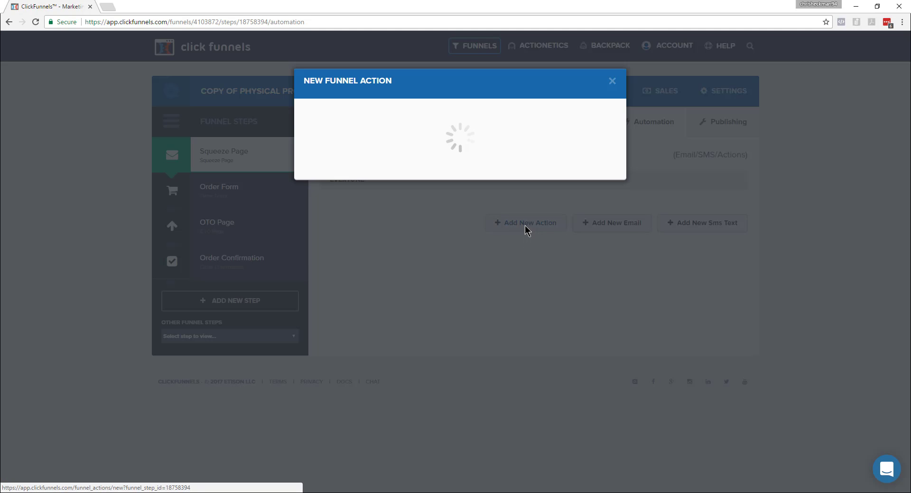
{"action": "left_click", "coordinate": [379, 158]}
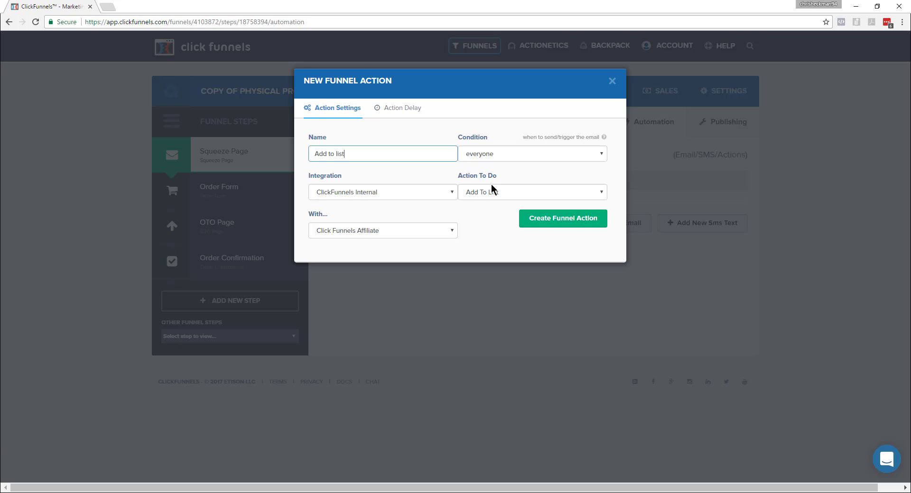
Create the funnel action with condition everyone, integration ClickFunnels Internal and action Add To List, using the Click Funnels Affiliate list.
{"action": "left_click", "coordinate": [512, 155]}
{"action": "left_click", "coordinate": [514, 156]}
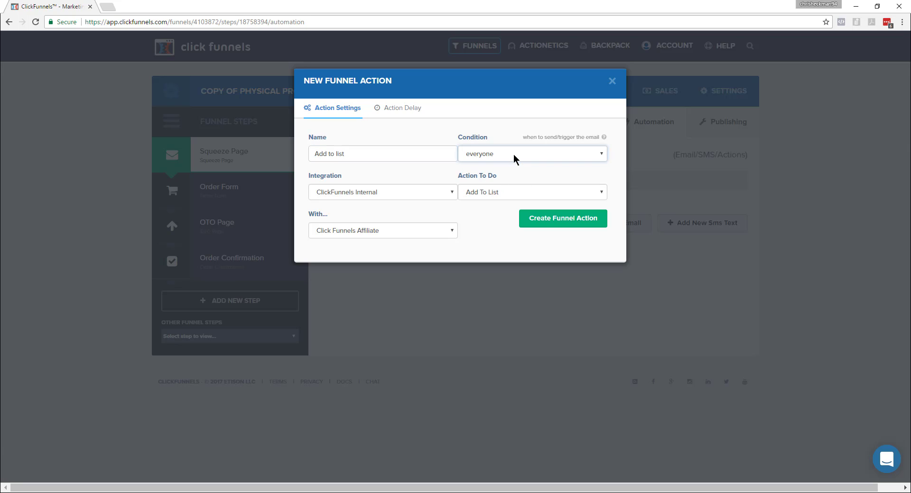
{"action": "left_click", "coordinate": [407, 195]}
{"action": "left_click", "coordinate": [407, 196]}
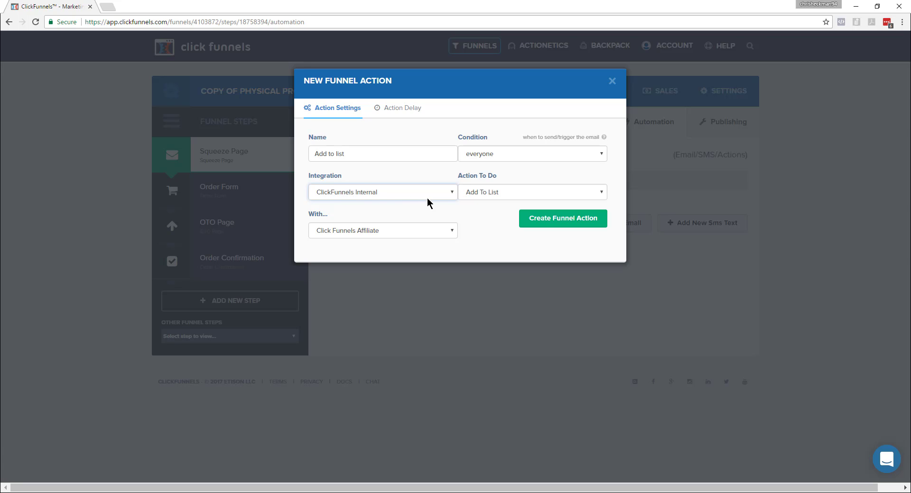
{"action": "left_click", "coordinate": [491, 193]}
{"action": "left_click", "coordinate": [503, 192]}
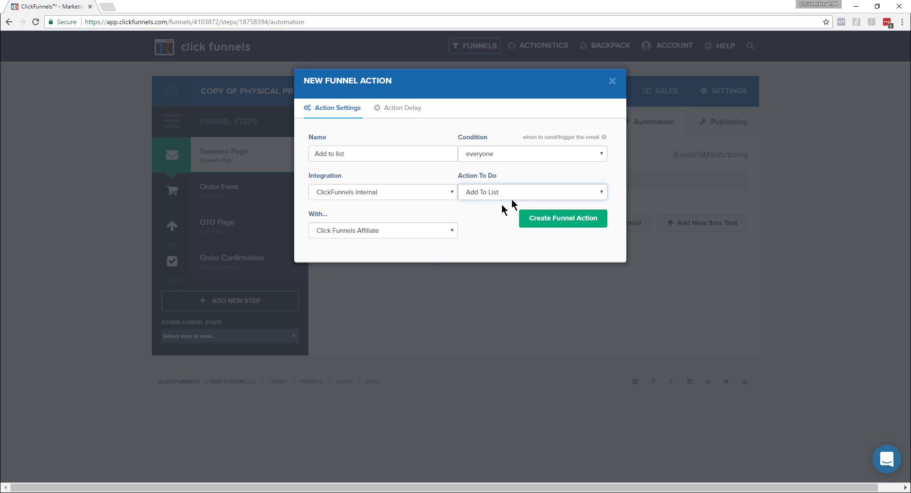
{"action": "left_click", "coordinate": [398, 230]}
{"action": "left_click", "coordinate": [398, 231]}
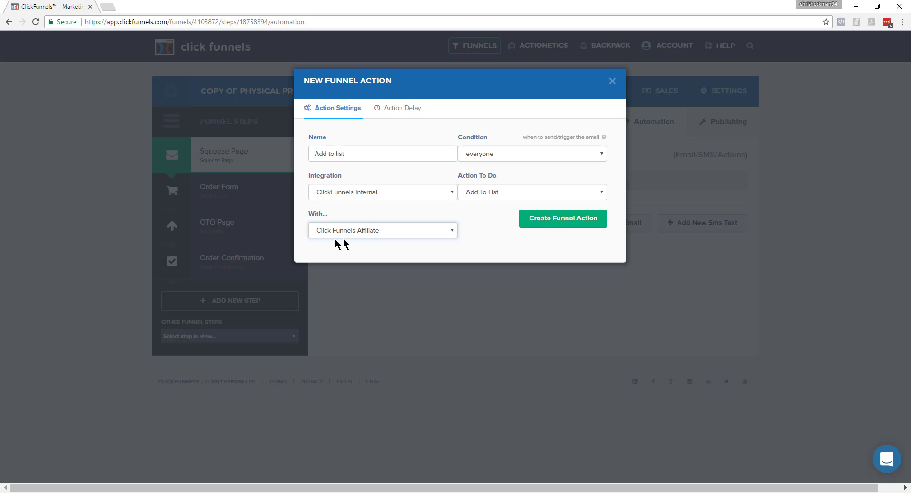
{"action": "left_click", "coordinate": [555, 227]}
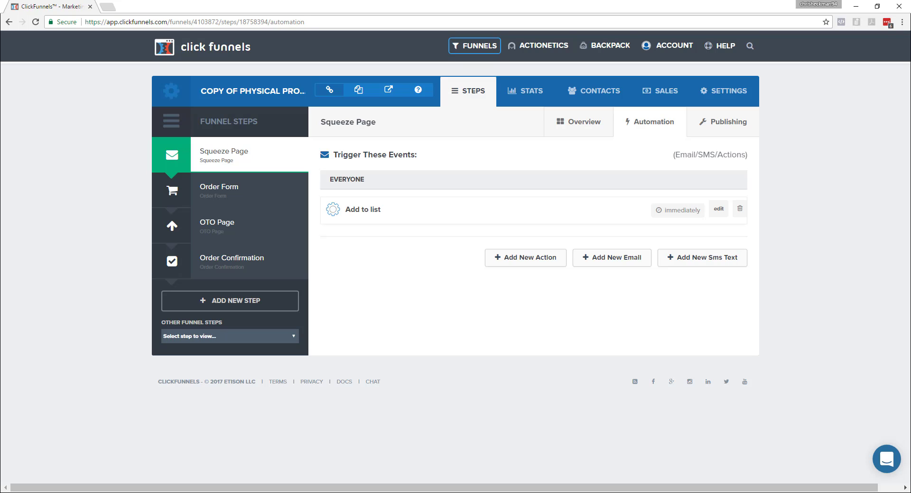
Tick off Add to Email List (Optional) in the Google Docs checklist, then review the remaining setup sections with the document menus hidden.
{"action": "left_click", "coordinate": [301, 463]}
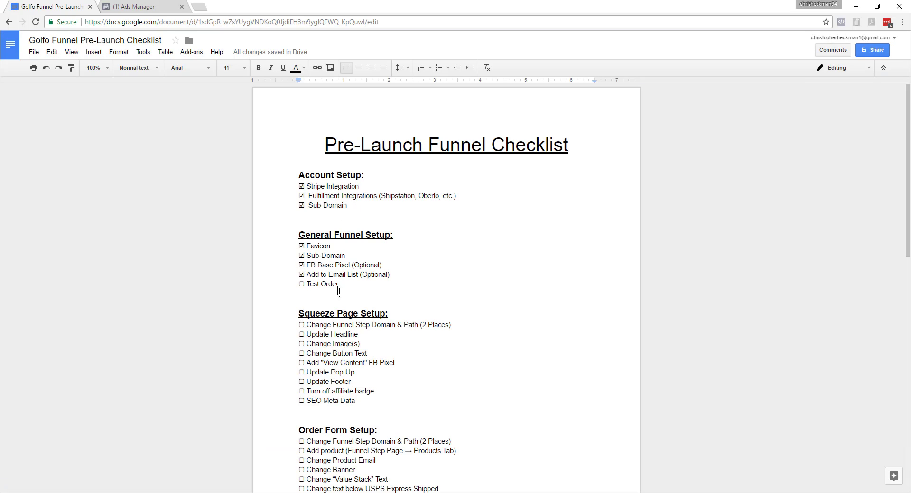
{"action": "left_click_drag", "start_coordinate": [345, 287], "coordinate": [300, 288]}
{"action": "left_click", "coordinate": [509, 319]}
{"action": "scroll", "coordinate": [508, 319], "scroll_direction": "down", "scroll_amount": 3}
{"action": "scroll", "coordinate": [413, 228], "scroll_direction": "down", "scroll_amount": 1}
{"action": "scroll", "coordinate": [435, 234], "scroll_direction": "up", "scroll_amount": 1}
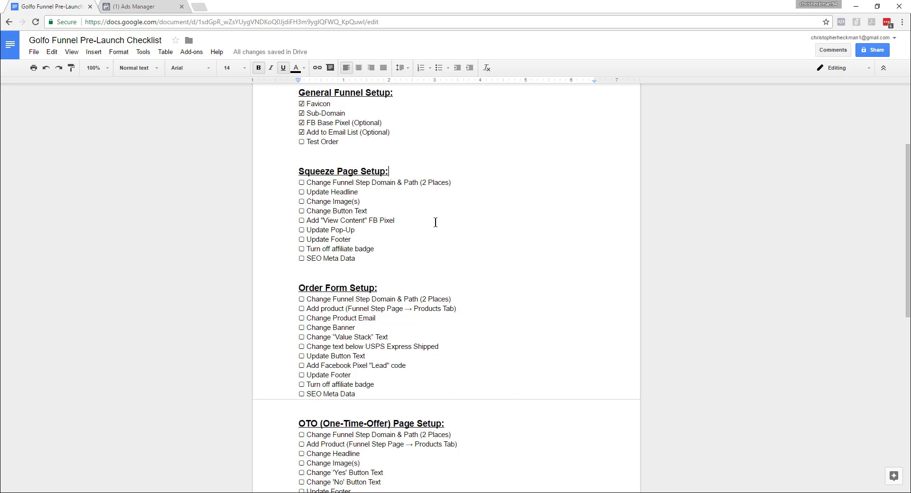
{"action": "scroll", "coordinate": [435, 221], "scroll_direction": "up", "scroll_amount": 1}
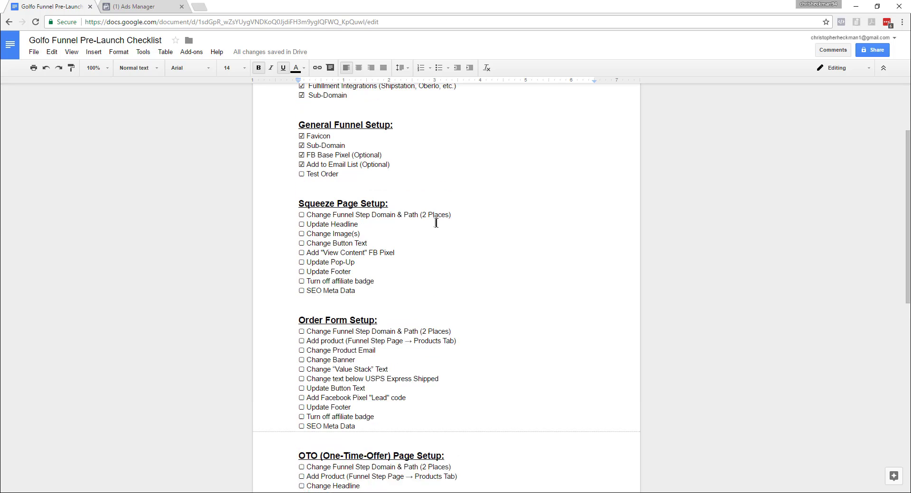
{"action": "left_click", "coordinate": [884, 68]}
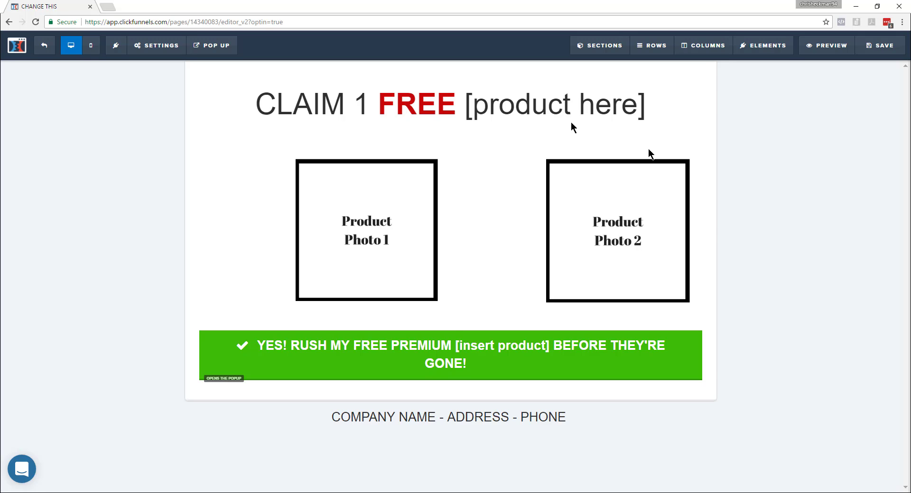
Highlight the [product here] placeholder in the squeeze page headline in the ClickFunnels page editor.
{"action": "left_click", "coordinate": [469, 105]}
{"action": "left_click_drag", "start_coordinate": [468, 106], "coordinate": [649, 105]}
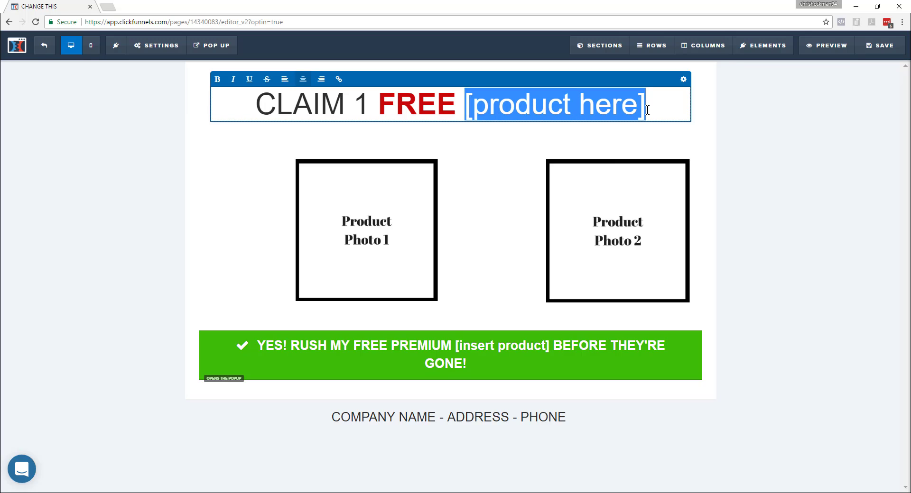
{"action": "left_click", "coordinate": [780, 269]}
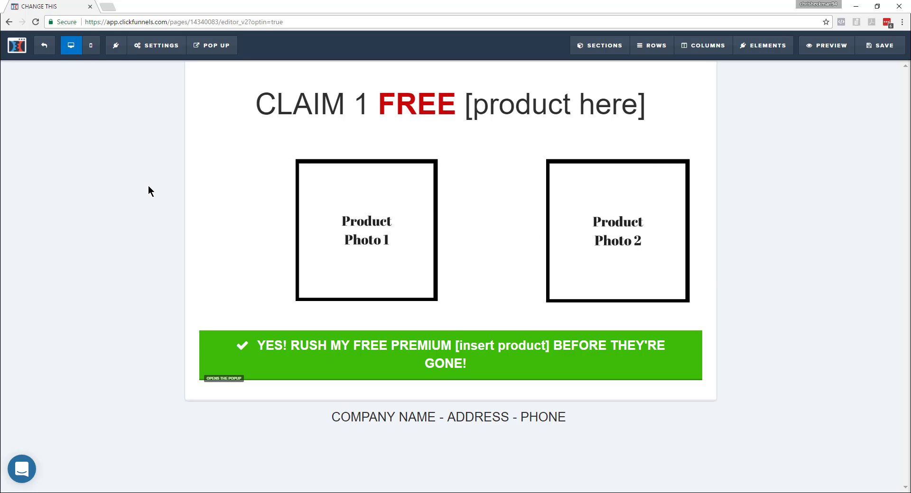
Switch to the Google Docs checklist and examine the Squeeze Page, Order Form and OTO setup items, including the footer, affiliate badge and SEO entries.
{"action": "key", "text": "alt+Tab"}
{"action": "key", "text": "alt+Tab"}
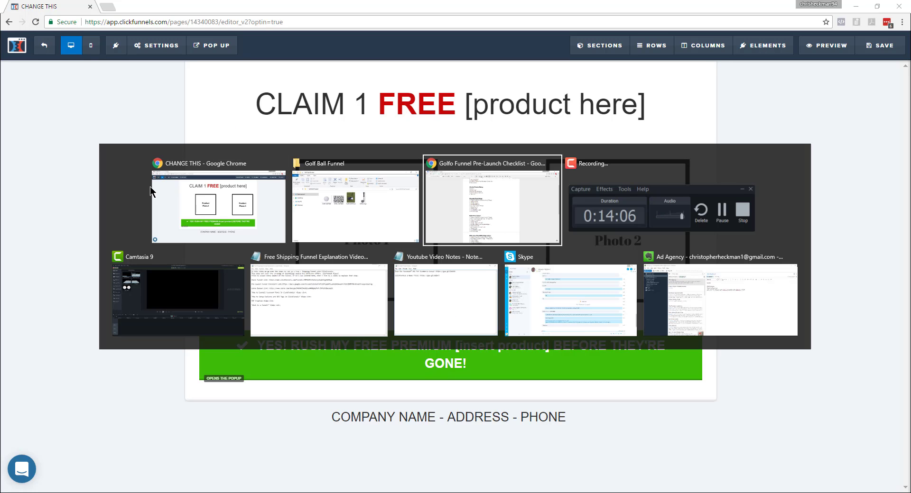
{"action": "left_click", "coordinate": [485, 185]}
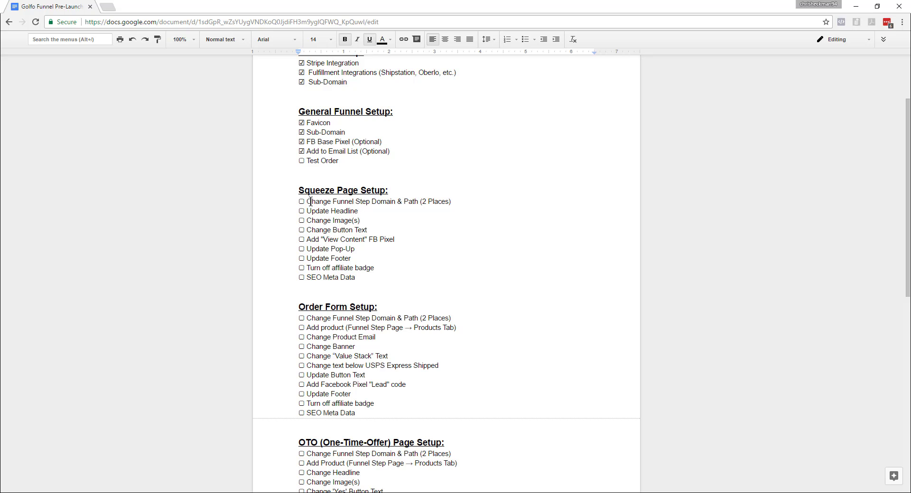
{"action": "left_click_drag", "start_coordinate": [305, 202], "coordinate": [418, 202]}
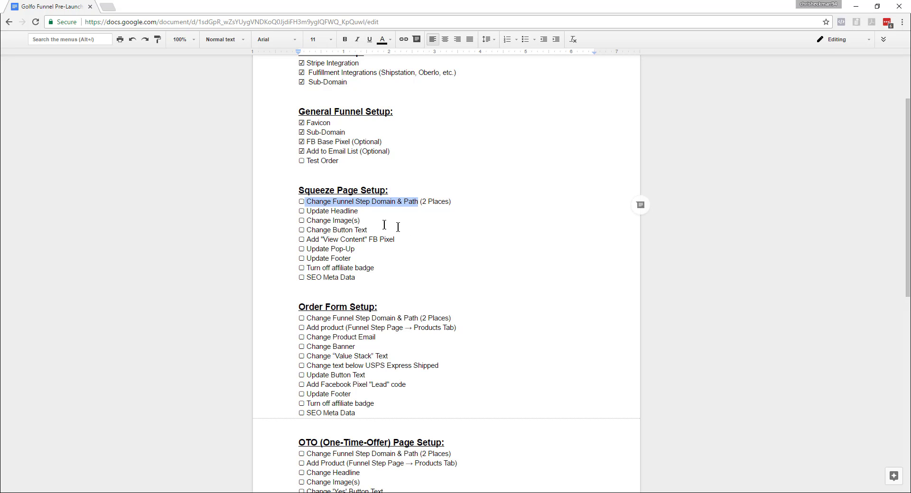
{"action": "left_click", "coordinate": [359, 211]}
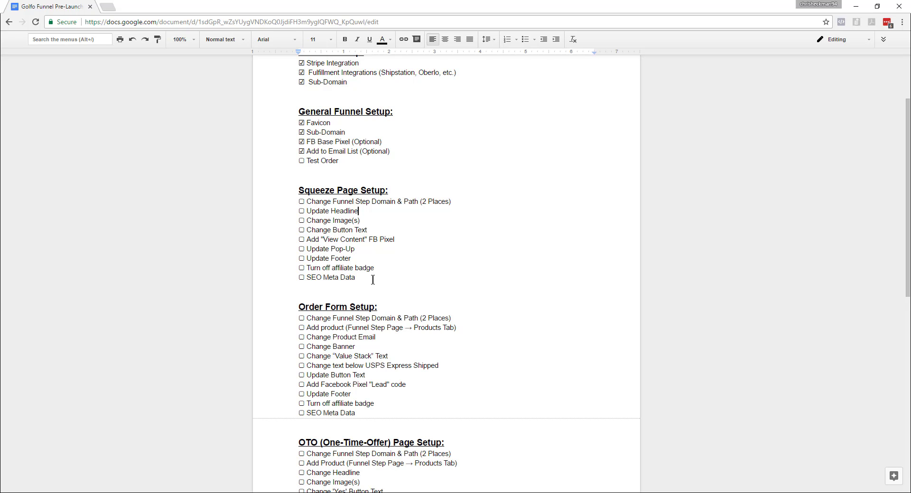
{"action": "left_click_drag", "start_coordinate": [359, 414], "coordinate": [292, 396]}
{"action": "scroll", "coordinate": [506, 352], "scroll_direction": "down", "scroll_amount": 1}
{"action": "scroll", "coordinate": [506, 352], "scroll_direction": "down", "scroll_amount": 4}
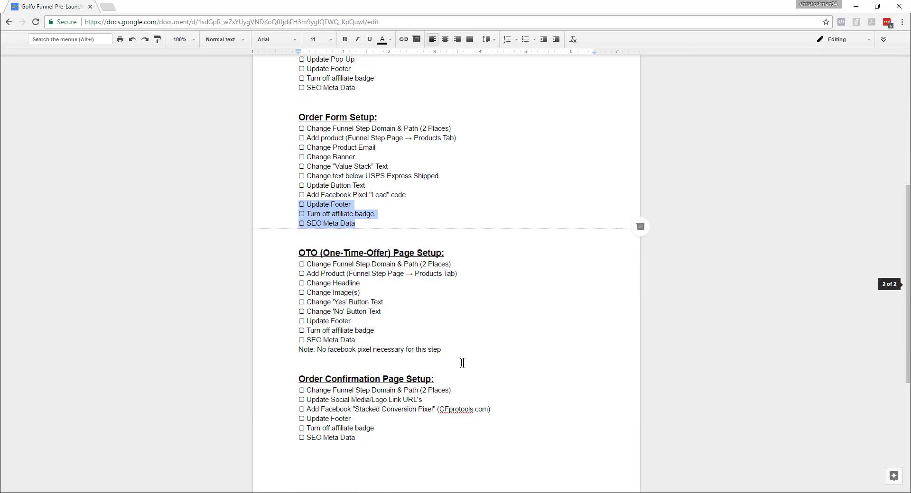
{"action": "left_click_drag", "start_coordinate": [463, 363], "coordinate": [284, 320]}
In the ClickFunnels page editor, replace the headline's [product here] placeholder with "100 Golf Balls".
{"action": "left_click", "coordinate": [533, 213]}
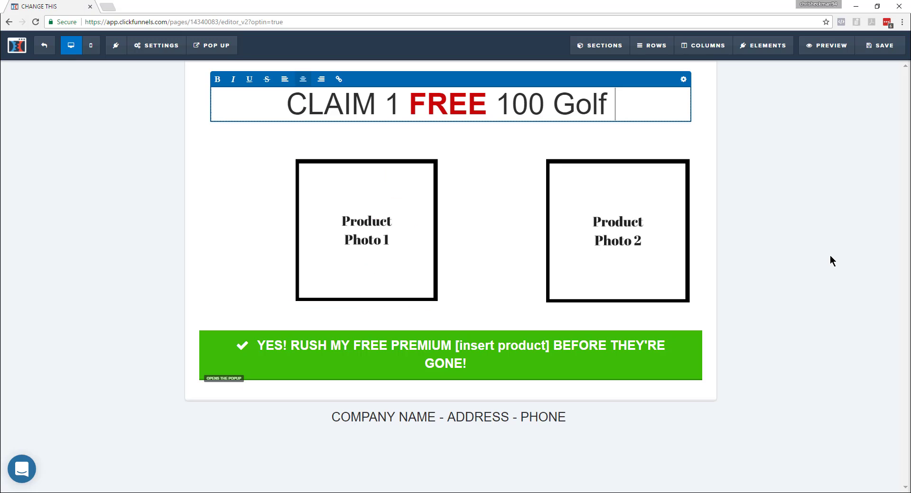
{"action": "type", "text": "Balls"}
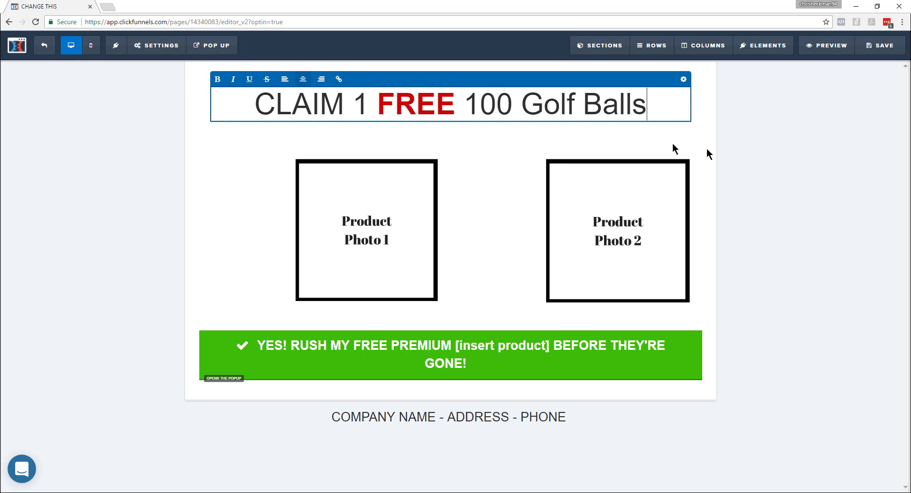
{"action": "left_click", "coordinate": [348, 238]}
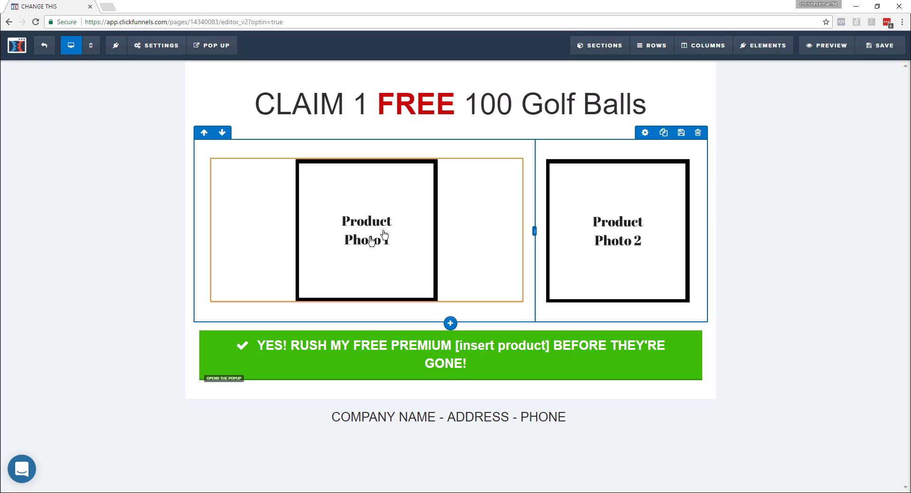
{"action": "left_click", "coordinate": [452, 181]}
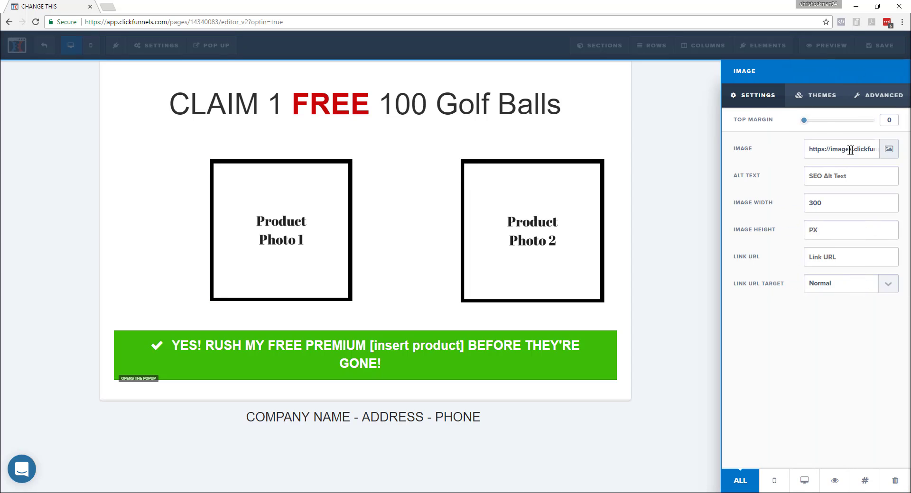
{"action": "left_click", "coordinate": [889, 149]}
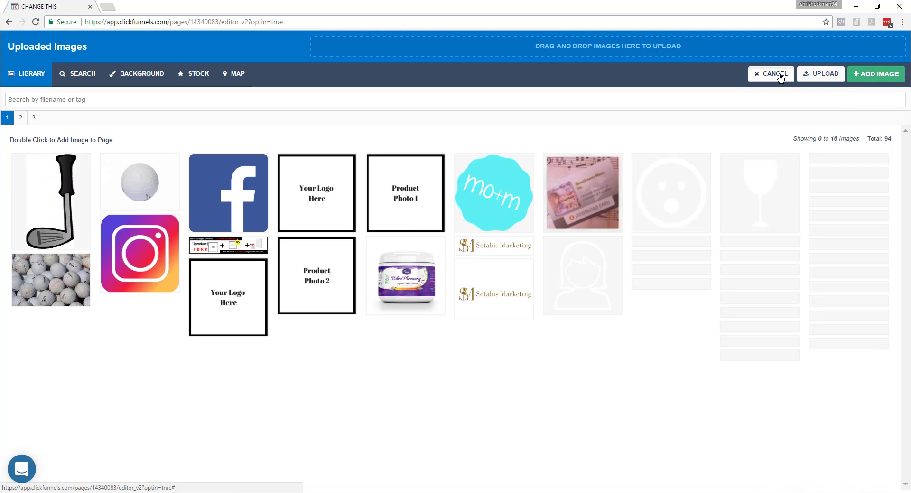
{"action": "left_click", "coordinate": [780, 75]}
{"action": "left_click", "coordinate": [342, 205]}
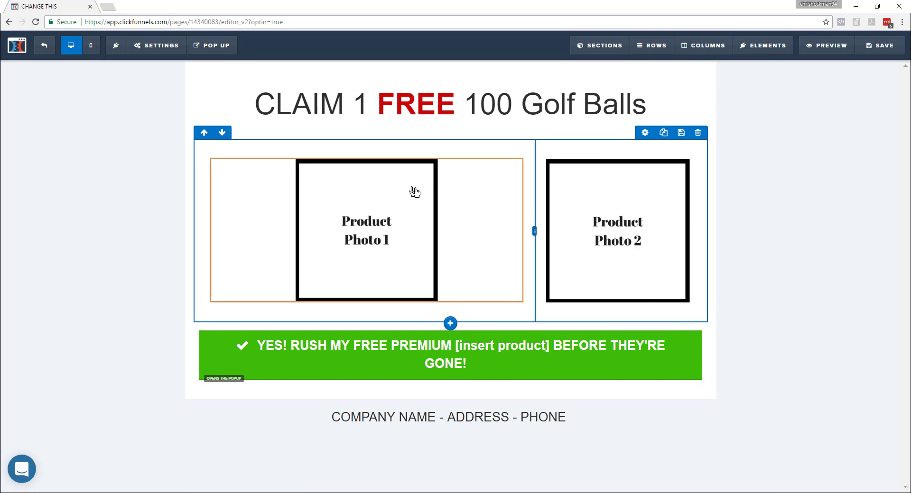
Replace Product Photo 1 with the single golf ball image and Product Photo 2 with the image of many golf balls.
{"action": "left_click", "coordinate": [488, 152]}
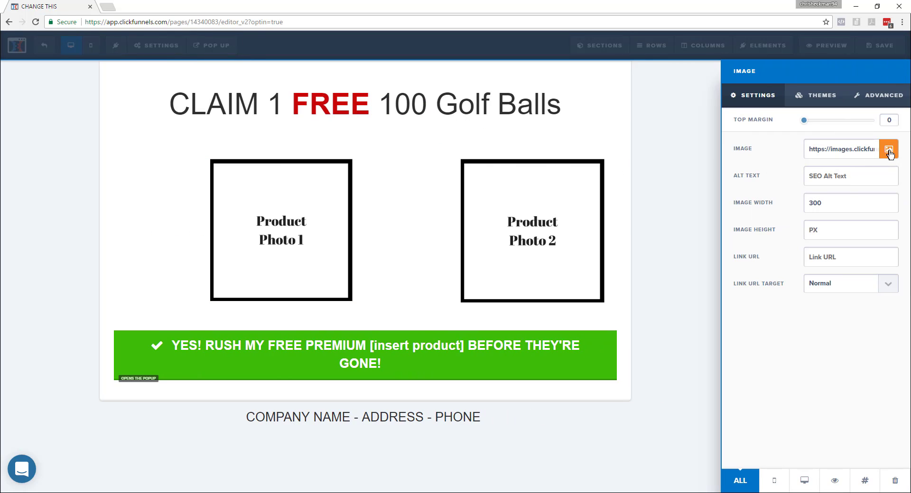
{"action": "left_click", "coordinate": [889, 151]}
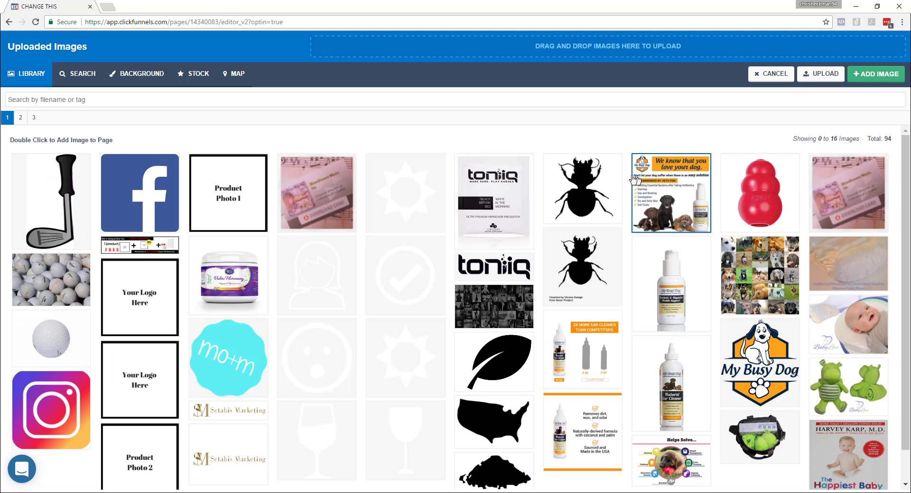
{"action": "left_click", "coordinate": [824, 79]}
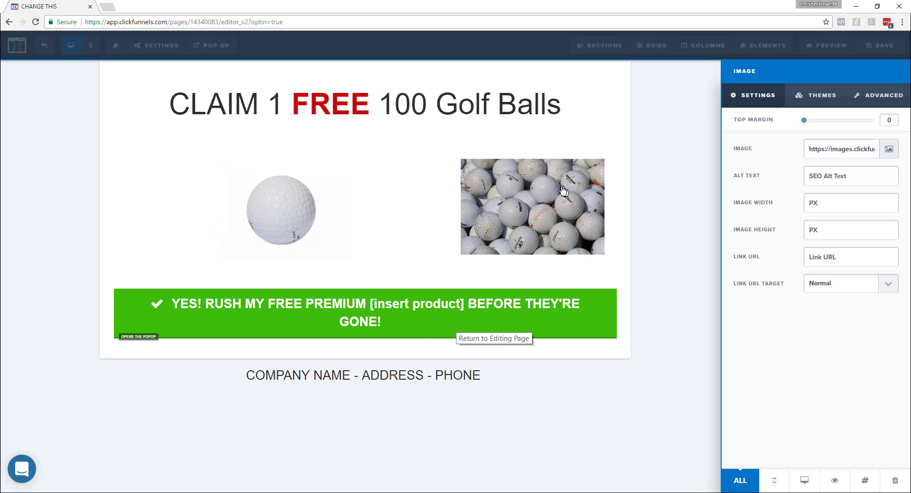
Make the two product image columns equally wide and give the image of many golf balls a Circle radius.
{"action": "left_click", "coordinate": [295, 234]}
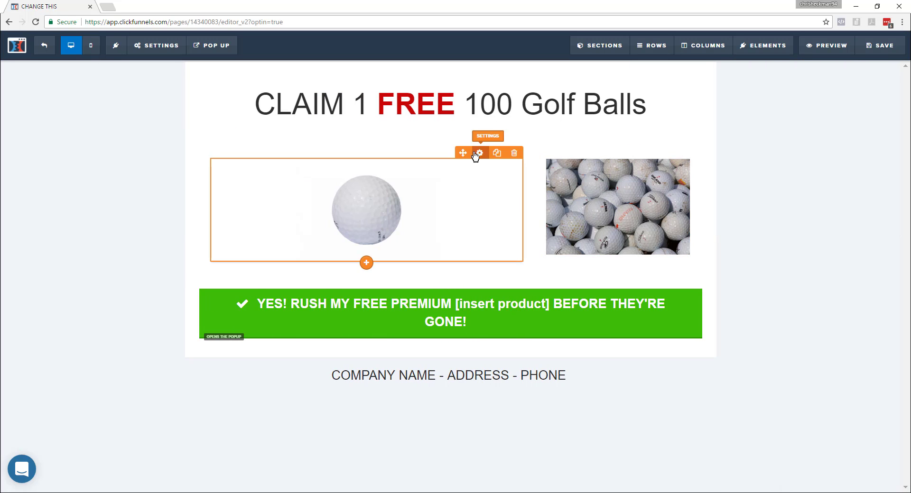
{"action": "left_click_drag", "start_coordinate": [530, 208], "coordinate": [472, 211]}
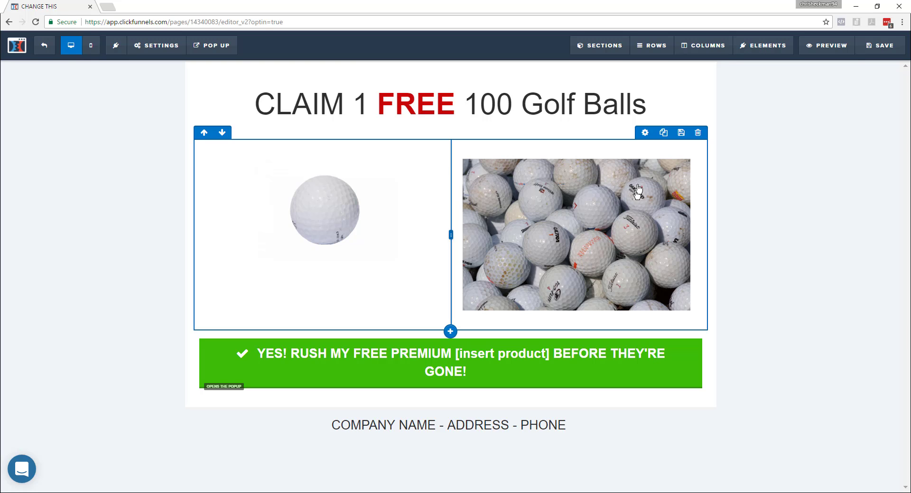
{"action": "left_click", "coordinate": [648, 153]}
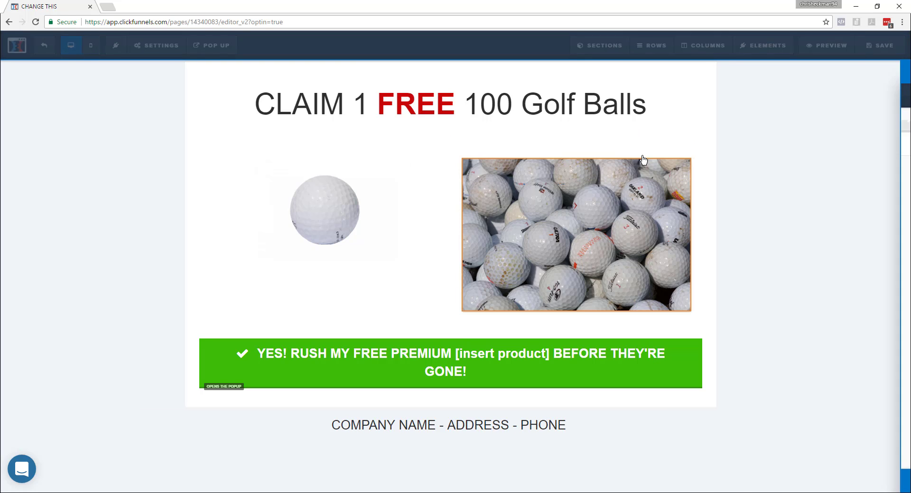
{"action": "left_click", "coordinate": [880, 96]}
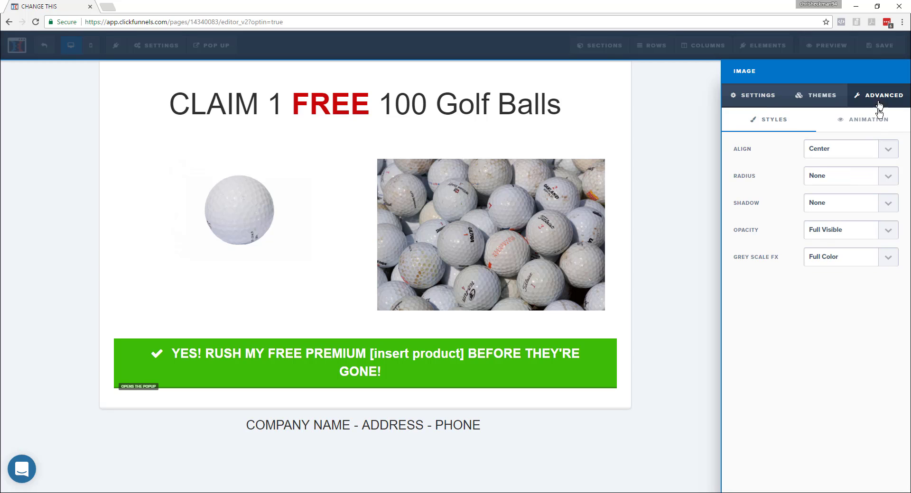
{"action": "left_click", "coordinate": [852, 176]}
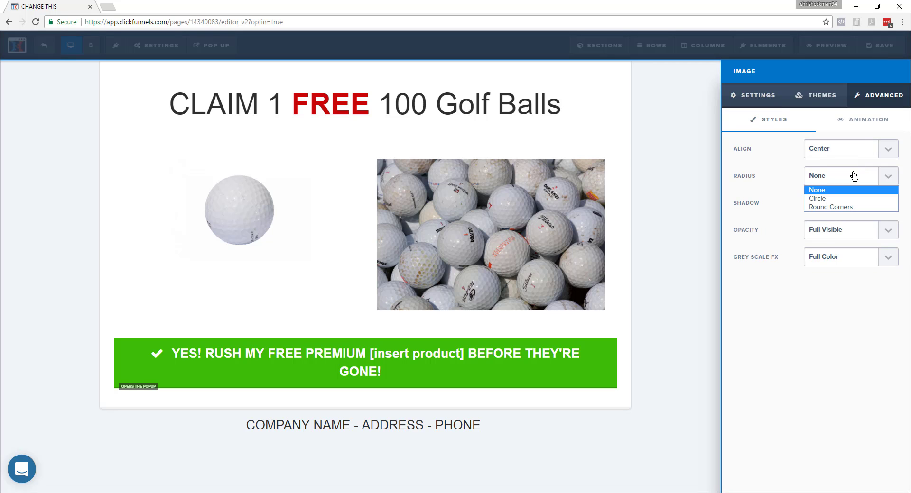
{"action": "left_click", "coordinate": [840, 199]}
{"action": "left_click", "coordinate": [705, 290]}
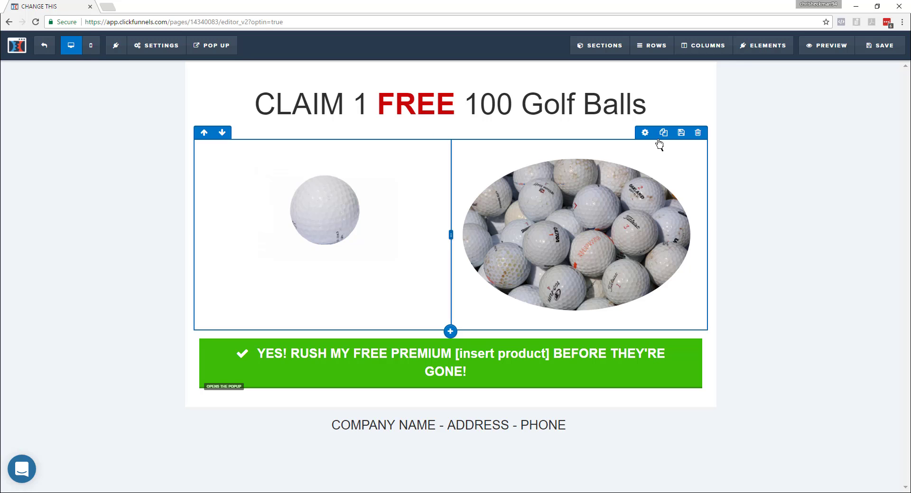
Reduce the two-column image row's bottom padding to about 10 and set the single golf ball image's top margin to 65.
{"action": "left_click", "coordinate": [645, 133]}
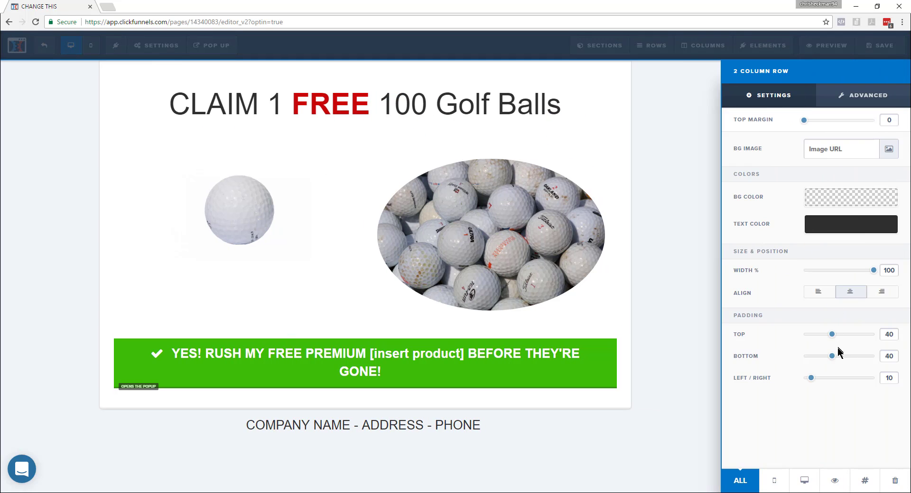
{"action": "left_click_drag", "start_coordinate": [832, 357], "coordinate": [811, 356]}
{"action": "left_click", "coordinate": [659, 259]}
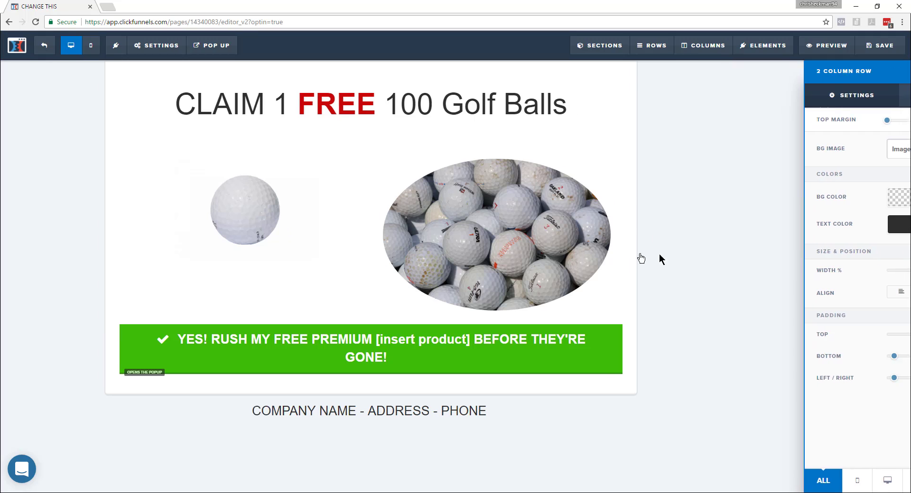
{"action": "left_click", "coordinate": [431, 164]}
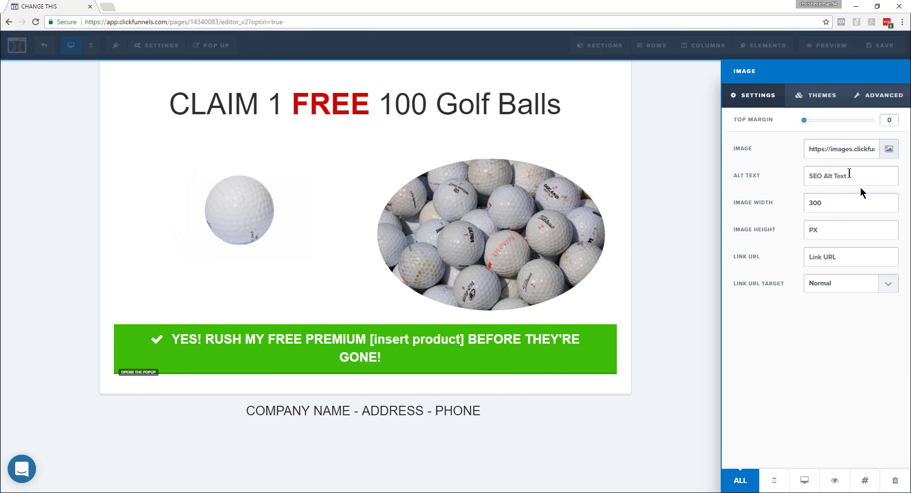
{"action": "left_click_drag", "start_coordinate": [802, 122], "coordinate": [852, 122]}
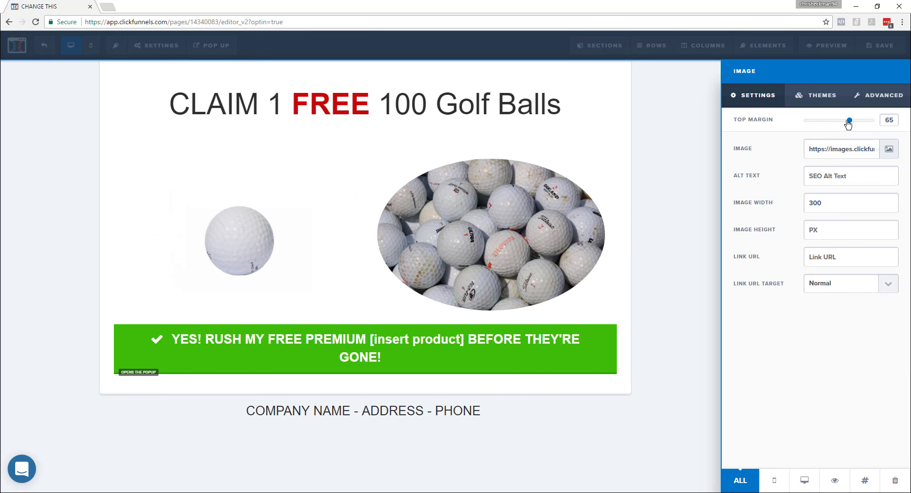
{"action": "left_click", "coordinate": [649, 238]}
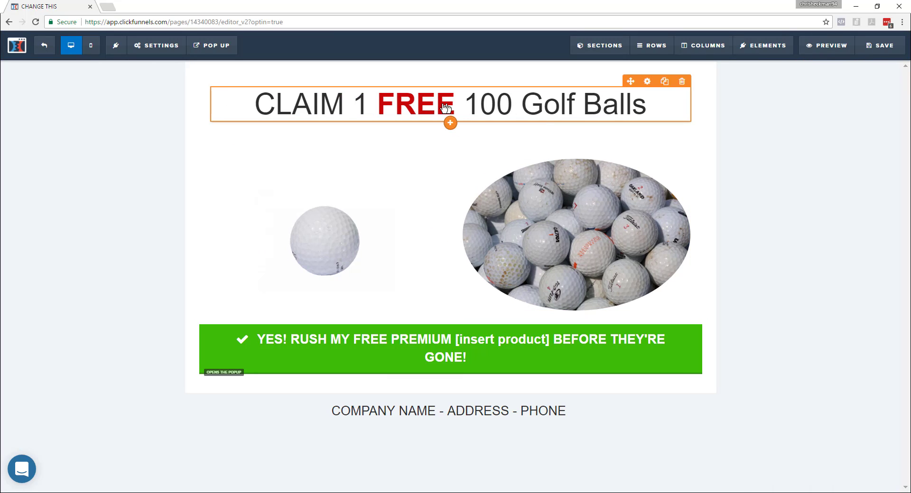
Change the end of the squeeze page headline to read "100 Professional Quality Golf Balls ($30 Value!)".
{"action": "left_click", "coordinate": [526, 109]}
{"action": "left_click", "coordinate": [527, 109]}
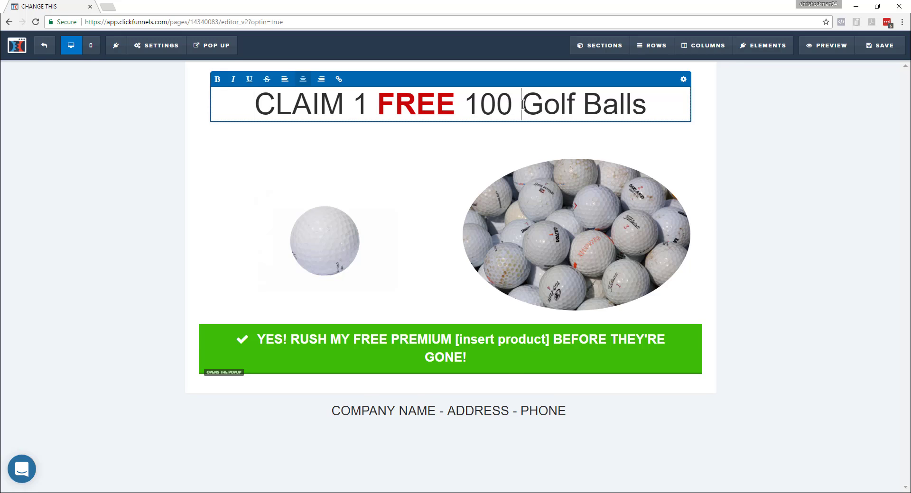
{"action": "type", "text": "Professional Quality Golf Balls "}
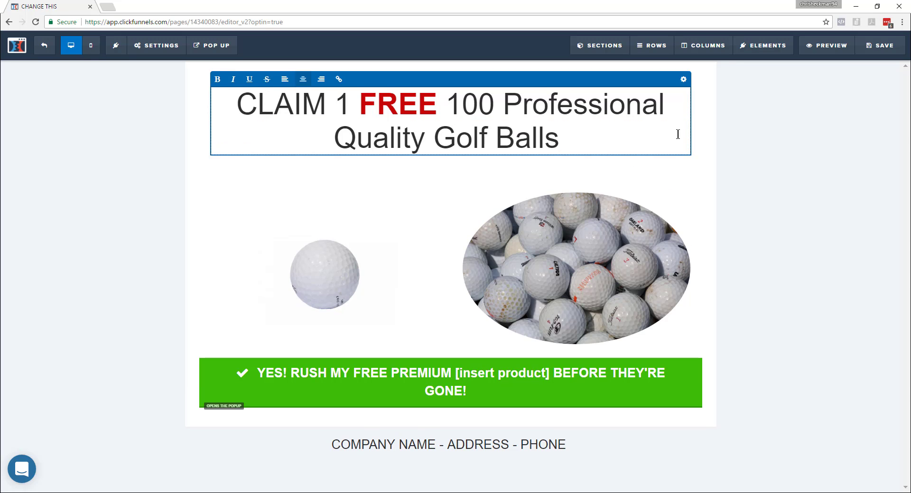
{"action": "type", "text": "("}
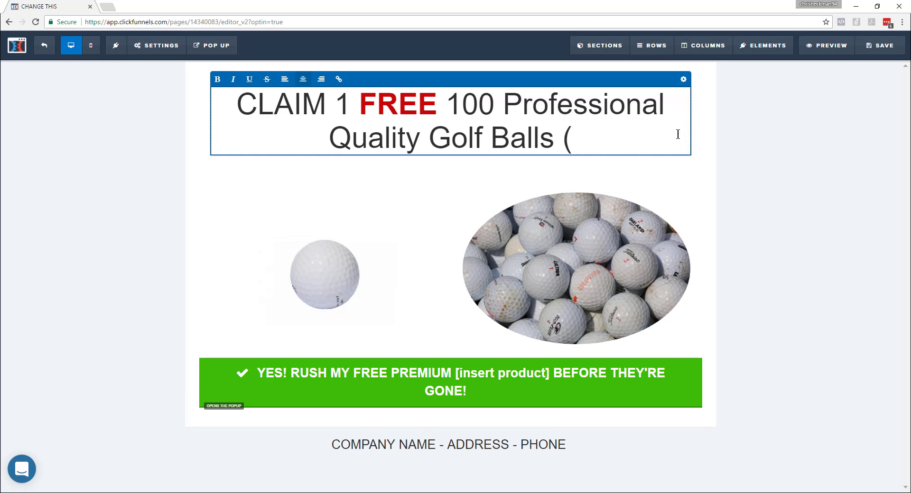
{"action": "type", "text": "$30 Value!)"}
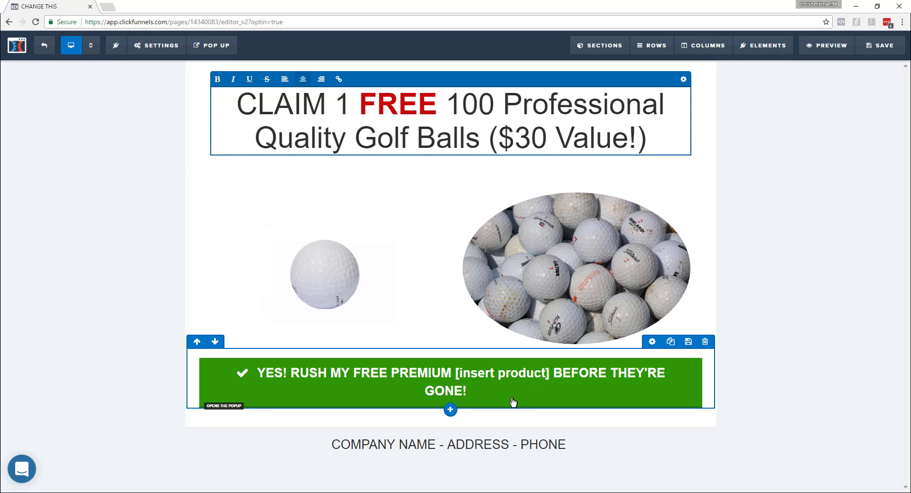
Change the green button's text to "YES! RUSH MY 100 PROFESSIONAL QUALITY GOLF BALLS BEFORE THEY'RE GONE!".
{"action": "left_click", "coordinate": [643, 372]}
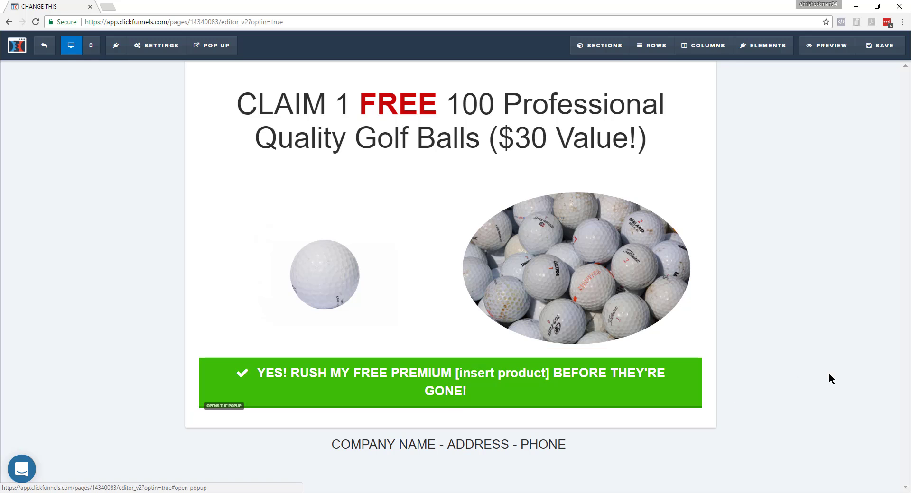
{"action": "mouse_move", "coordinate": [647, 376]}
{"action": "left_click", "coordinate": [659, 353]}
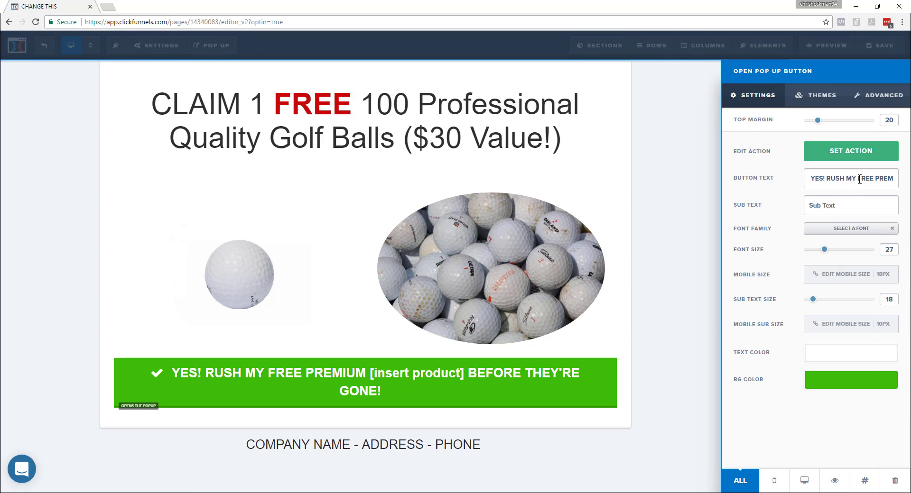
{"action": "type", "text": "100 PROFESSIONAL QUALITY GO"}
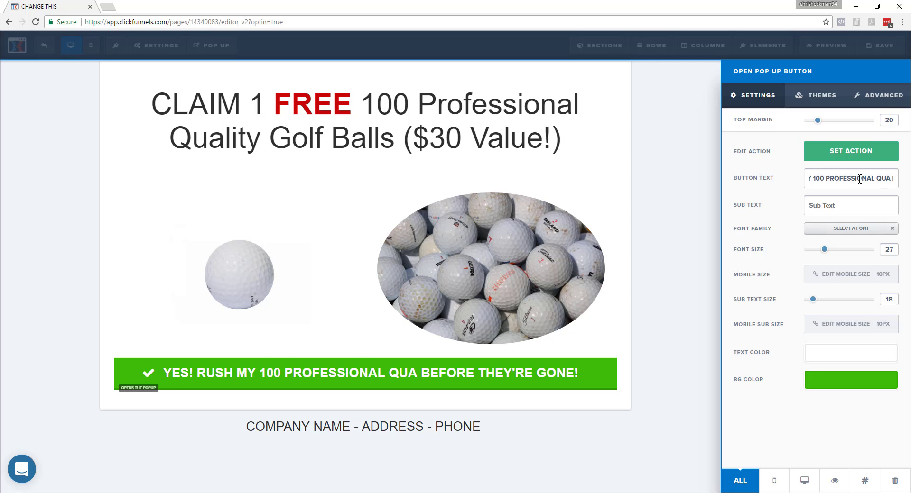
{"action": "type", "text": "LF BALLS"}
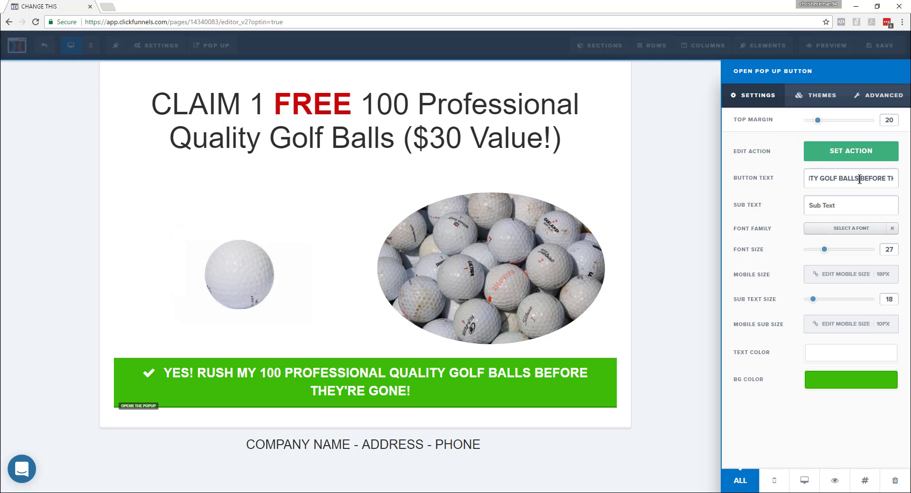
{"action": "left_click", "coordinate": [684, 338]}
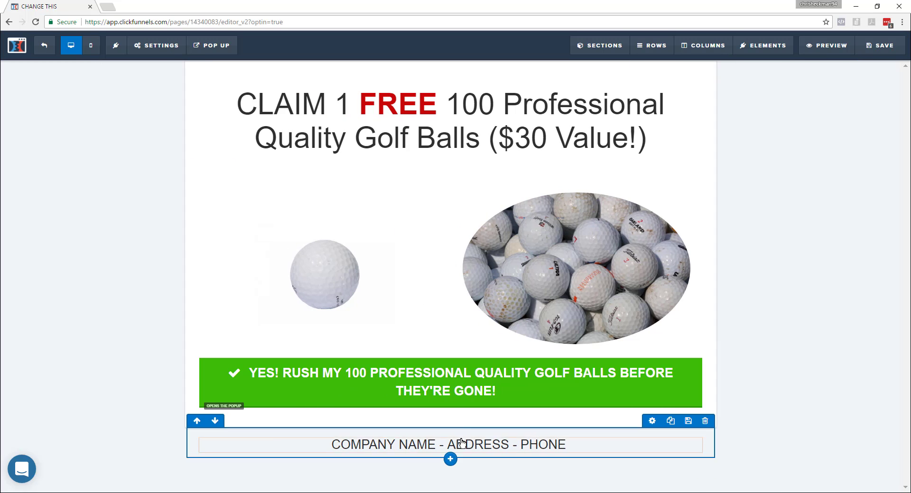
Replace the footer placeholder with "Golfo Golf Inc." followed by the company's address and phone number, separated by dashes.
{"action": "left_click", "coordinate": [459, 444]}
{"action": "left_click_drag", "start_coordinate": [571, 447], "coordinate": [315, 445]}
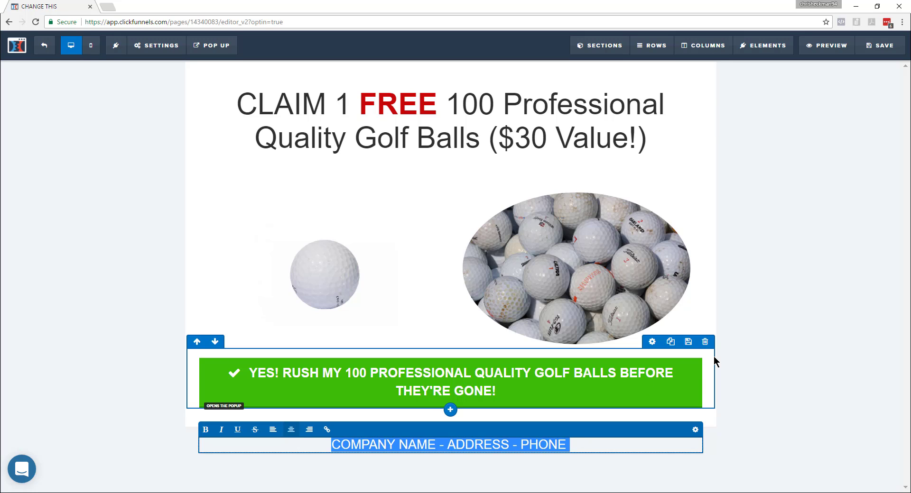
{"action": "type", "text": "g"}
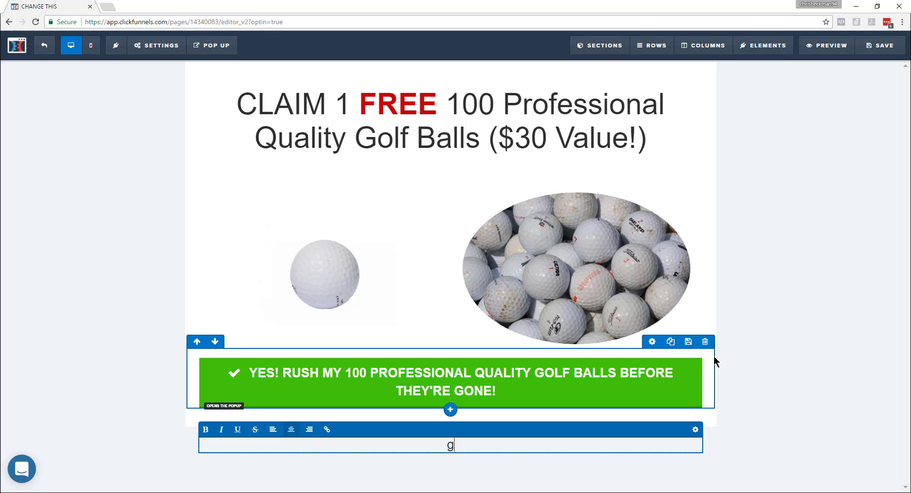
{"action": "type", "text": "Golfo Golf Inc. -"}
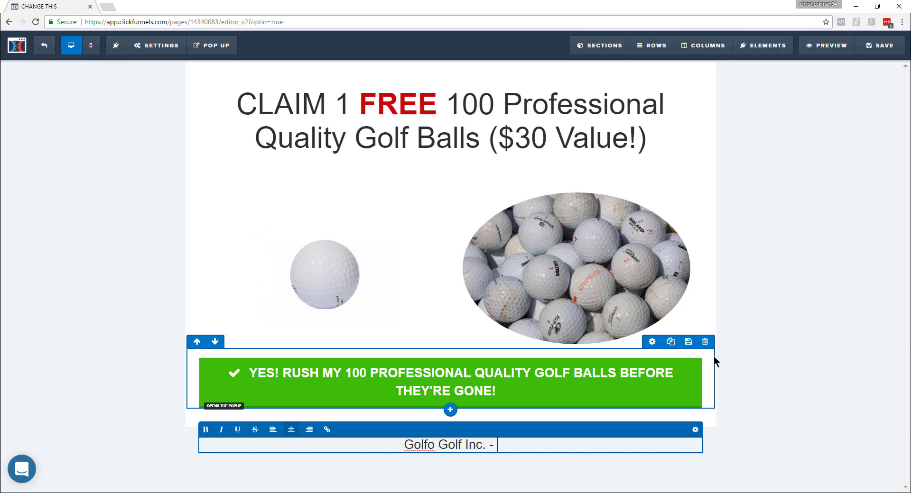
{"action": "type", "text": " Golf Course A"}
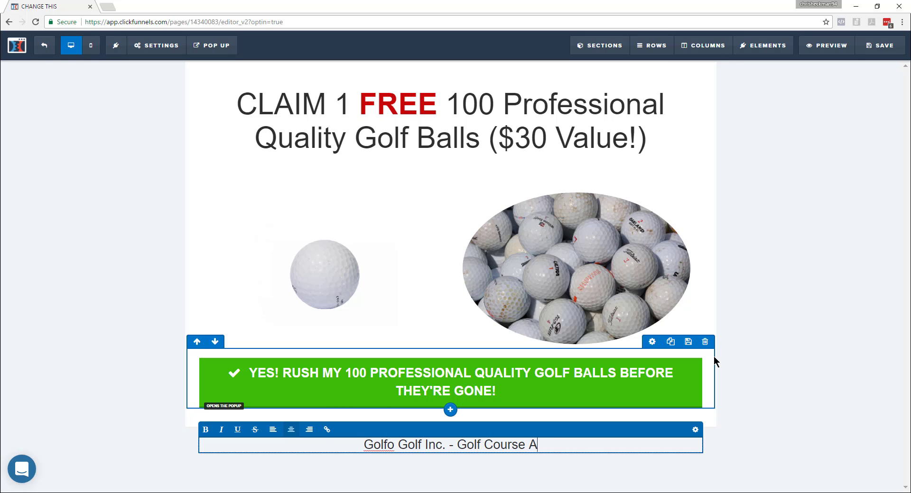
{"action": "type", "text": "ve. "}
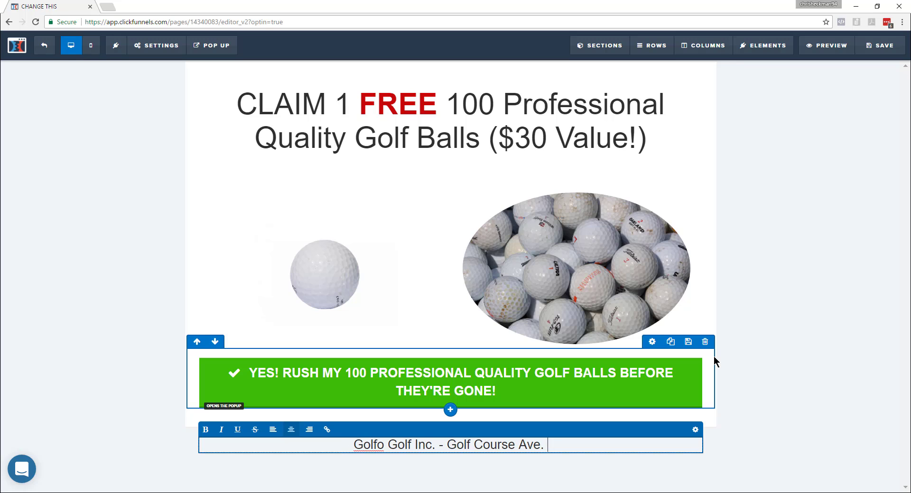
{"action": "type", "text": "- 555"}
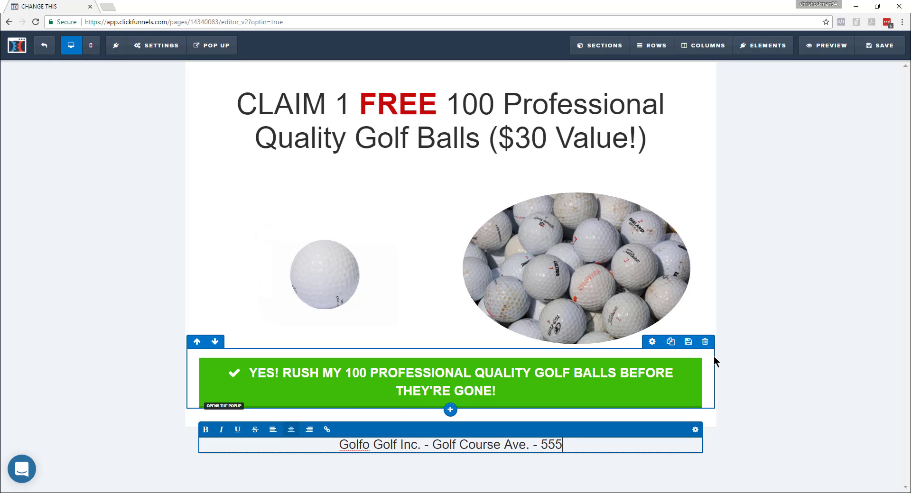
{"action": "type", "text": "-555-5555"}
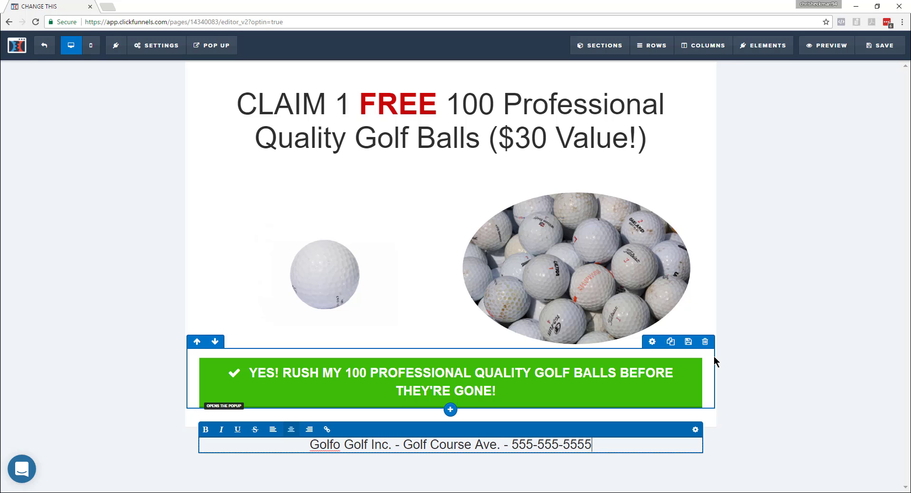
{"action": "left_click", "coordinate": [802, 370]}
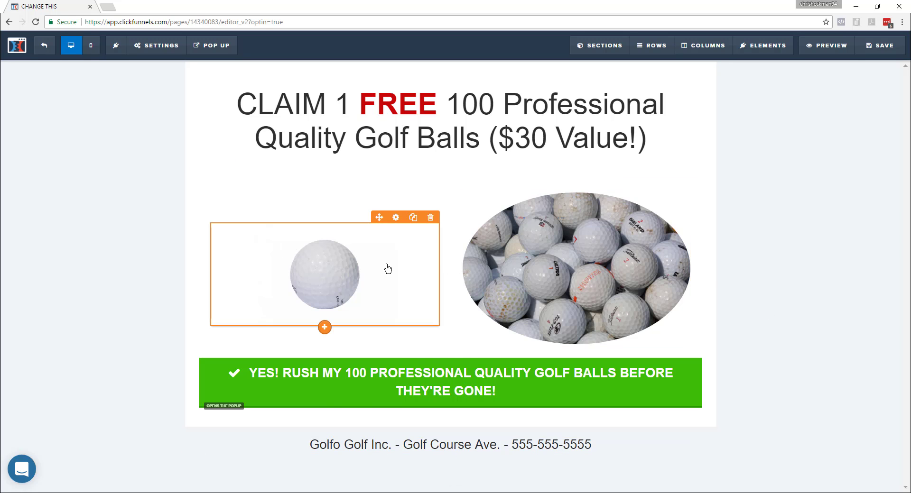
Switch to the Google Docs checklist, tick off Update Headline, Change Image(s), Change Button Text and Update Footer, and highlight Update Pop-Up.
{"action": "key", "text": "alt+Tab"}
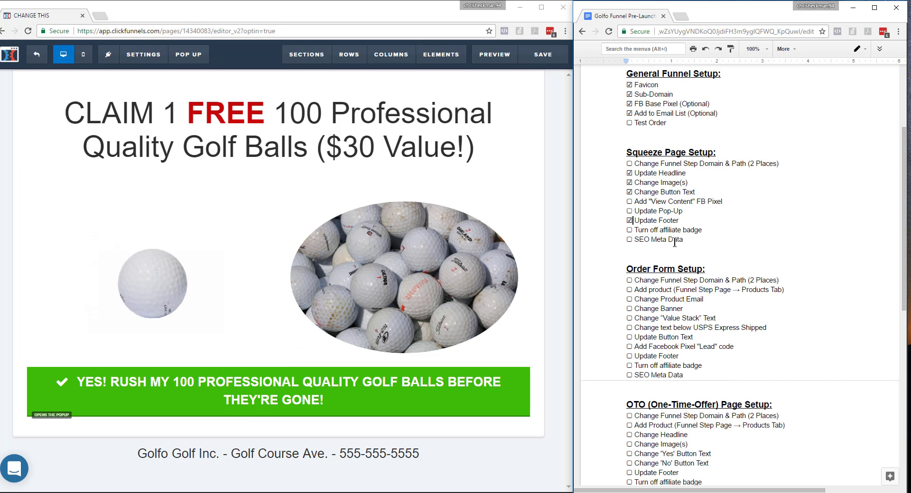
{"action": "left_click_drag", "start_coordinate": [653, 210], "coordinate": [664, 212]}
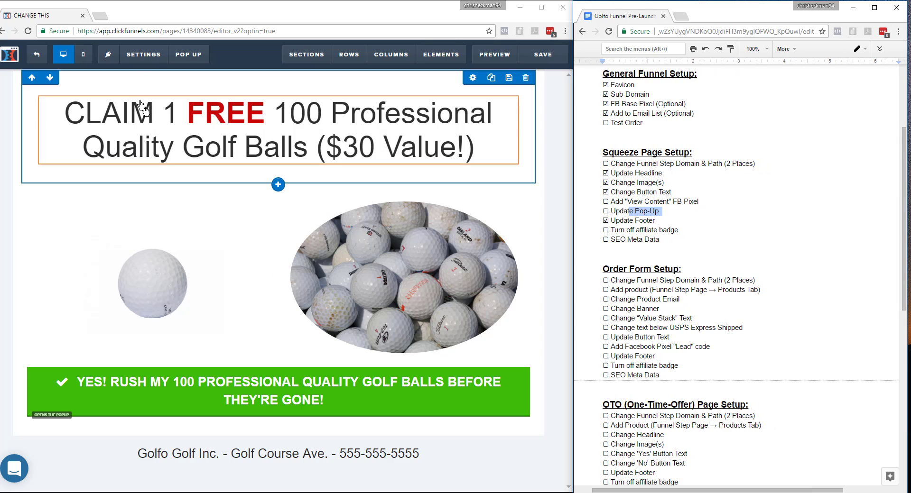
Save the squeeze page in the ClickFunnels editor and preview it, examining the opt-in pop-up opened by the green button.
{"action": "mouse_move", "coordinate": [152, 64]}
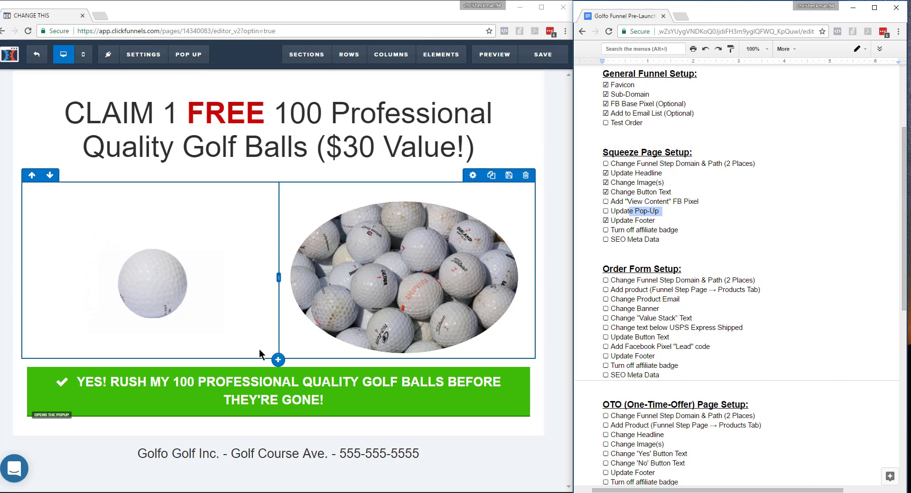
{"action": "left_click", "coordinate": [527, 62]}
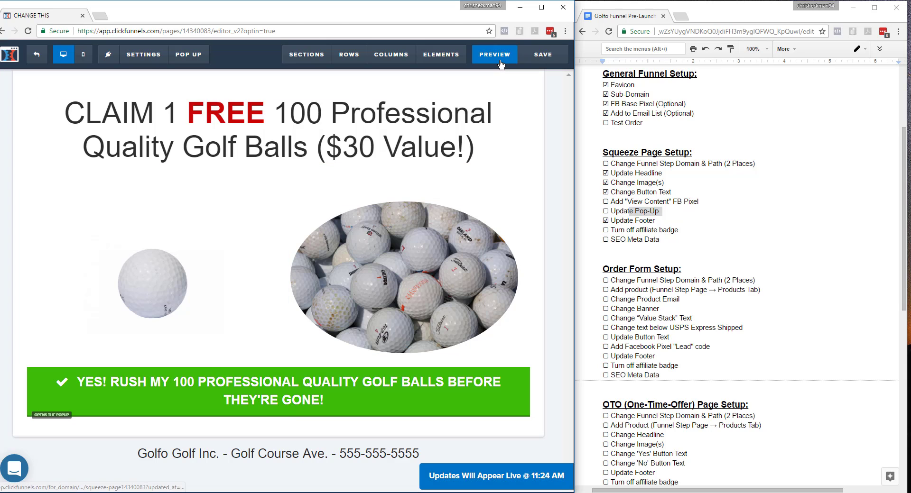
{"action": "left_click", "coordinate": [495, 56]}
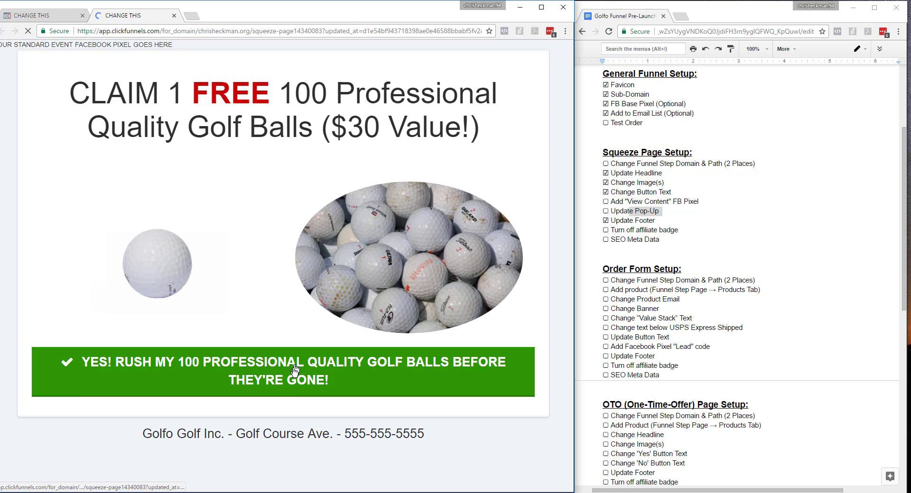
{"action": "left_click", "coordinate": [311, 387]}
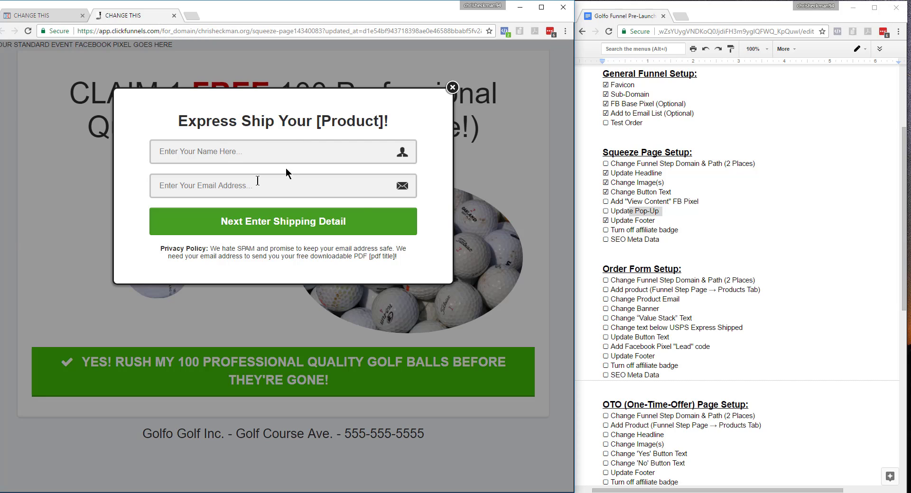
{"action": "left_click", "coordinate": [452, 87]}
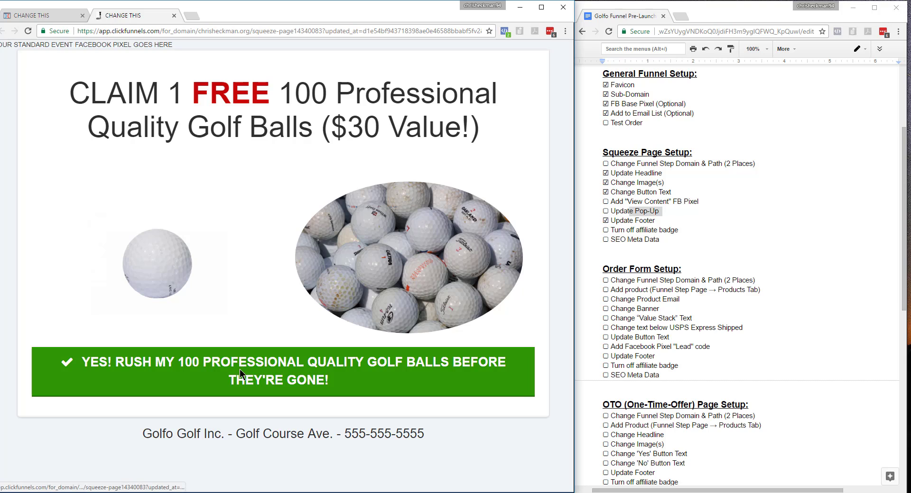
Check the opt-in pop-up opened by the green button in the page preview, and close the preview.
{"action": "left_click", "coordinate": [321, 355]}
{"action": "left_click", "coordinate": [452, 87]}
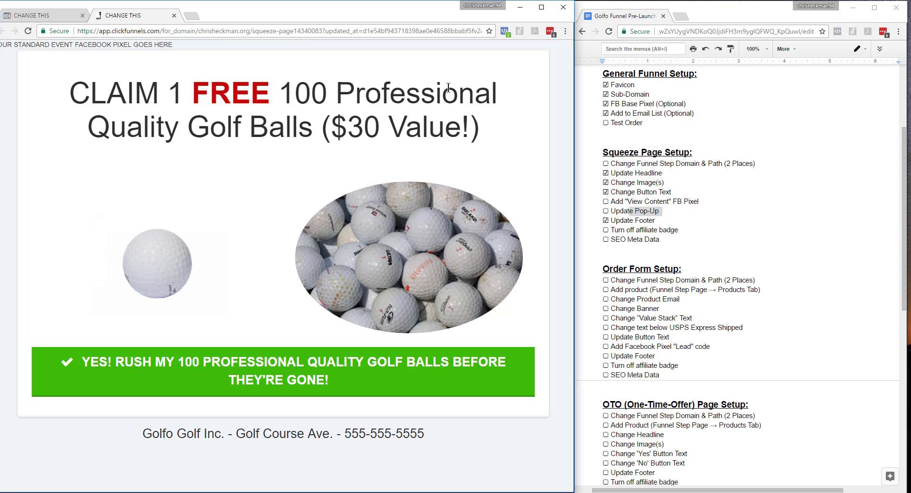
{"action": "left_click", "coordinate": [174, 15]}
Change the pop-up's heading to "Express Ship Your 100 Golf Balls!".
{"action": "left_click", "coordinate": [189, 54]}
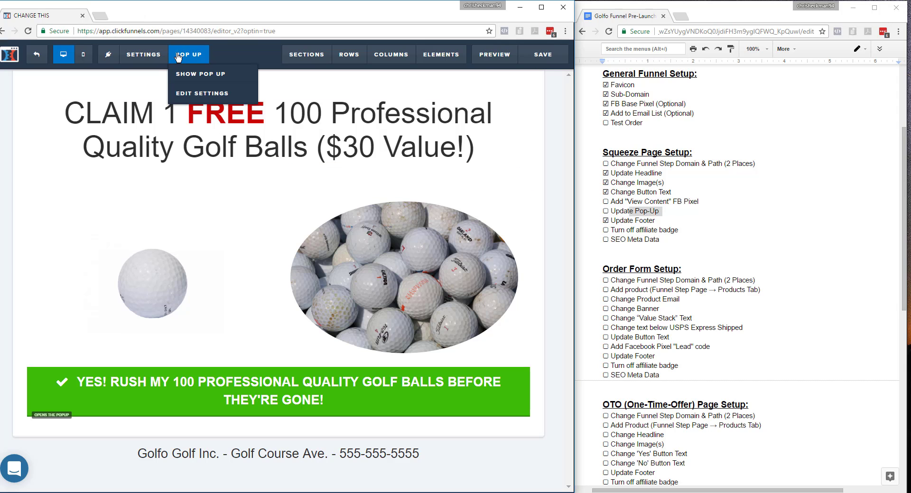
{"action": "left_click", "coordinate": [199, 97]}
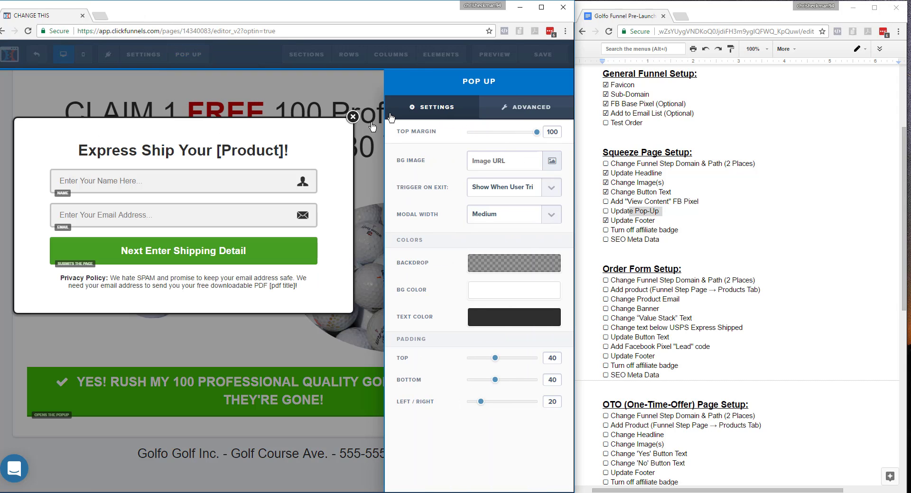
{"action": "left_click", "coordinate": [290, 153]}
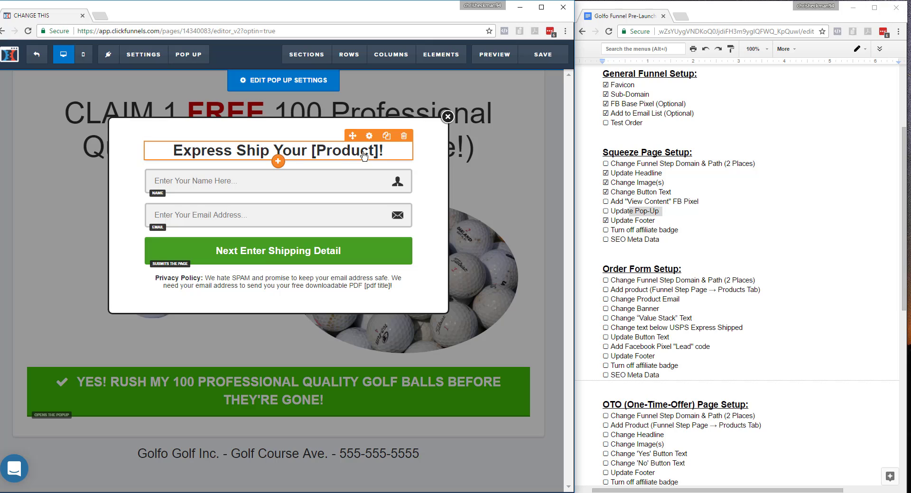
{"action": "left_click", "coordinate": [376, 153]}
{"action": "left_click_drag", "start_coordinate": [378, 153], "coordinate": [315, 152]}
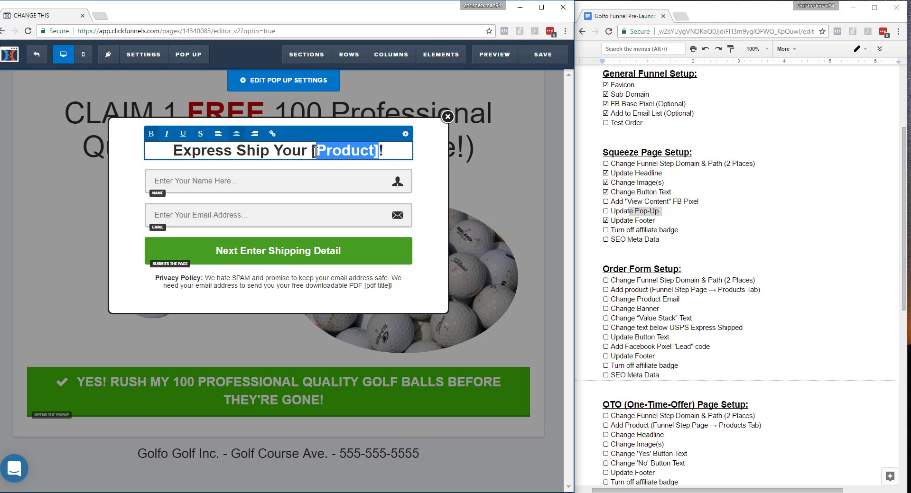
{"action": "key", "text": "BackSpace"}
{"action": "key", "text": "Delete"}
{"action": "key", "text": "BackSpace"}
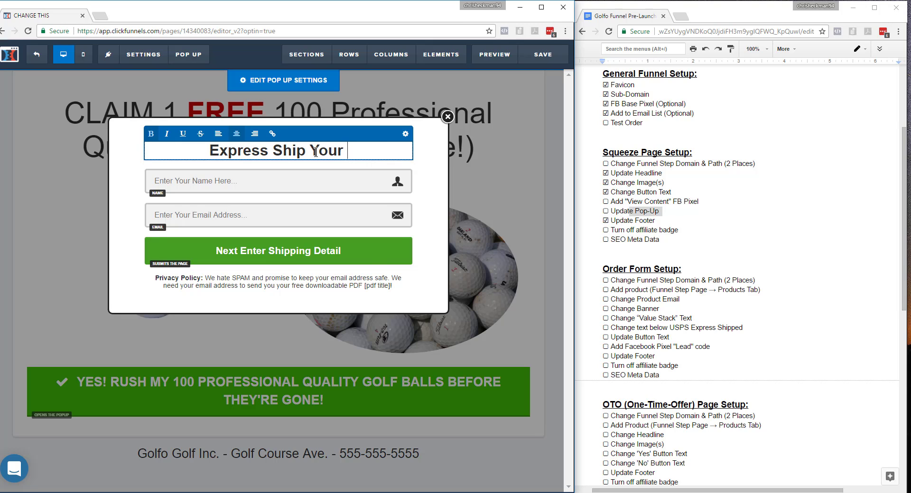
{"action": "type", "text": "100 Golf Balls!"}
Replace the [pdf title] placeholder in the pop-up's privacy policy text with "How to add 100 Yards to your Drive!" in quotation marks.
{"action": "left_click", "coordinate": [387, 286]}
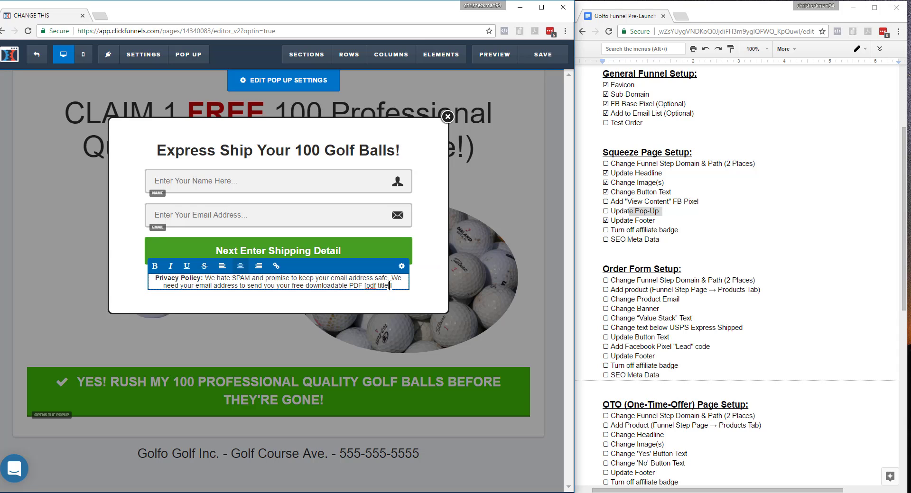
{"action": "left_click_drag", "start_coordinate": [391, 285], "coordinate": [366, 287]}
{"action": "left_click", "coordinate": [386, 286]}
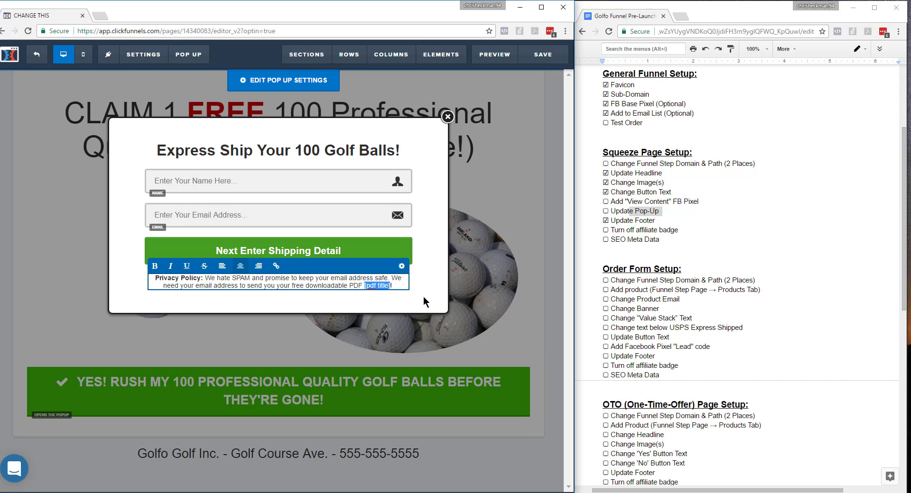
{"action": "left_click", "coordinate": [523, 207]}
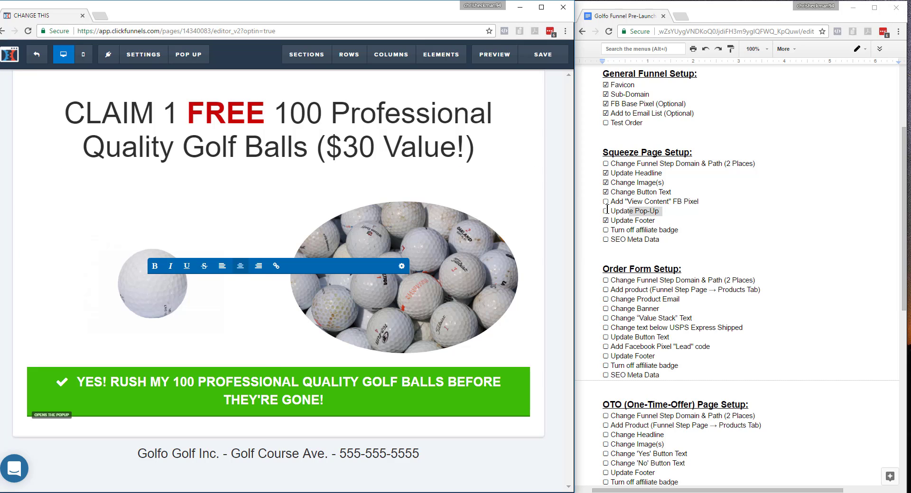
Switch to the Google Docs checklist, tick off Update Pop-Up, and highlight the Turn off affiliate badge and SEO Meta Data items.
{"action": "left_click_drag", "start_coordinate": [607, 209], "coordinate": [603, 210]}
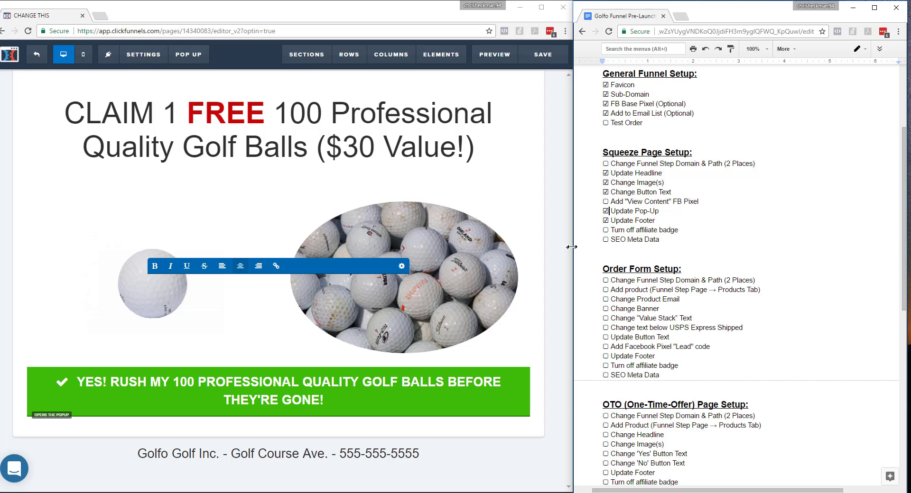
{"action": "left_click_drag", "start_coordinate": [660, 240], "coordinate": [599, 228]}
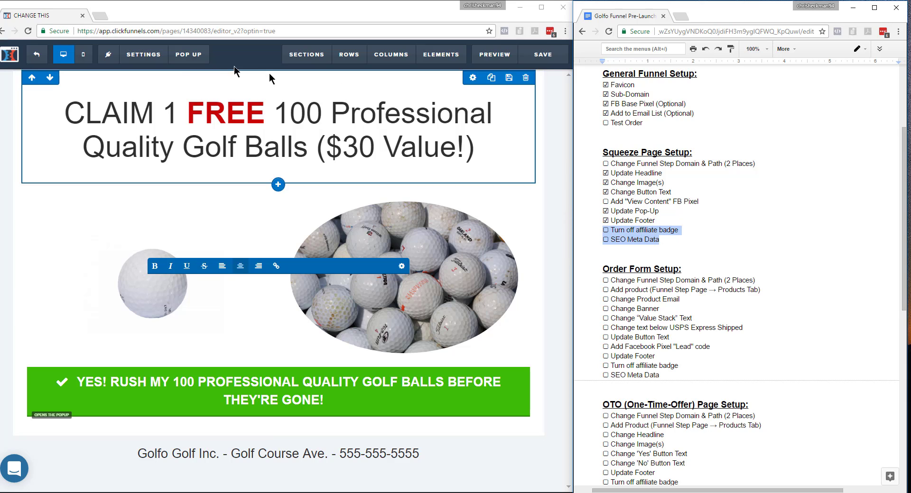
In the ClickFunnels page's general settings, keep the affiliate badge on Hide and set Search Engines to Hide.
{"action": "left_click", "coordinate": [135, 57]}
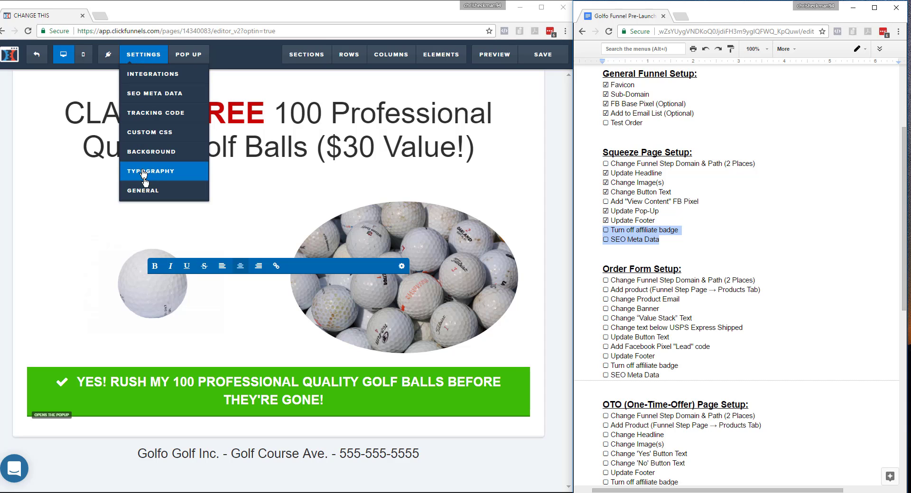
{"action": "left_click", "coordinate": [148, 190]}
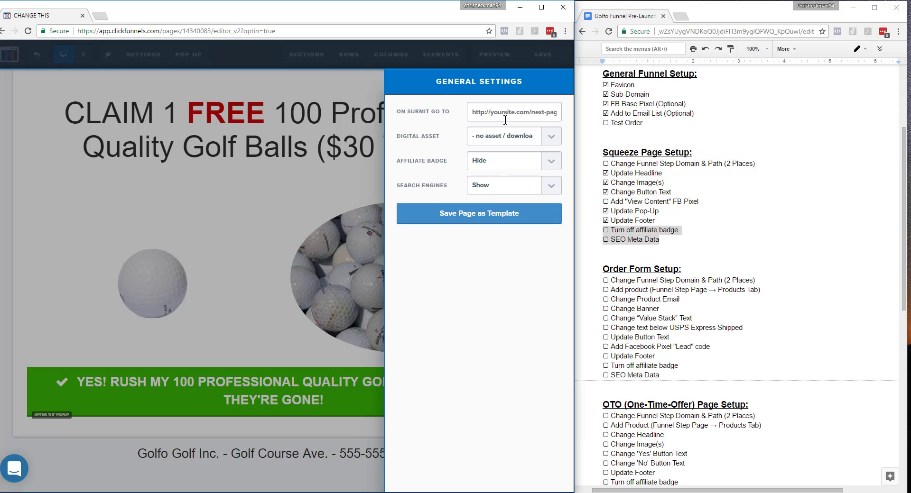
{"action": "left_click", "coordinate": [517, 166]}
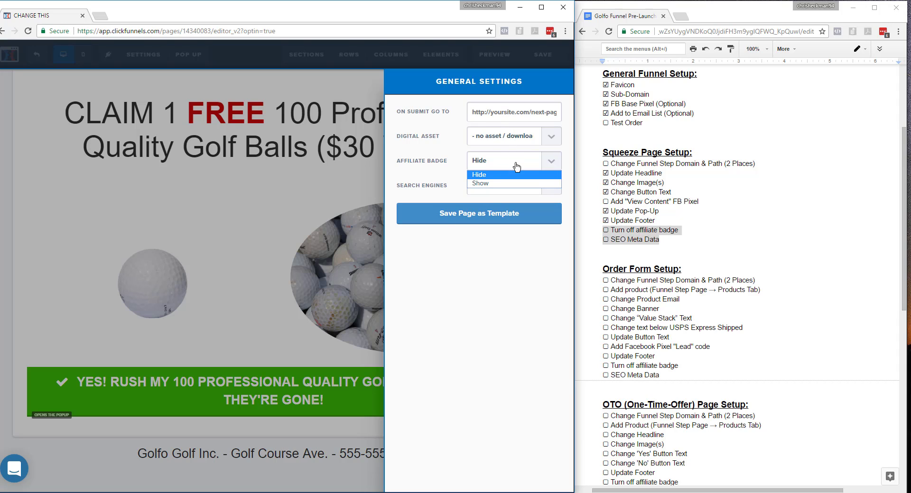
{"action": "left_click", "coordinate": [517, 167]}
{"action": "left_click", "coordinate": [517, 167]}
{"action": "left_click", "coordinate": [517, 167]}
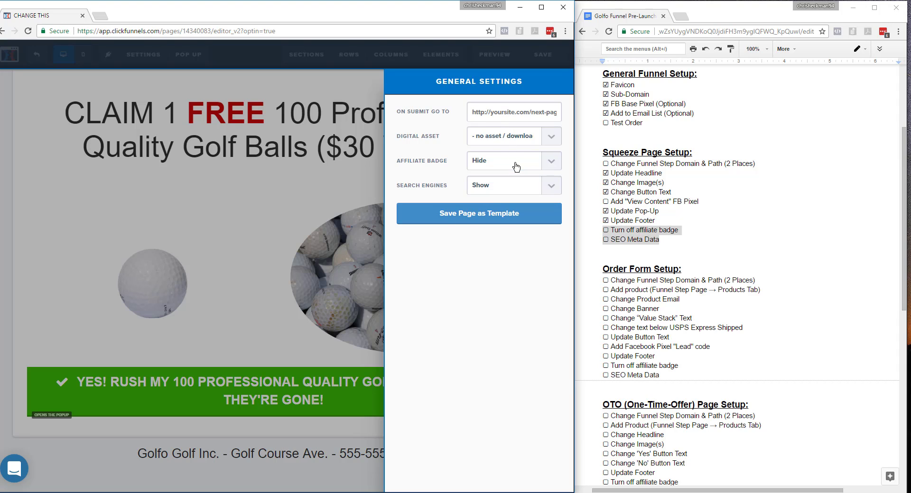
{"action": "left_click", "coordinate": [511, 190]}
{"action": "left_click", "coordinate": [510, 191]}
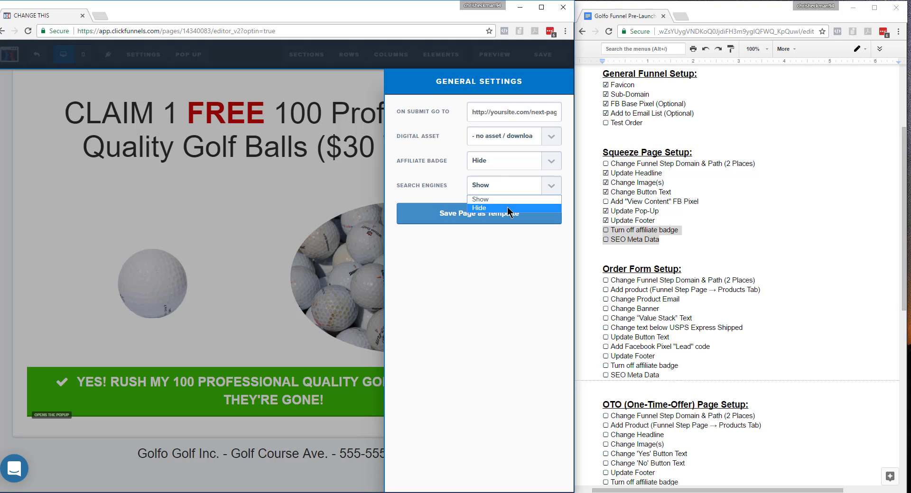
{"action": "left_click", "coordinate": [506, 188]}
{"action": "left_click", "coordinate": [491, 209]}
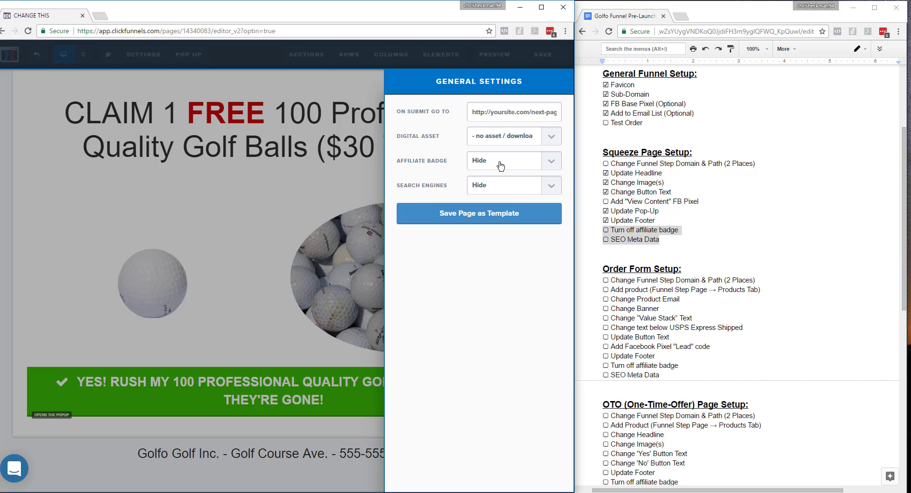
{"action": "left_click", "coordinate": [361, 185]}
Set the SEO title of the squeeze page to "100 FREE Golf Balls".
{"action": "mouse_move", "coordinate": [145, 66]}
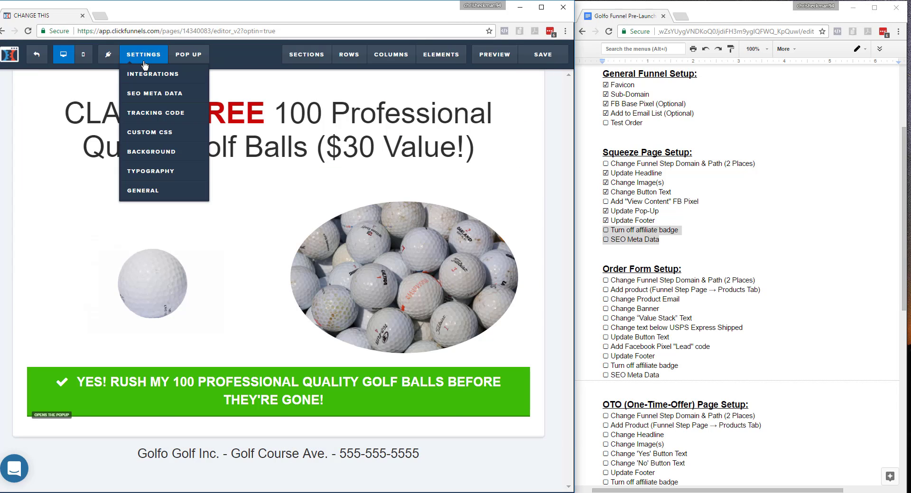
{"action": "left_click", "coordinate": [155, 94]}
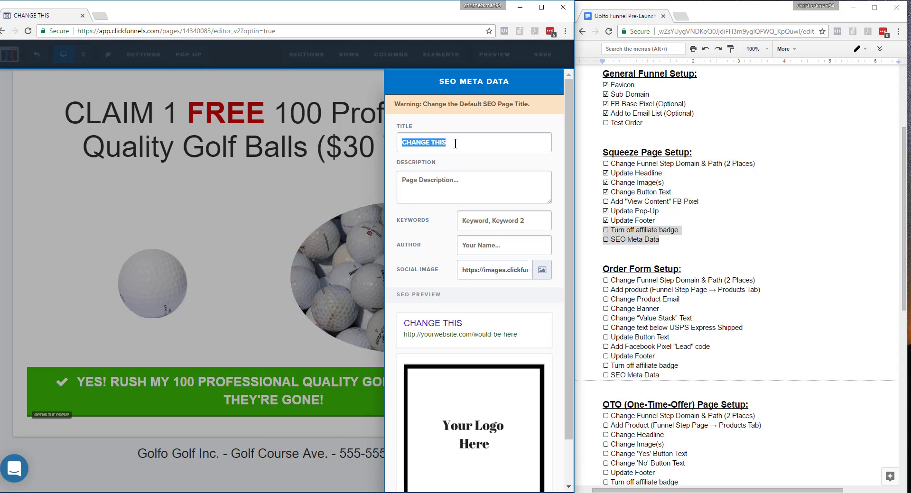
{"action": "type", "text": "100 F"}
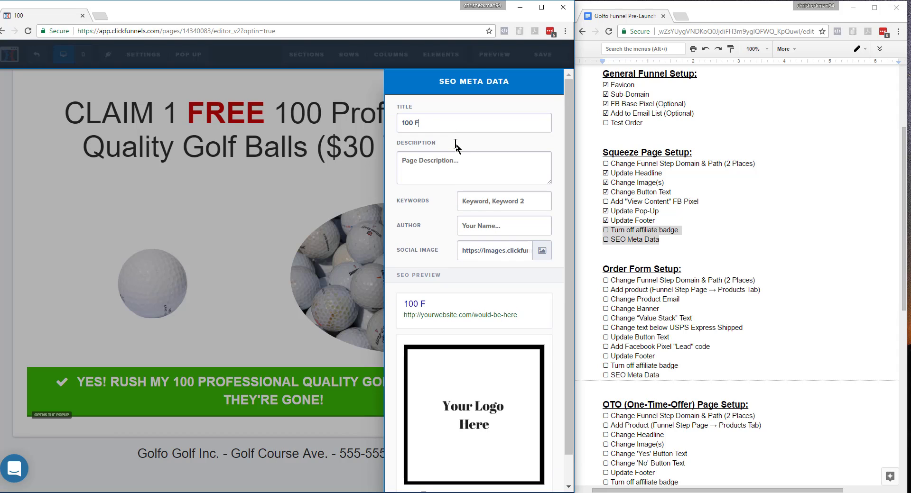
{"action": "type", "text": "REE Golf Balls"}
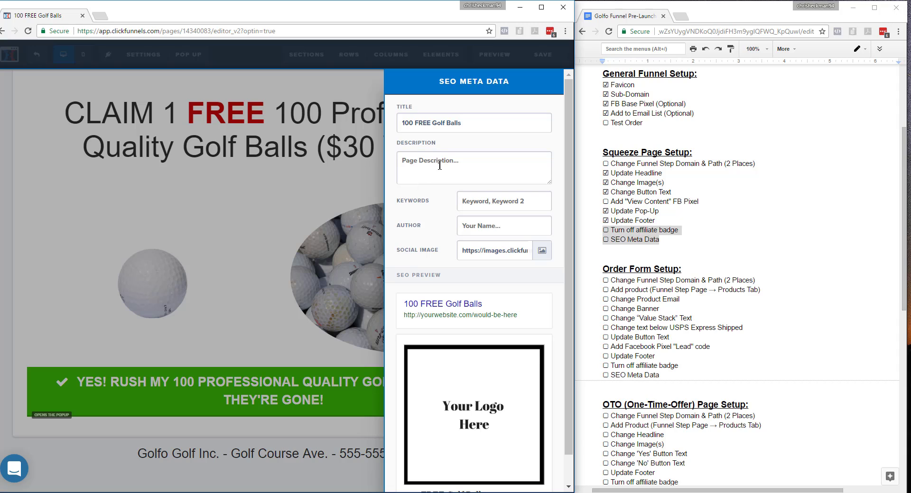
{"action": "type", "text": "C"}
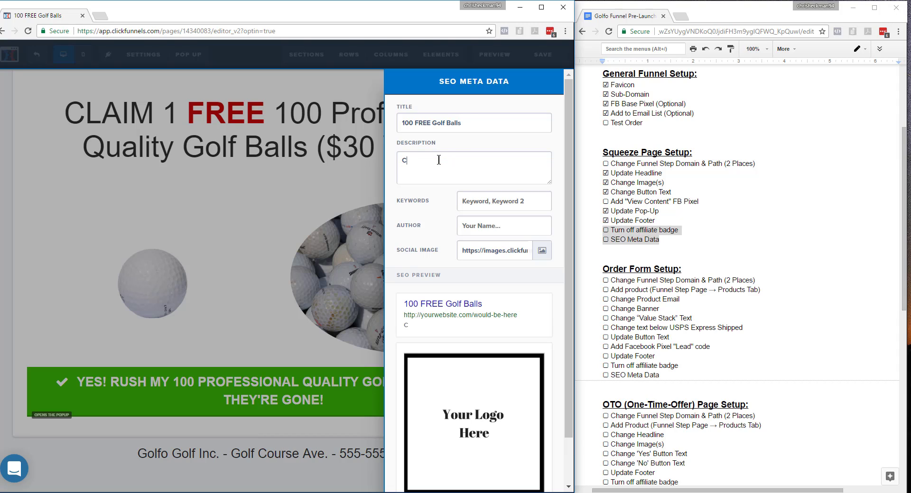
{"action": "type", "text": "laim your 100 FREE Golf Balls Today!"}
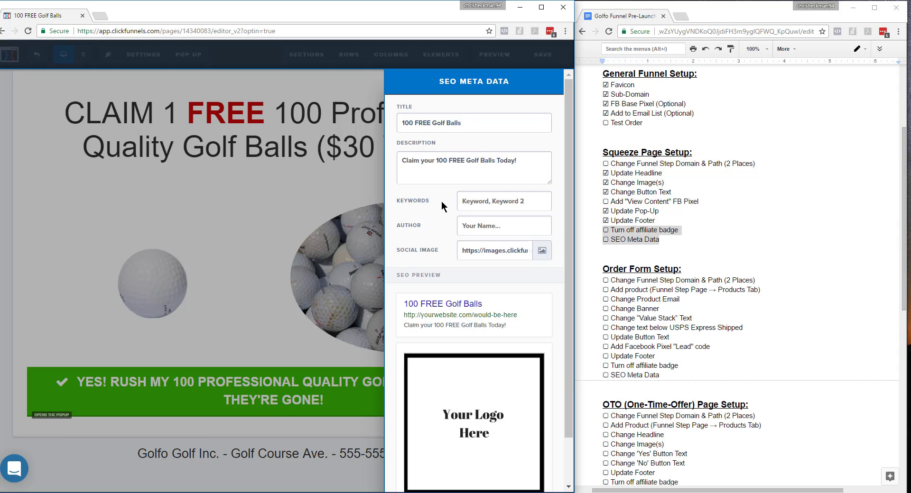
Set the SEO keywords to "free, golf, balls" and the author to "Golfo Golf".
{"action": "type", "text": "f"}
{"action": "type", "text": "G"}
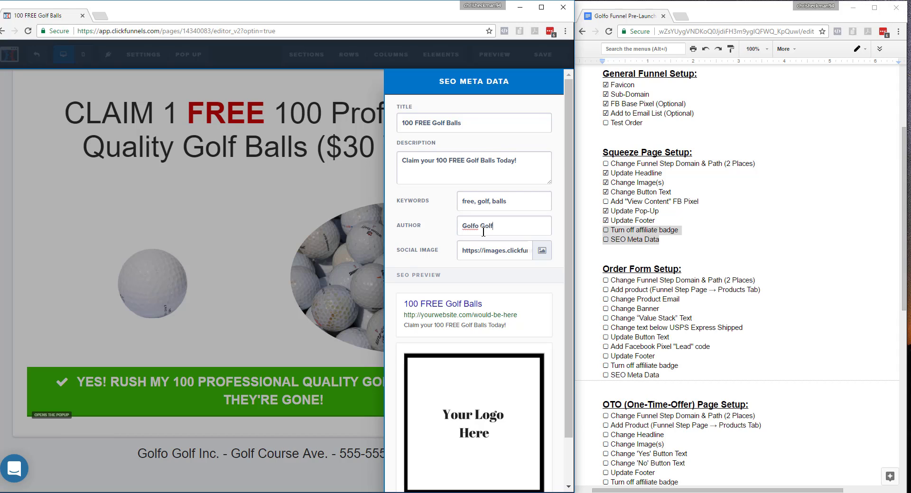
Replace the social image with the golf club picture from the uploaded images library and review the SEO preview.
{"action": "left_click", "coordinate": [541, 252]}
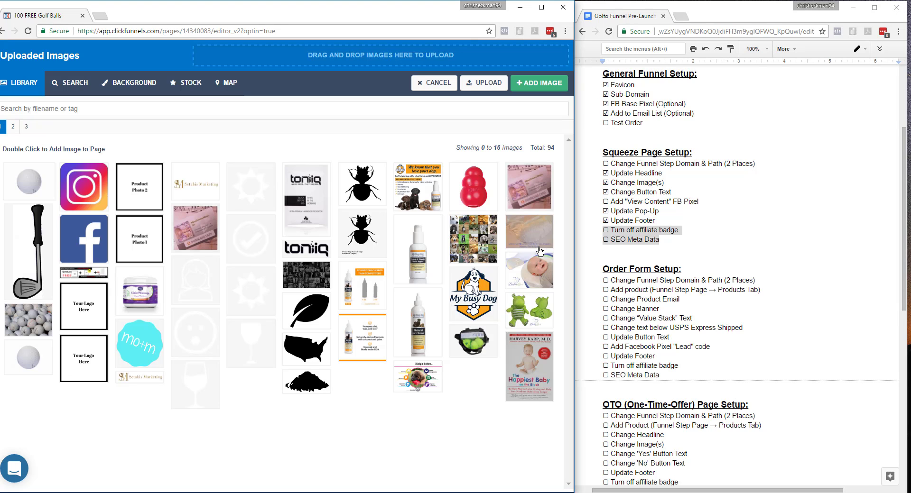
{"action": "left_click", "coordinate": [20, 251]}
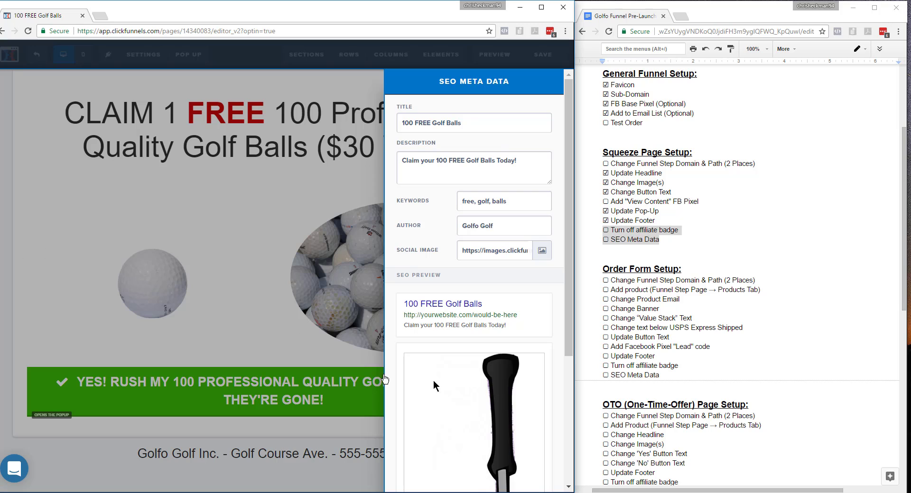
{"action": "scroll", "coordinate": [569, 307], "scroll_direction": "down", "scroll_amount": 4}
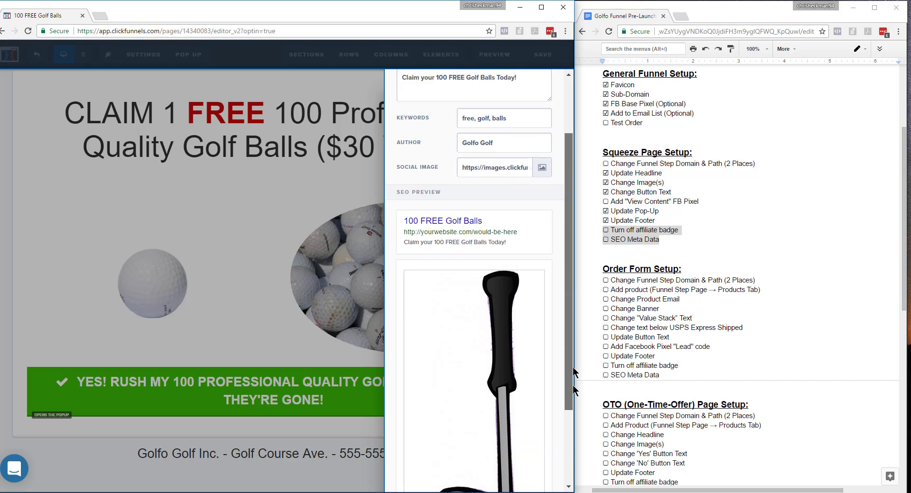
{"action": "scroll", "coordinate": [546, 362], "scroll_direction": "up", "scroll_amount": 4}
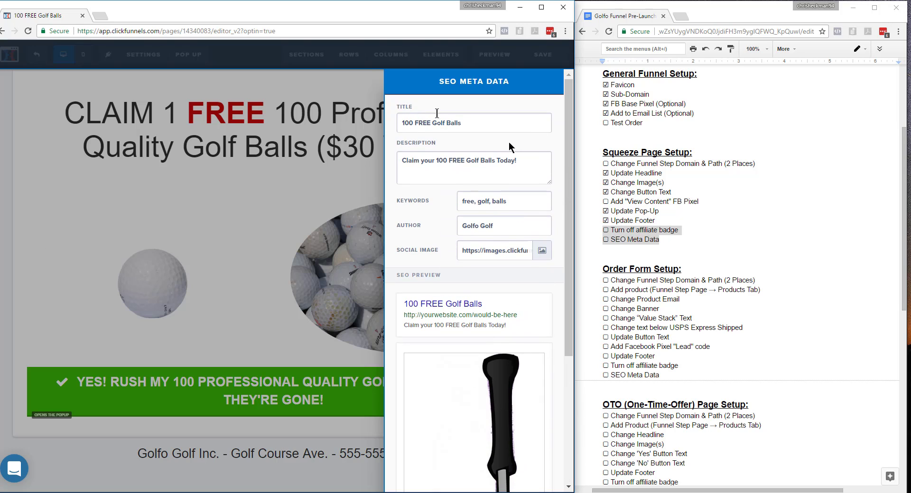
Tick off SEO Meta Data and Turn off affiliate badge in the Google Docs checklist, and return to the ClickFunnels page editing view.
{"action": "left_click", "coordinate": [687, 255]}
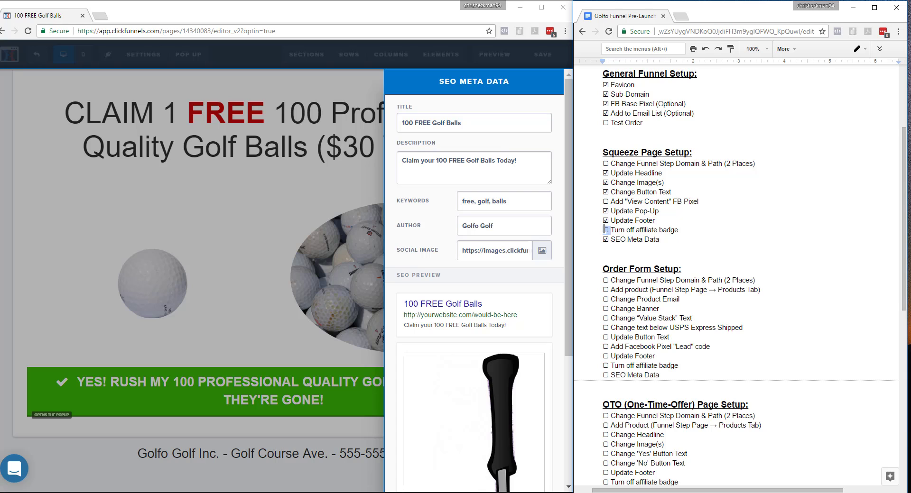
{"action": "type", "text": "☑"}
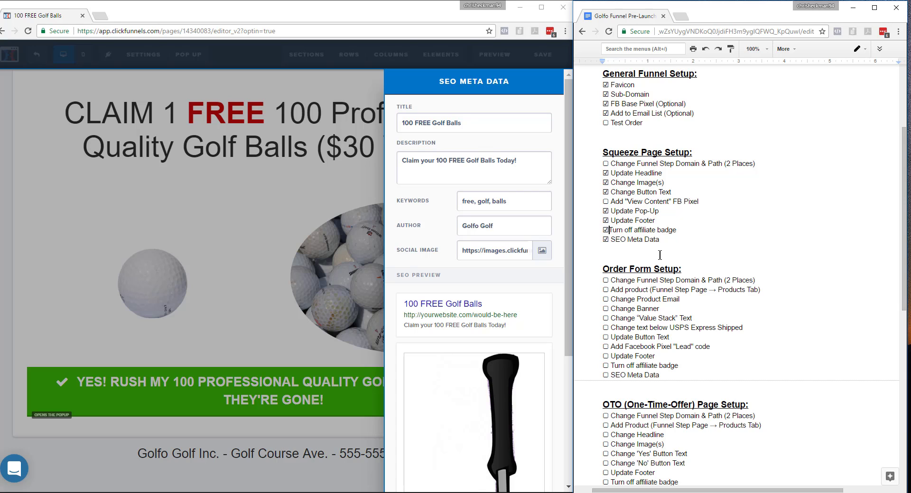
{"action": "left_click", "coordinate": [25, 193]}
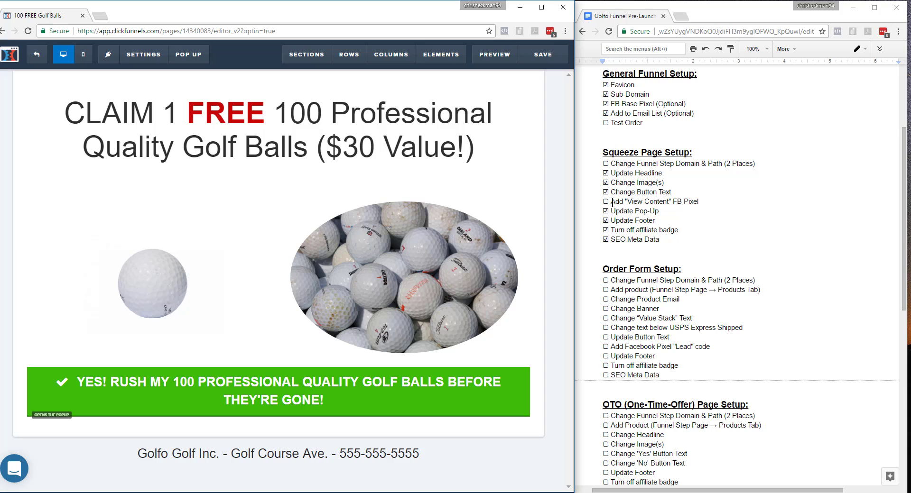
Highlight Add "View Content" FB Pixel in the checklist and paste the fbq('track', 'ViewContent'); script into the squeeze page's header tracking code.
{"action": "left_click_drag", "start_coordinate": [611, 203], "coordinate": [701, 203]}
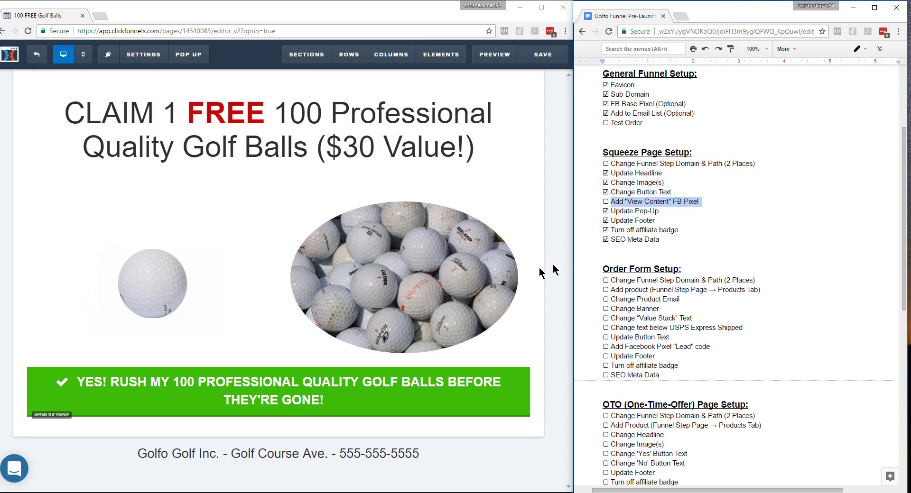
{"action": "left_click", "coordinate": [142, 54]}
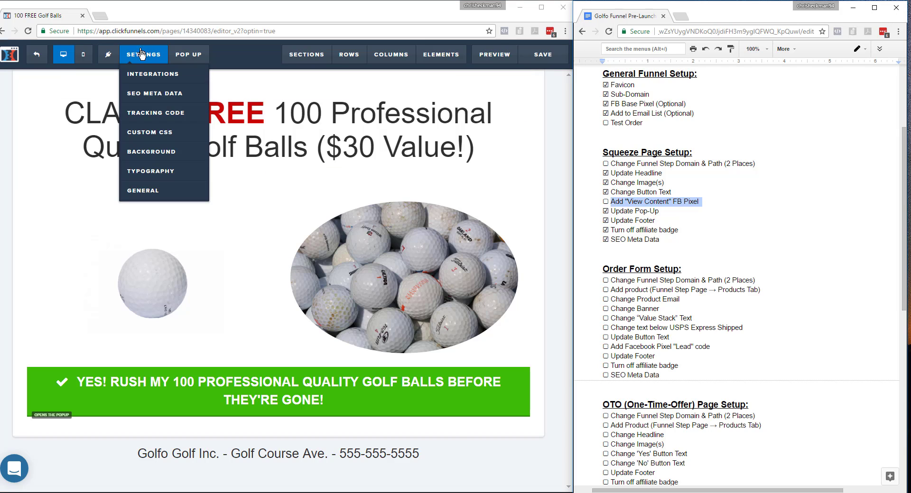
{"action": "left_click", "coordinate": [156, 112]}
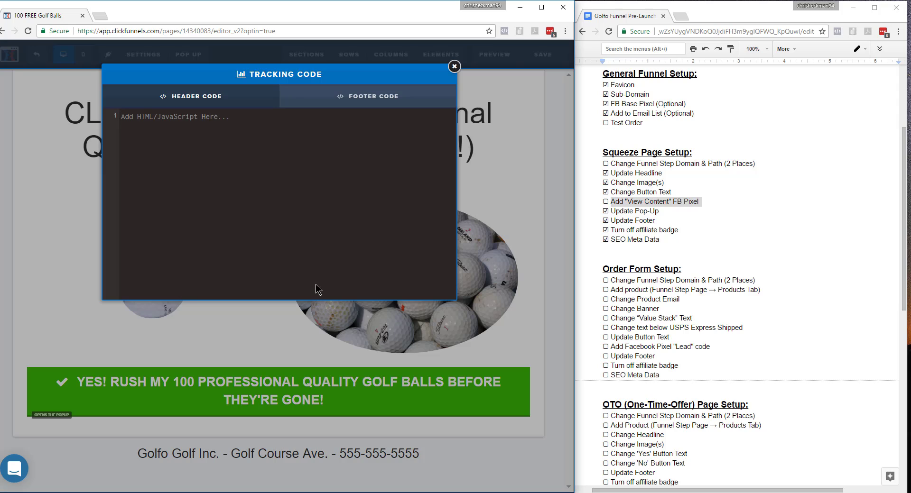
{"action": "type", "text": "<script> fbq('track', 'ViewContent'); </script>"}
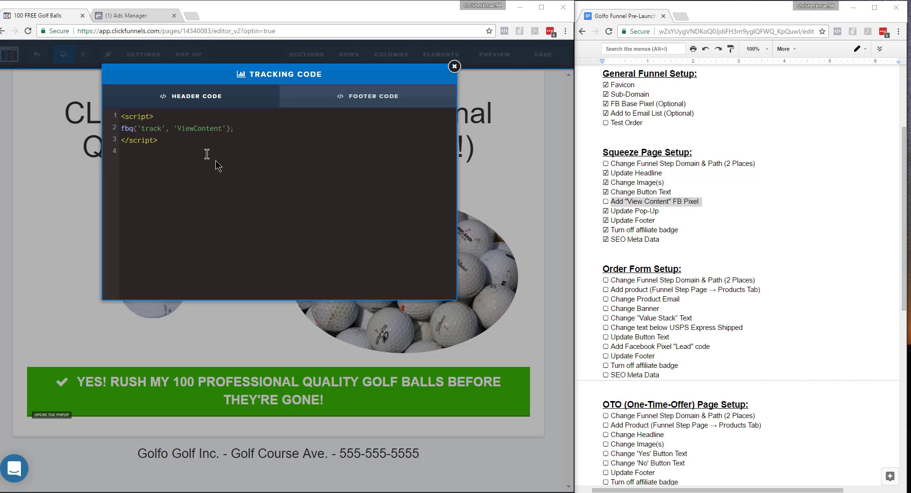
Close the squeeze page's tracking code, save the page and exit to the funnel steps overview.
{"action": "key", "text": "ctrl+a"}
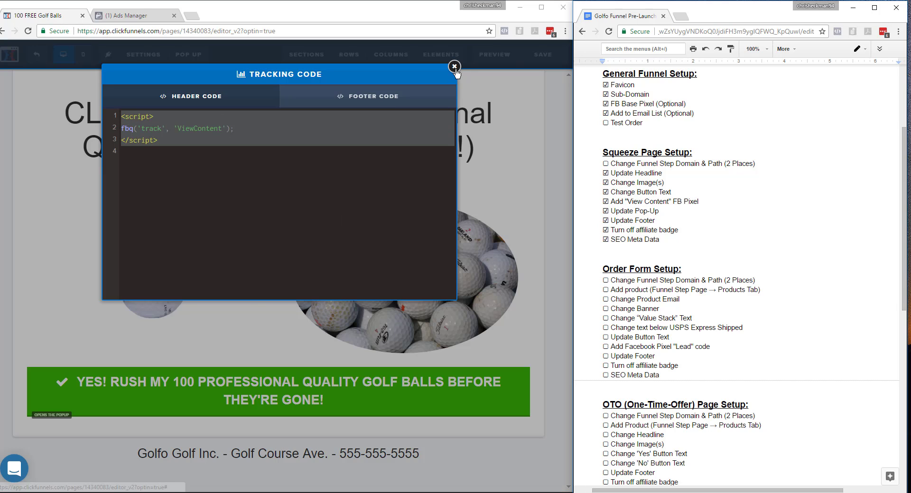
{"action": "left_click", "coordinate": [454, 67]}
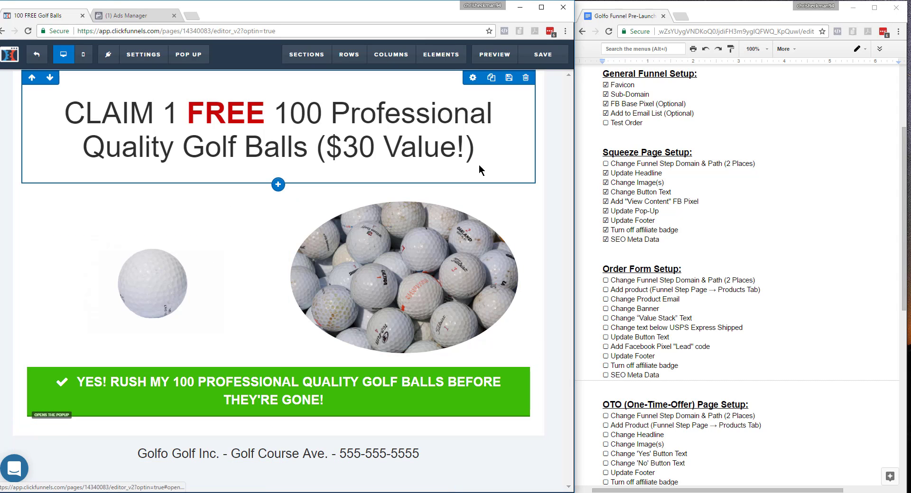
{"action": "left_click", "coordinate": [543, 54]}
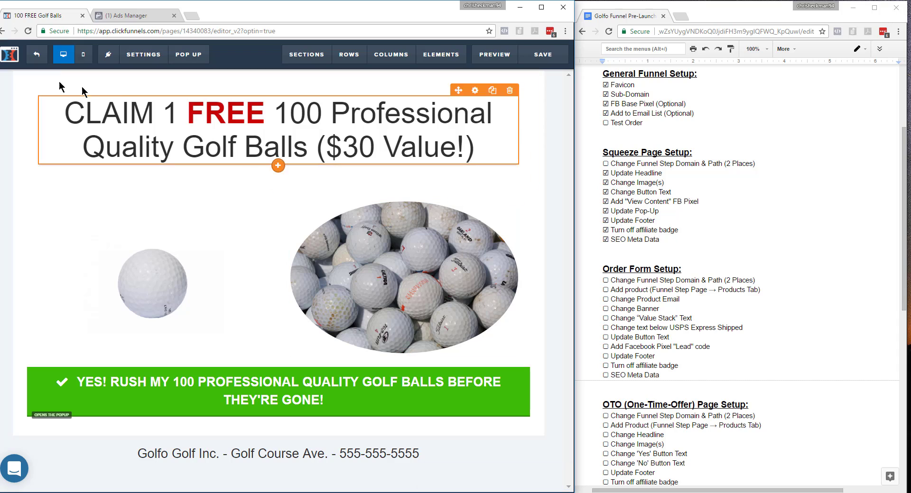
{"action": "left_click", "coordinate": [37, 56]}
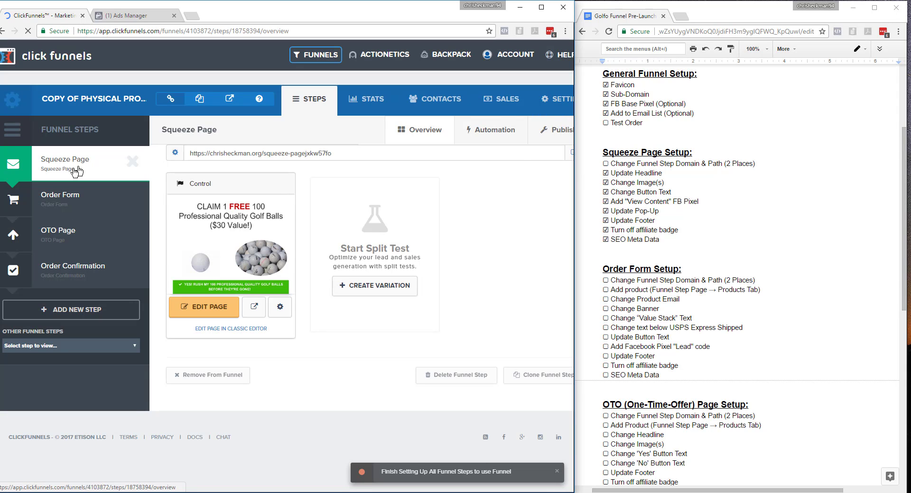
Copy the funnel's starting path, 100golfballs, from the funnel-wide settings.
{"action": "left_click", "coordinate": [563, 105]}
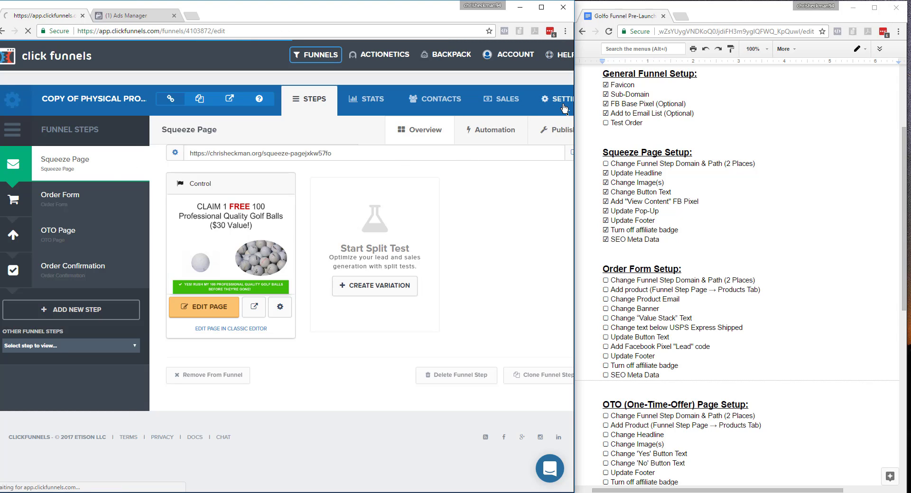
{"action": "left_click_drag", "start_coordinate": [349, 487], "coordinate": [446, 487]}
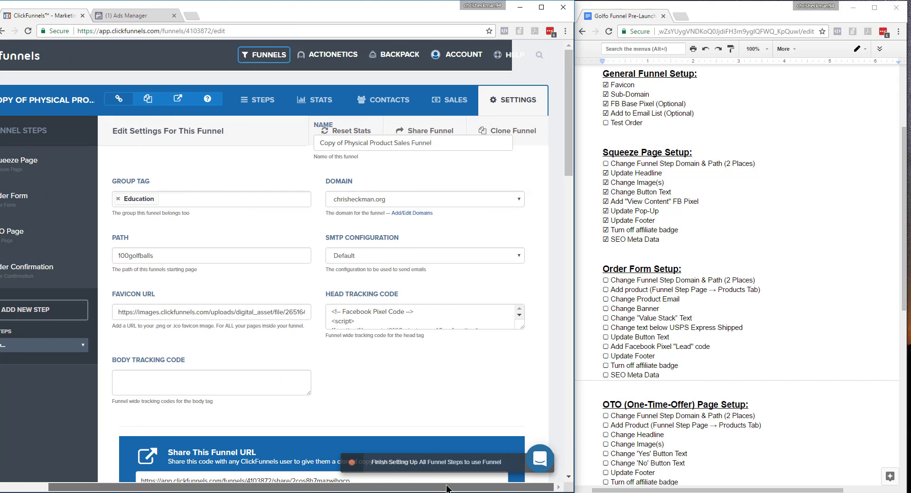
{"action": "left_click_drag", "start_coordinate": [181, 257], "coordinate": [114, 256]}
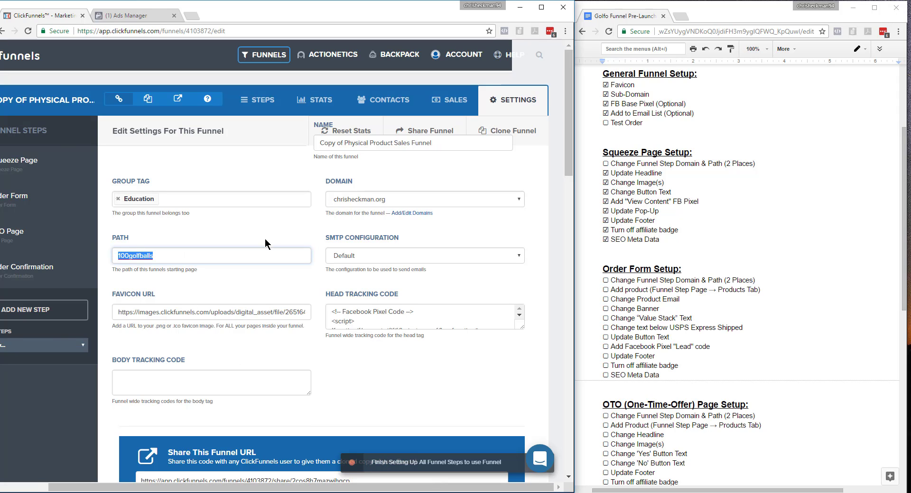
{"action": "left_click_drag", "start_coordinate": [179, 488], "coordinate": [133, 489]}
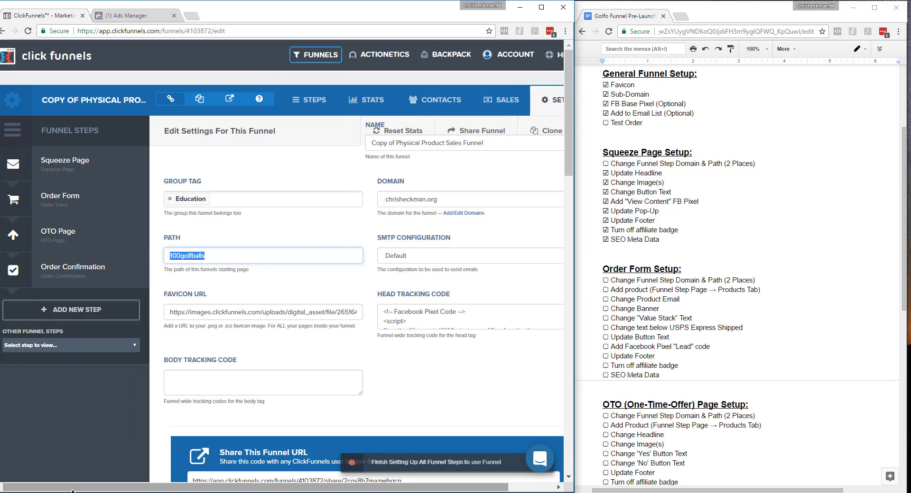
Set the Squeeze Page funnel step's domain to the .org domain and its path to 100golfballs, and update the step.
{"action": "left_click", "coordinate": [88, 170]}
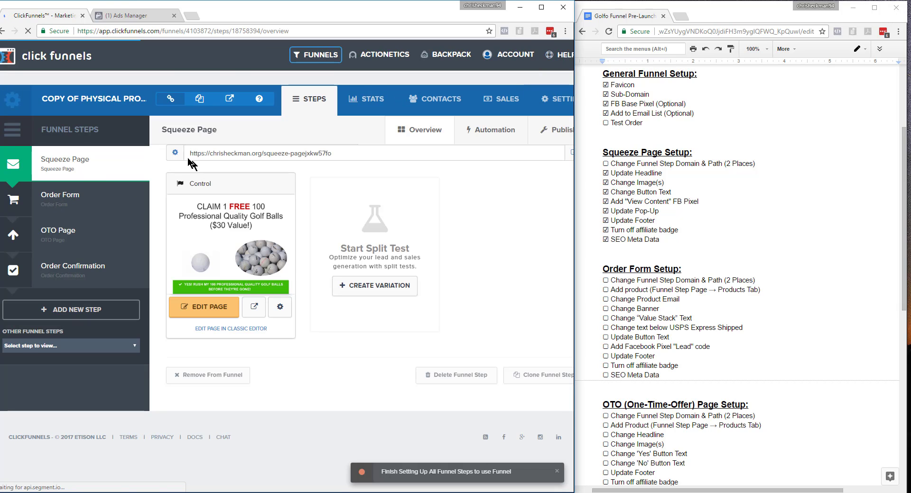
{"action": "left_click", "coordinate": [175, 154]}
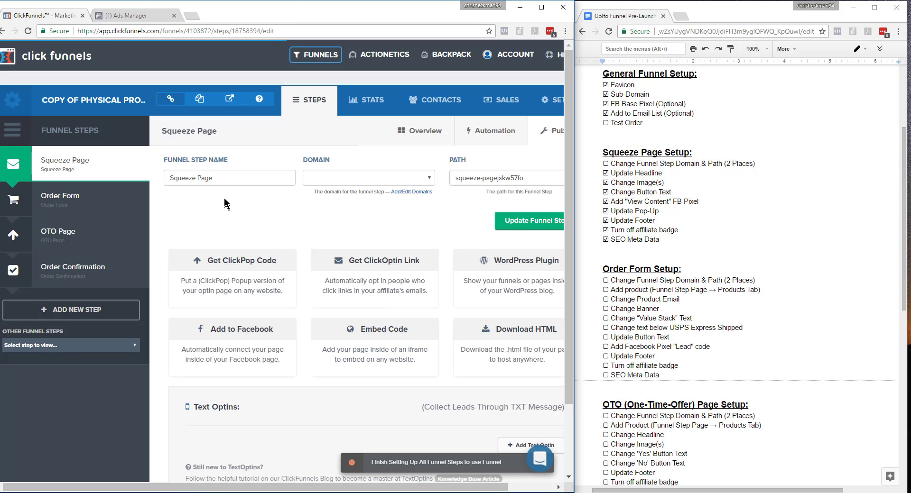
{"action": "left_click", "coordinate": [377, 183]}
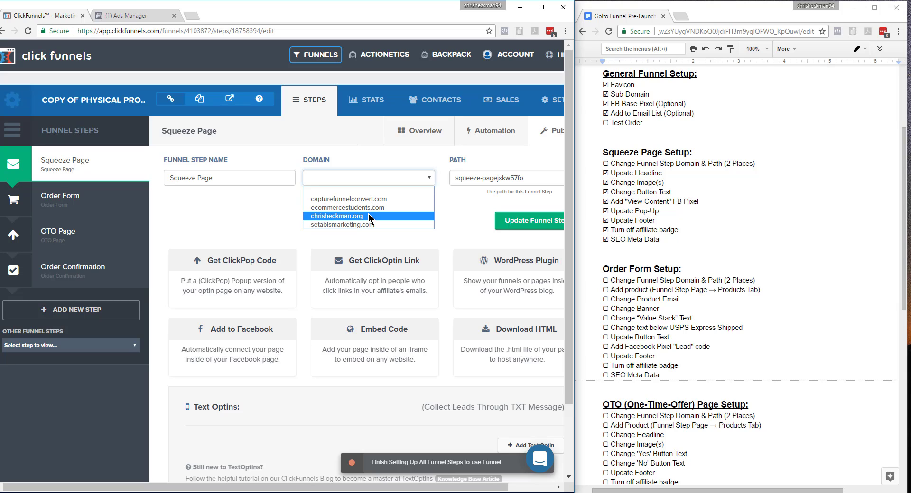
{"action": "left_click", "coordinate": [352, 215]}
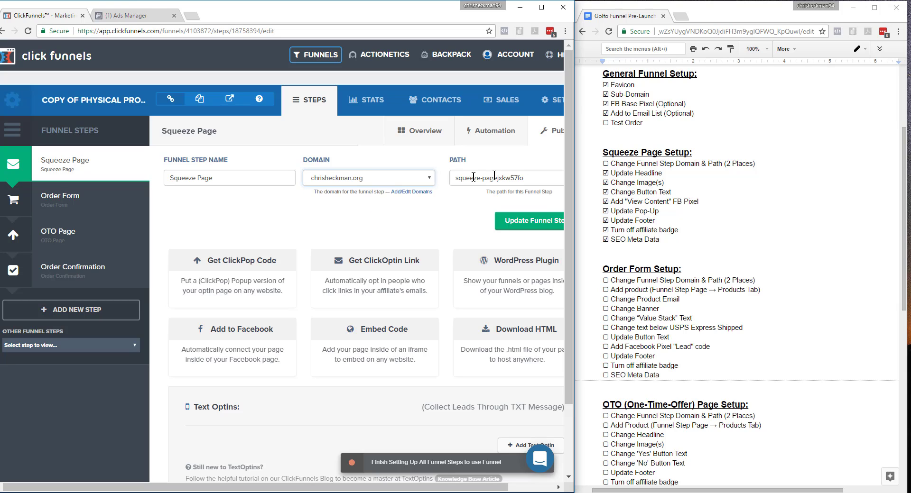
{"action": "triple_click", "coordinate": [540, 180]}
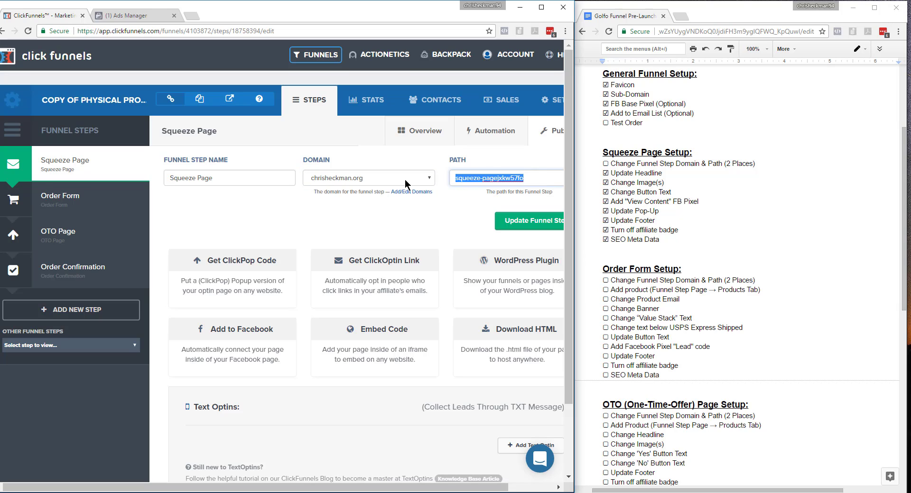
{"action": "type", "text": "100golfballs"}
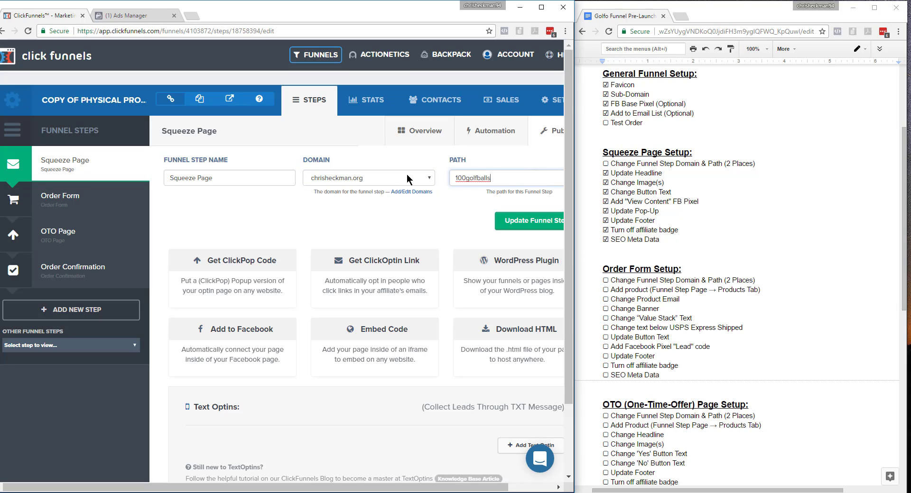
{"action": "left_click", "coordinate": [524, 224]}
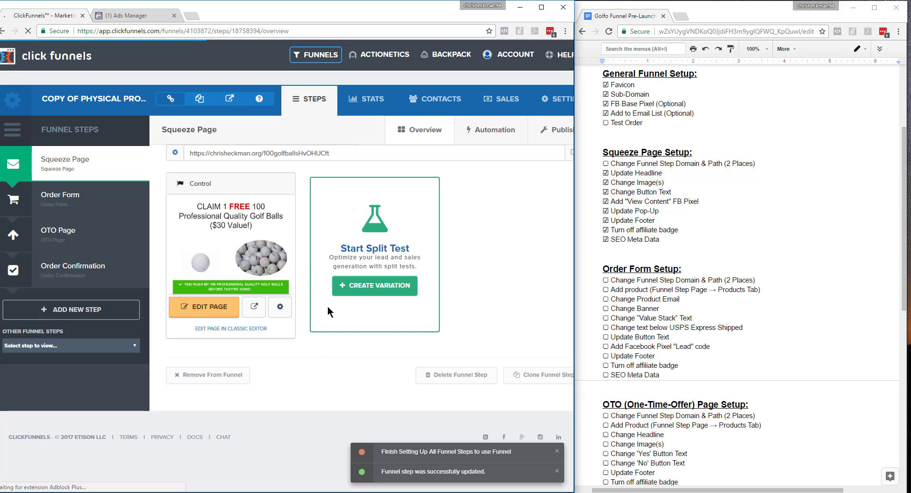
Set the squeeze page's own domain to the .org domain and its path to 100golfballs in the page settings, and update the page.
{"action": "left_click_drag", "start_coordinate": [334, 153], "coordinate": [299, 153]}
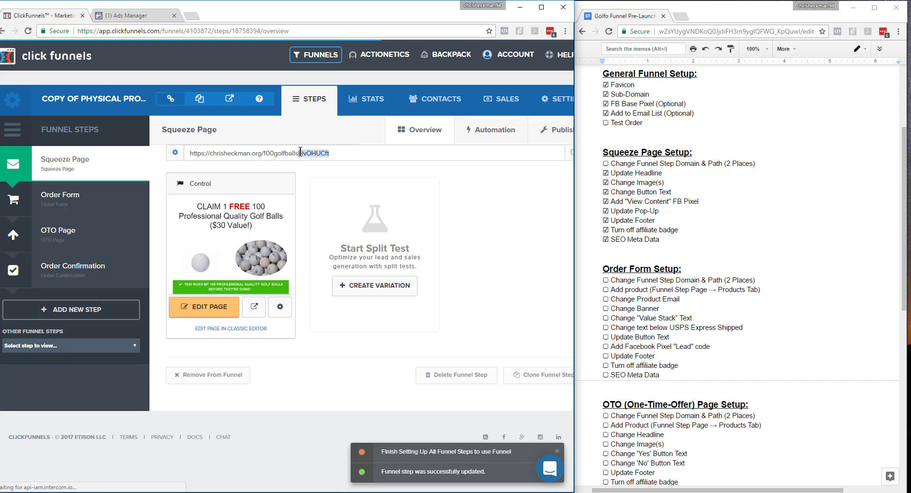
{"action": "left_click", "coordinate": [280, 309]}
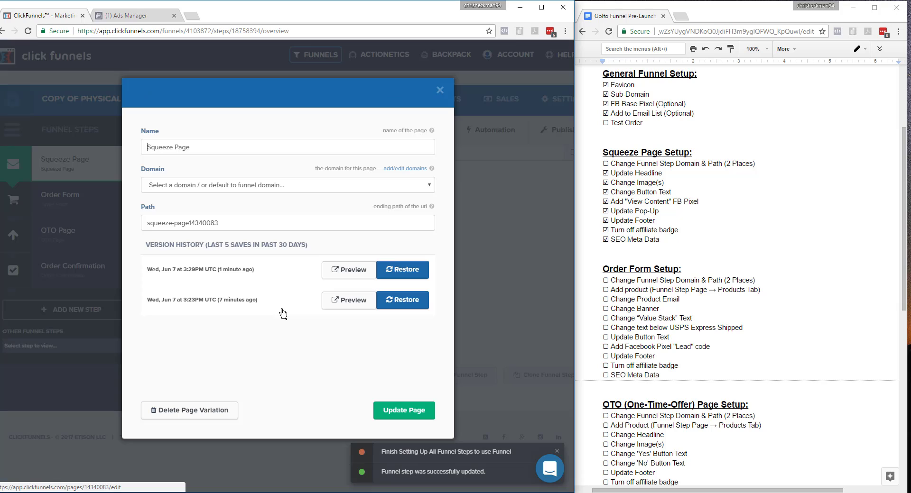
{"action": "left_click", "coordinate": [212, 186]}
{"action": "left_click", "coordinate": [190, 223]}
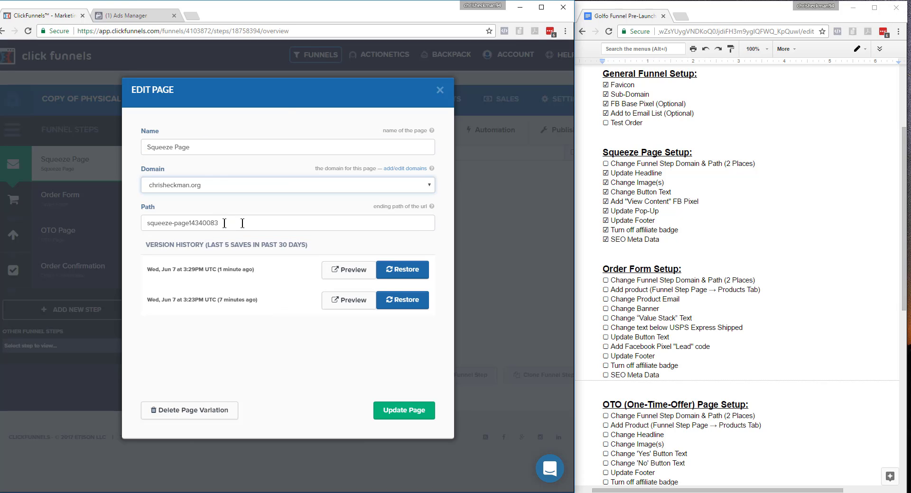
{"action": "left_click_drag", "start_coordinate": [242, 224], "coordinate": [81, 225]}
{"action": "type", "text": "100golfballs"}
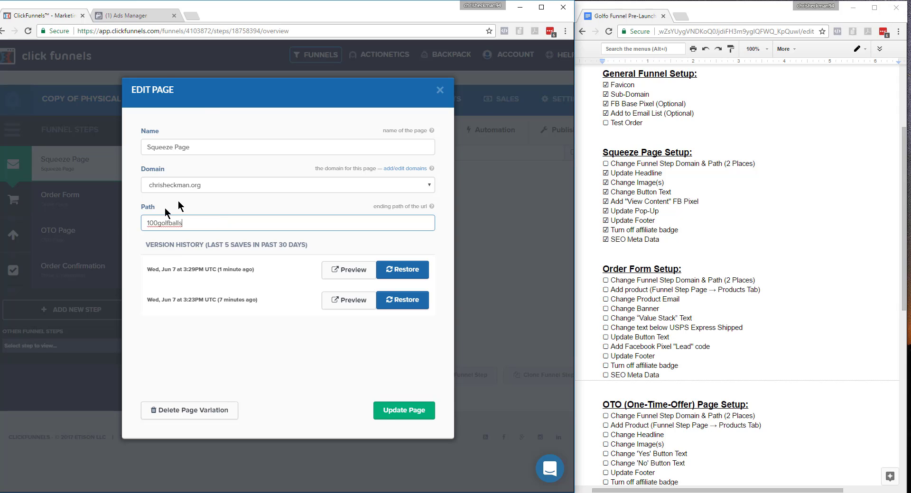
{"action": "left_click", "coordinate": [208, 189]}
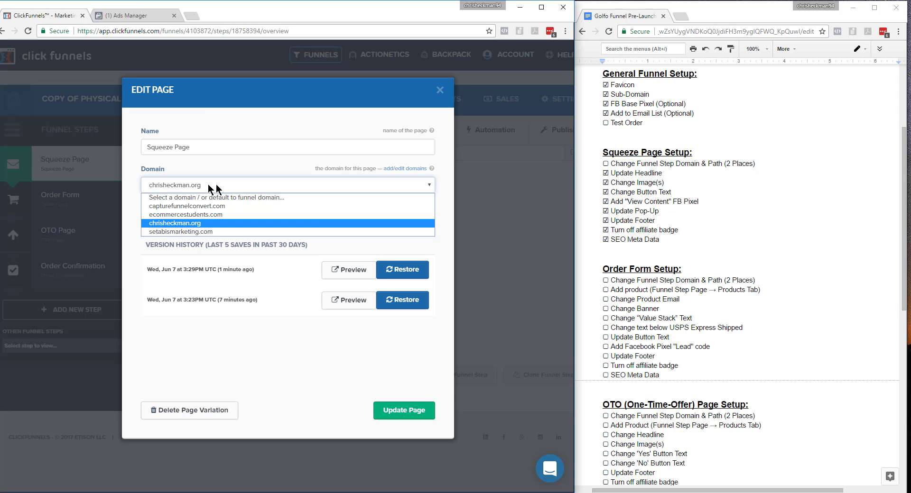
{"action": "left_click", "coordinate": [199, 228]}
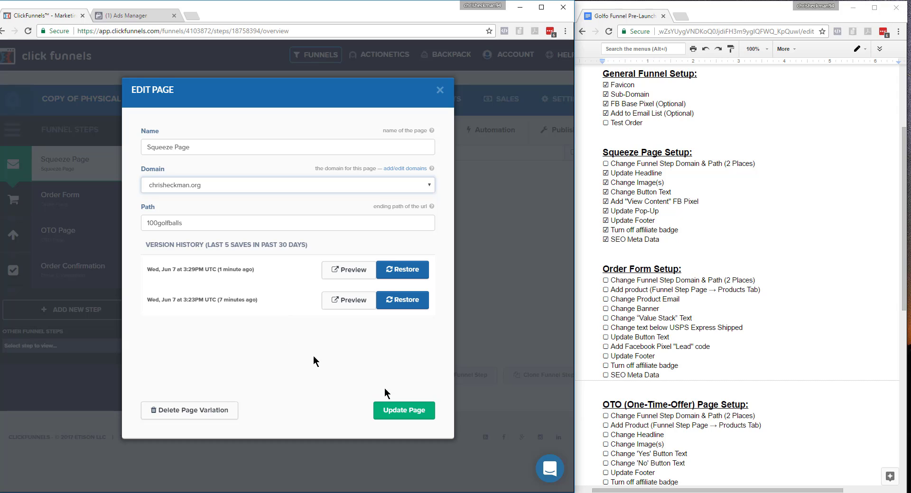
{"action": "left_click", "coordinate": [417, 416]}
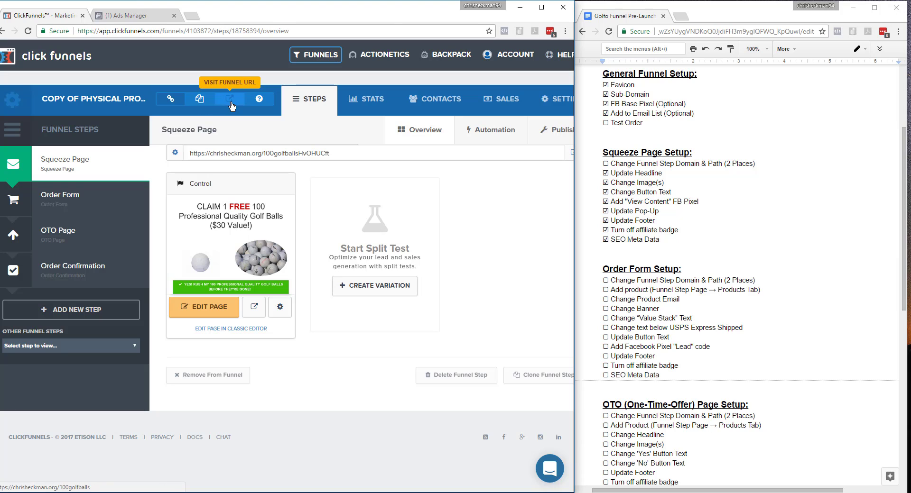
Visit the live funnel URL, dismiss the opt-in pop-up, check the address's path and close the preview.
{"action": "left_click", "coordinate": [230, 98]}
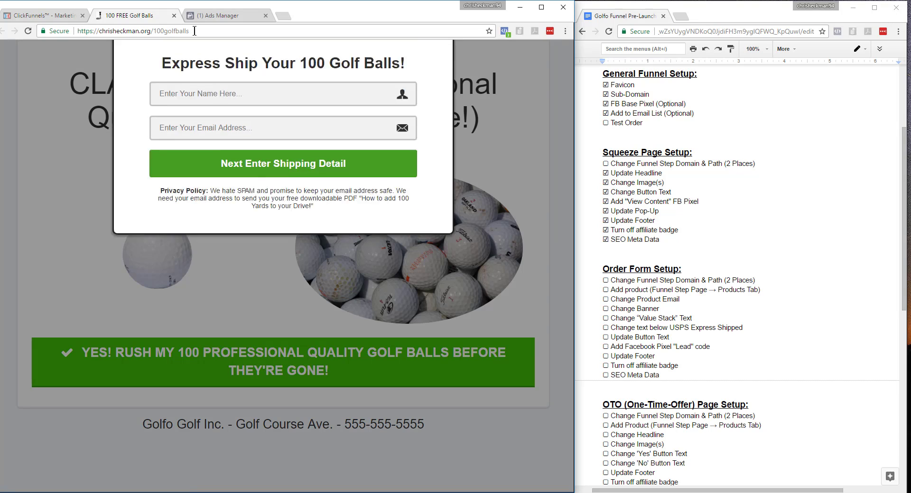
{"action": "left_click", "coordinate": [452, 88]}
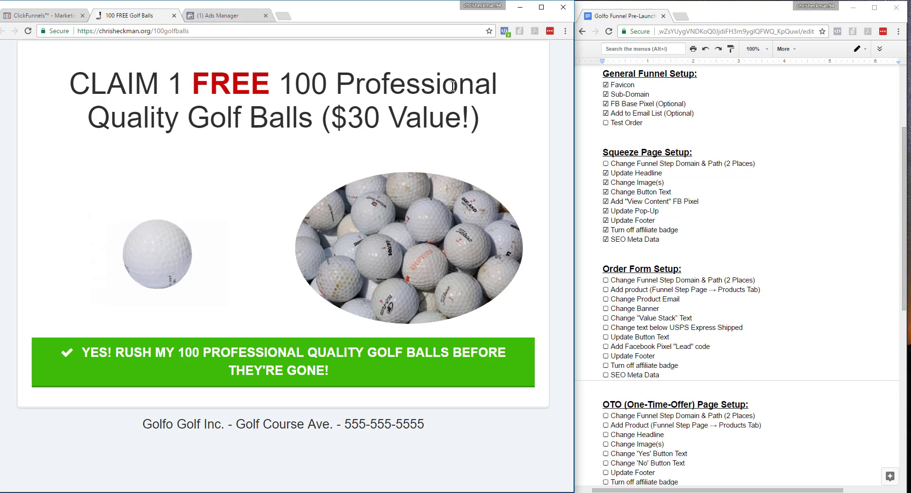
{"action": "left_click_drag", "start_coordinate": [188, 35], "coordinate": [69, 40]}
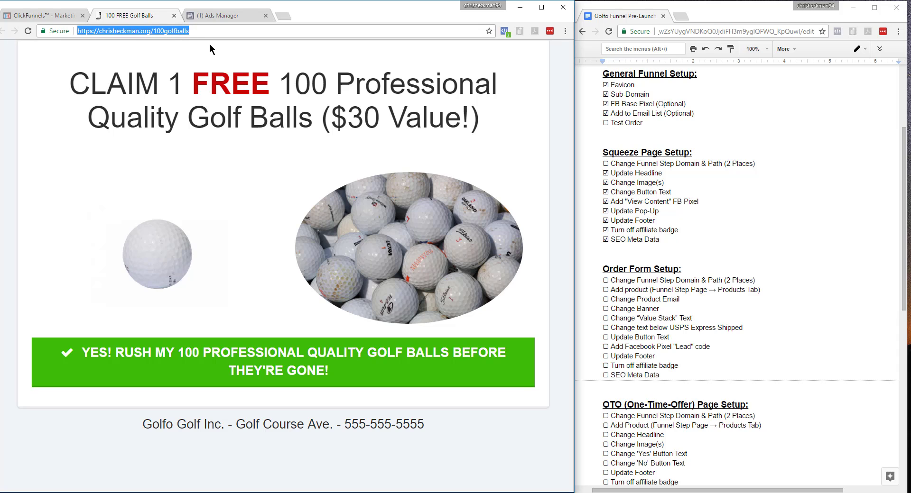
{"action": "left_click", "coordinate": [190, 31]}
{"action": "left_click_drag", "start_coordinate": [189, 31], "coordinate": [152, 31]}
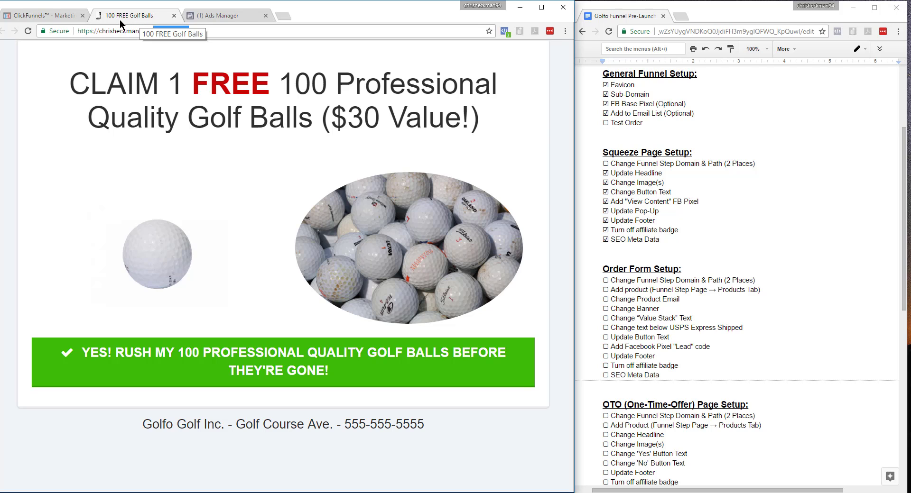
{"action": "left_click", "coordinate": [174, 15]}
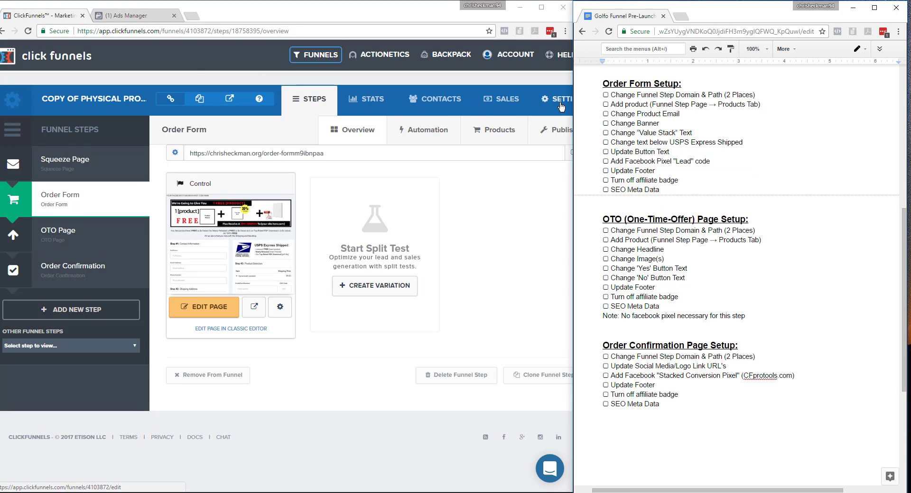
Set the Order Form funnel step to the .org domain with path 100golfballsorder, update it and open the order form page's domain and path settings.
{"action": "left_click", "coordinate": [175, 154]}
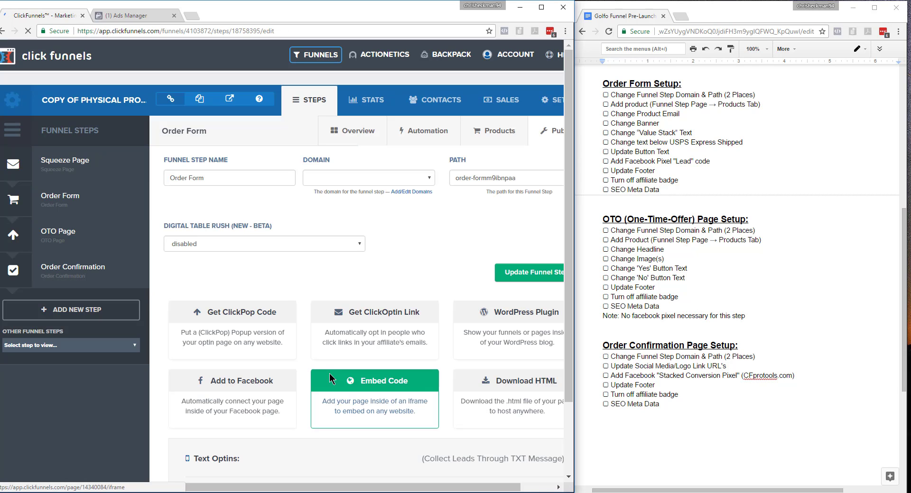
{"action": "type", "text": "100golfballsorder"}
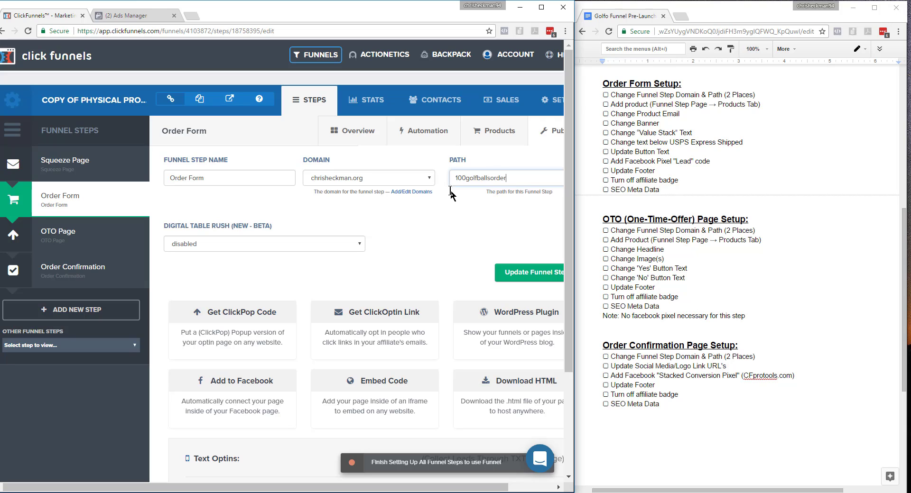
{"action": "left_click_drag", "start_coordinate": [530, 173], "coordinate": [433, 180]}
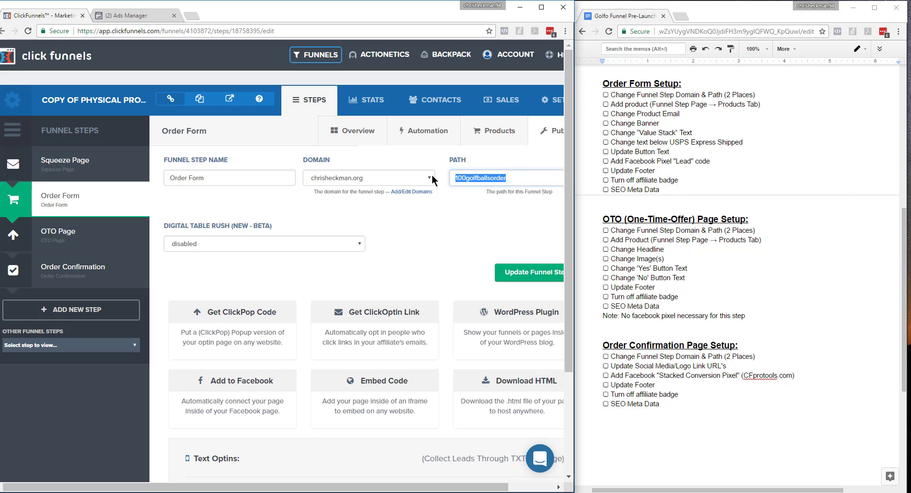
{"action": "left_click", "coordinate": [498, 271]}
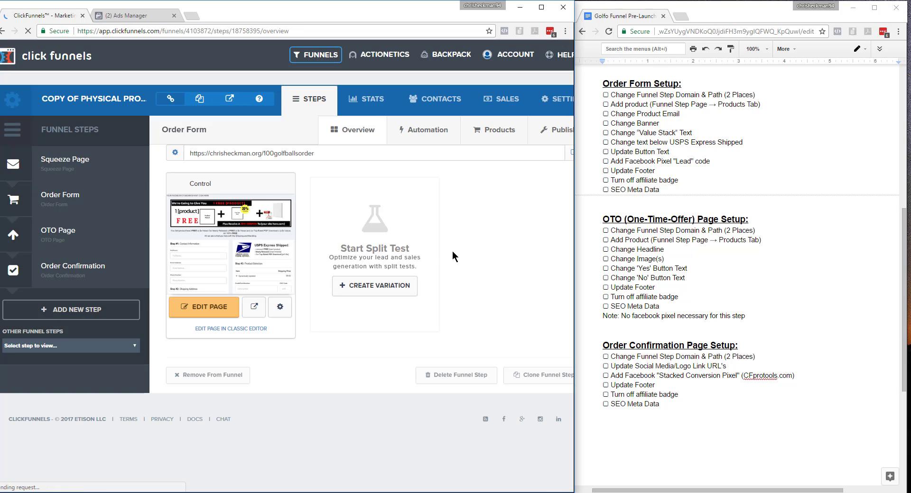
{"action": "left_click", "coordinate": [274, 312]}
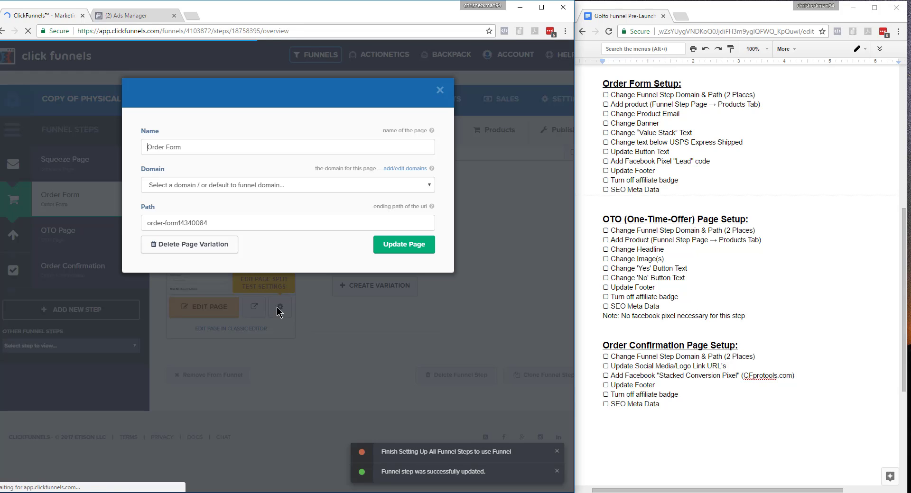
{"action": "left_click", "coordinate": [401, 301]}
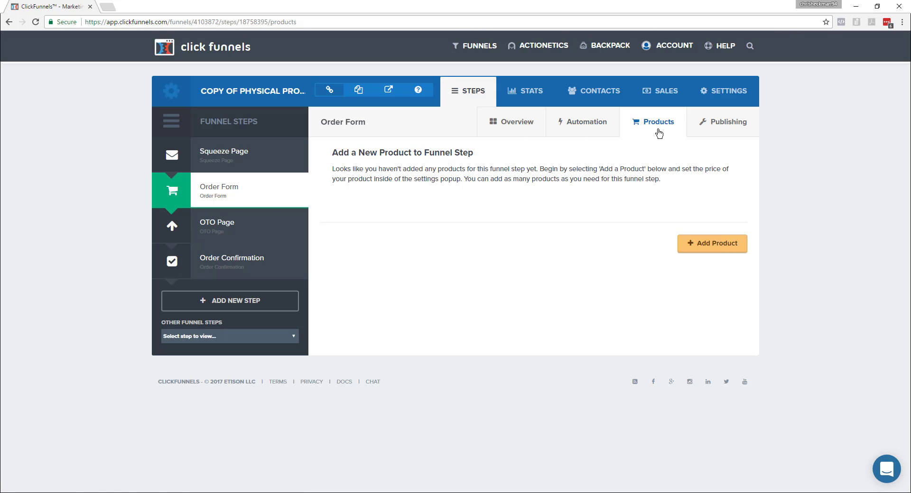
Add a new product named 100 Golf Balls to the Order Form step with Stripe as its billing integration.
{"action": "left_click", "coordinate": [711, 245]}
{"action": "left_click", "coordinate": [388, 153]}
{"action": "type", "text": "100 Golf Ball"}
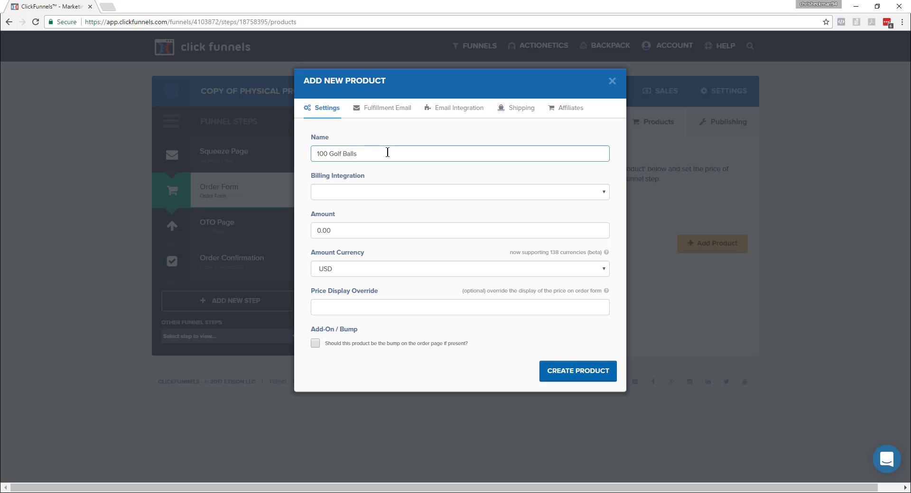
{"action": "type", "text": "s"}
{"action": "left_click", "coordinate": [375, 199]}
{"action": "left_click", "coordinate": [362, 232]}
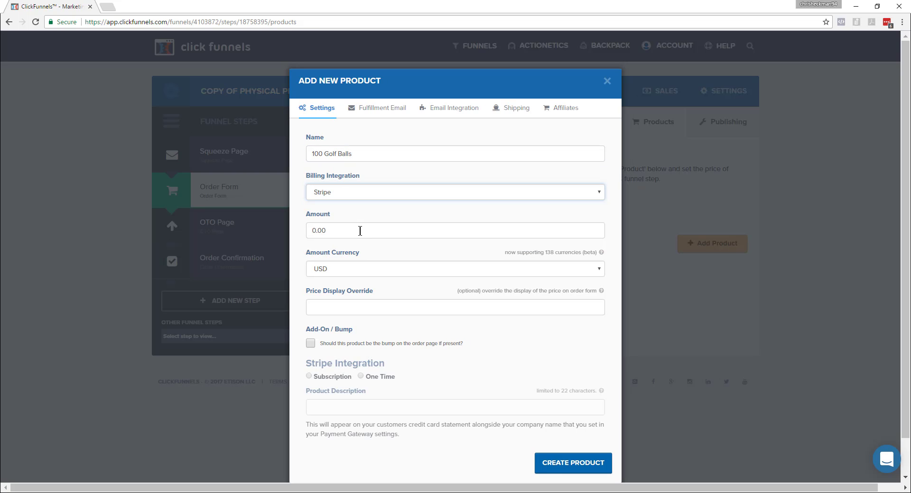
Set the product's amount and price display override to 7.95, choose One Time billing, and enter 100 Golf Balls as the product description.
{"action": "left_click", "coordinate": [360, 231]}
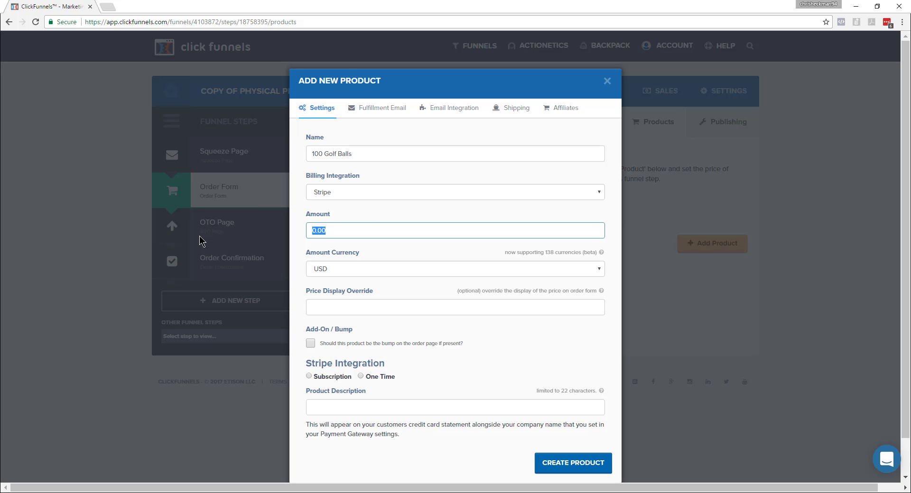
{"action": "type", "text": "7.95"}
{"action": "left_click", "coordinate": [388, 311]}
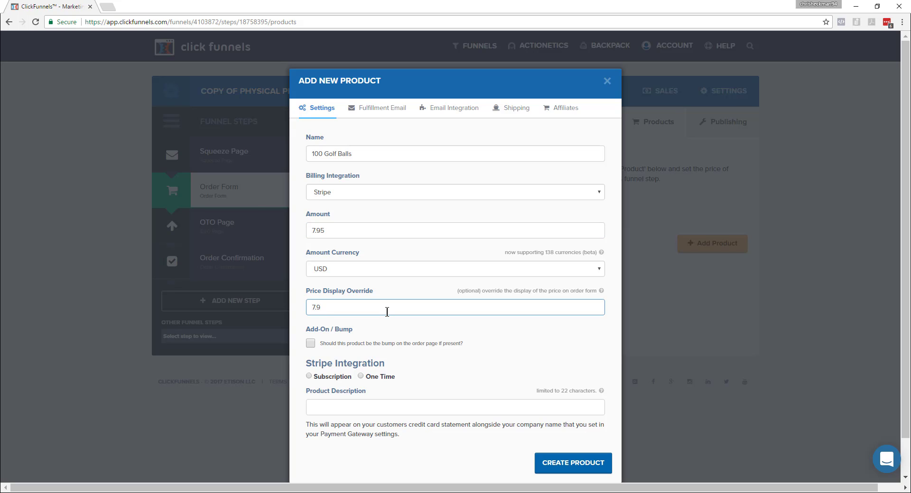
{"action": "left_click", "coordinate": [360, 376]}
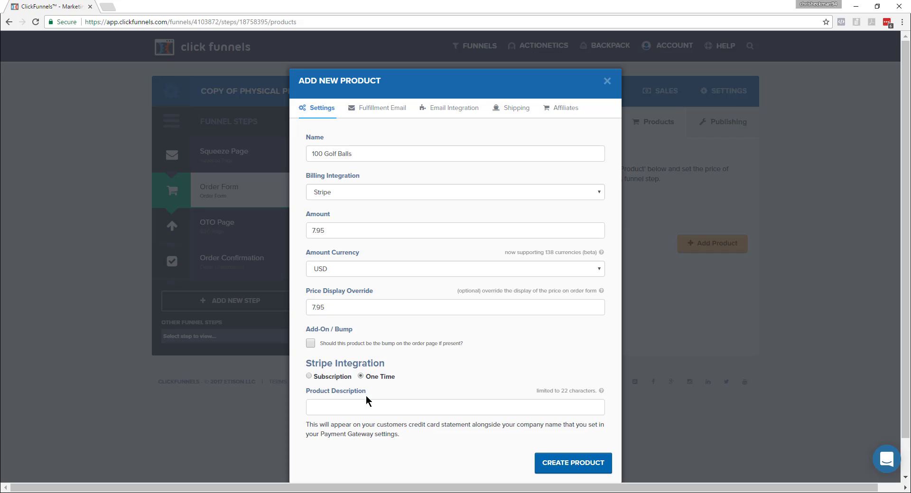
{"action": "left_click", "coordinate": [366, 407]}
{"action": "type", "text": "100 Golf Balls"}
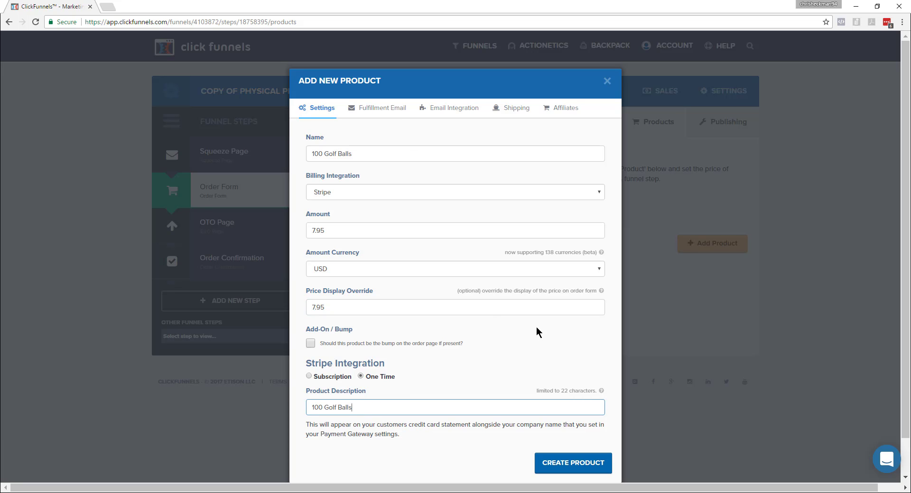
Review the product's fulfillment email body, set the email integration method to Actionetics, and check the available submit actions.
{"action": "left_click", "coordinate": [390, 110]}
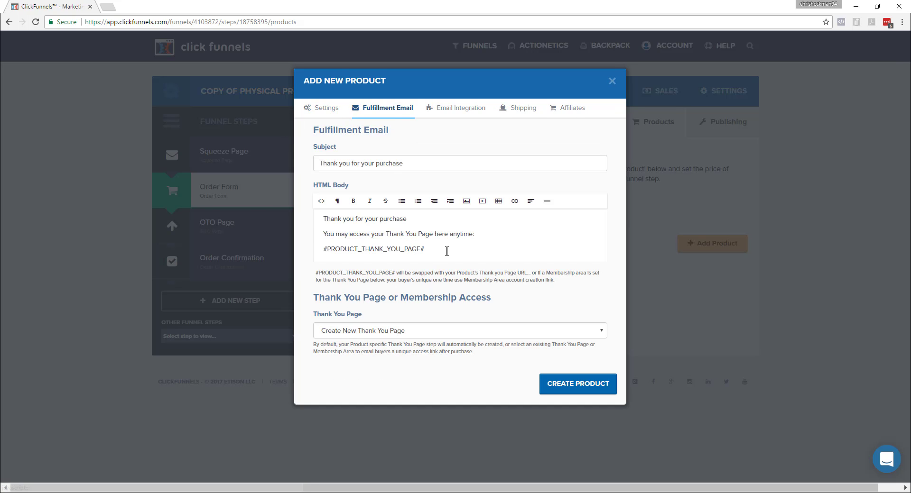
{"action": "left_click_drag", "start_coordinate": [447, 252], "coordinate": [294, 209]}
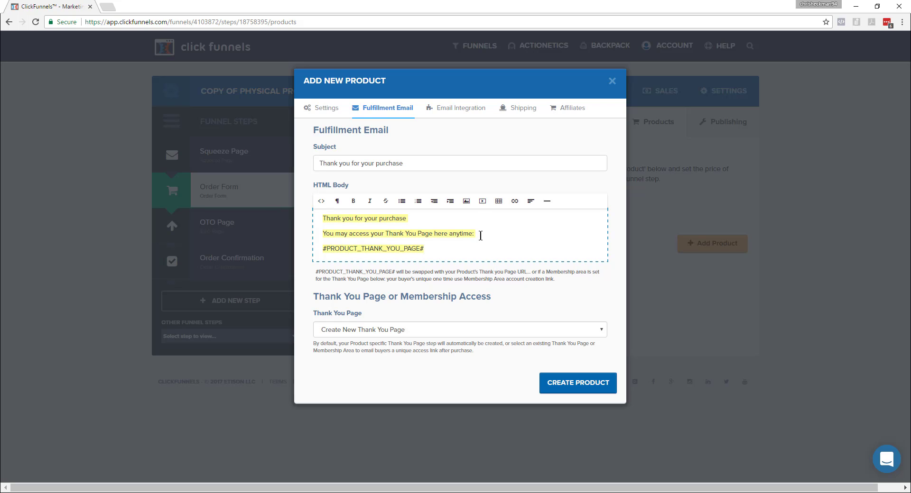
{"action": "left_click", "coordinate": [461, 108]}
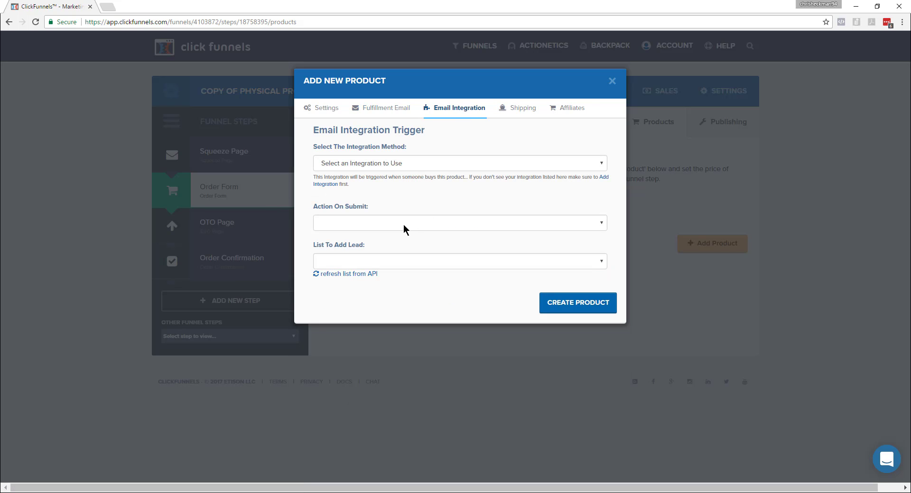
{"action": "left_click", "coordinate": [423, 169]}
{"action": "left_click", "coordinate": [421, 172]}
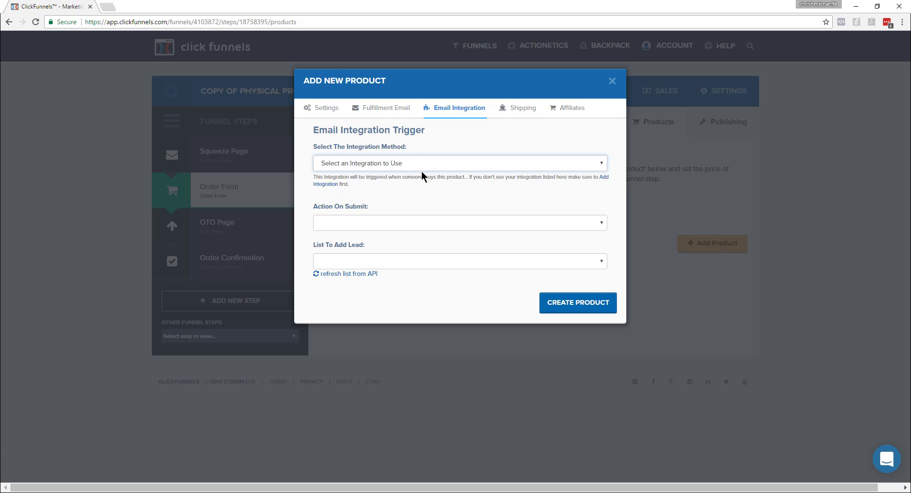
{"action": "left_click", "coordinate": [417, 166]}
{"action": "left_click", "coordinate": [410, 184]}
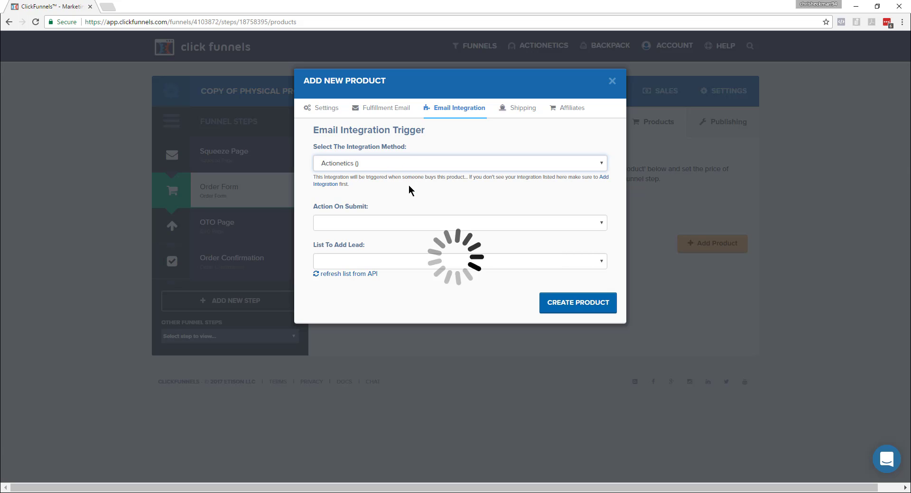
{"action": "left_click", "coordinate": [397, 221]}
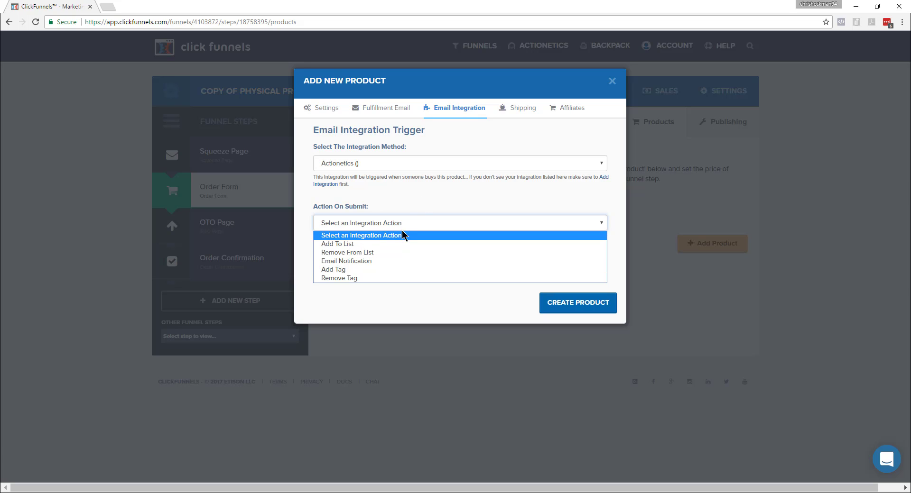
{"action": "left_click", "coordinate": [421, 201]}
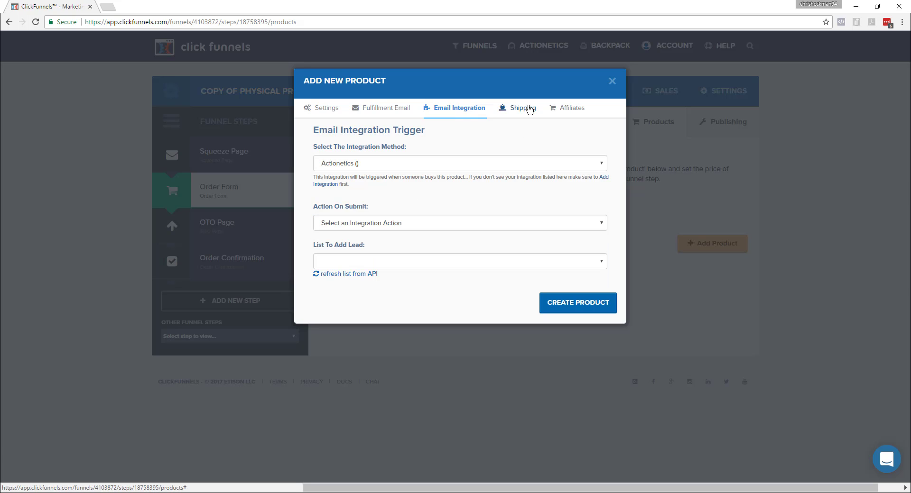
Enable Shipstation fulfillment with the connected Ship Station account, check the store and product SKU options, and create the product.
{"action": "left_click", "coordinate": [530, 110]}
{"action": "left_click", "coordinate": [318, 219]}
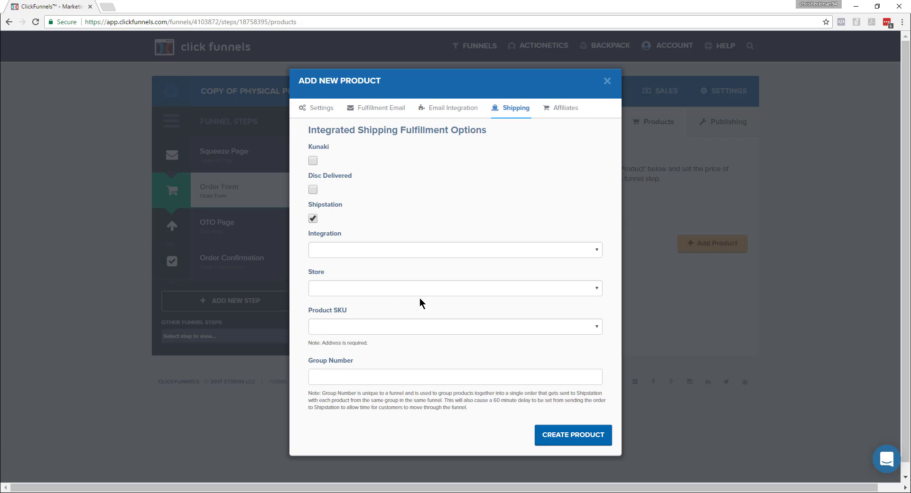
{"action": "left_click", "coordinate": [429, 249]}
{"action": "left_click", "coordinate": [419, 270]}
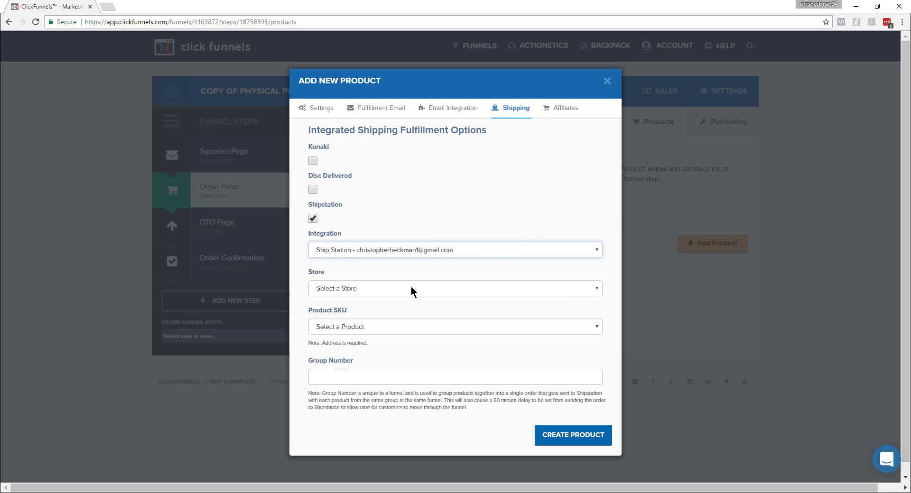
{"action": "left_click", "coordinate": [411, 292]}
{"action": "left_click", "coordinate": [413, 291]}
{"action": "left_click", "coordinate": [391, 325]}
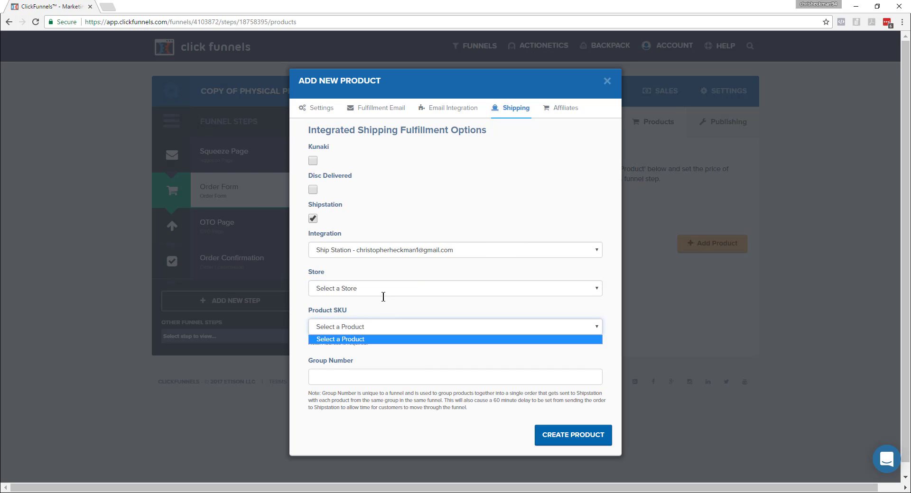
{"action": "left_click", "coordinate": [386, 290]}
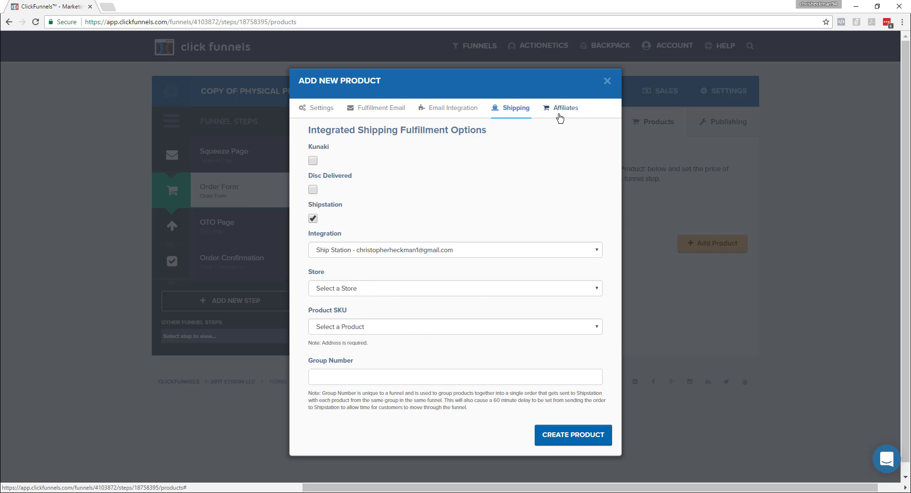
{"action": "left_click", "coordinate": [576, 447]}
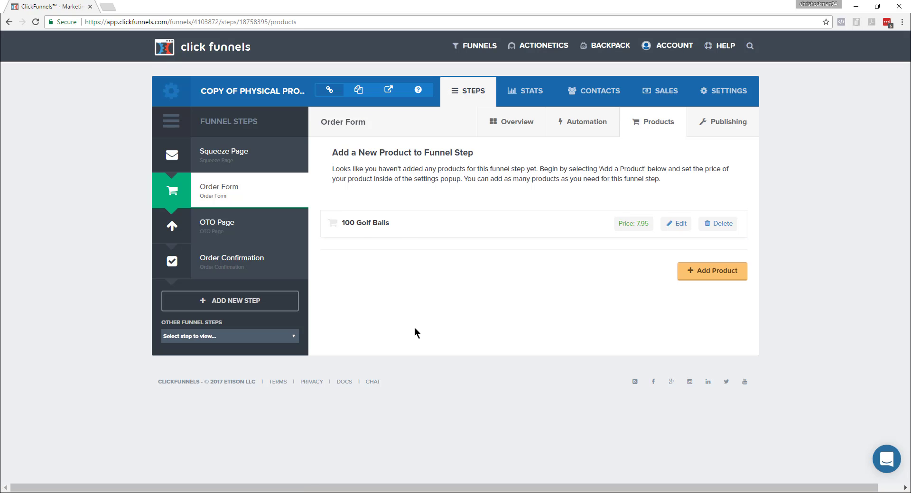
Open the order form page in the editor and examine its banner, form layout and the value stack text below the banner.
{"action": "left_click", "coordinate": [223, 191]}
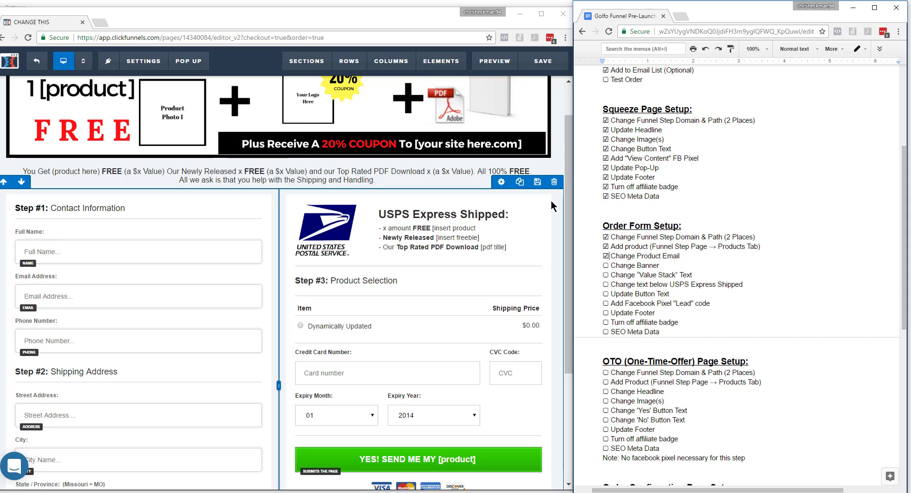
{"action": "left_click_drag", "start_coordinate": [567, 209], "coordinate": [569, 176]}
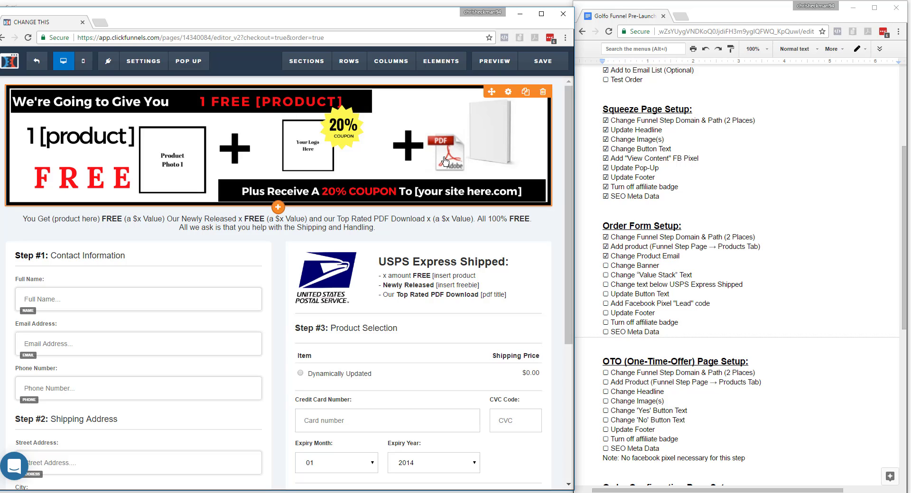
{"action": "scroll", "coordinate": [558, 286], "scroll_direction": "down", "scroll_amount": 1}
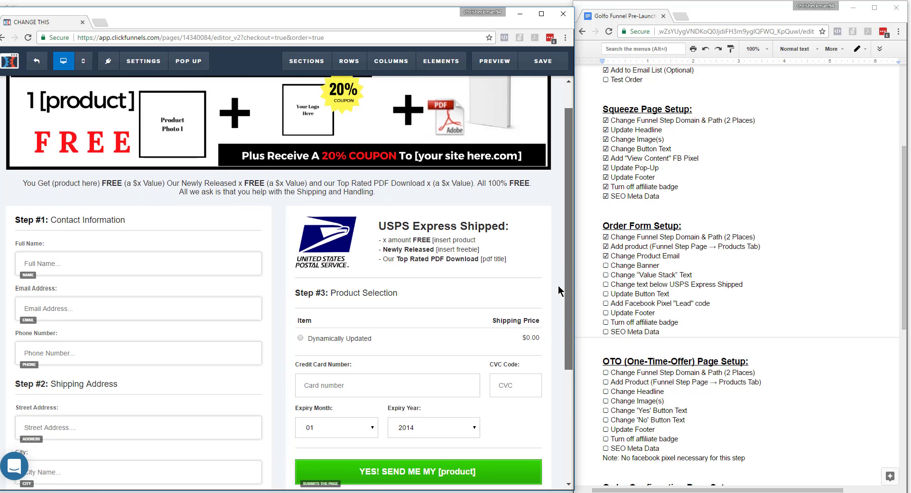
{"action": "scroll", "coordinate": [559, 267], "scroll_direction": "up", "scroll_amount": 1}
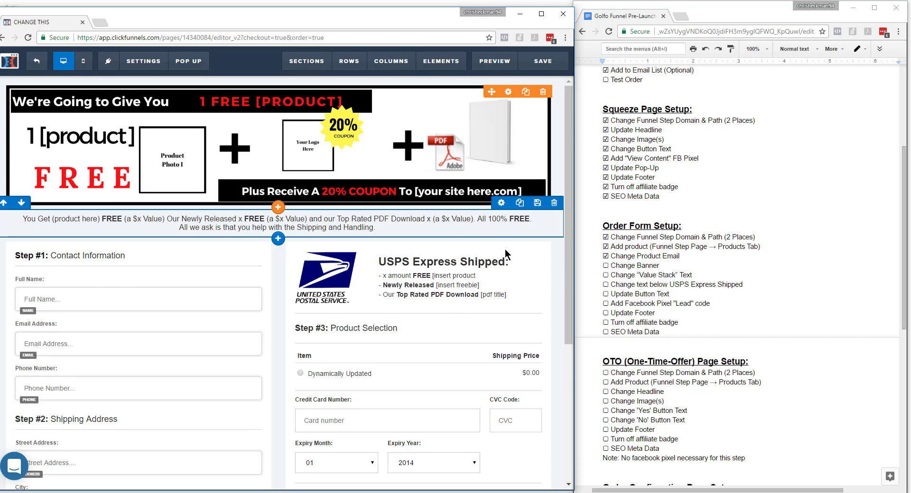
{"action": "left_click_drag", "start_coordinate": [568, 254], "coordinate": [567, 275]}
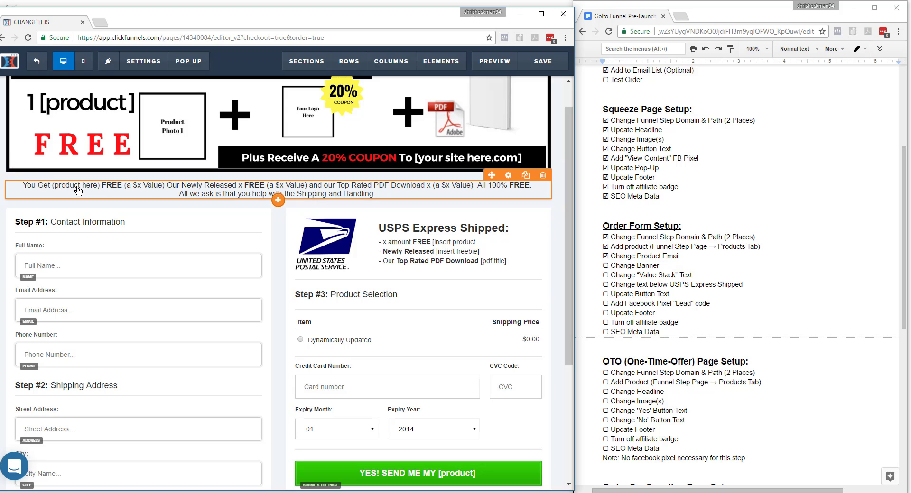
{"action": "left_click", "coordinate": [27, 182]}
{"action": "left_click_drag", "start_coordinate": [23, 185], "coordinate": [399, 215]}
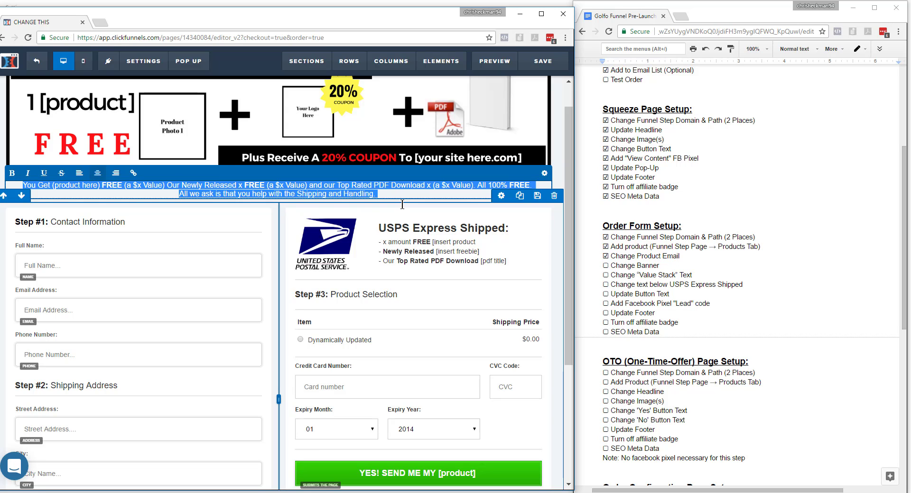
{"action": "left_click", "coordinate": [554, 259]}
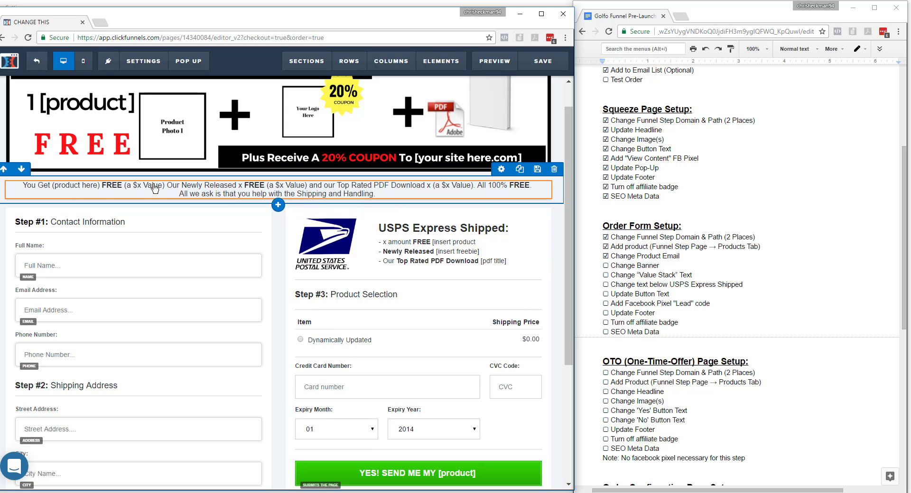
In the value stack text, replace the product placeholder with 100 Golf Balls and set its value to $30.
{"action": "left_click", "coordinate": [94, 188]}
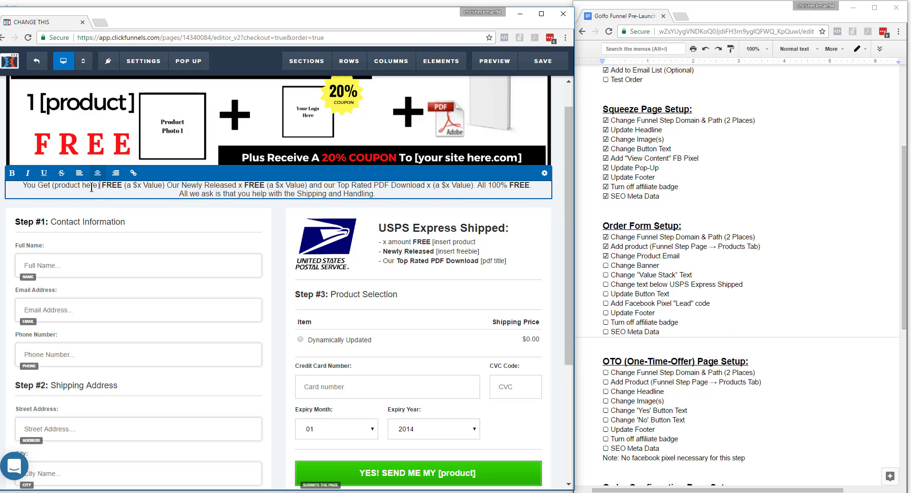
{"action": "left_click_drag", "start_coordinate": [100, 186], "coordinate": [53, 187]}
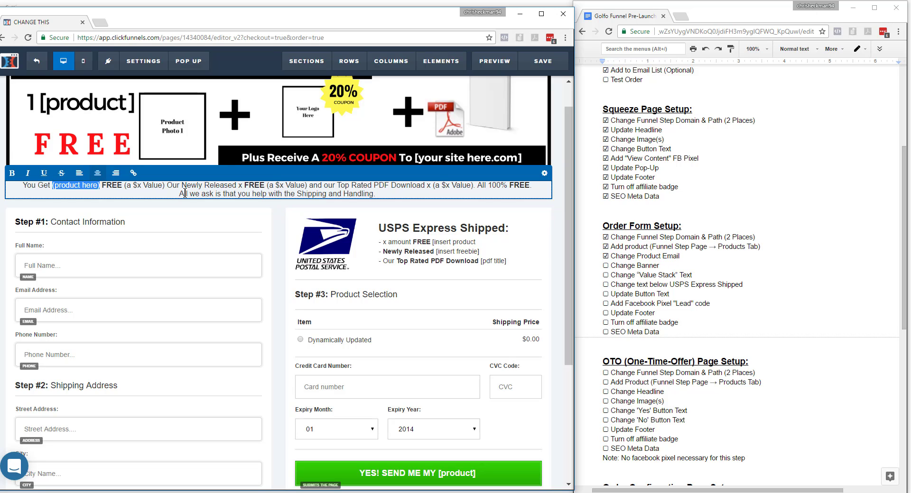
{"action": "type", "text": "100 Go"}
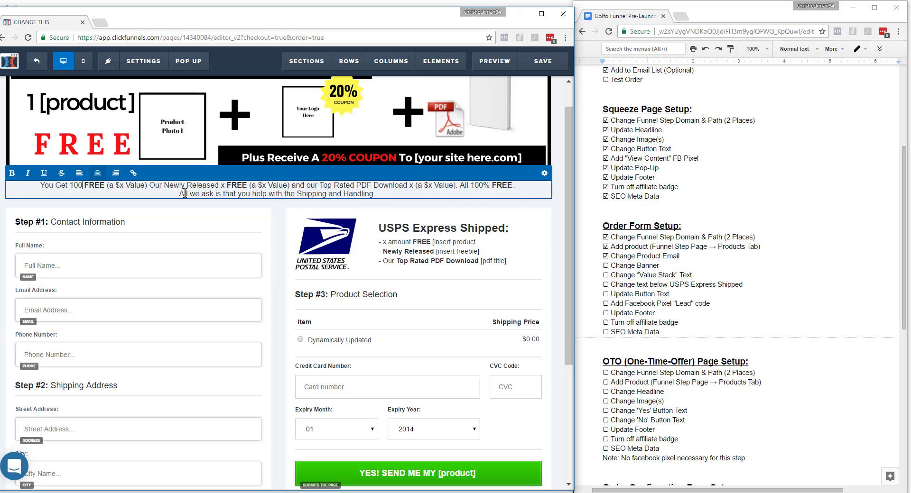
{"action": "type", "text": "lf Bals"}
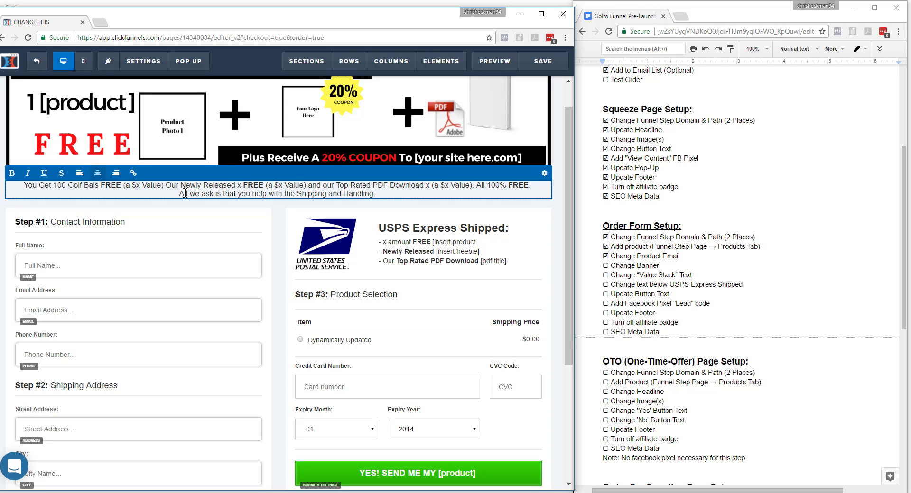
{"action": "key", "text": "BackSpace"}
{"action": "type", "text": "ls"}
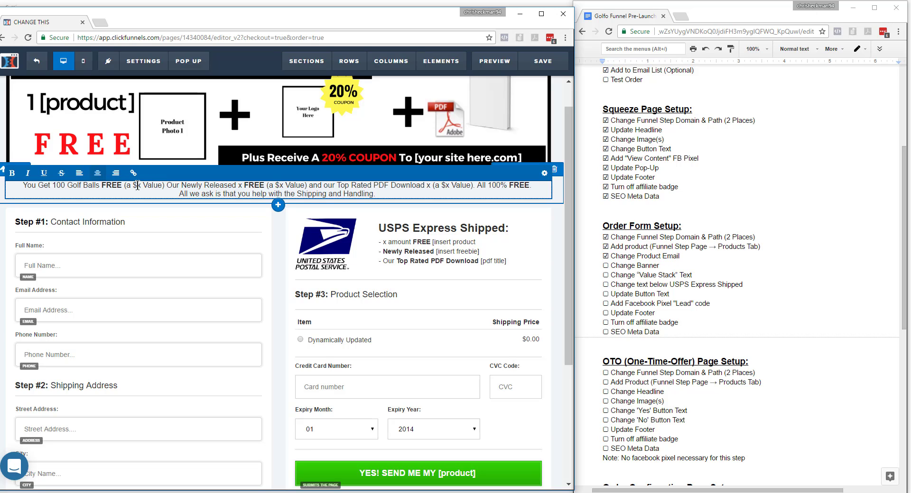
{"action": "key", "text": "BackSpace"}
{"action": "type", "text": "30"}
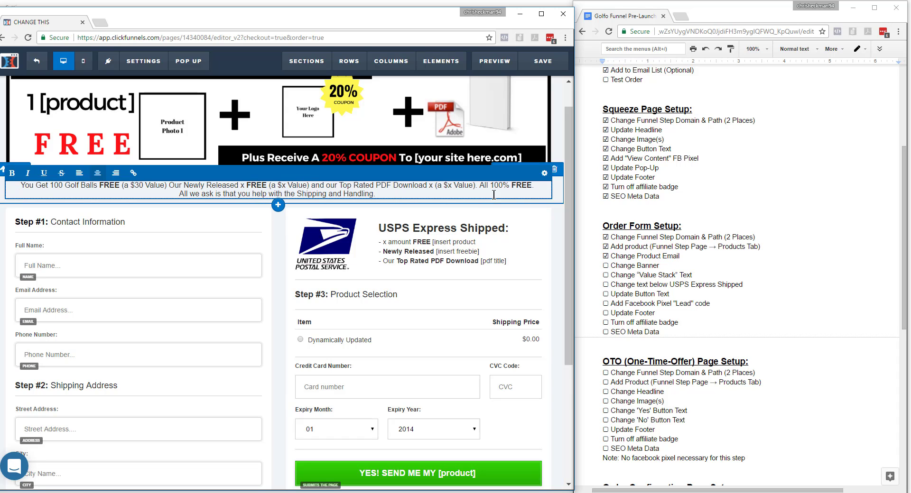
Clear the x placeholder after "Our Newly Released" in the value stack text.
{"action": "scroll", "coordinate": [546, 199], "scroll_direction": "up", "scroll_amount": 1}
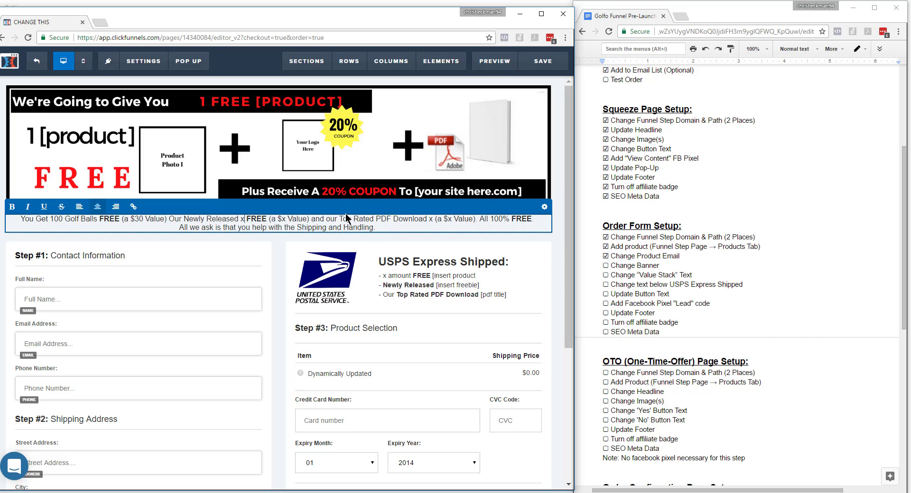
{"action": "left_click", "coordinate": [463, 188]}
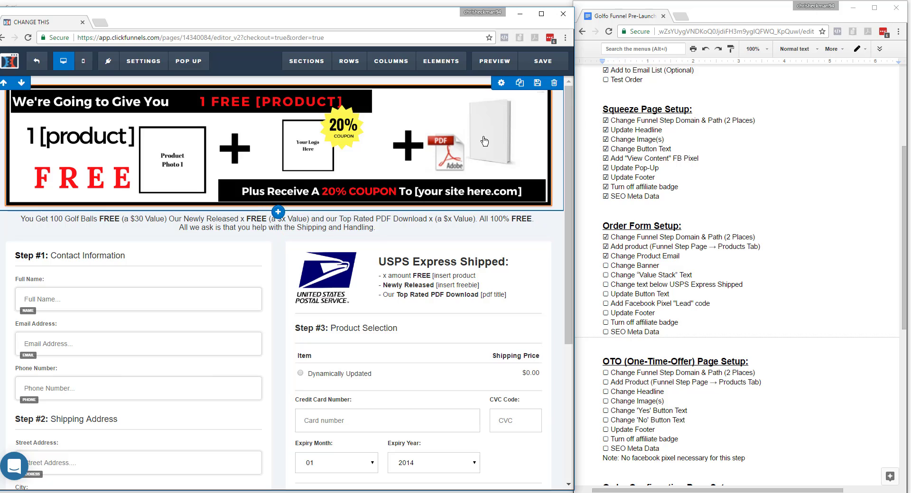
{"action": "left_click", "coordinate": [328, 224]}
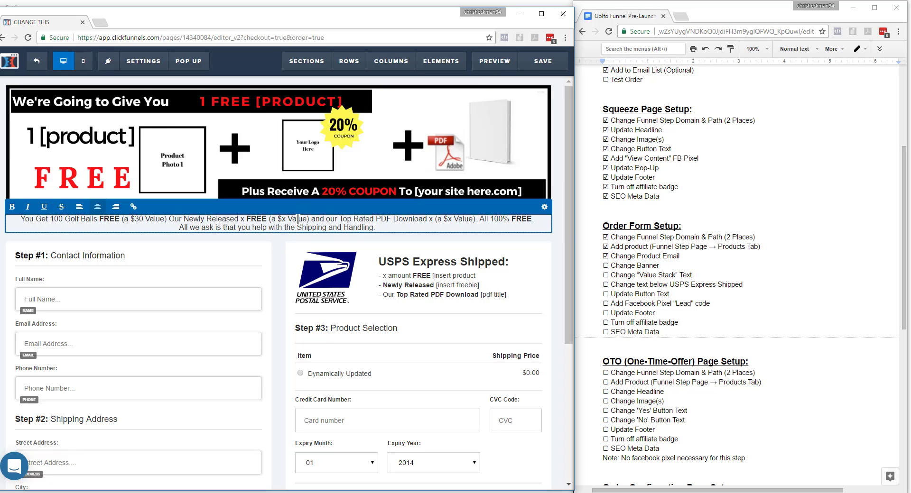
{"action": "key", "text": "BackSpace"}
{"action": "type", "text": "E"}
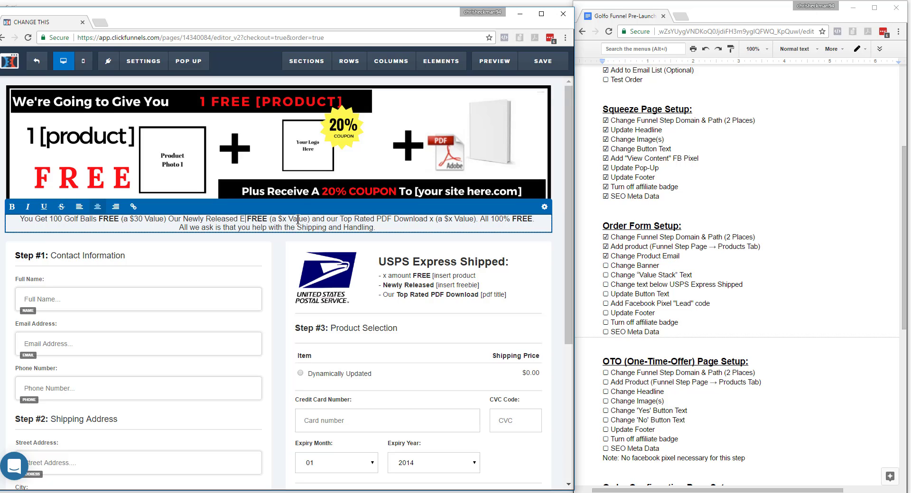
{"action": "key", "text": "BackSpace"}
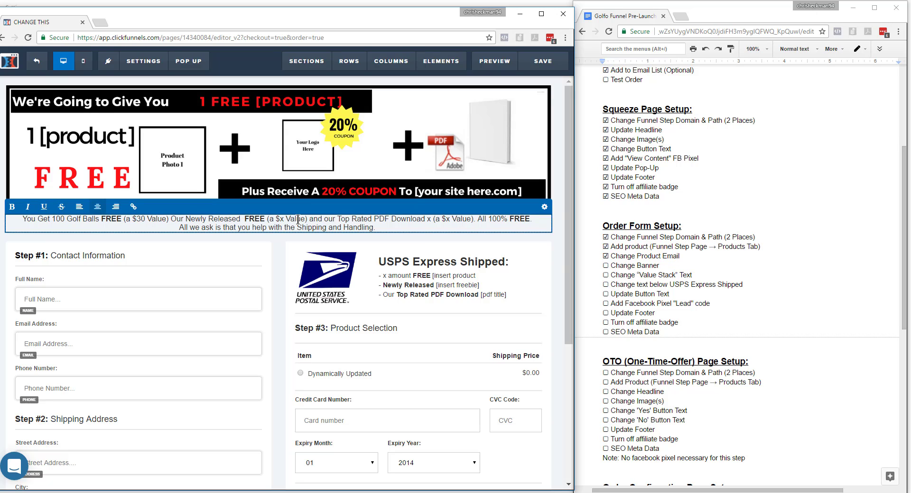
In the value stack text, name the newly released item Training and set its value to $27.
{"action": "type", "text": "Golf G"}
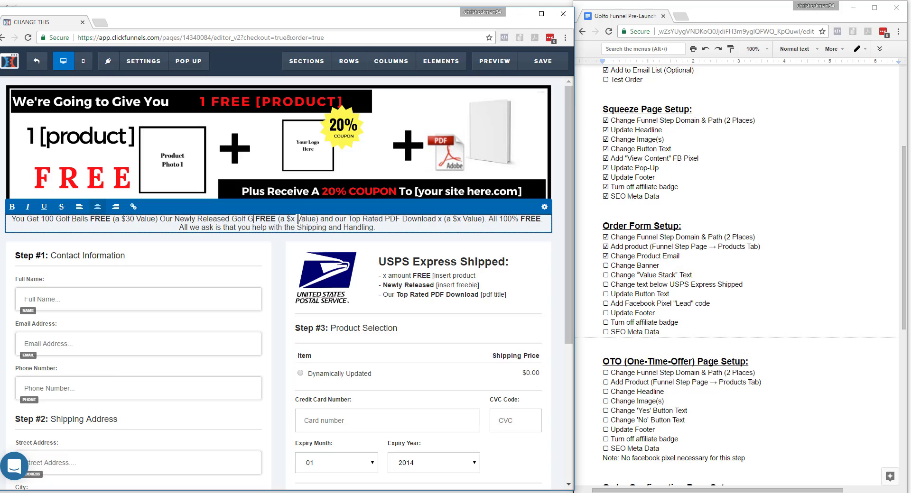
{"action": "type", "text": "loves"}
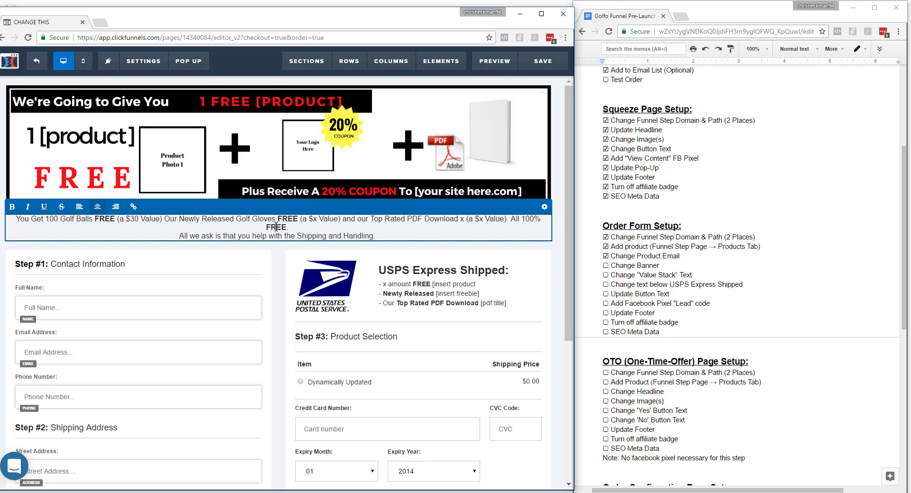
{"action": "left_click_drag", "start_coordinate": [277, 219], "coordinate": [239, 219]}
{"action": "type", "text": "Training"}
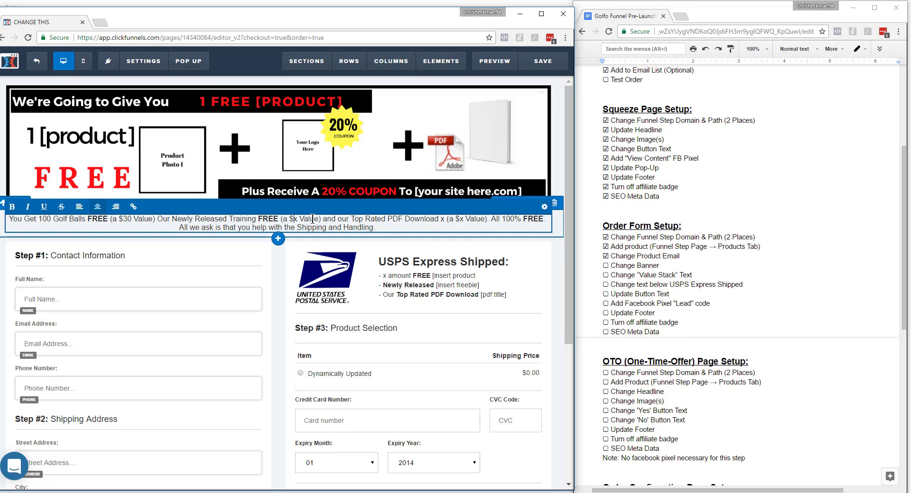
{"action": "key", "text": "BackSpace"}
{"action": "type", "text": "27"}
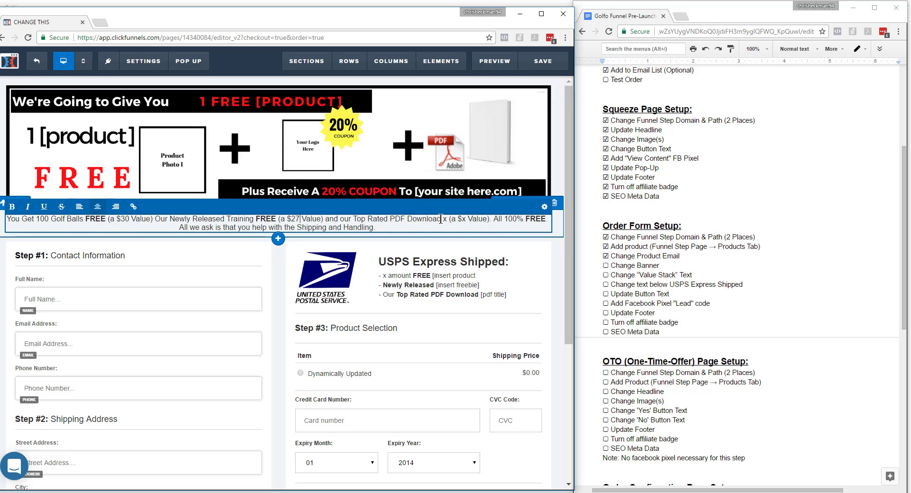
Title the value stack's PDF download "How to Add 100 Yards To Your Drive!" at $47 value, and join the shipping sentence onto the preceding line.
{"action": "key", "text": "BackSpace"}
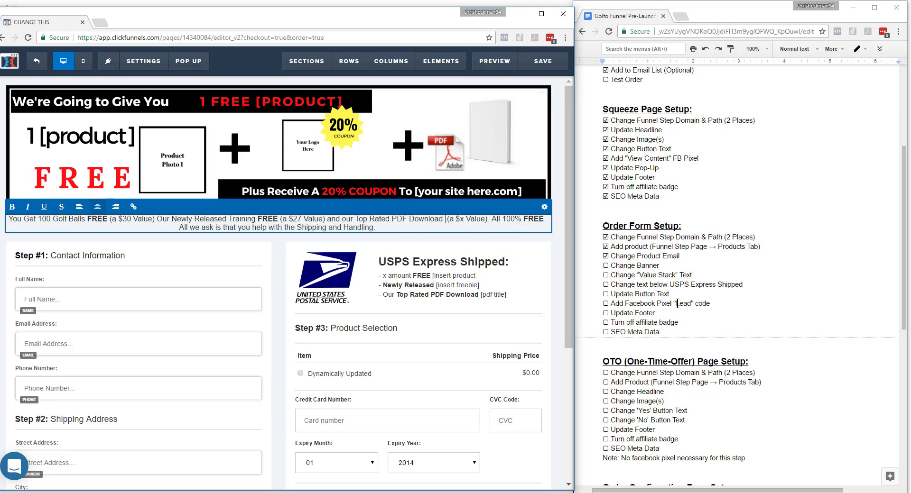
{"action": "type", "text": "\"How t"}
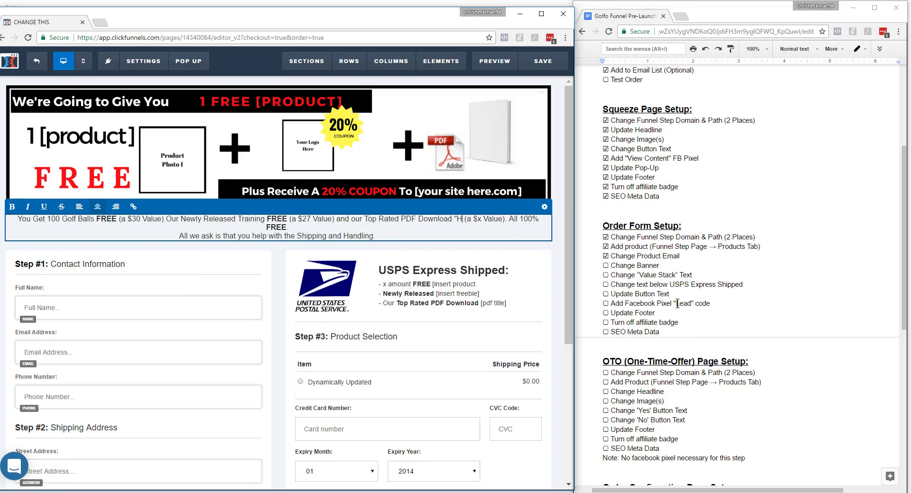
{"action": "type", "text": "o Add 100"}
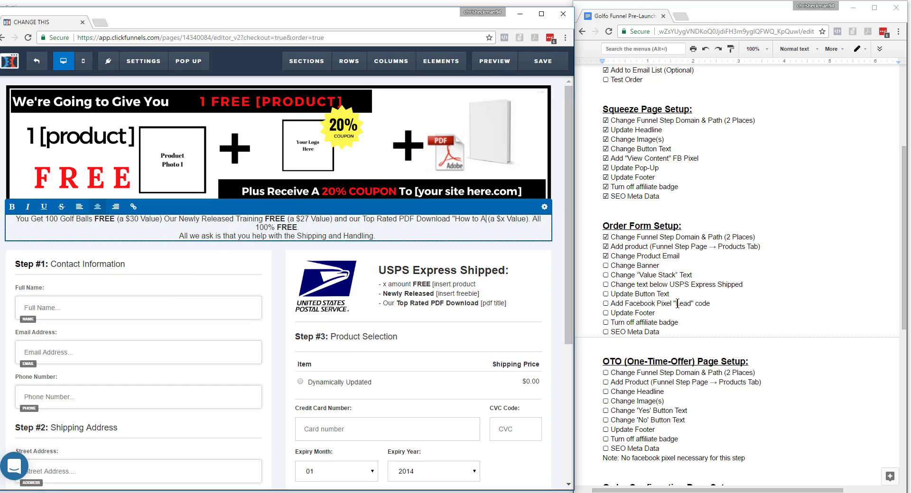
{"action": "type", "text": " Yards To"}
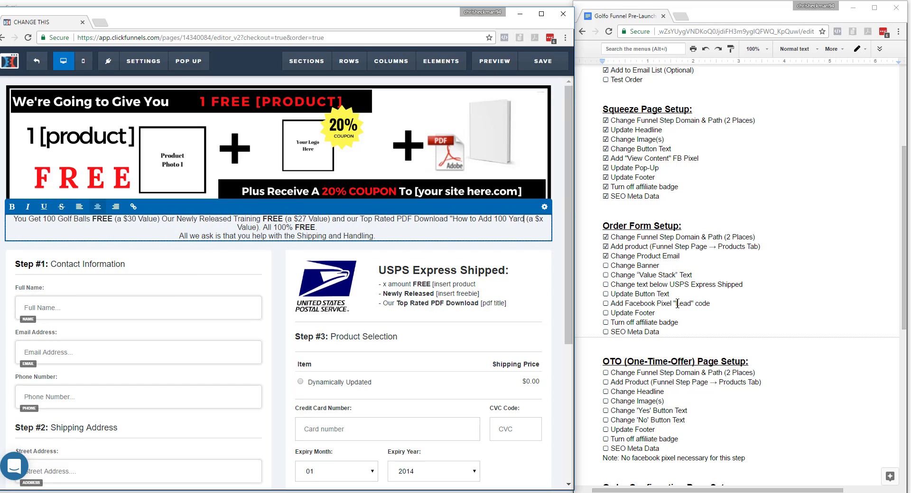
{"action": "type", "text": " Your Drive"}
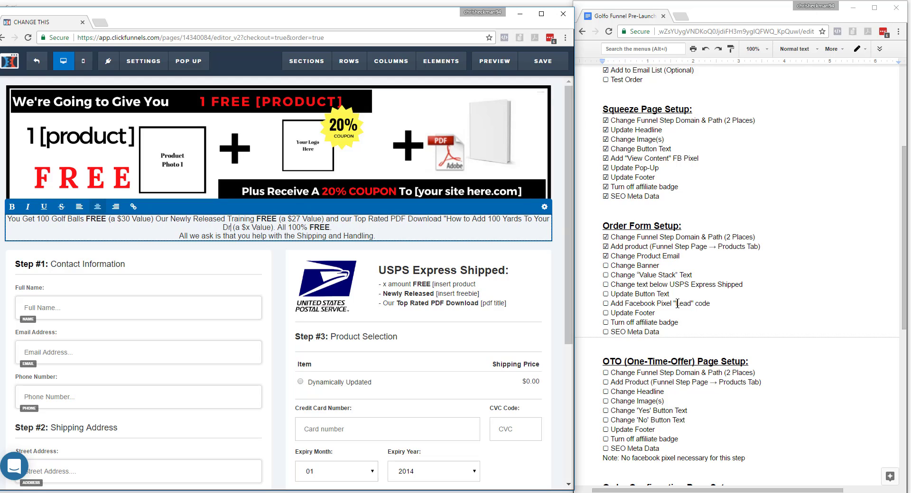
{"action": "type", "text": "\""}
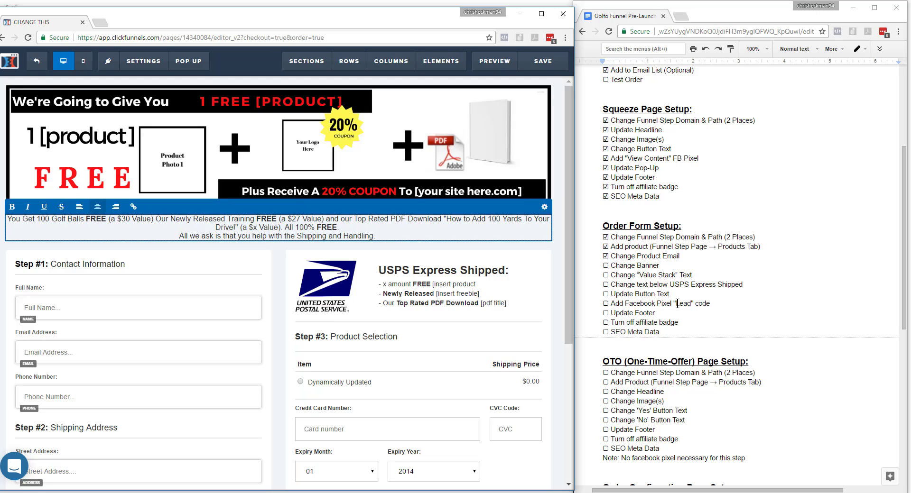
{"action": "key", "text": "BackSpace"}
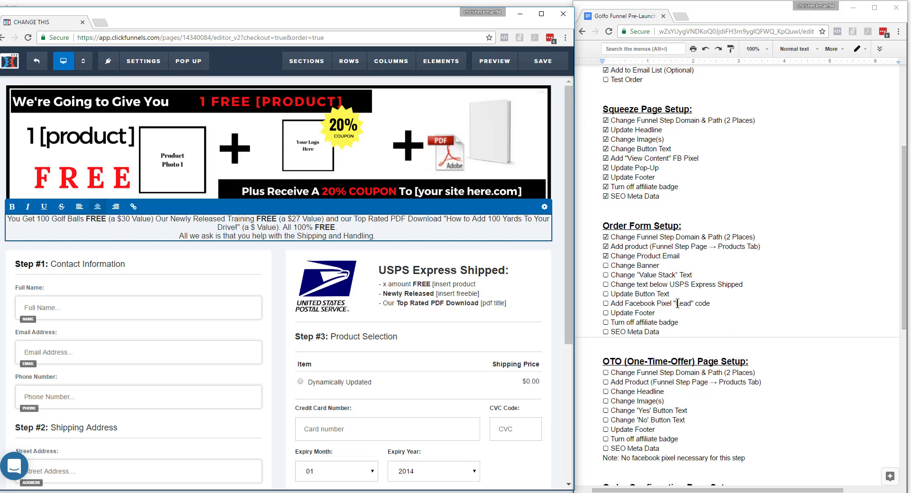
{"action": "type", "text": "47"}
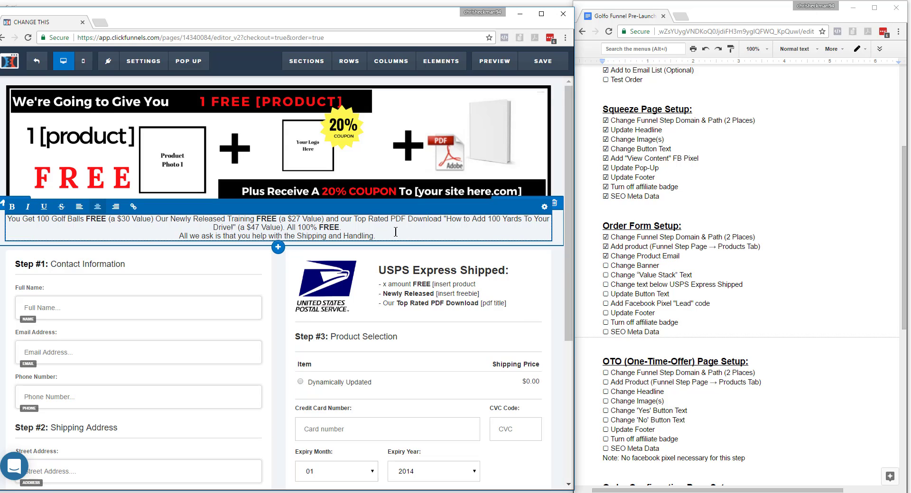
{"action": "left_click", "coordinate": [178, 236]}
{"action": "key", "text": "BackSpace"}
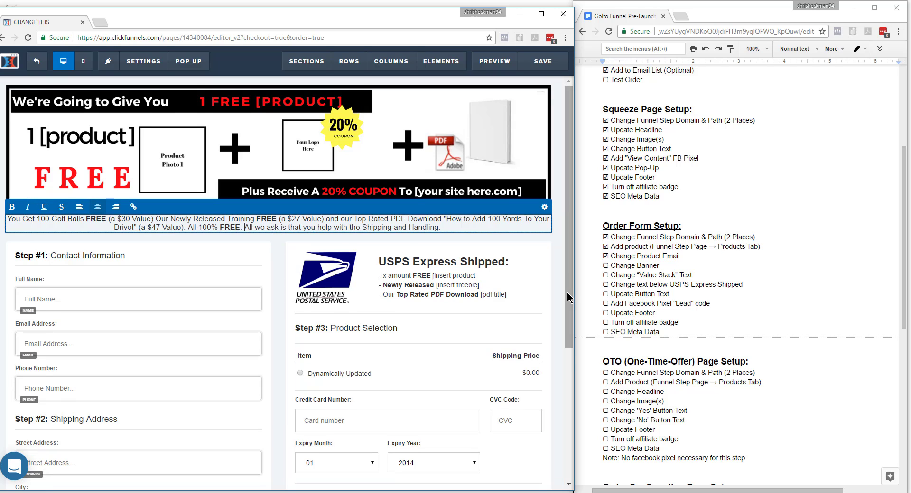
Open the text below the USPS Express Shipped heading for editing.
{"action": "scroll", "coordinate": [411, 273], "scroll_direction": "down", "scroll_amount": 1}
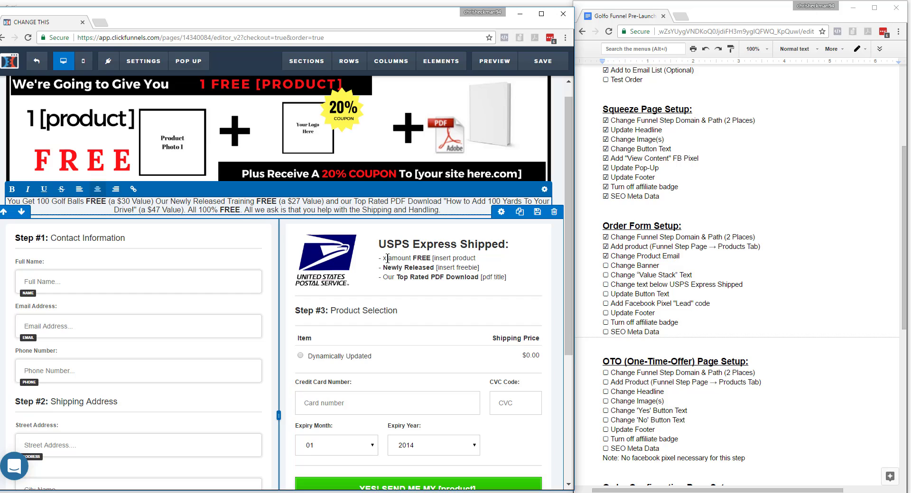
{"action": "left_click", "coordinate": [418, 259]}
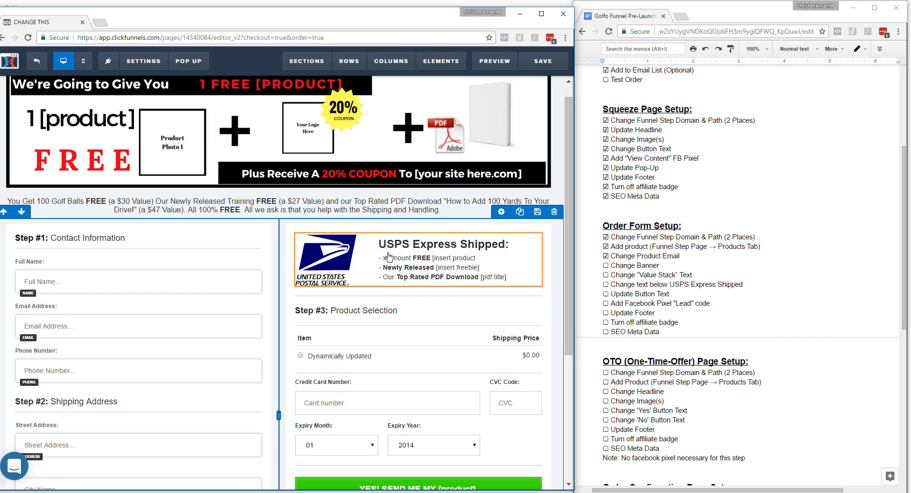
{"action": "left_click", "coordinate": [386, 257]}
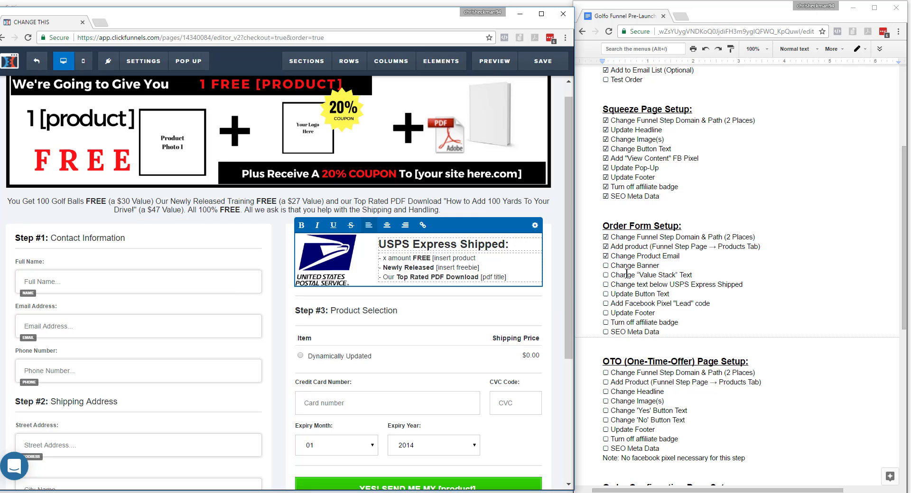
Check off Change Banner and Change "Value Stack" Text in the checklist's Order Form Setup section.
{"action": "left_click_drag", "start_coordinate": [607, 264], "coordinate": [604, 275]}
{"action": "type", "text": "☑"}
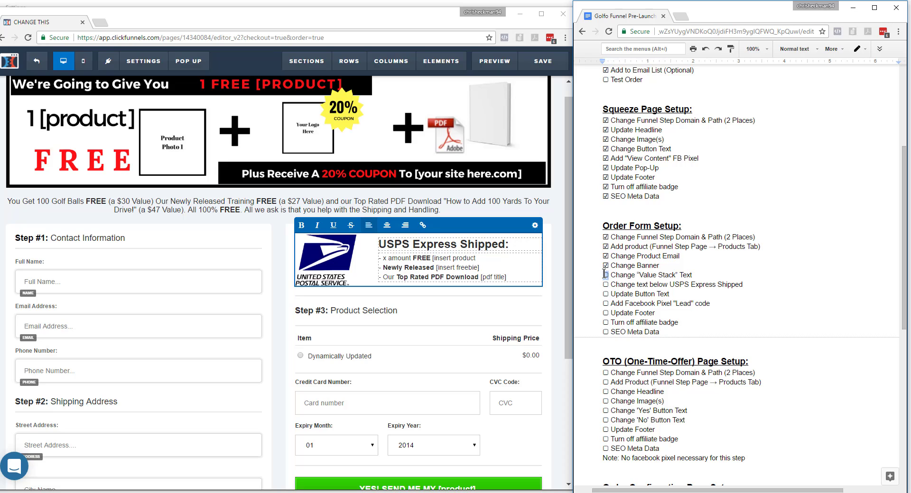
{"action": "type", "text": "☑"}
Below USPS Express Shipped, change the first line to 100 Golf Balls FREE and the Newly Released freebie to Golf Training.
{"action": "left_click", "coordinate": [409, 258]}
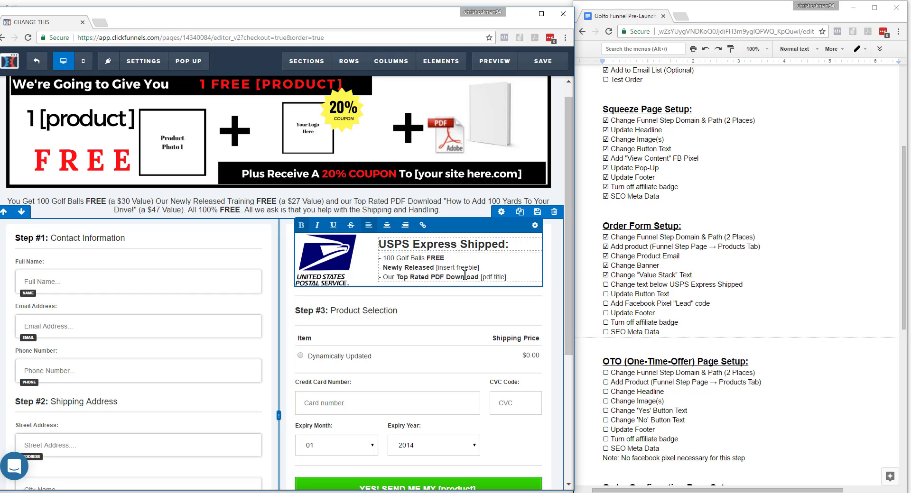
{"action": "left_click_drag", "start_coordinate": [482, 269], "coordinate": [438, 269]}
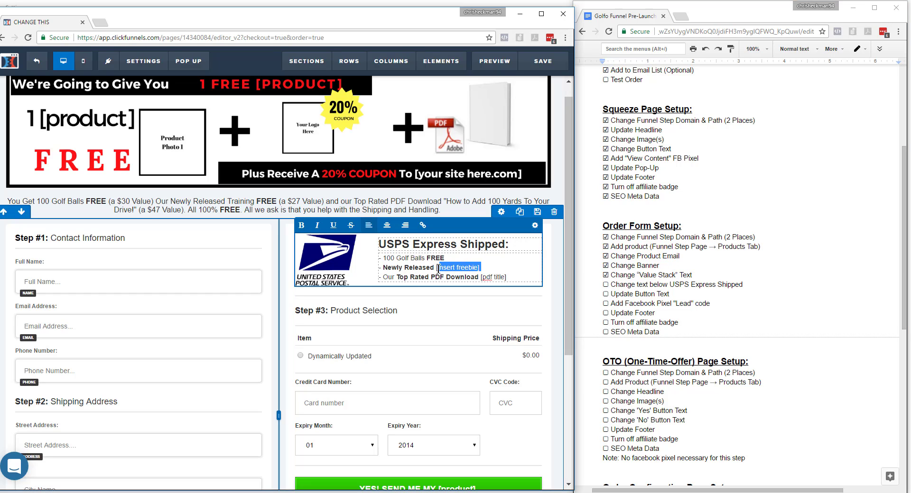
{"action": "type", "text": "T"}
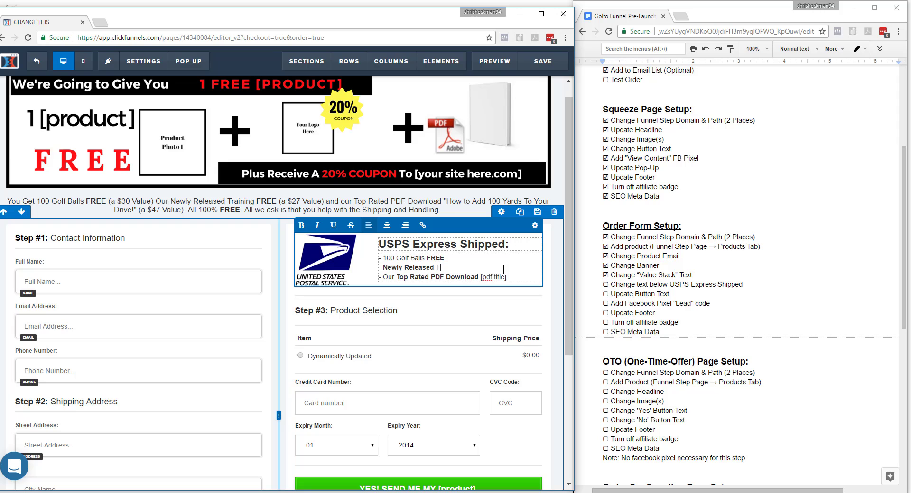
{"action": "key", "text": "BackSpace"}
{"action": "type", "text": "Golf Training"}
Replace the PDF title placeholder with "How to Add 100 Yards to Your Drive" and check off the USPS Express Shipped text item.
{"action": "left_click_drag", "start_coordinate": [507, 277], "coordinate": [479, 276]}
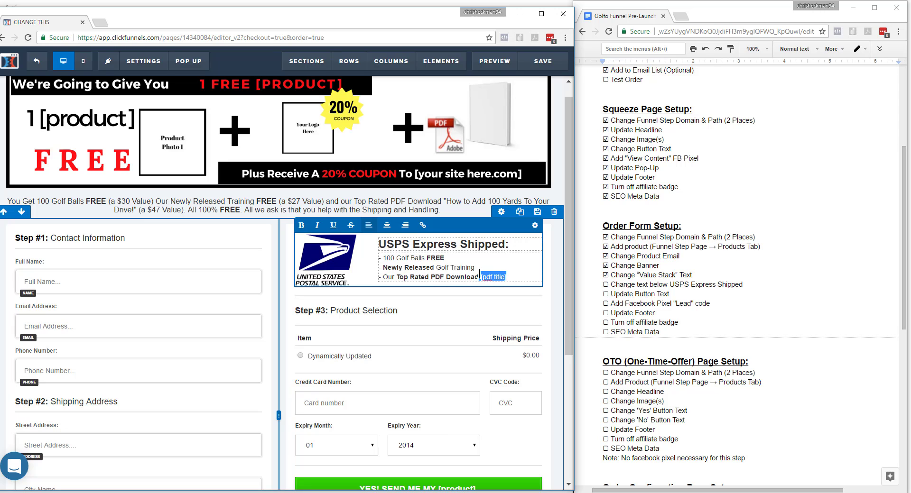
{"action": "type", "text": "\"How to Add 100 Yards to Your Drive"}
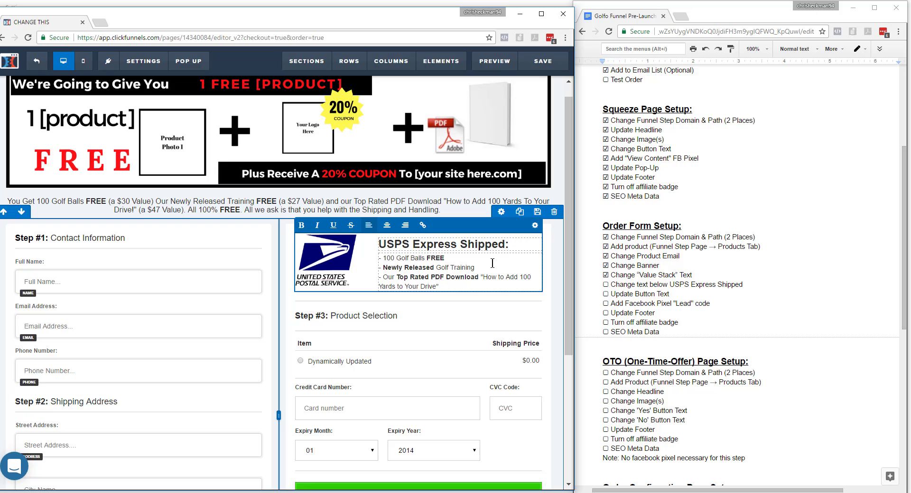
{"action": "left_click", "coordinate": [472, 307]}
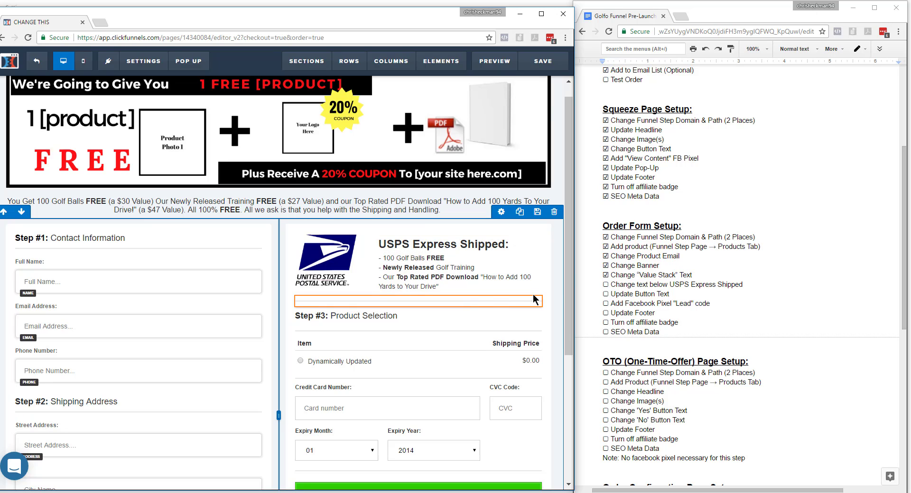
{"action": "left_click", "coordinate": [607, 285]}
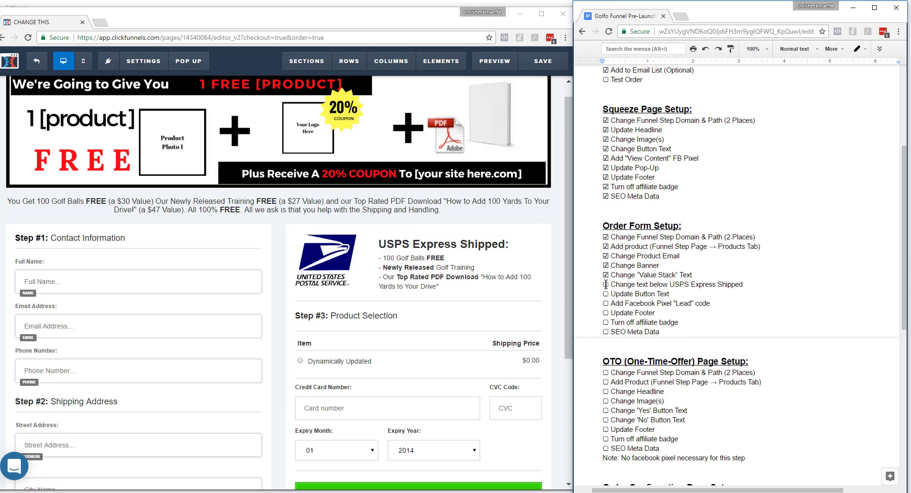
{"action": "type", "text": "☑"}
Change the order button's text to YES! SEND ME MY FREE 100 GOLF BALLS and check off Update Button Text in the checklist.
{"action": "left_click_drag", "start_coordinate": [565, 293], "coordinate": [564, 338]}
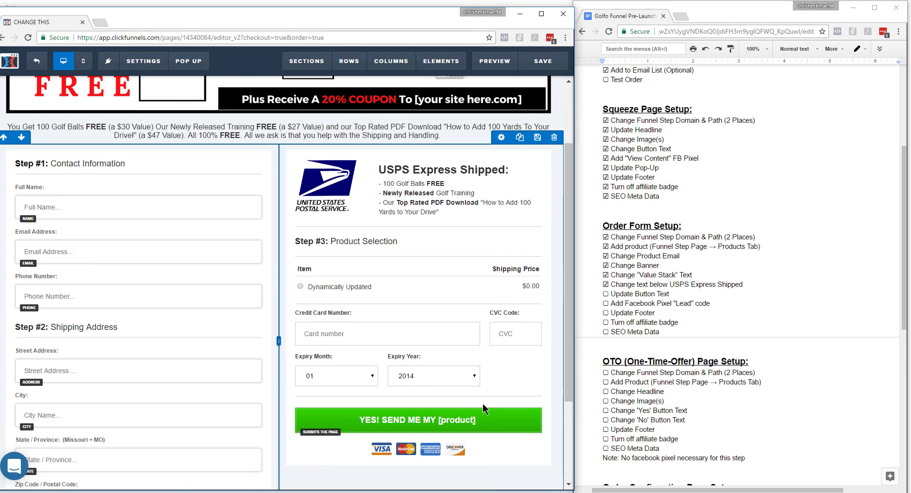
{"action": "left_click", "coordinate": [499, 402]}
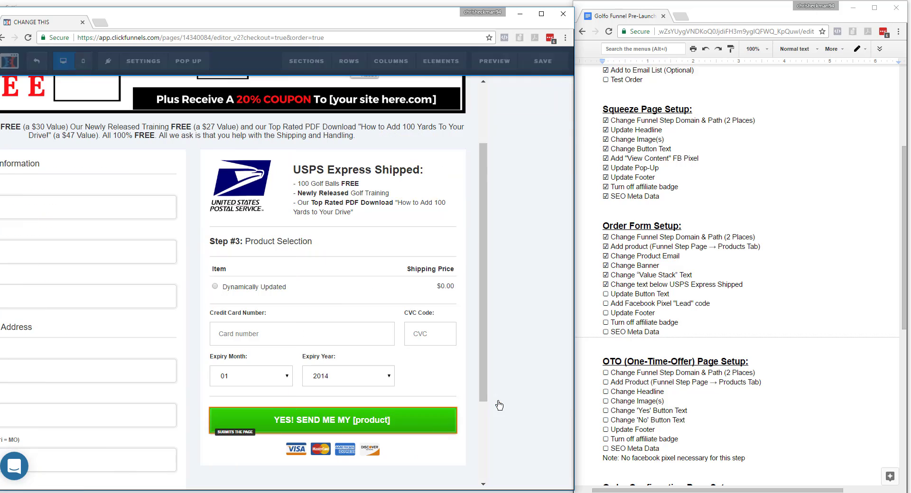
{"action": "left_click_drag", "start_coordinate": [532, 194], "coordinate": [593, 194]}
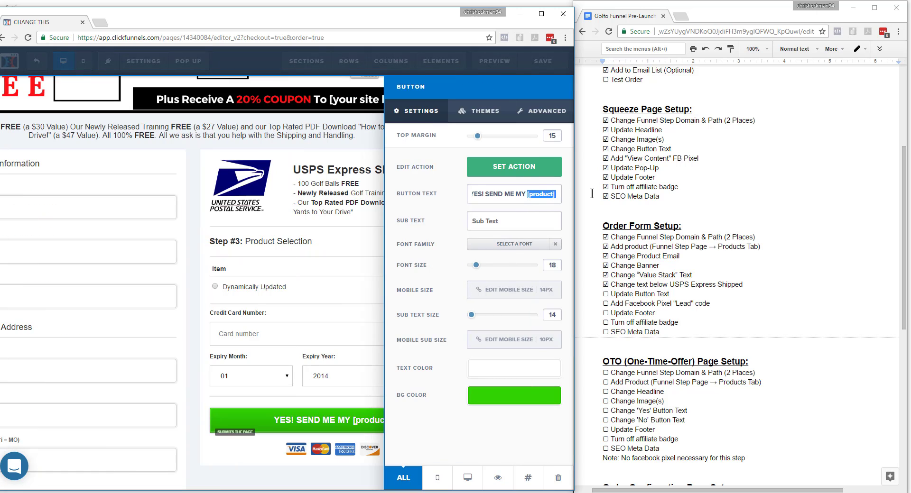
{"action": "type", "text": "FREE "}
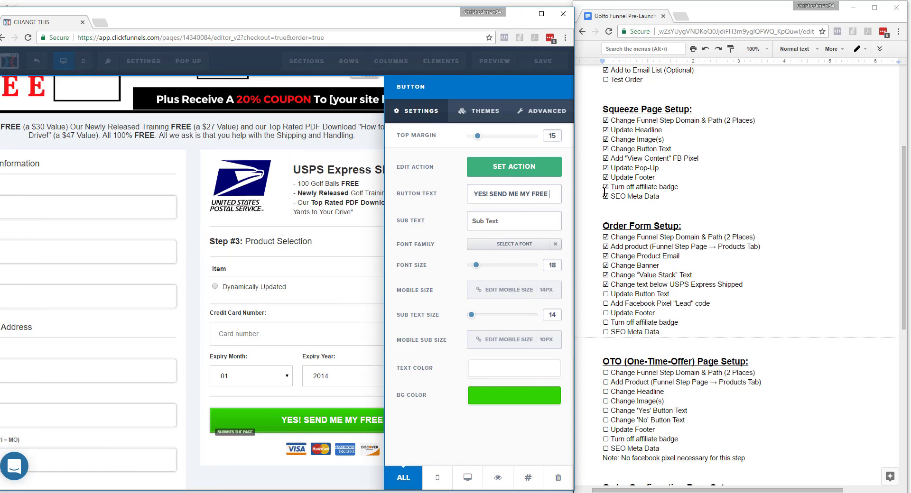
{"action": "type", "text": "100 GOLF"}
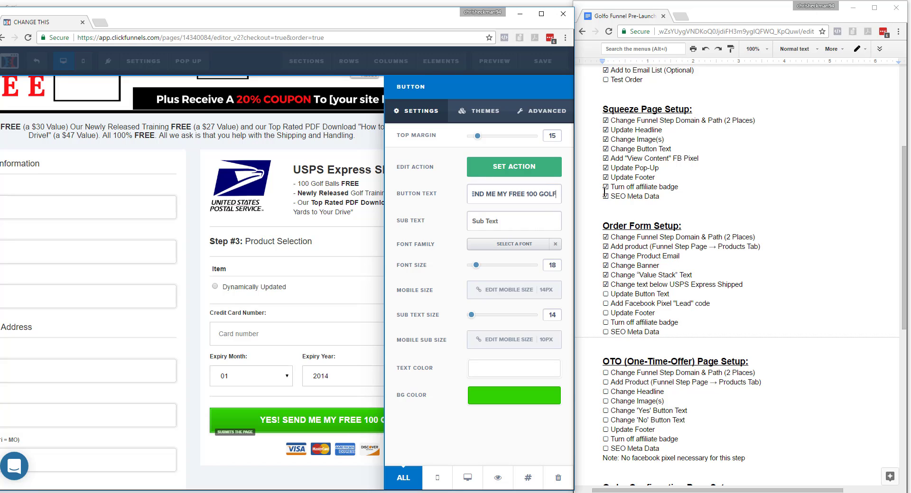
{"action": "type", "text": " BALLS"}
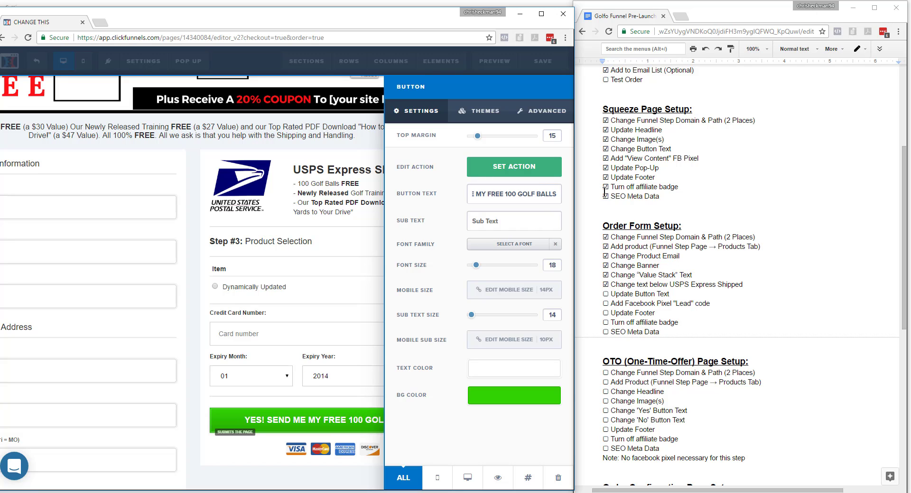
{"action": "left_click", "coordinate": [638, 308]}
{"action": "left_click", "coordinate": [606, 295]}
Examine the order form page's header tracking code, where the Facebook standard event code belongs, and close it.
{"action": "mouse_move", "coordinate": [570, 325]}
{"action": "left_mouse_down"}
{"action": "mouse_move", "coordinate": [570, 352]}
{"action": "mouse_move", "coordinate": [571, 312]}
{"action": "mouse_move", "coordinate": [572, 338]}
{"action": "left_mouse_up"}
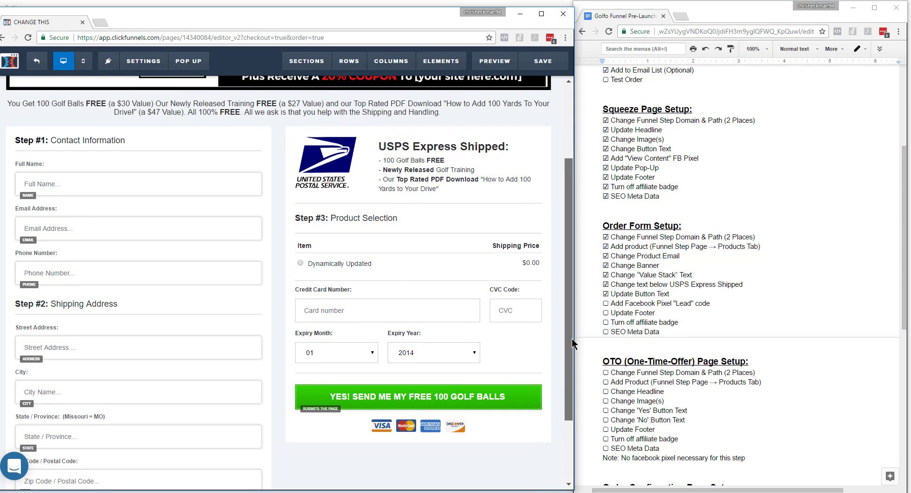
{"action": "mouse_move", "coordinate": [158, 65]}
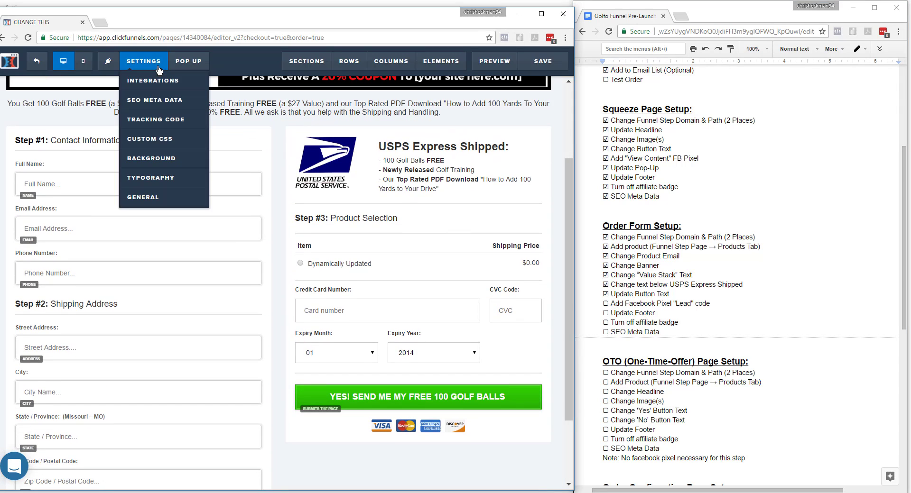
{"action": "left_click", "coordinate": [164, 121]}
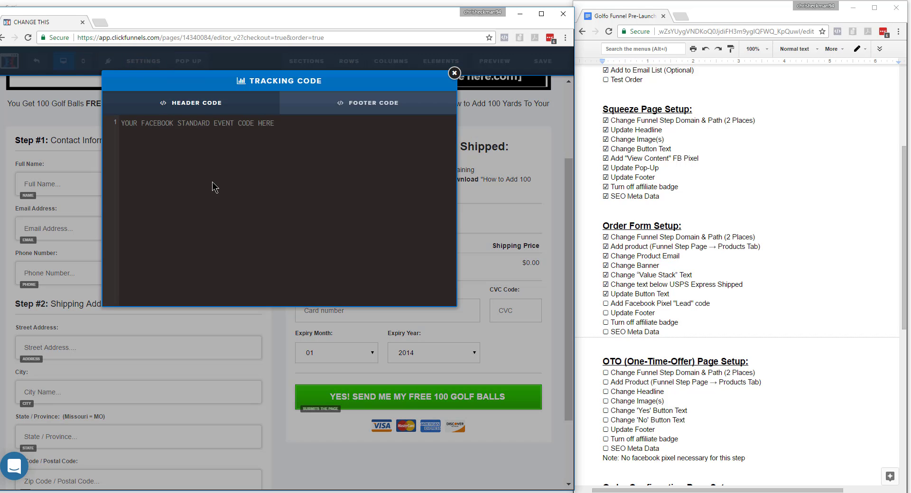
{"action": "left_click_drag", "start_coordinate": [288, 125], "coordinate": [119, 124]}
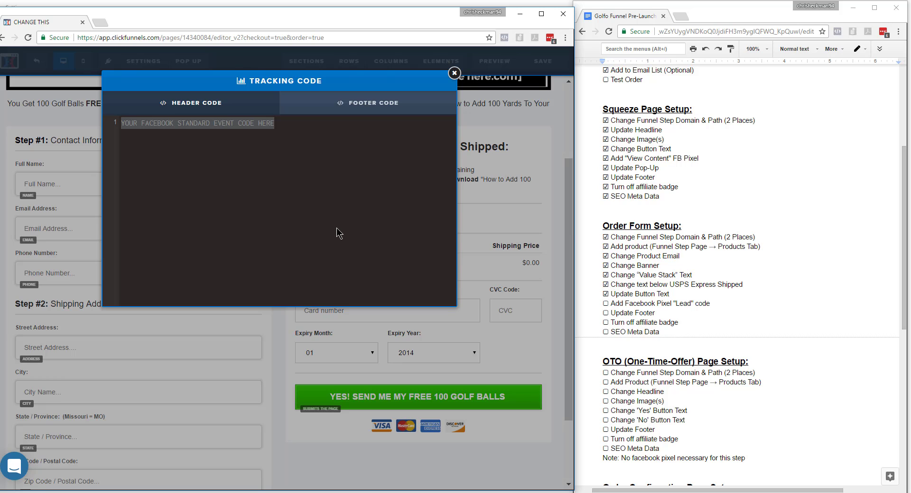
{"action": "left_click", "coordinate": [454, 74]}
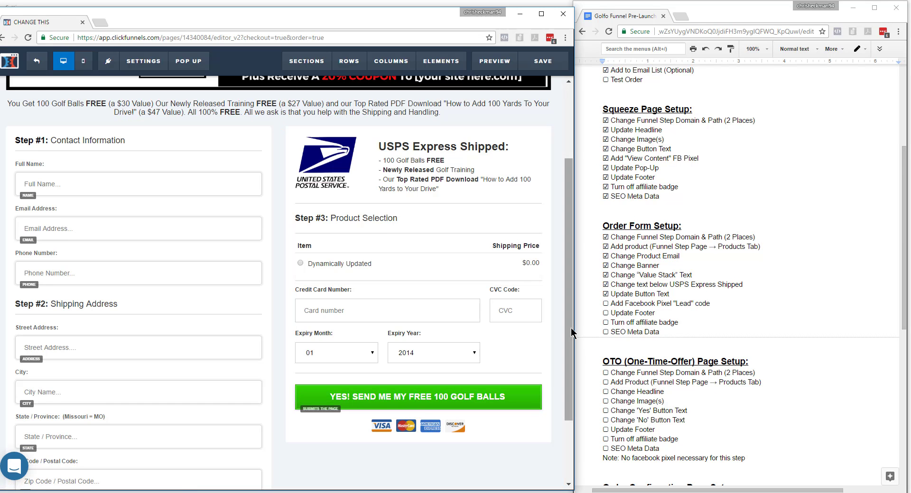
Replace the order form's footer placeholder with Golfo Golf Inc., the company's street address and its phone number, separated by dashes.
{"action": "scroll", "coordinate": [564, 394], "scroll_direction": "down", "scroll_amount": 2}
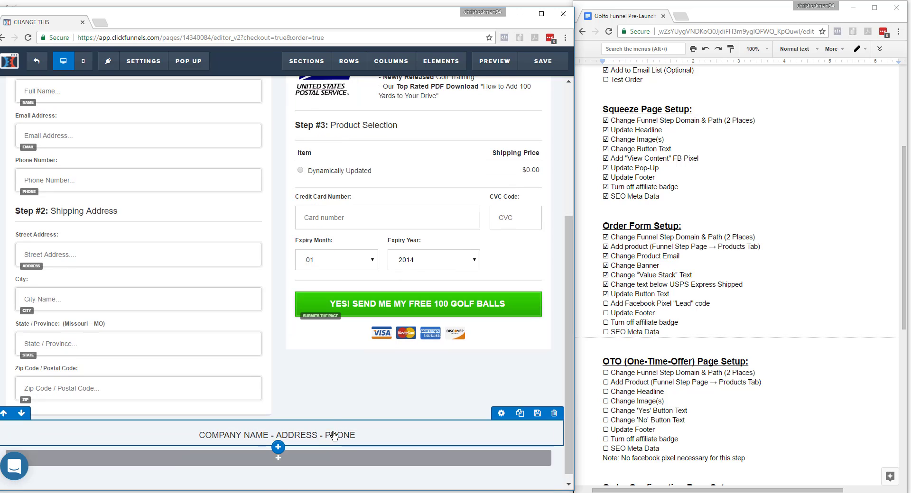
{"action": "left_click", "coordinate": [334, 436]}
{"action": "left_click_drag", "start_coordinate": [358, 436], "coordinate": [201, 435]}
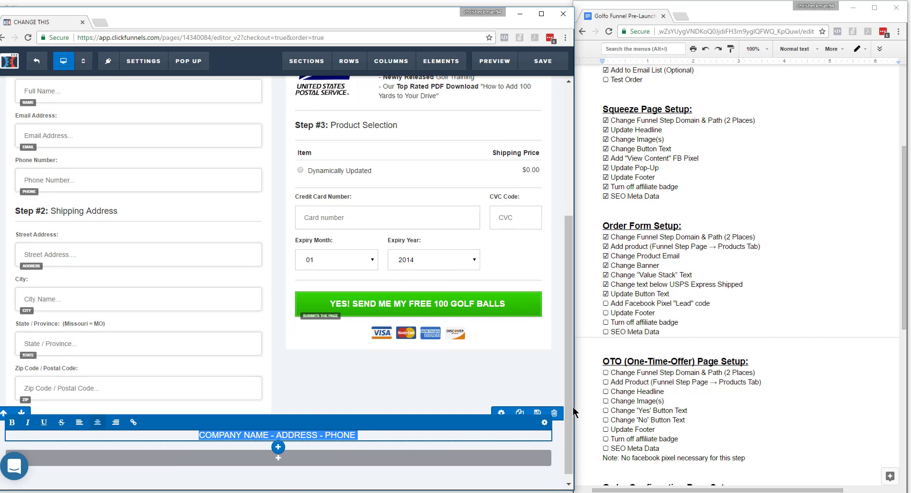
{"action": "type", "text": "Golf"}
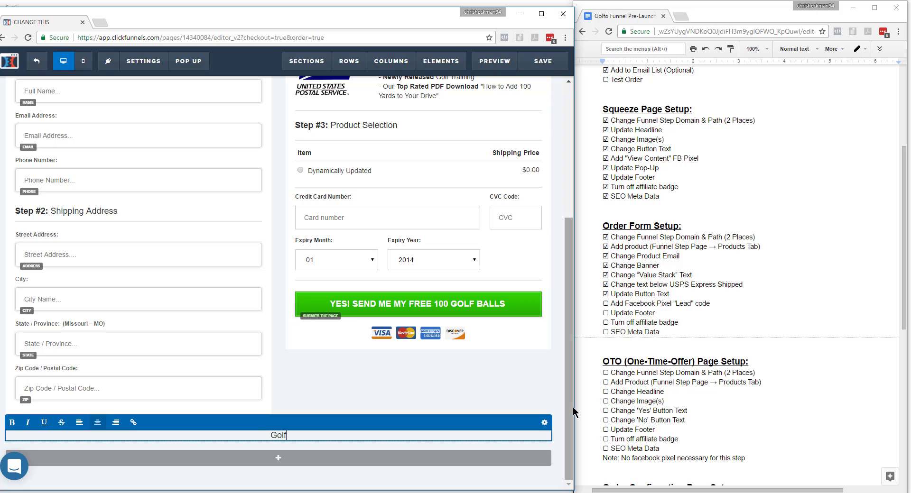
{"action": "type", "text": "o Golf Inc. - Golf Course Dr. -"}
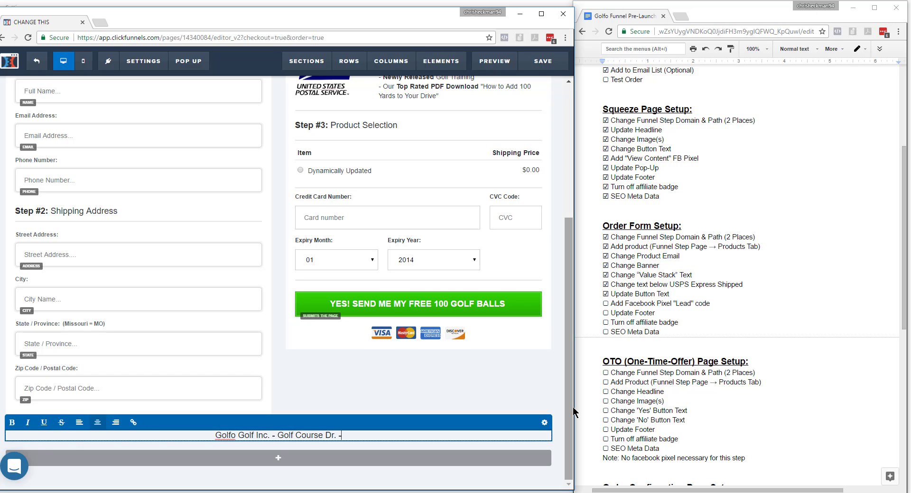
{"action": "type", "text": " 555-555-5555"}
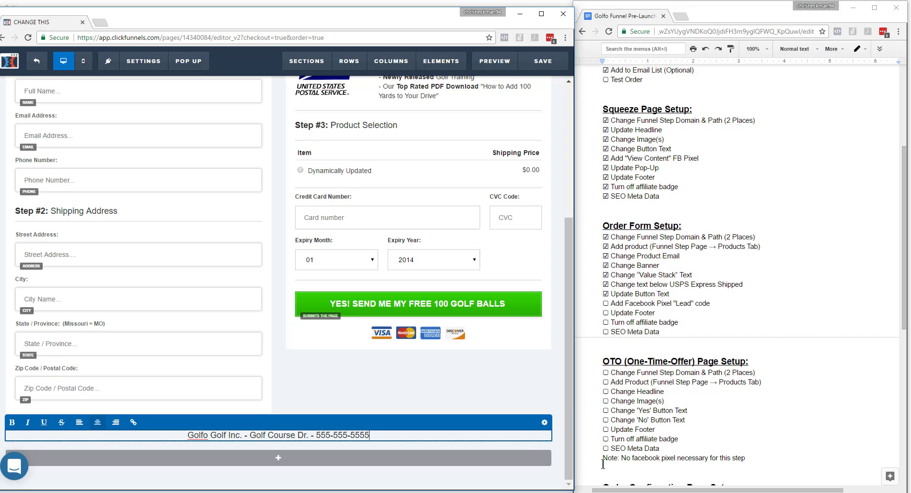
{"action": "left_click", "coordinate": [524, 486]}
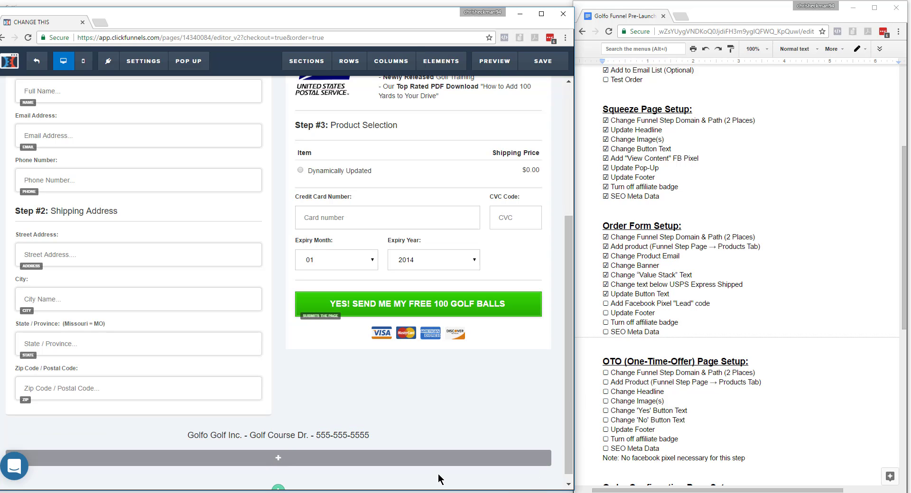
Review the new footer text, and check off Add Facebook Pixel "Lead" code and Update Footer under Order Form Setup in the checklist.
{"action": "left_click", "coordinate": [257, 435]}
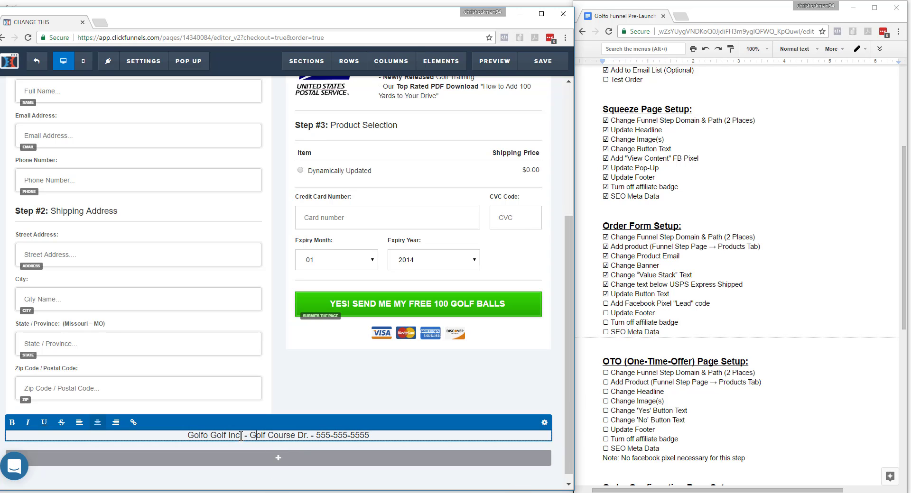
{"action": "left_click_drag", "start_coordinate": [249, 435], "coordinate": [305, 439]}
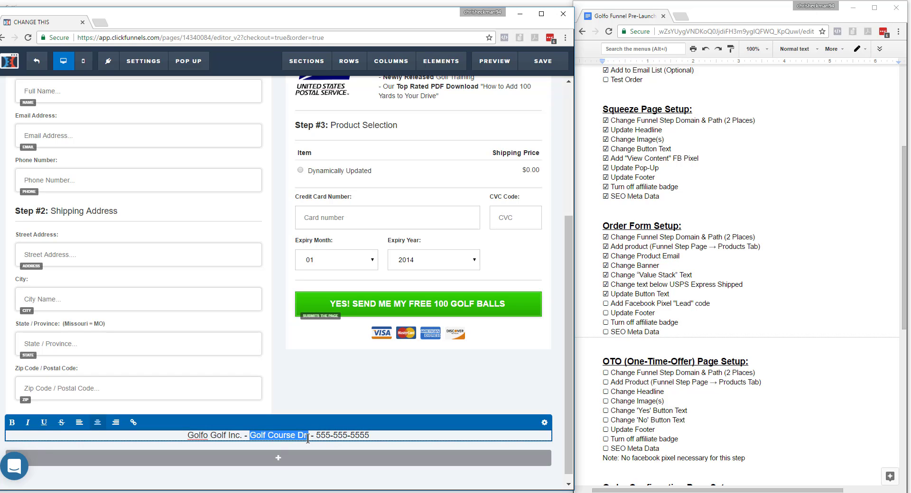
{"action": "left_click_drag", "start_coordinate": [371, 436], "coordinate": [178, 433]}
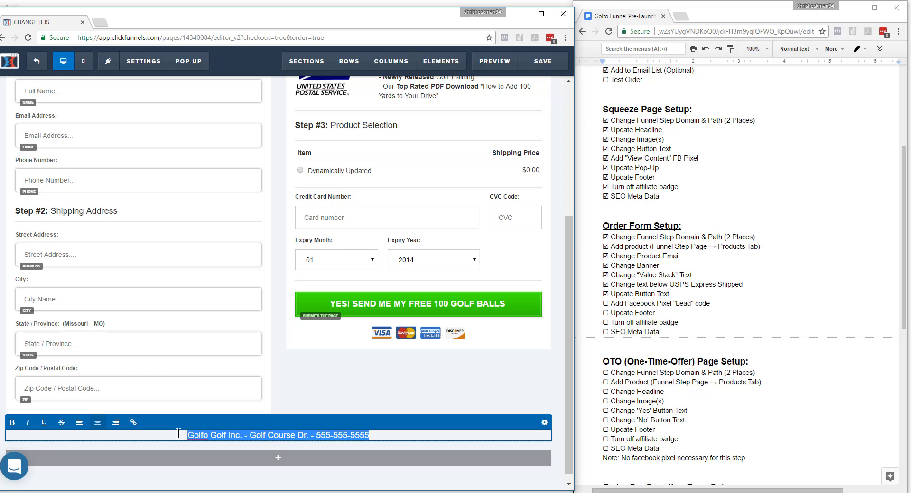
{"action": "left_click", "coordinate": [606, 303]}
{"action": "left_click", "coordinate": [606, 314]}
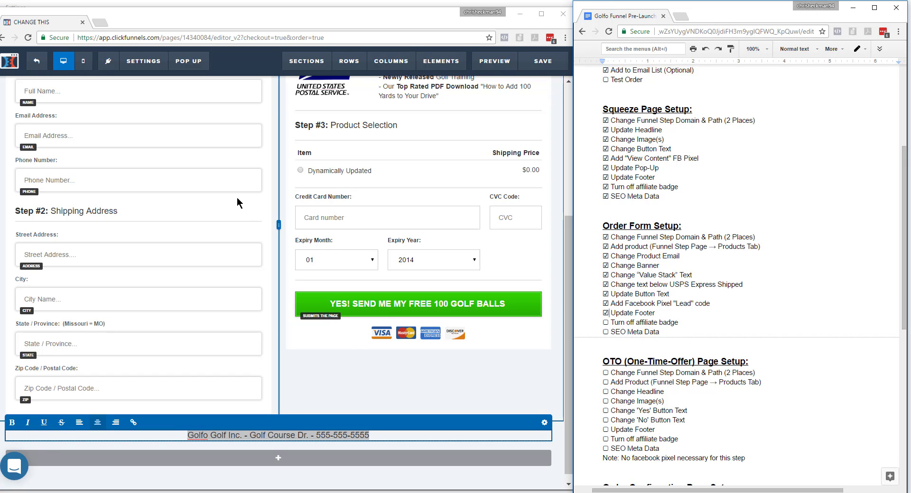
Set Search Engines to Hide in the order form page's general settings and close them.
{"action": "mouse_move", "coordinate": [153, 70]}
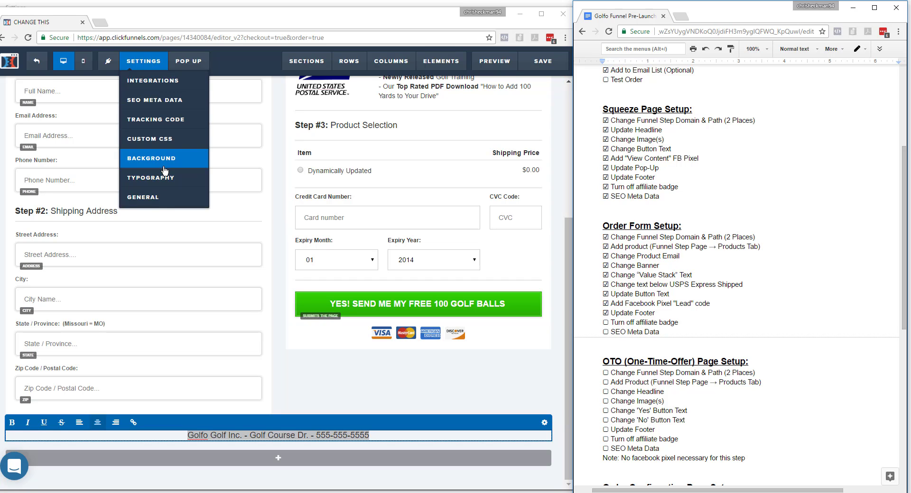
{"action": "left_click", "coordinate": [162, 198]}
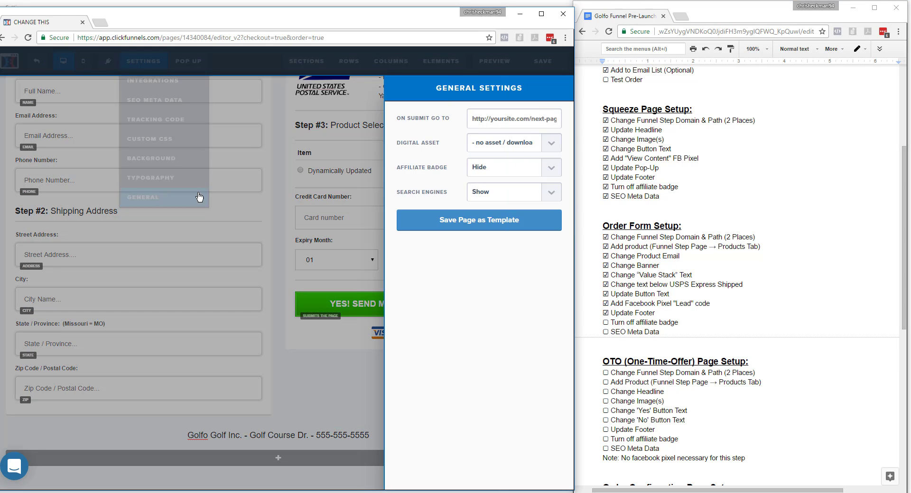
{"action": "left_click", "coordinate": [512, 191]}
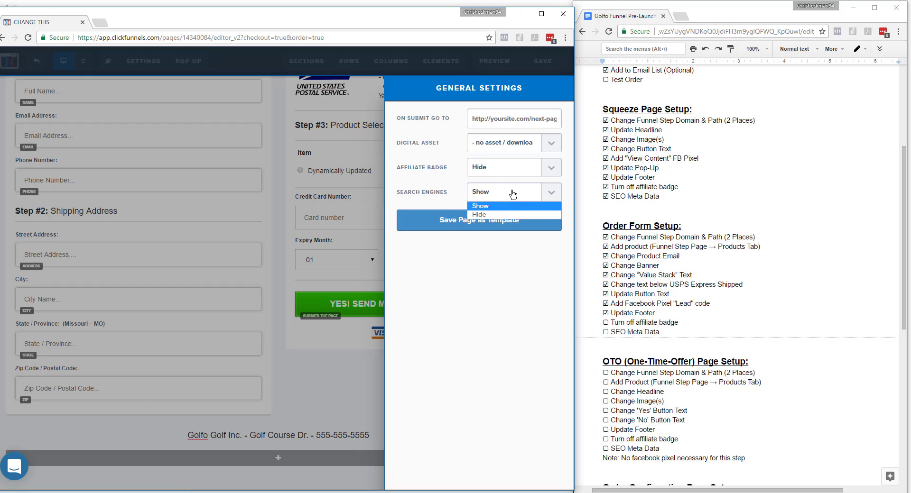
{"action": "left_click", "coordinate": [503, 212]}
{"action": "left_click", "coordinate": [503, 220]}
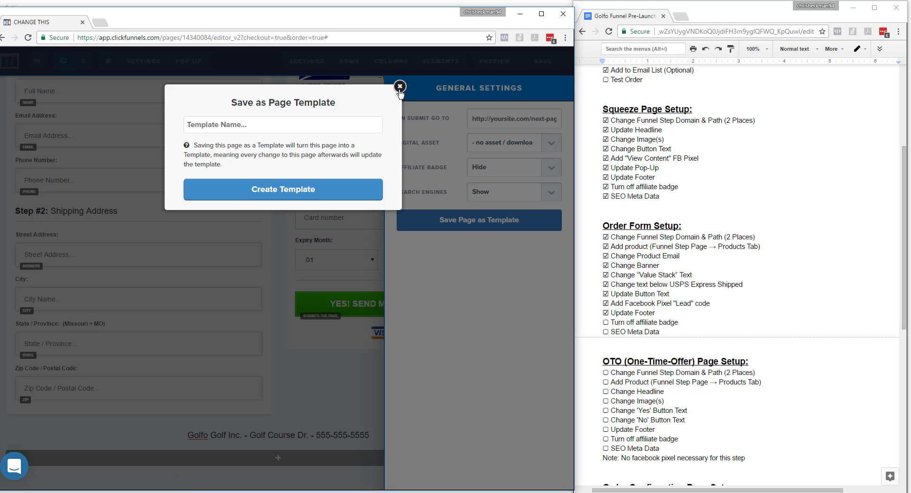
{"action": "left_click", "coordinate": [400, 88]}
{"action": "left_click", "coordinate": [478, 190]}
{"action": "left_click", "coordinate": [480, 213]}
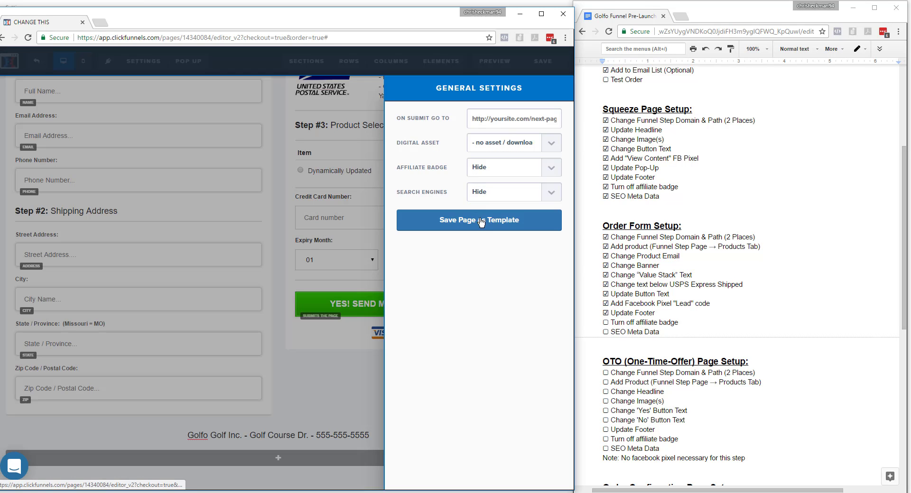
{"action": "left_click", "coordinate": [284, 160]}
{"action": "mouse_move", "coordinate": [143, 61]}
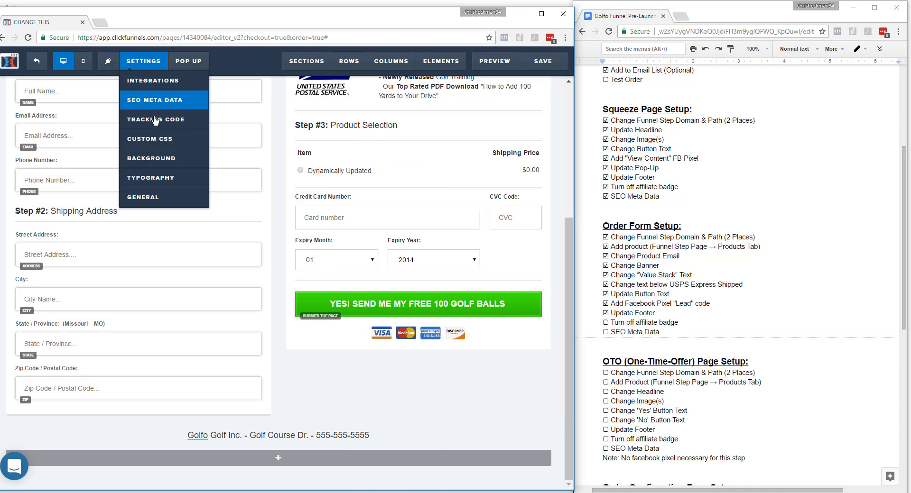
{"action": "left_click", "coordinate": [160, 198]}
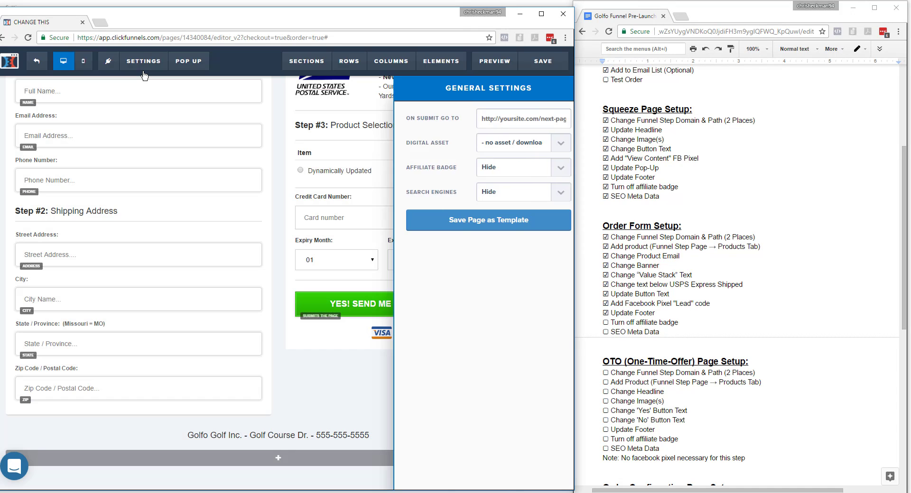
{"action": "left_click", "coordinate": [144, 72]}
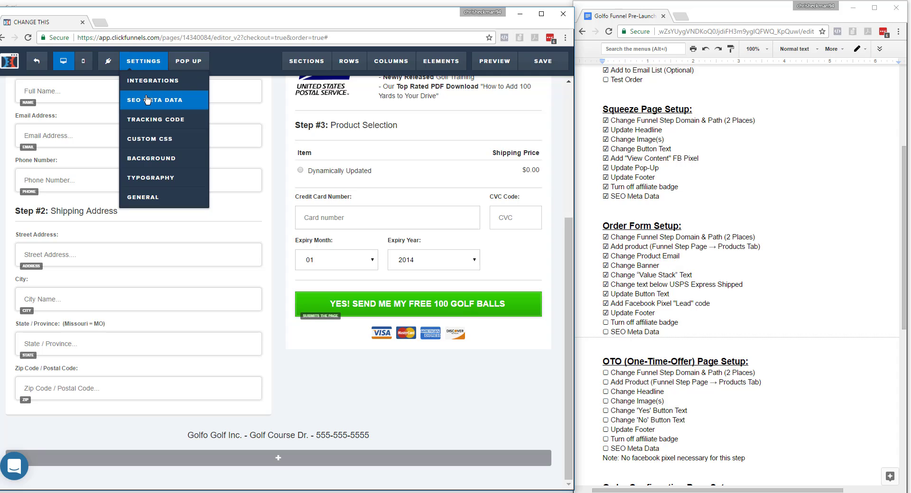
Set the page's SEO title to 100 Golf Balls Order, and check off Turn off affiliate badge and SEO Meta Data under Order Form Setup.
{"action": "left_click", "coordinate": [147, 99]}
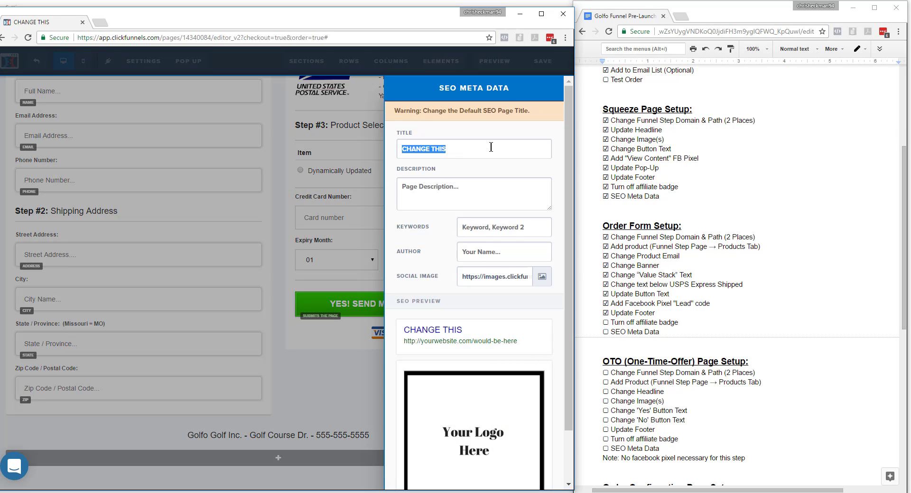
{"action": "type", "text": "100"}
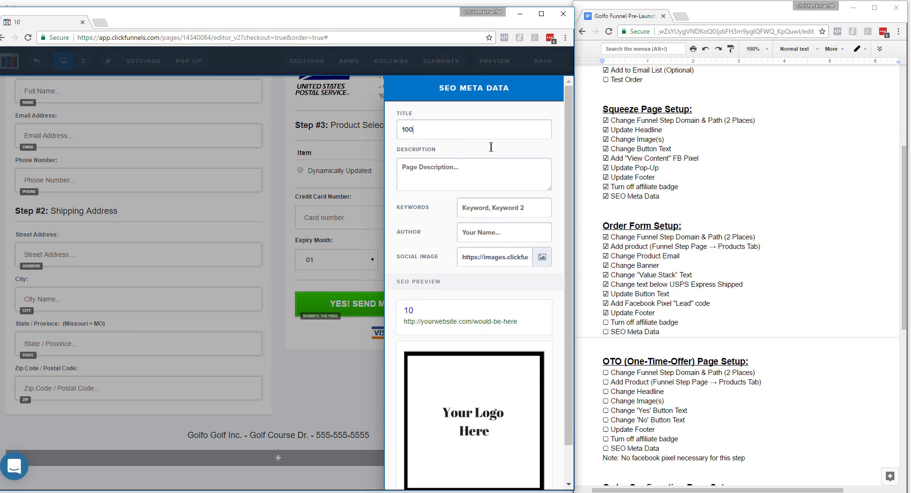
{"action": "key", "text": "BackSpace"}
{"action": "type", "text": "1"}
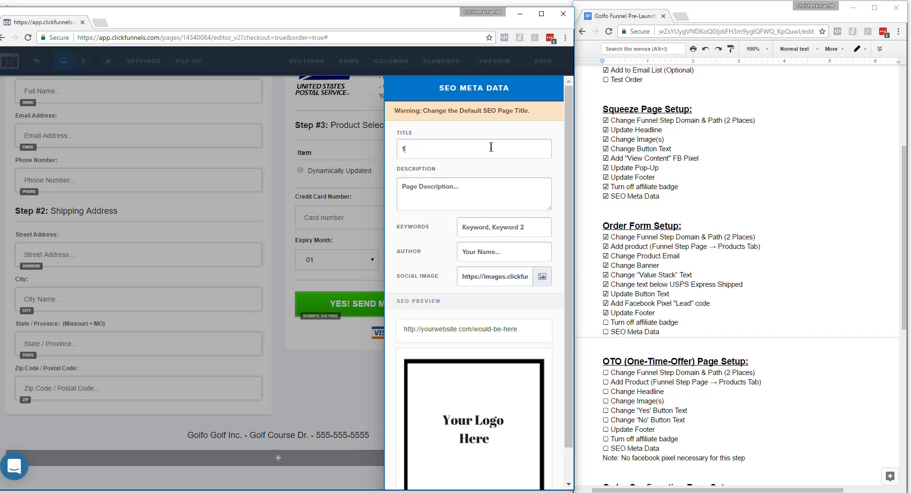
{"action": "type", "text": "00 Gol f Ba"}
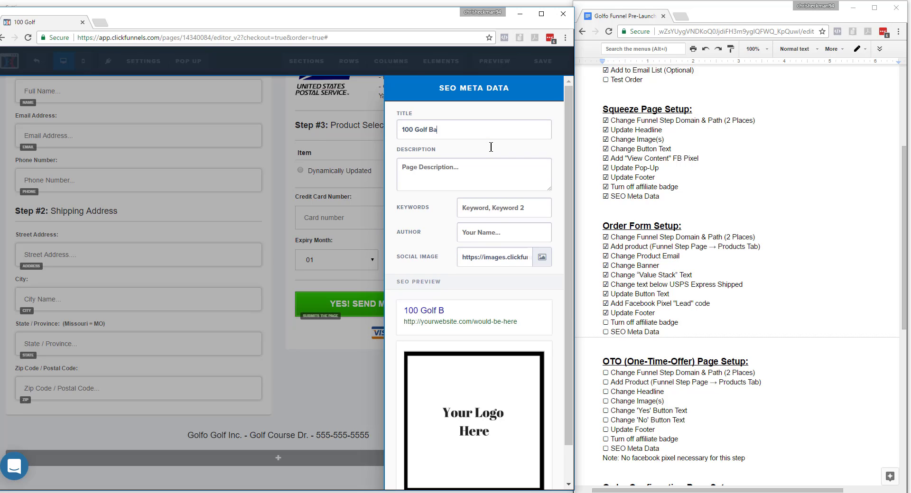
{"action": "type", "text": "lls Order"}
{"action": "scroll", "coordinate": [503, 214], "scroll_direction": "down", "scroll_amount": 1}
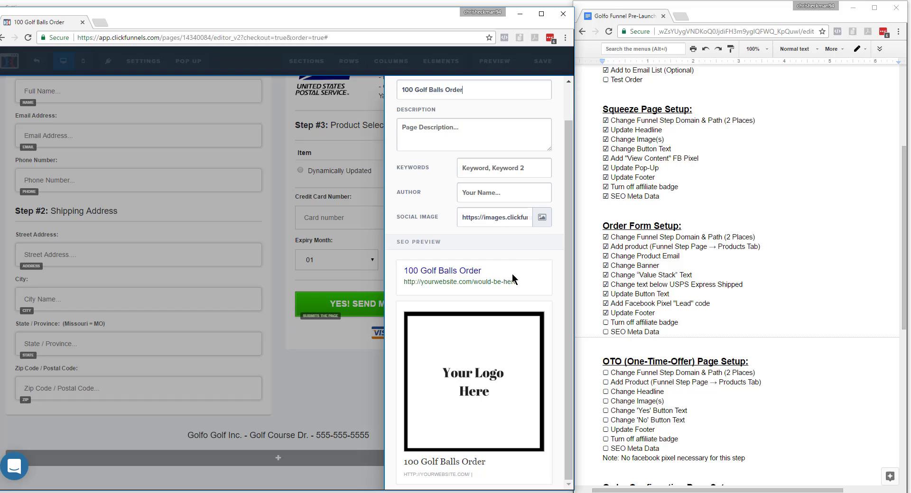
{"action": "left_click", "coordinate": [542, 224]}
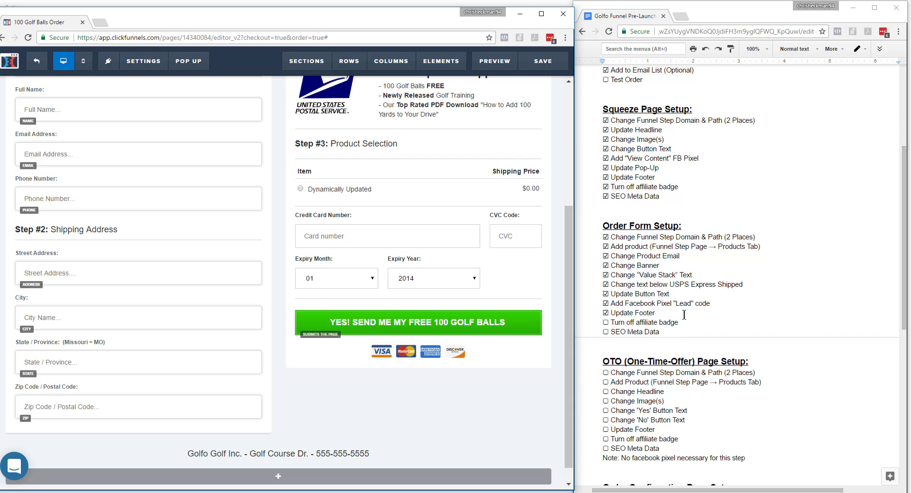
{"action": "left_click_drag", "start_coordinate": [609, 324], "coordinate": [604, 332]}
{"action": "type", "text": "☑"}
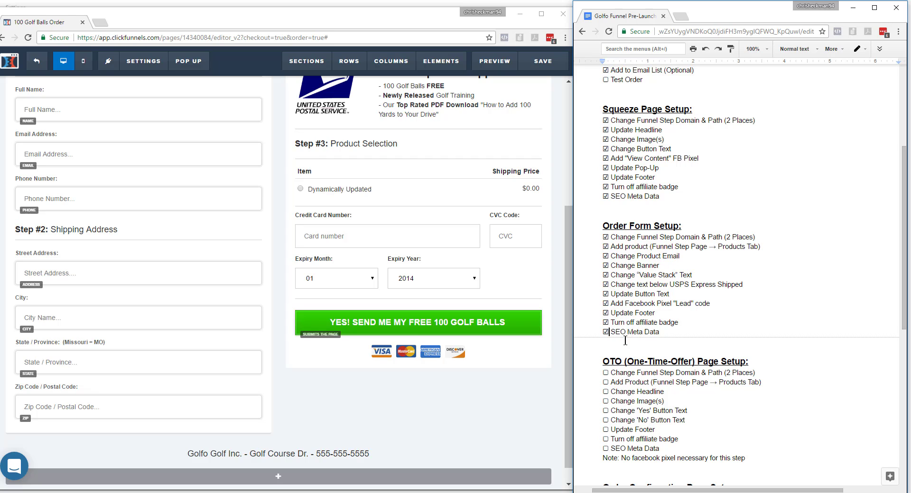
Preview the order form page and its exit pop-up, and add a checked Update Pop-Up item below Change Banner in the checklist.
{"action": "left_click", "coordinate": [495, 62]}
{"action": "scroll", "coordinate": [419, 402], "scroll_direction": "down", "scroll_amount": 4}
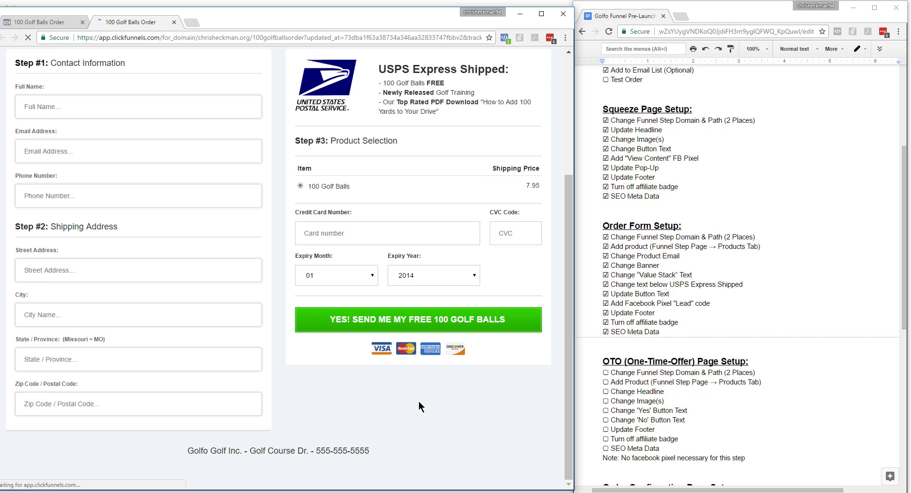
{"action": "scroll", "coordinate": [315, 346], "scroll_direction": "up", "scroll_amount": 4}
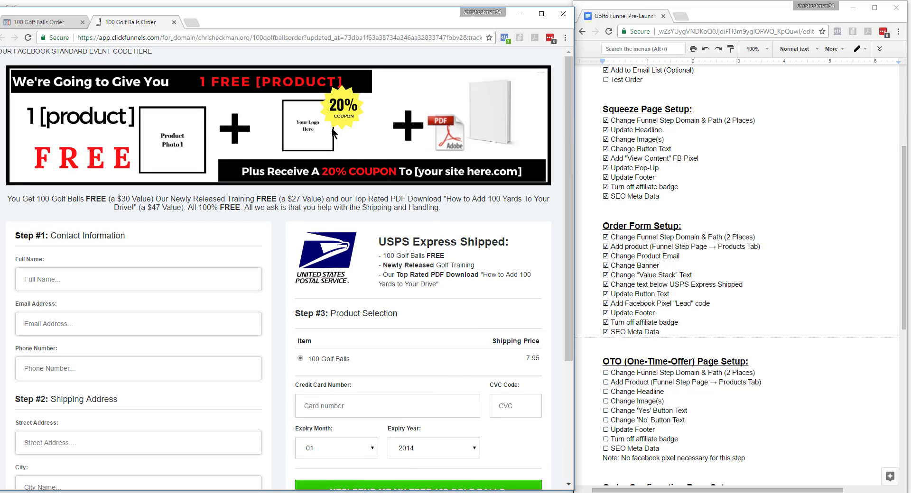
{"action": "mouse_move", "coordinate": [174, 20]}
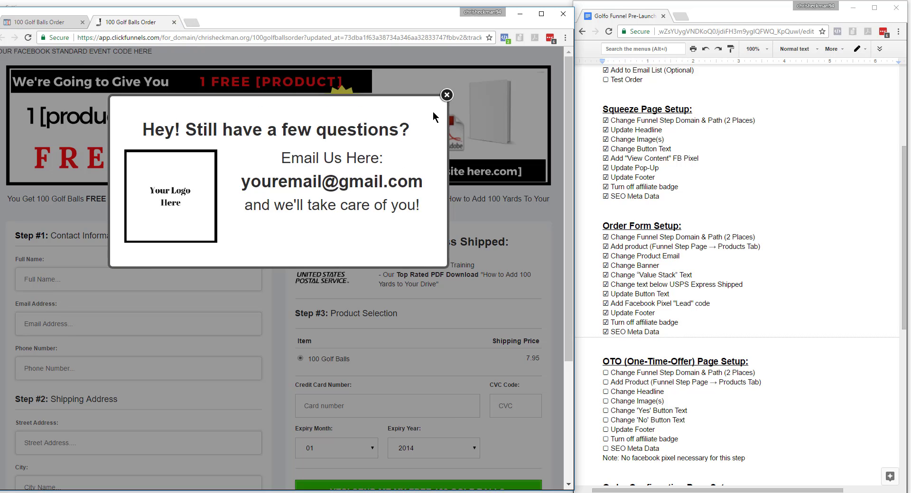
{"action": "left_click", "coordinate": [446, 96]}
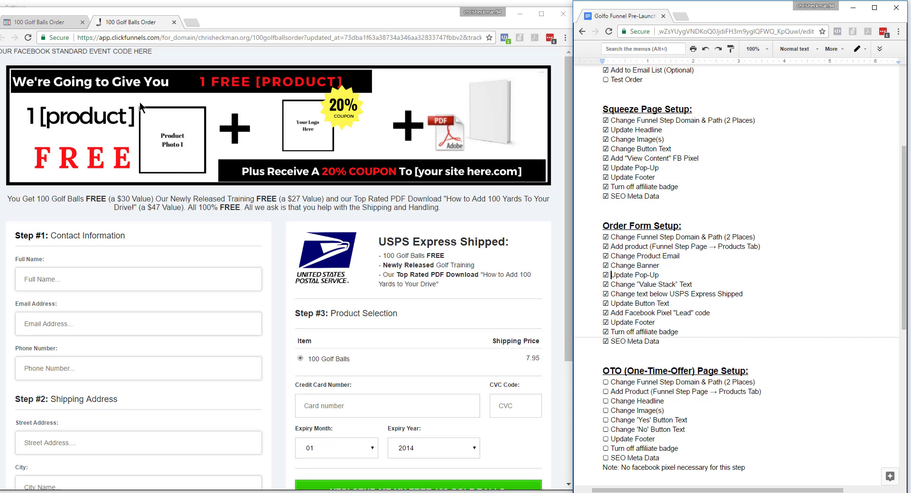
{"action": "left_click", "coordinate": [174, 22]}
Examine the order form's pop-up and its settings, save the page and close the pop-up.
{"action": "mouse_move", "coordinate": [137, 72]}
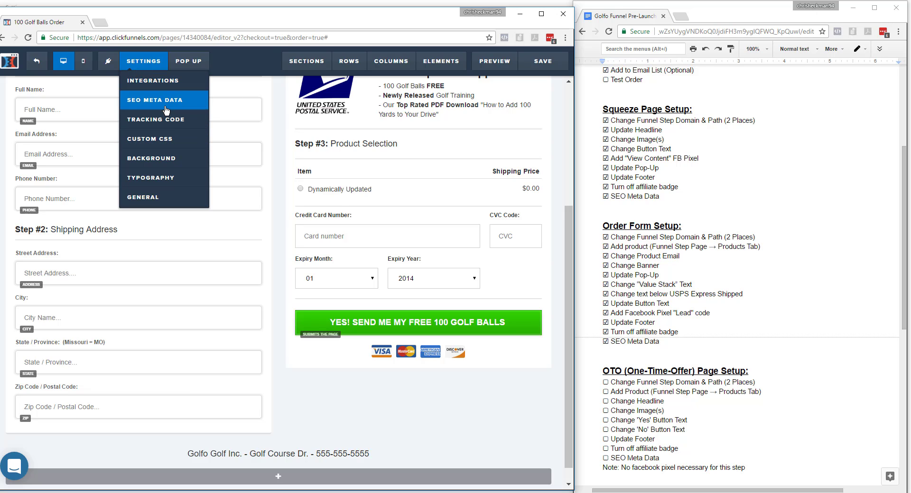
{"action": "mouse_move", "coordinate": [189, 68]}
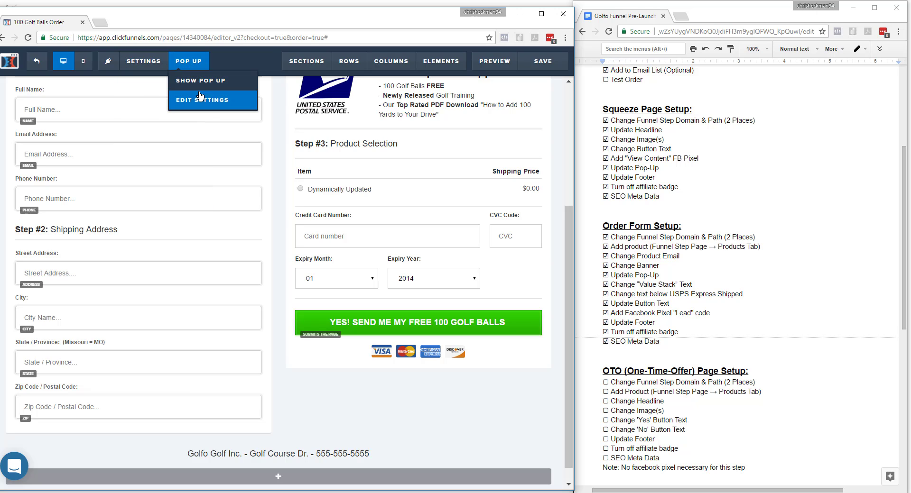
{"action": "left_click", "coordinate": [202, 100]}
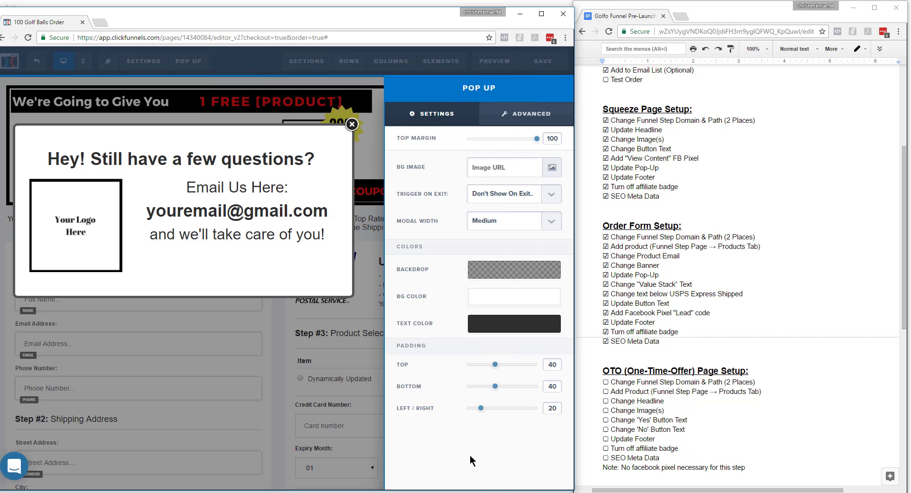
{"action": "left_click", "coordinate": [283, 410]}
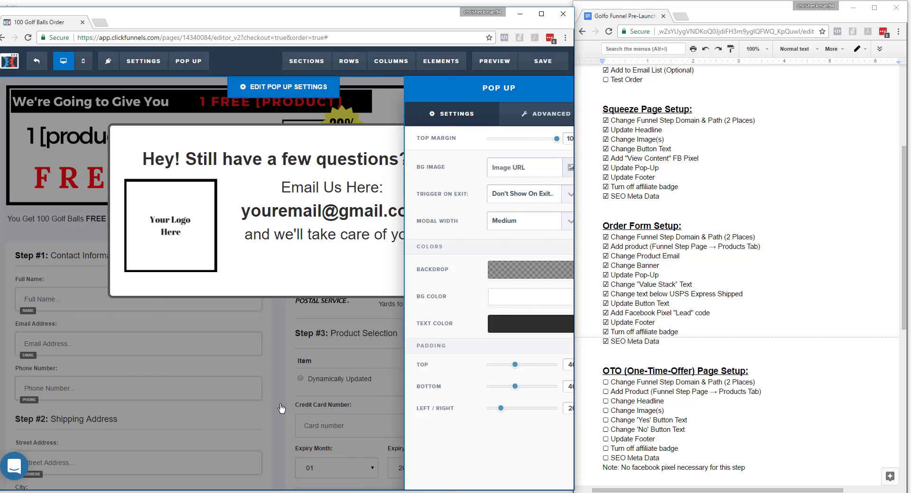
{"action": "left_click", "coordinate": [543, 61]}
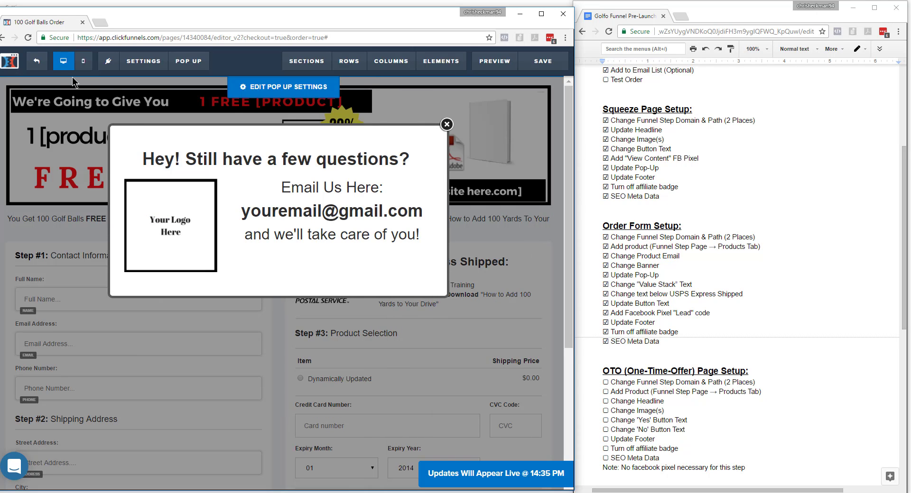
{"action": "left_click", "coordinate": [447, 124]}
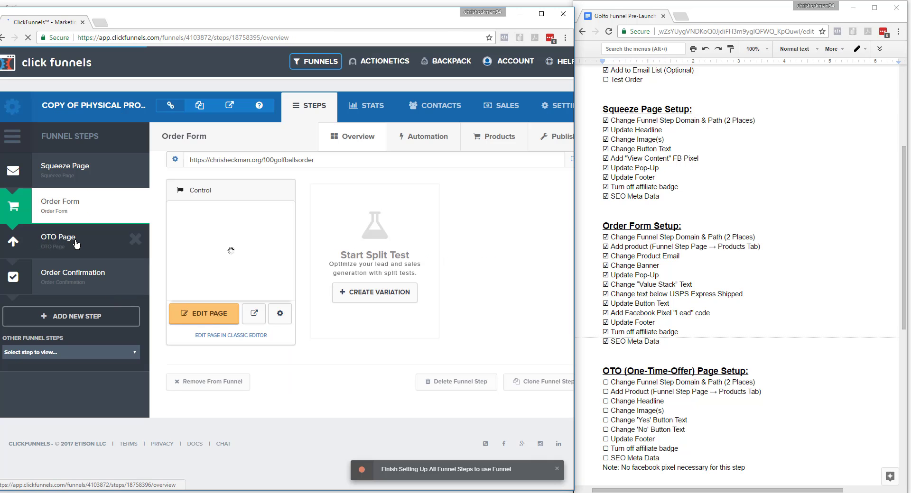
Set the OTO Page funnel step's domain to the creator's .org domain and its path to exclusiveoffer, and update the funnel step.
{"action": "left_click", "coordinate": [76, 244]}
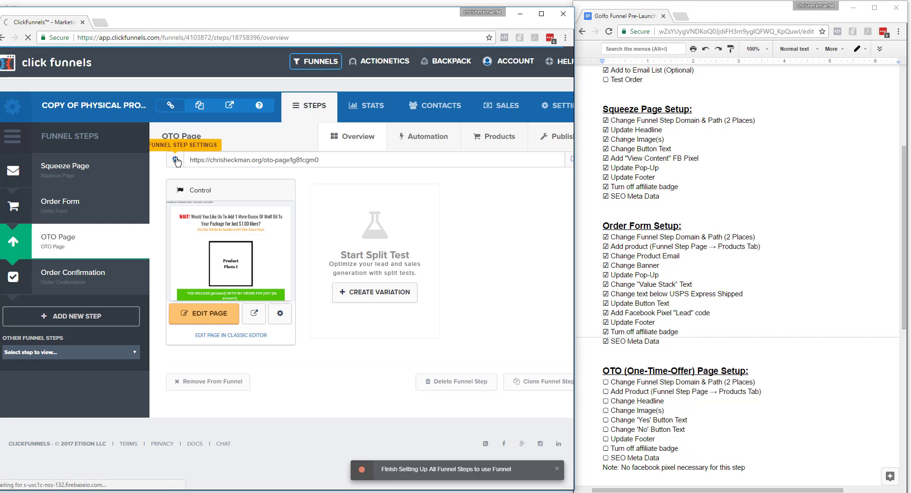
{"action": "left_click", "coordinate": [176, 161]}
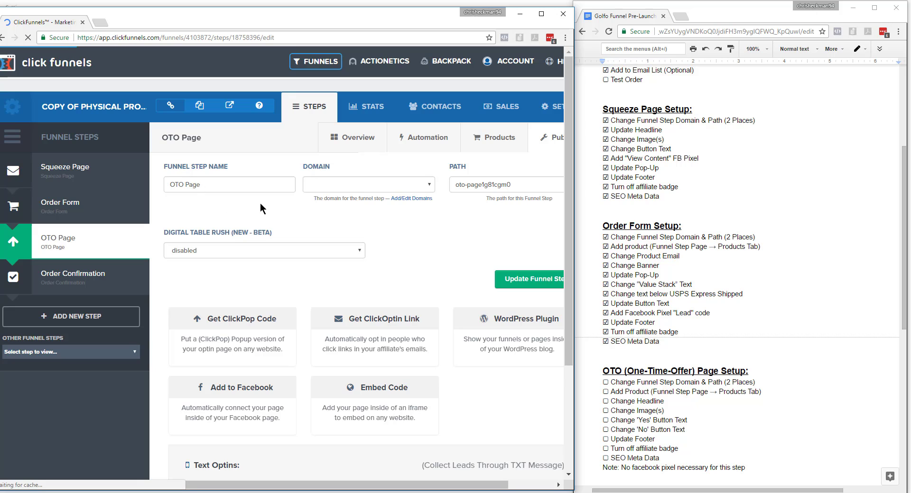
{"action": "left_click", "coordinate": [349, 188]}
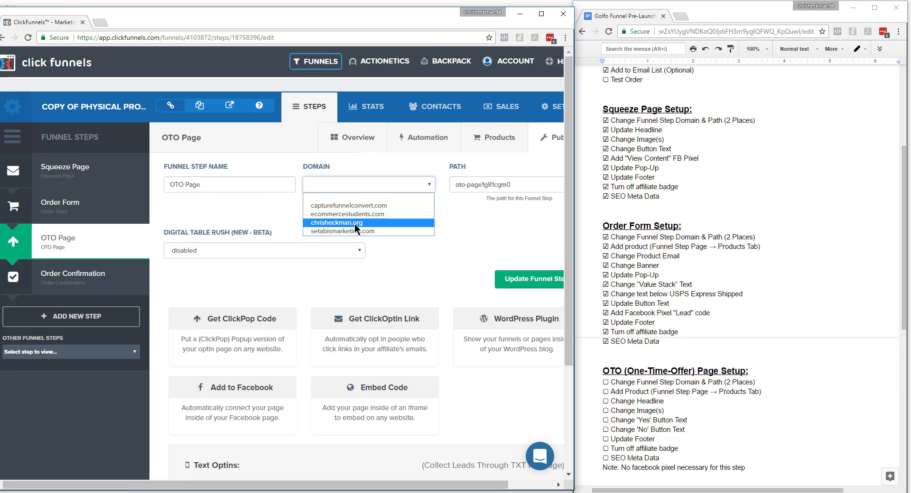
{"action": "left_click", "coordinate": [355, 223]}
{"action": "left_click_drag", "start_coordinate": [518, 187], "coordinate": [453, 187]}
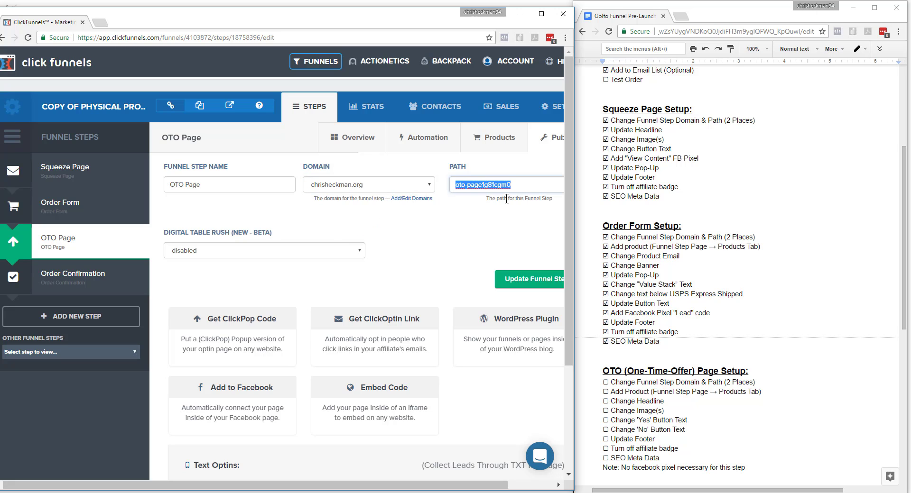
{"action": "type", "text": "exclusiveoffer"}
{"action": "left_click_drag", "start_coordinate": [501, 186], "coordinate": [393, 191]}
{"action": "left_click", "coordinate": [501, 281]}
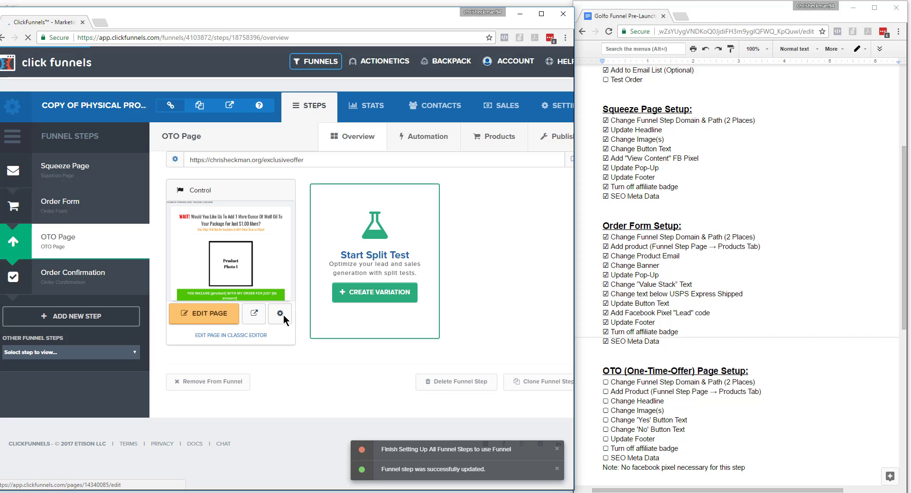
In the OTO page's control variation settings, set the same .org domain and the path exclusiveoffer, and update the page.
{"action": "left_click", "coordinate": [282, 315]}
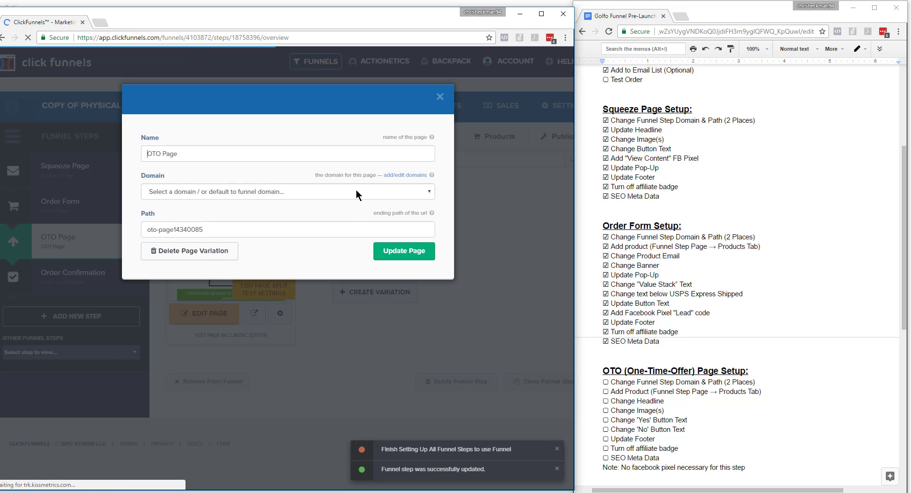
{"action": "left_click", "coordinate": [269, 191]}
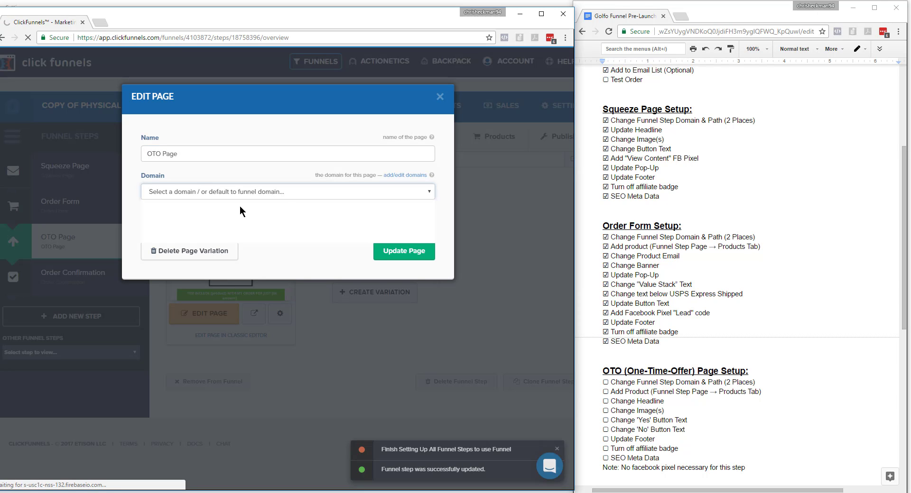
{"action": "left_click", "coordinate": [221, 230]}
{"action": "triple_click", "coordinate": [220, 230]}
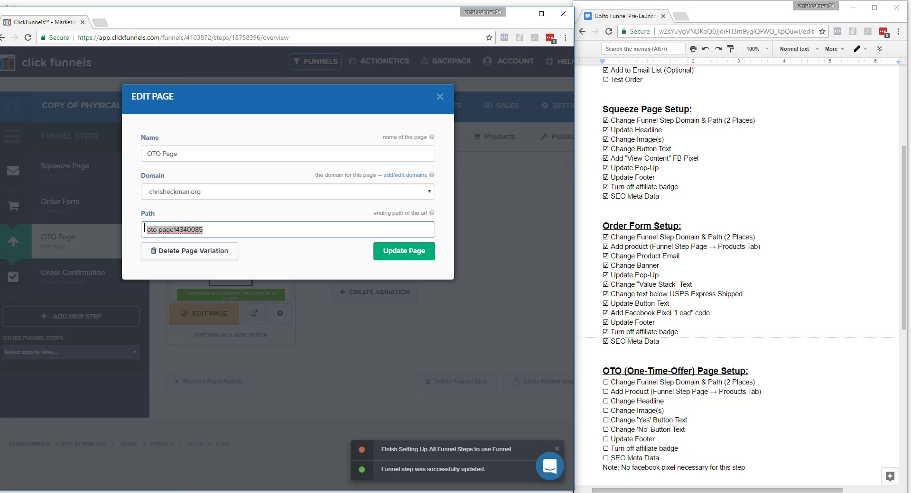
{"action": "type", "text": "exclusiveoffer"}
{"action": "left_click", "coordinate": [404, 251]}
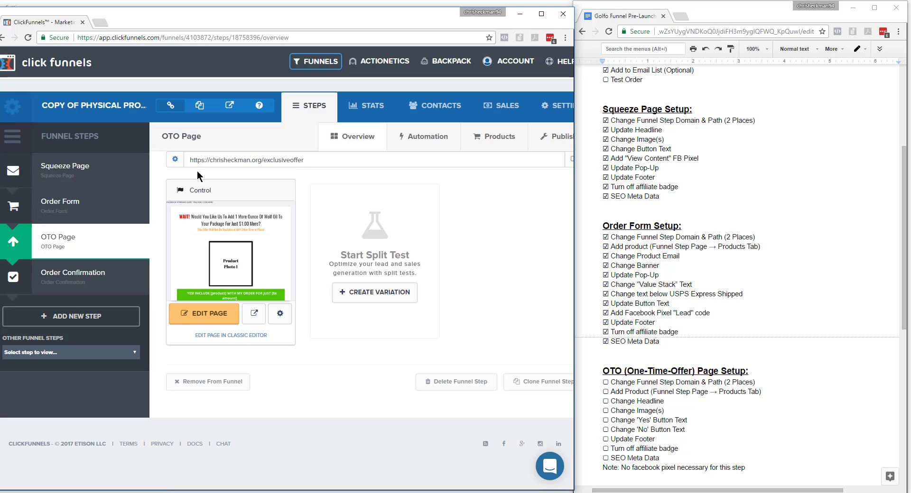
Open the OTO page for editing and delete the headline text that follows "Would You Like Us To Add".
{"action": "left_click", "coordinate": [217, 317]}
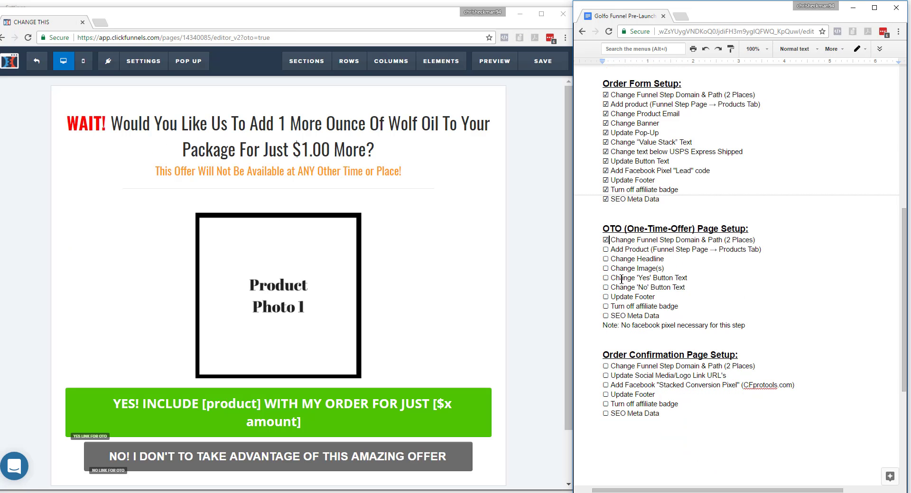
{"action": "left_click", "coordinate": [449, 145]}
{"action": "left_click", "coordinate": [402, 147]}
{"action": "left_click", "coordinate": [279, 122]}
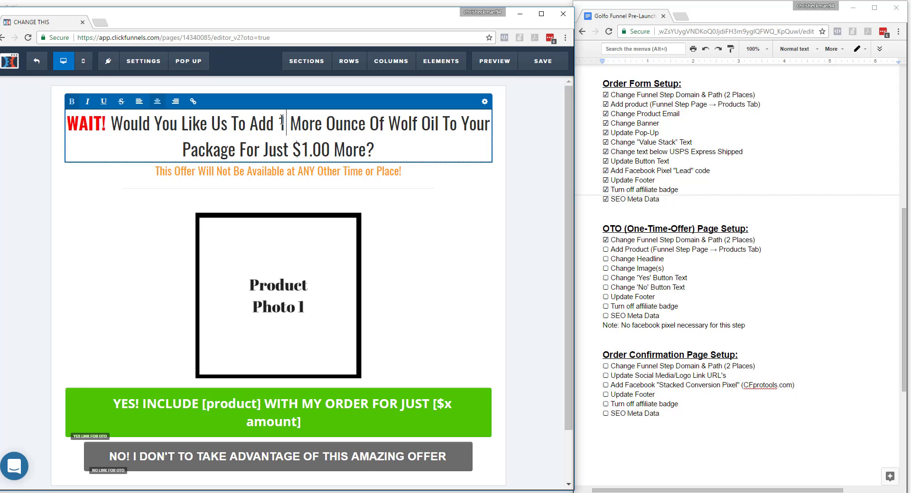
{"action": "left_click_drag", "start_coordinate": [287, 119], "coordinate": [450, 141]}
{"action": "key", "text": "BackSpace"}
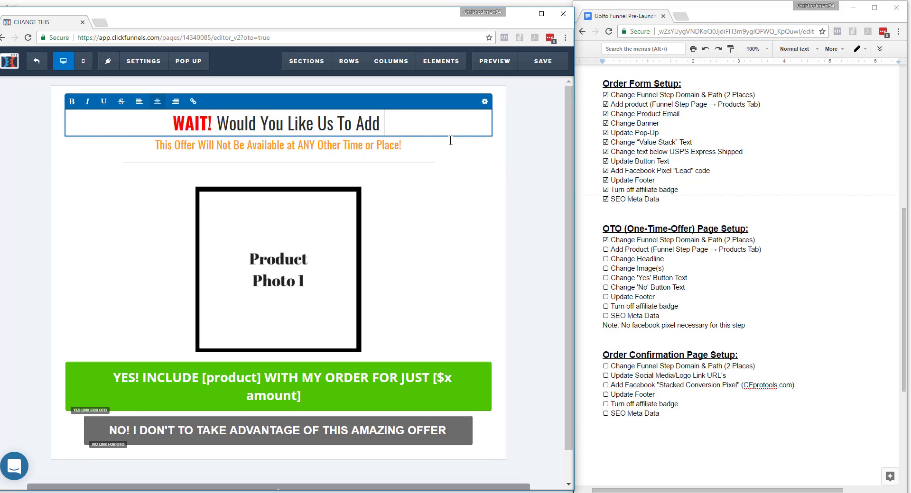
Complete the OTO headline with "1 Professional Quality 9-Iron For Just $37?".
{"action": "type", "text": "1 "}
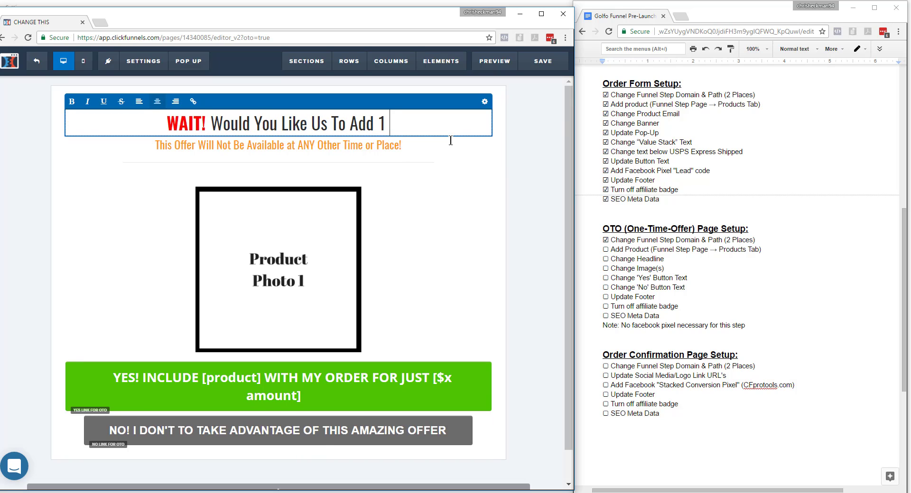
{"action": "type", "text": "Profession"}
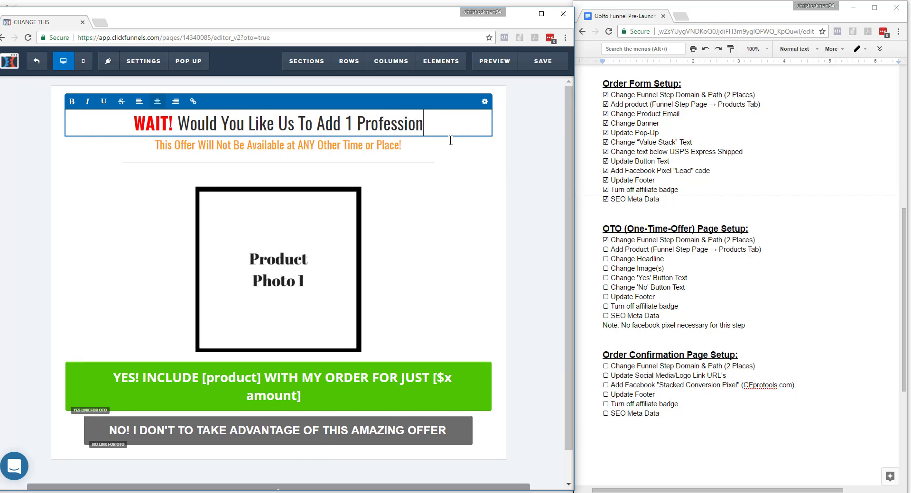
{"action": "type", "text": "al Quality Gol"}
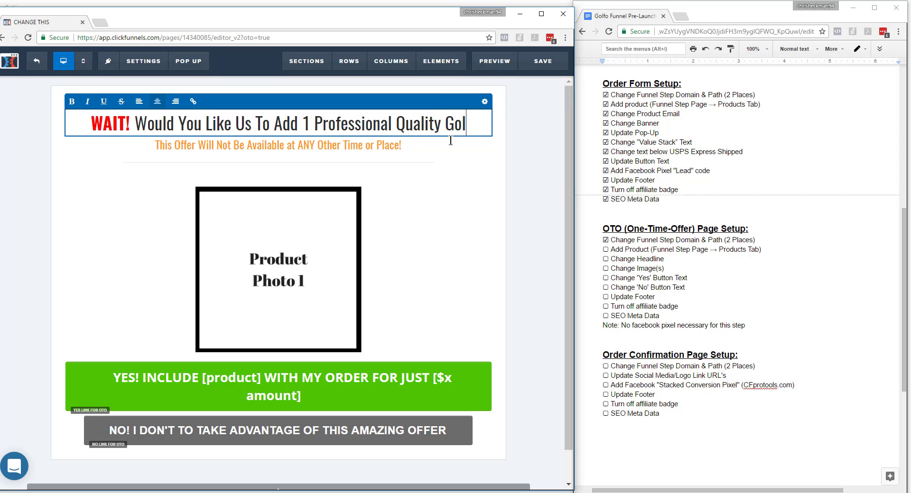
{"action": "key", "text": "BackSpace"}
{"action": "key", "text": "BackSpace"}
{"action": "key", "text": "BackSpace"}
{"action": "type", "text": "9-Iron"}
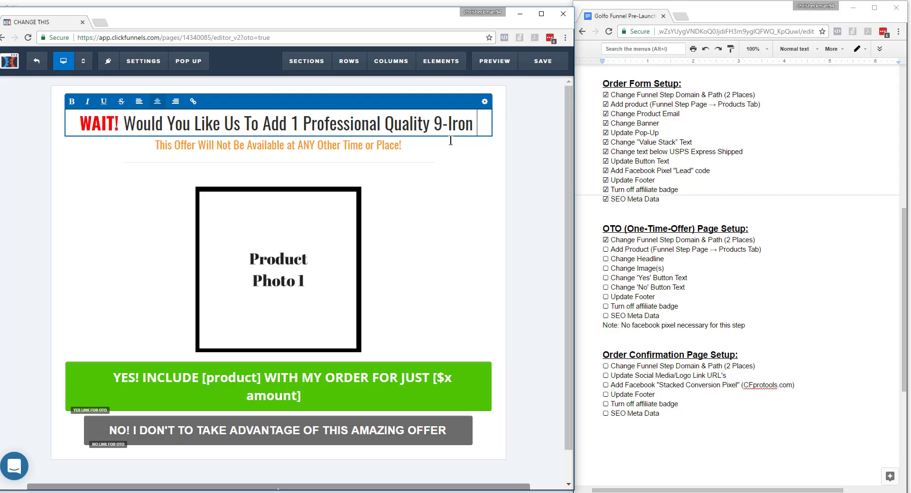
{"action": "type", "text": " For Just "}
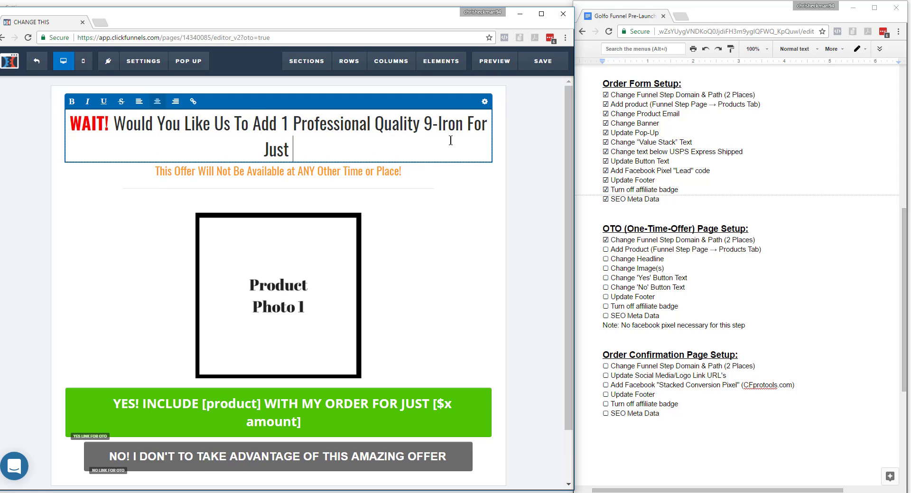
{"action": "type", "text": "$37"}
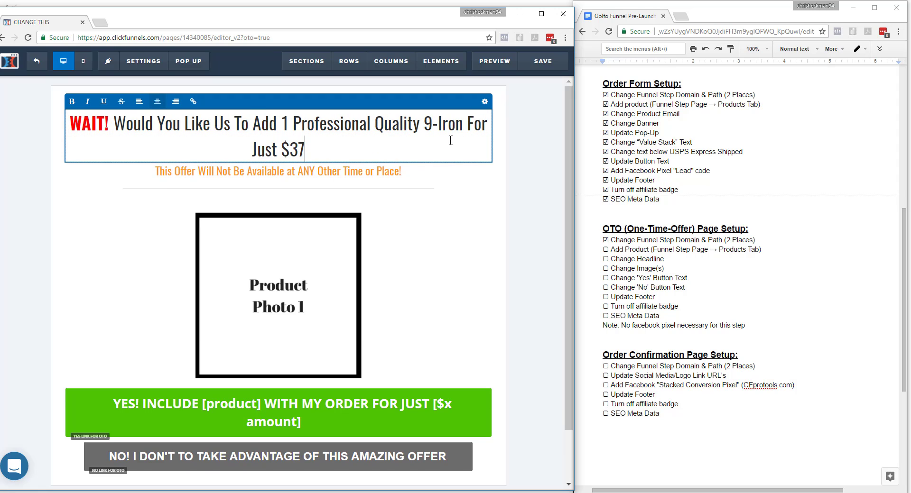
{"action": "type", "text": "?"}
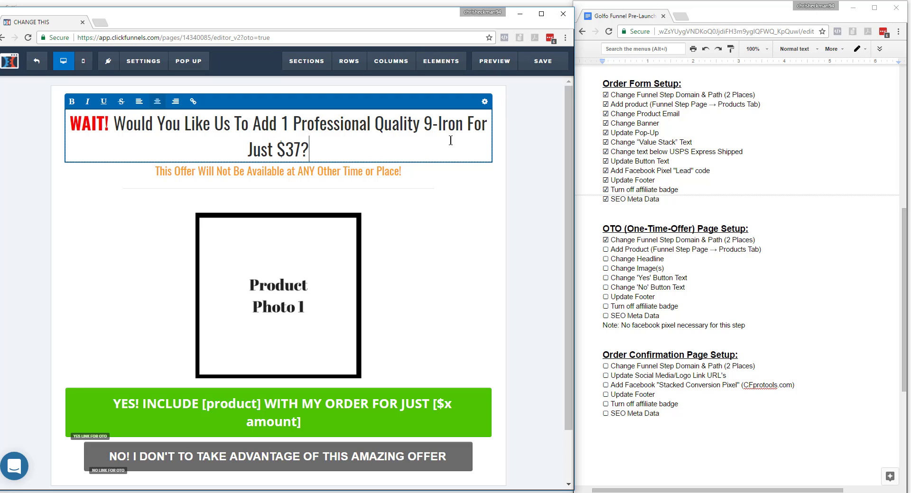
{"action": "type", "text": " (Retail Pr"}
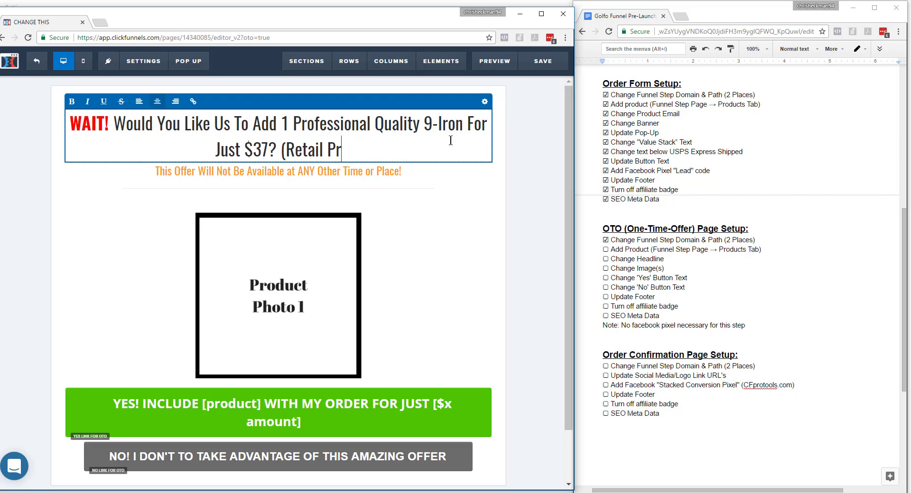
{"action": "type", "text": "ice "}
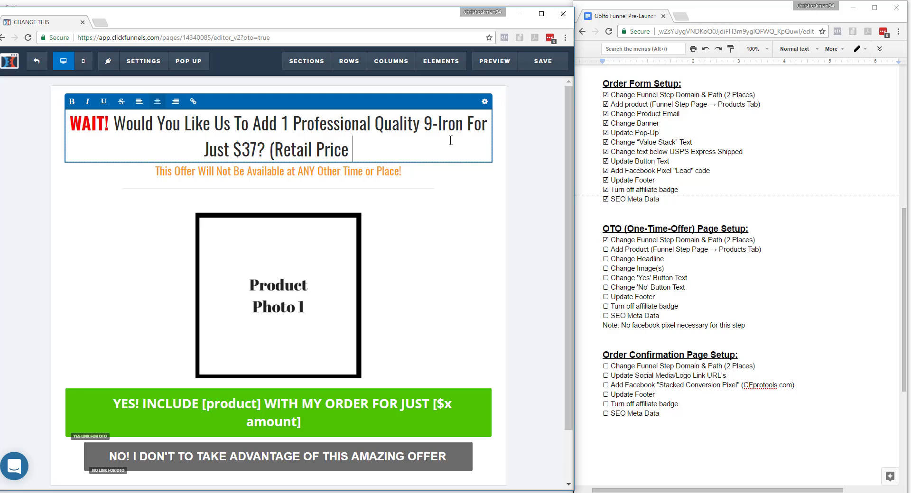
{"action": "type", "text": "$97"}
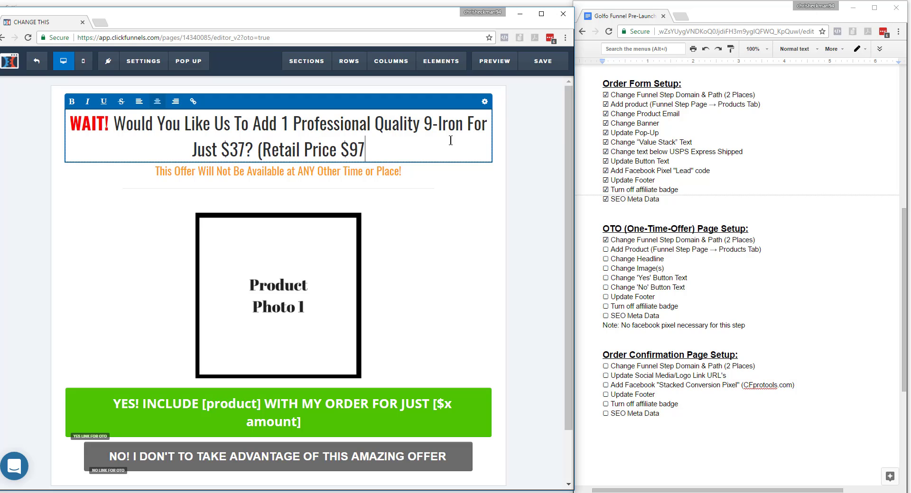
{"action": "type", "text": ")"}
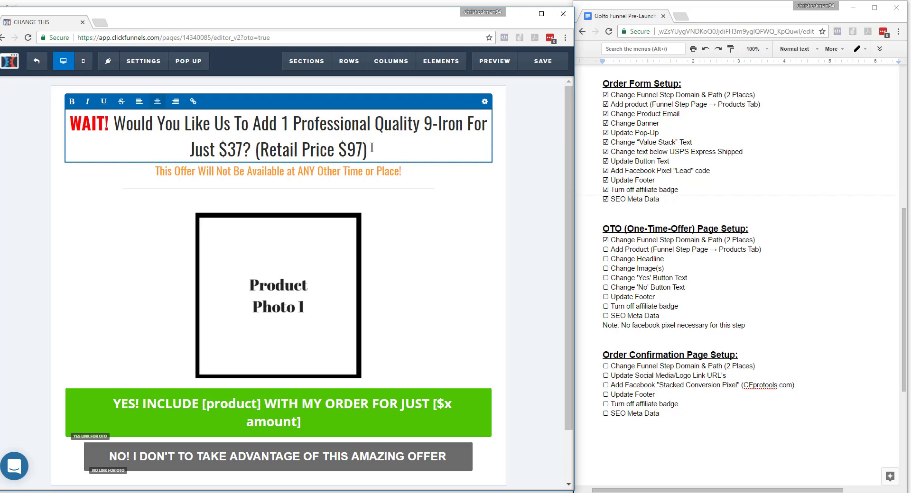
Append "(Retail Price $97)" to the headline and strike through the words Retail Price $97.
{"action": "left_click_drag", "start_coordinate": [360, 150], "coordinate": [261, 150]}
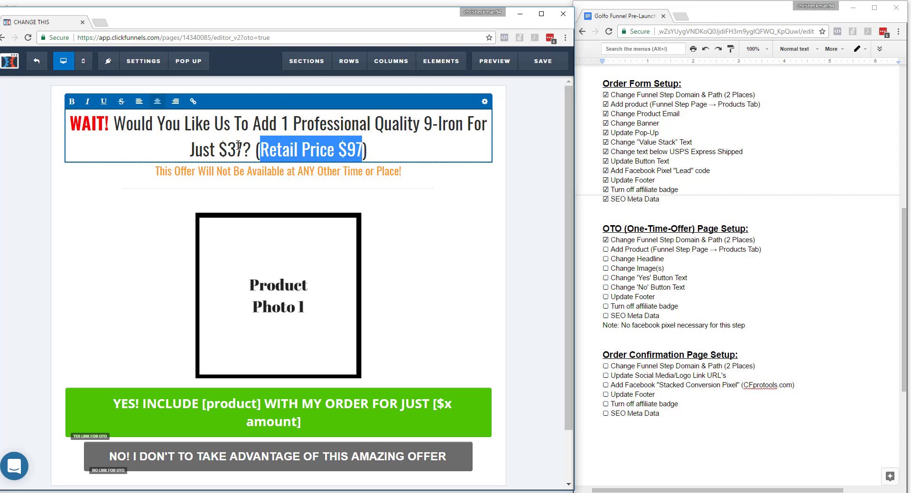
{"action": "left_click", "coordinate": [121, 105]}
{"action": "left_click", "coordinate": [523, 220]}
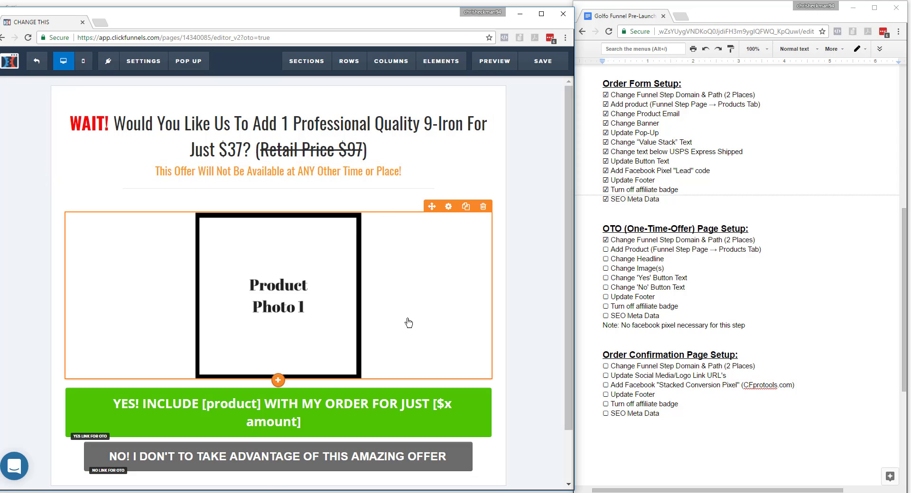
Replace the Product Photo 1 placeholder with an image from the image library and close the image settings.
{"action": "left_click", "coordinate": [448, 207]}
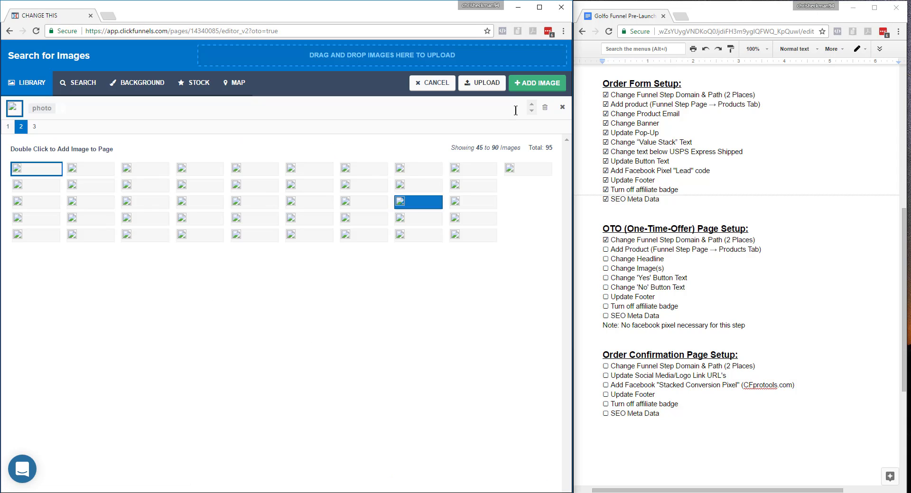
{"action": "left_click", "coordinate": [537, 82]}
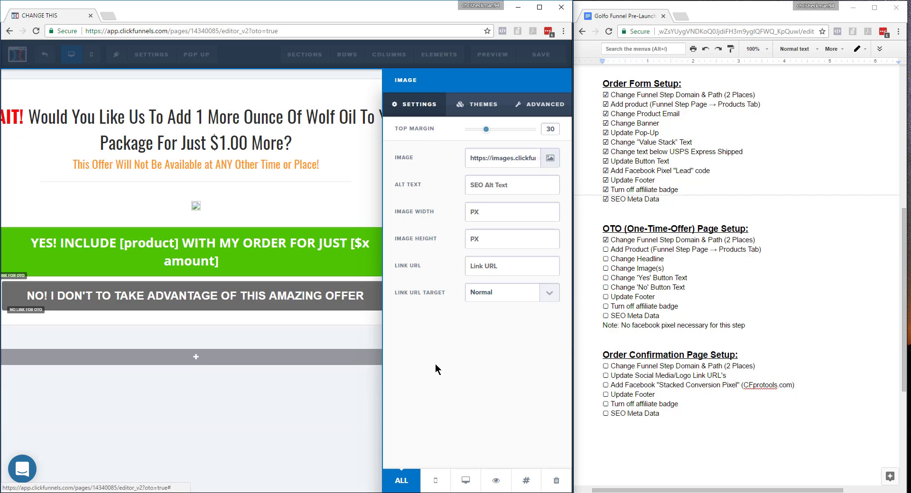
{"action": "left_click", "coordinate": [311, 432]}
Replace the [product] placeholder in the green Yes button's text with "A 9-IRON".
{"action": "left_click", "coordinate": [245, 247]}
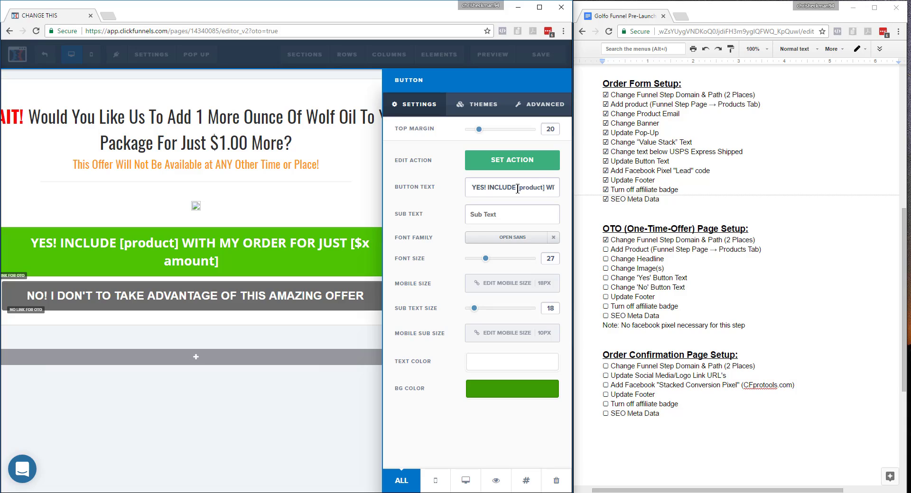
{"action": "left_click_drag", "start_coordinate": [517, 189], "coordinate": [544, 187]}
{"action": "key", "text": "BackSpace"}
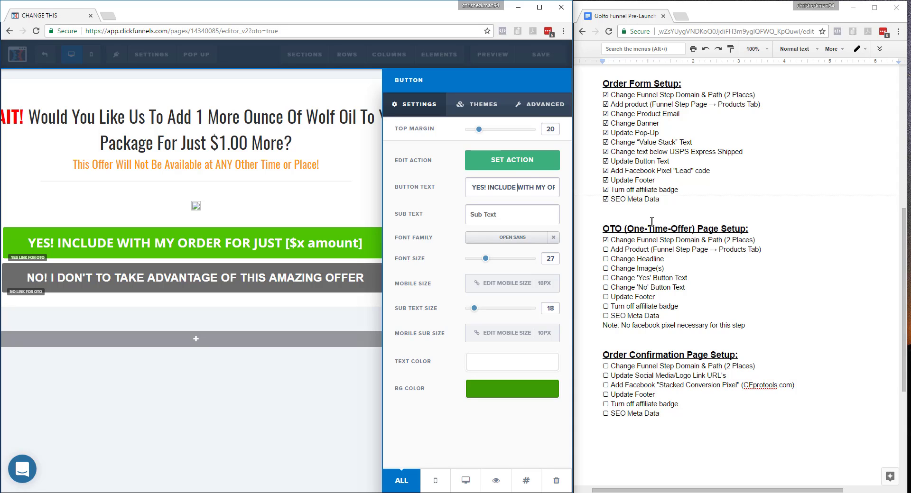
{"action": "type", "text": "A "}
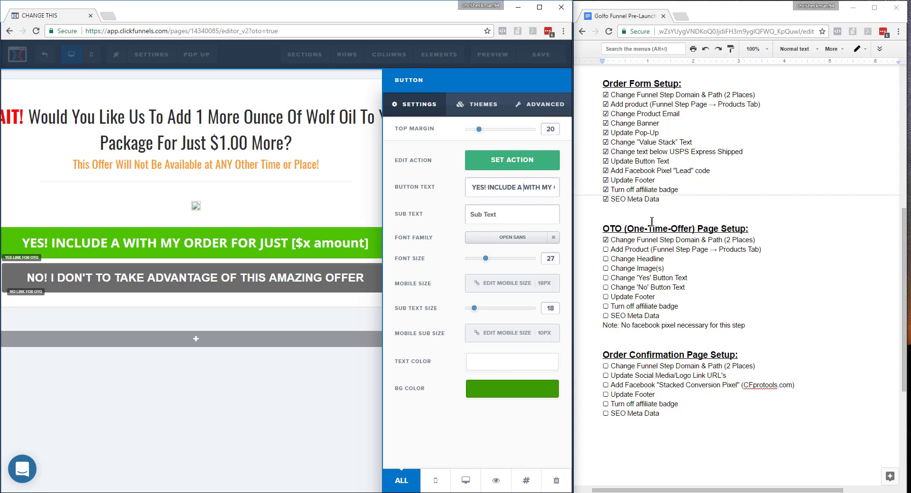
{"action": "type", "text": "9-IRON"}
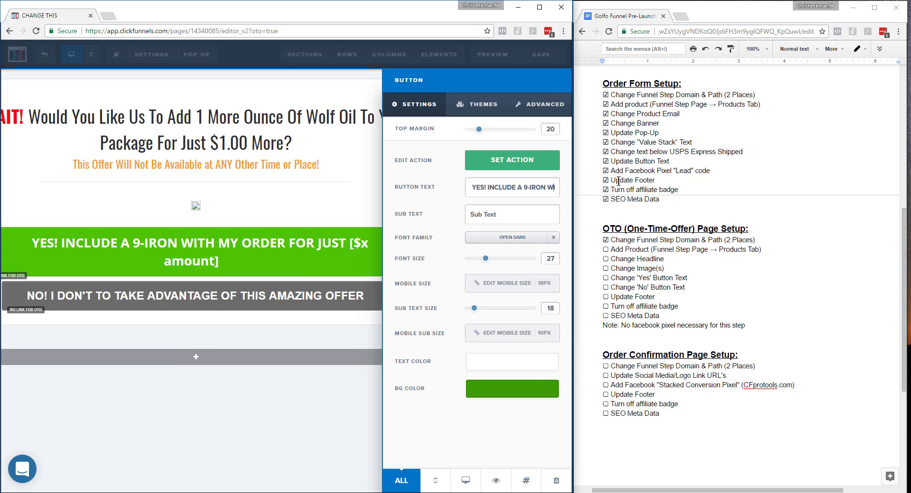
Replace the bracketed price placeholder at the end of the Yes button's text with ($37).
{"action": "key", "text": "Right"}
{"action": "key", "text": "Right"}
{"action": "key", "text": "Right"}
{"action": "key", "text": "Right"}
{"action": "key", "text": "Right"}
{"action": "key", "text": "Right"}
{"action": "key", "text": "Right"}
{"action": "key", "text": "Right"}
{"action": "key", "text": "Right"}
{"action": "key", "text": "Right"}
{"action": "key", "text": "Right"}
{"action": "key", "text": "Right"}
{"action": "key", "text": "Right"}
{"action": "key", "text": "Right"}
{"action": "key", "text": "Right"}
{"action": "key", "text": "Right"}
{"action": "key", "text": "Right"}
{"action": "key", "text": "Right"}
{"action": "key", "text": "Right"}
{"action": "key", "text": "Right"}
{"action": "key", "text": "BackSpace"}
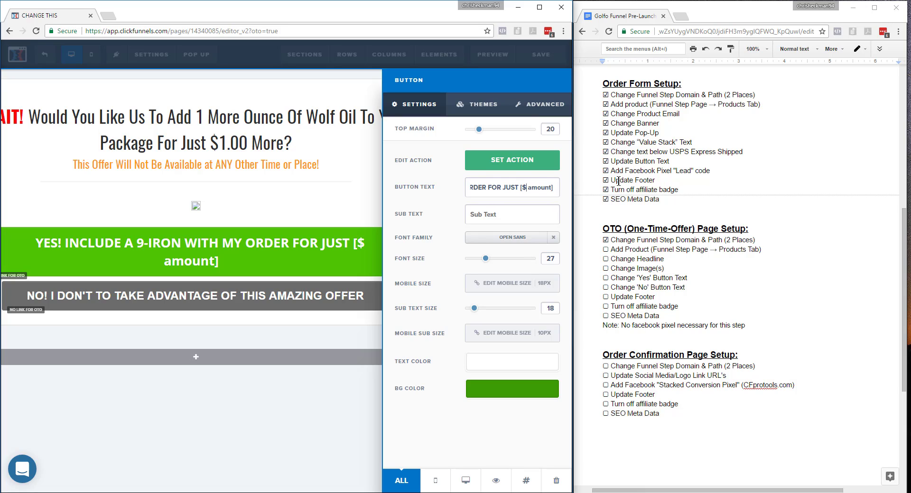
{"action": "type", "text": "37"}
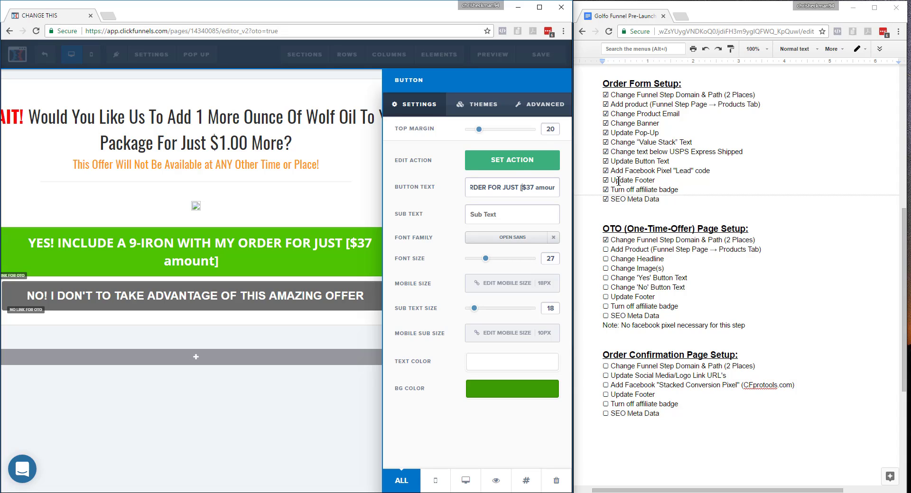
{"action": "key", "text": "BackSpace"}
Check off Change Headline, Change Image(s), Change 'Yes' Button Text and Change 'No' Button Text under OTO Page Setup in the checklist.
{"action": "double_click", "coordinate": [606, 250]}
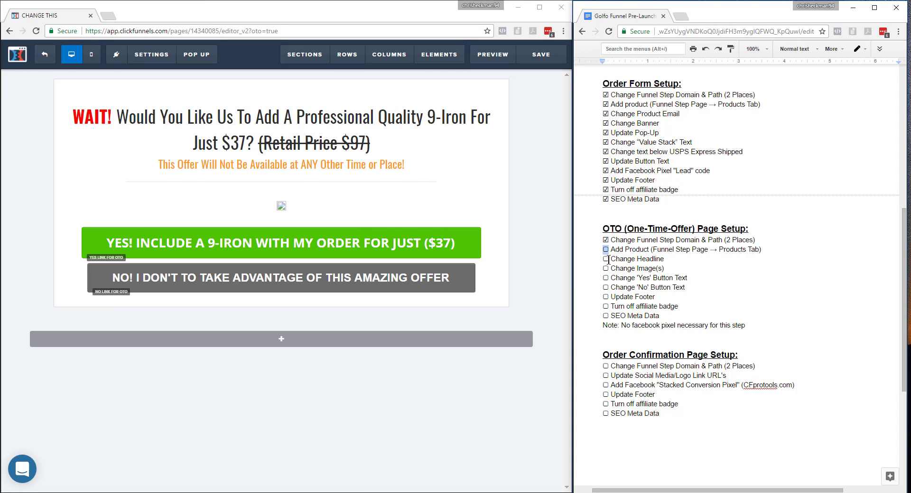
{"action": "left_click", "coordinate": [610, 260]}
{"action": "type", "text": "☑"}
{"action": "double_click", "coordinate": [607, 269]}
{"action": "type", "text": "☑"}
{"action": "double_click", "coordinate": [605, 278]}
{"action": "type", "text": "☑"}
{"action": "double_click", "coordinate": [606, 287]}
{"action": "type", "text": "☑"}
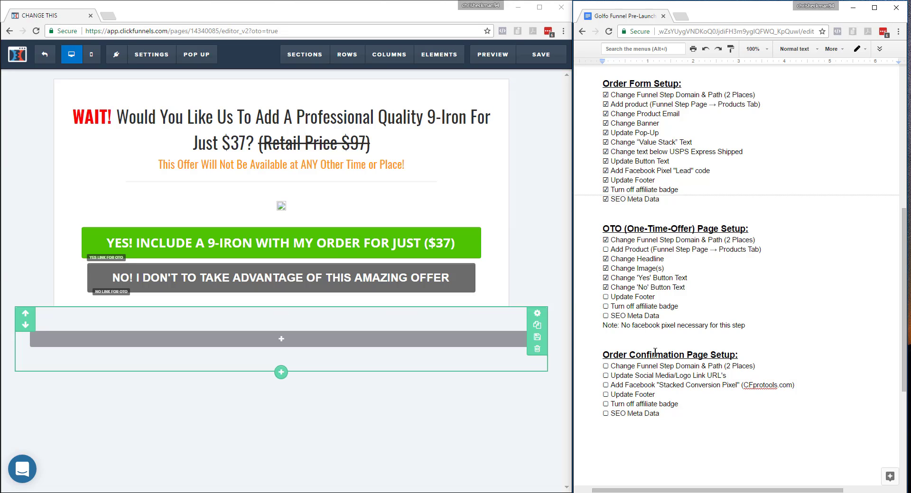
Delete the Update Footer line from the OTO Page Setup section of the checklist.
{"action": "left_click_drag", "start_coordinate": [657, 300], "coordinate": [588, 297]}
{"action": "key", "text": "BackSpace"}
{"action": "key", "text": "BackSpace"}
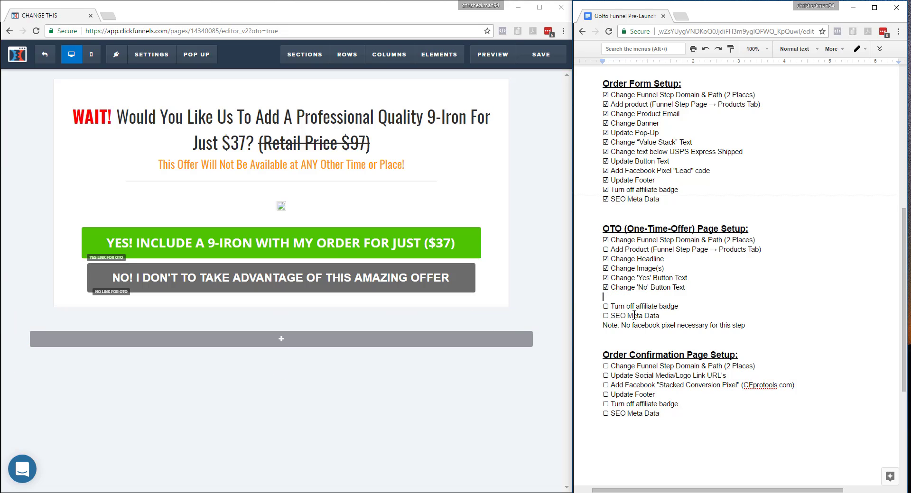
Set Search Engines to Hide in the OTO page's general settings and return to the page.
{"action": "left_click", "coordinate": [151, 54]}
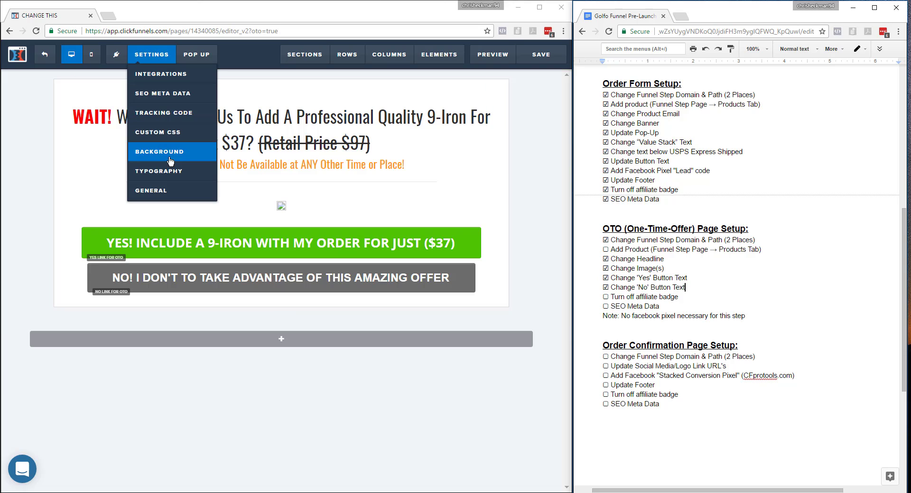
{"action": "left_click", "coordinate": [161, 195]}
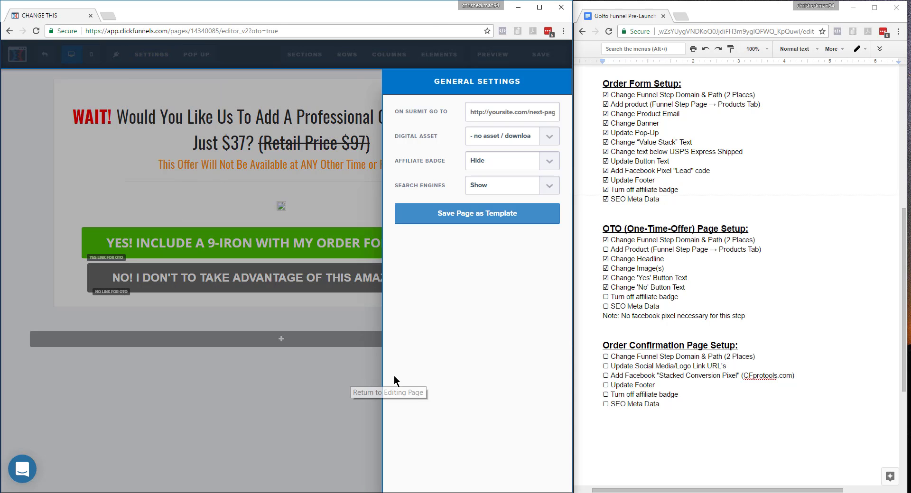
{"action": "left_click", "coordinate": [497, 187]}
{"action": "left_click", "coordinate": [493, 199]}
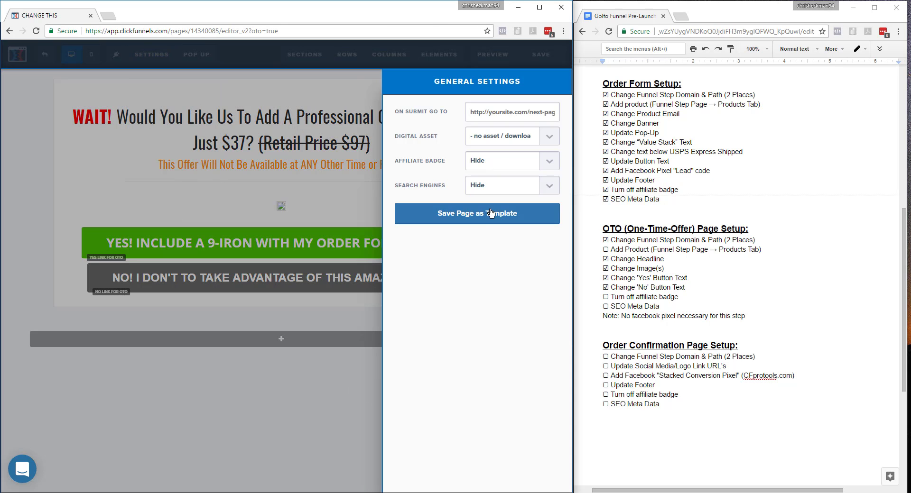
{"action": "left_click", "coordinate": [285, 404]}
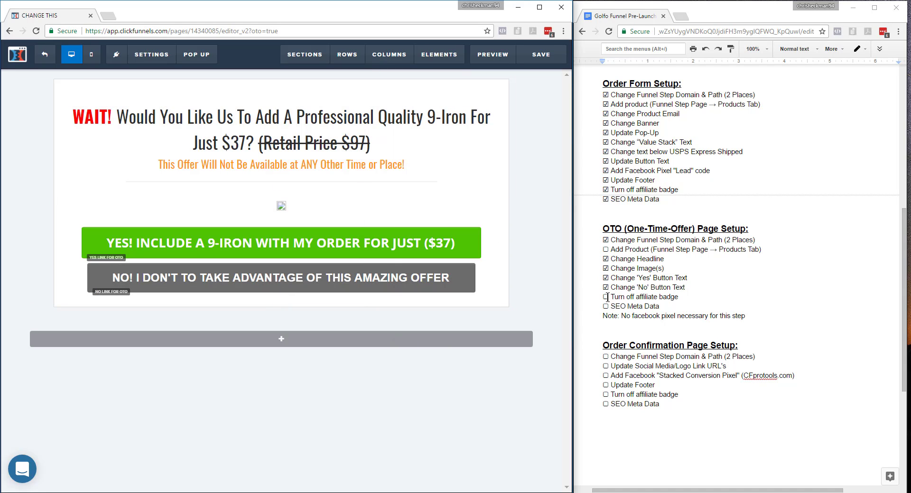
Replace the OTO page's placeholder SEO title with a title beginning "Exclusi".
{"action": "left_click", "coordinate": [151, 54]}
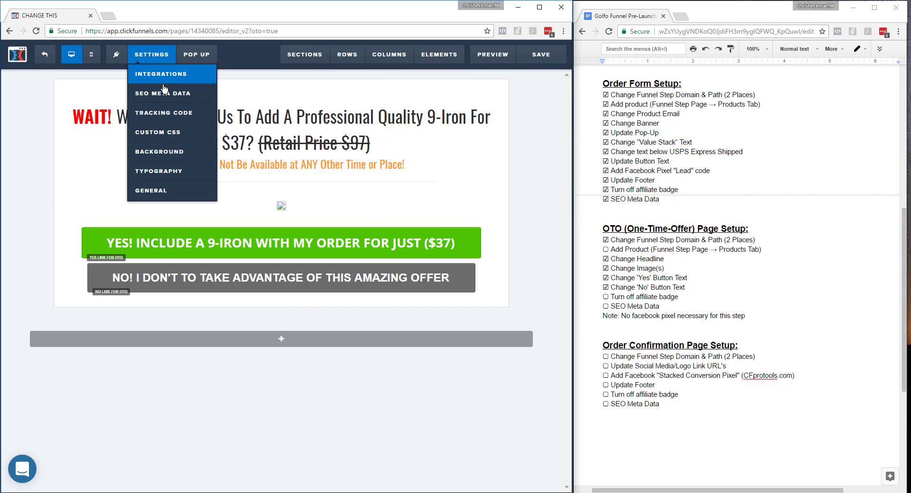
{"action": "left_click", "coordinate": [165, 93]}
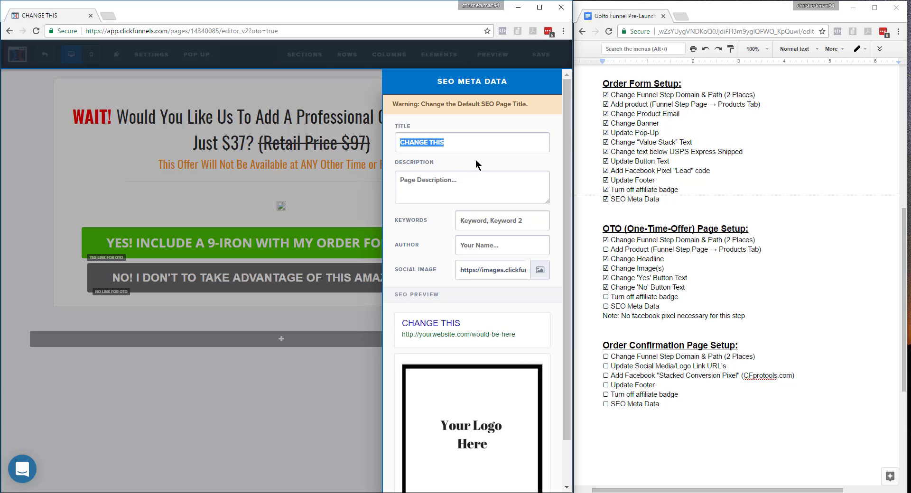
{"action": "type", "text": "Exc"}
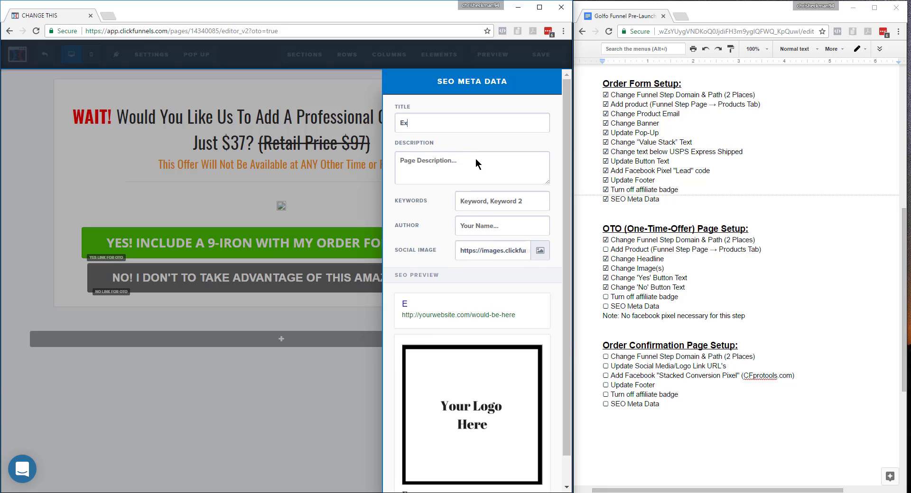
{"action": "type", "text": "lusi"}
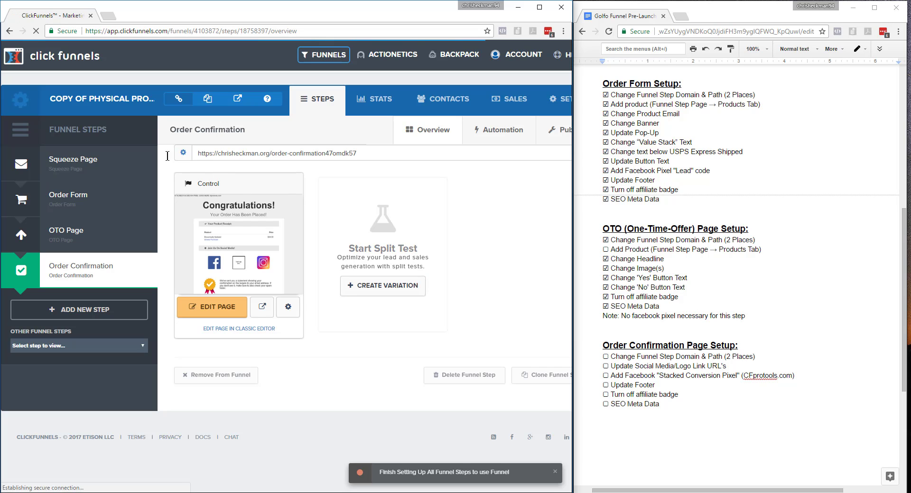
Set the Order Confirmation funnel step to the .org domain with the path "orderconfirmation" and update the step.
{"action": "left_click", "coordinate": [185, 154]}
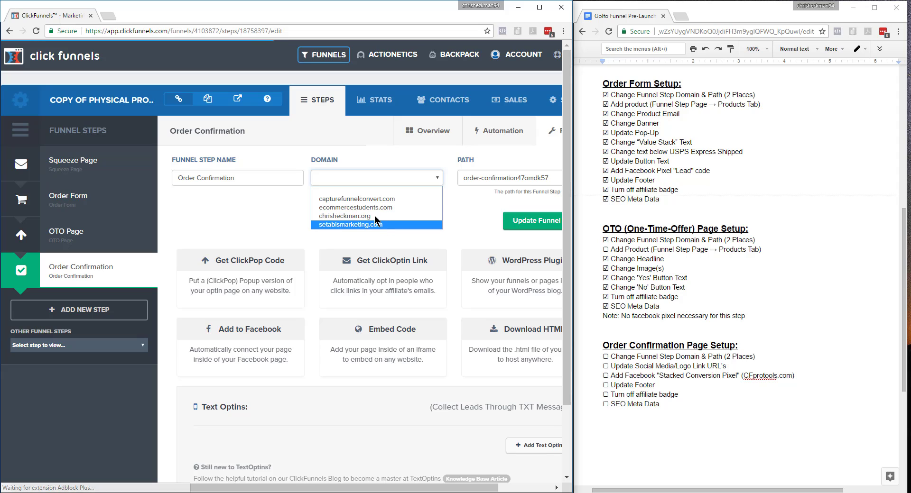
{"action": "left_click", "coordinate": [374, 219]}
{"action": "left_click_drag", "start_coordinate": [553, 179], "coordinate": [383, 180]}
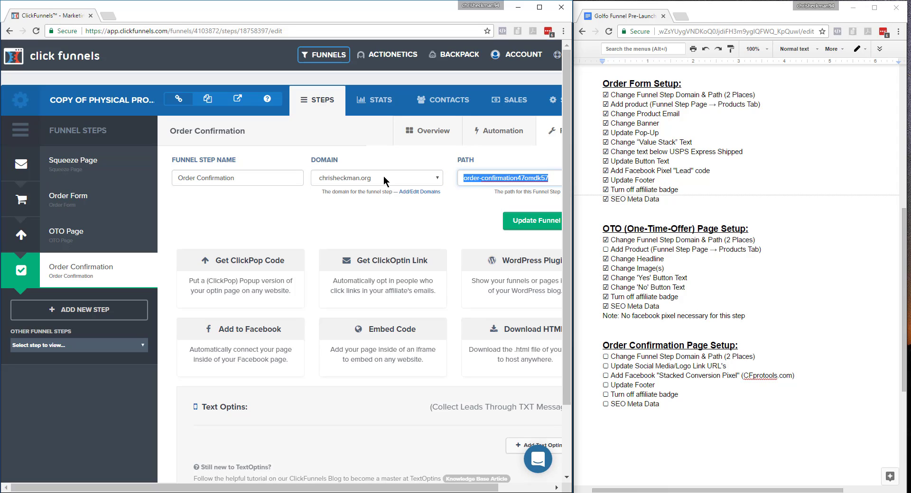
{"action": "type", "text": "orderconfi"}
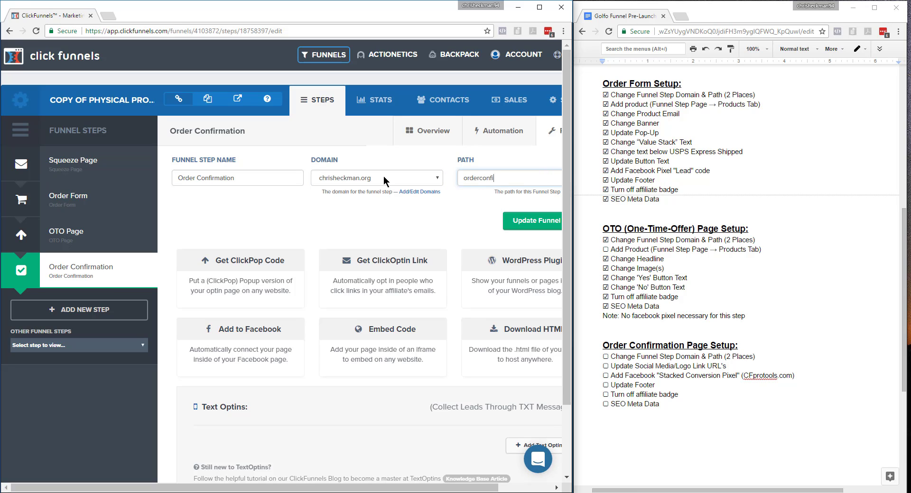
{"action": "type", "text": "rmation"}
{"action": "left_click", "coordinate": [558, 224]}
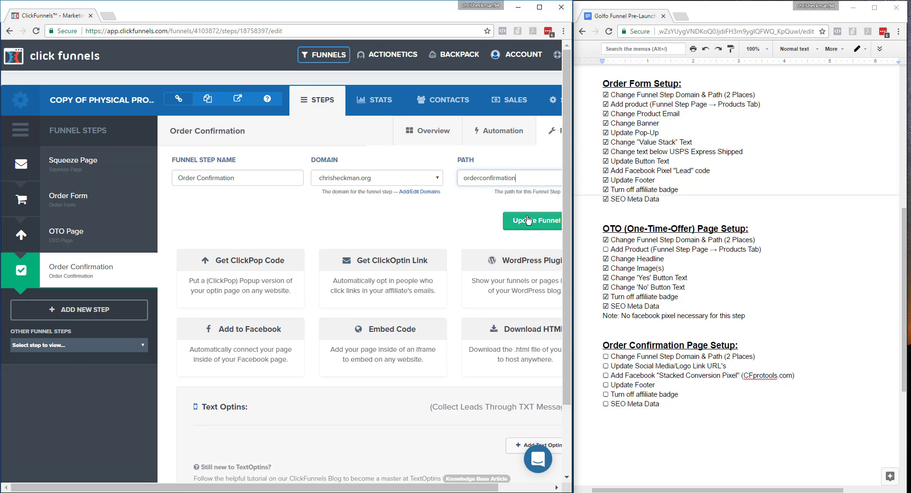
{"action": "scroll", "coordinate": [567, 247], "scroll_direction": "down", "scroll_amount": 2}
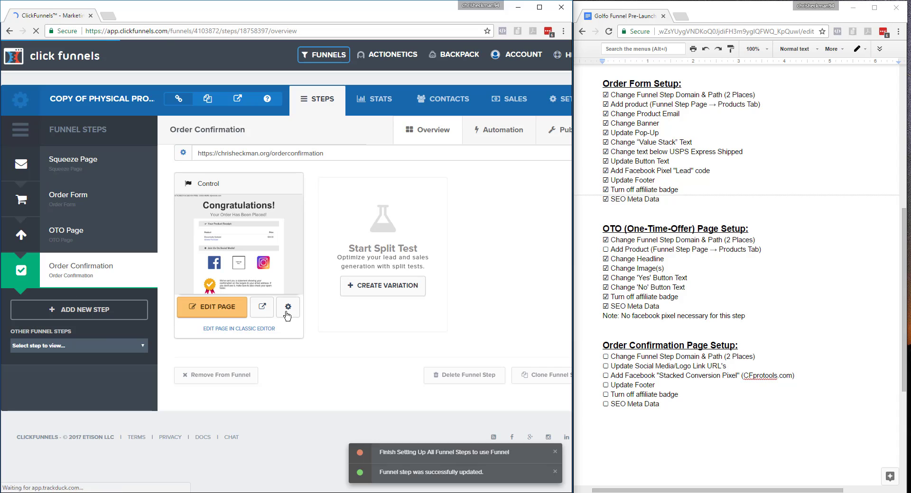
In the Order Confirmation page variation's settings, choose the .org domain for the page.
{"action": "left_click", "coordinate": [288, 311]}
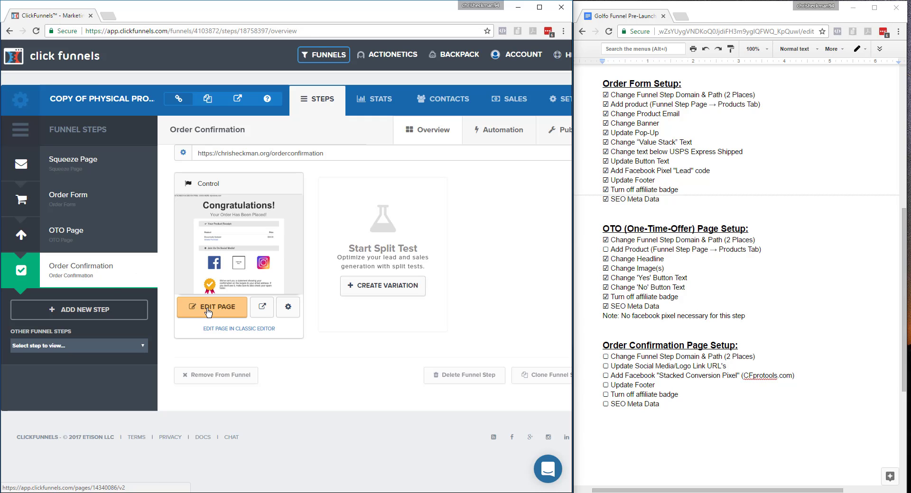
{"action": "left_click", "coordinate": [207, 311]}
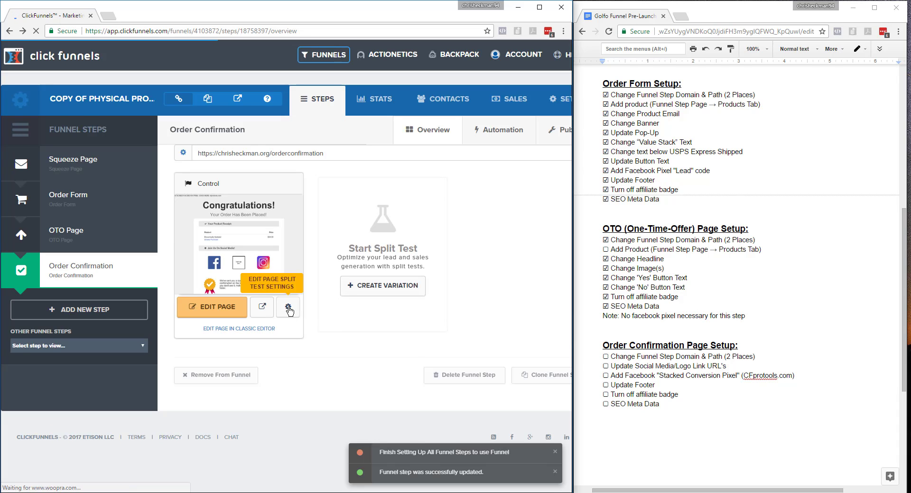
{"action": "left_click", "coordinate": [289, 311]}
{"action": "left_click", "coordinate": [284, 299]}
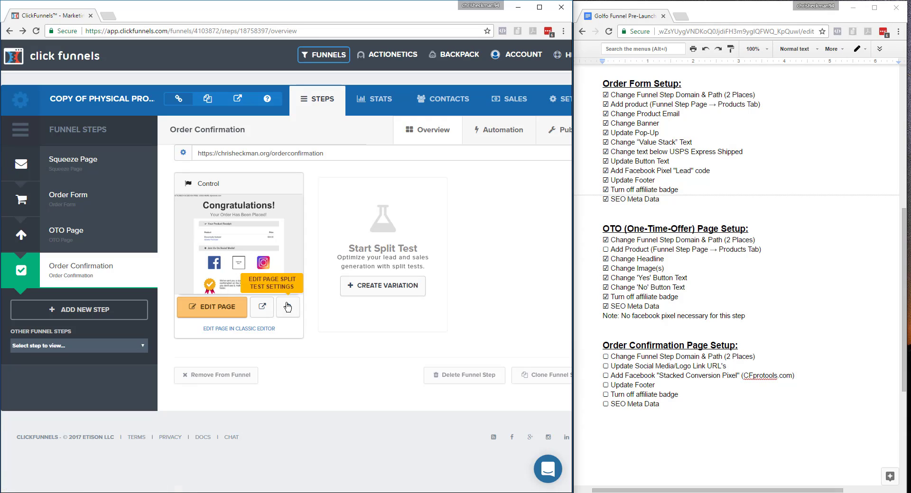
{"action": "left_click", "coordinate": [286, 305]}
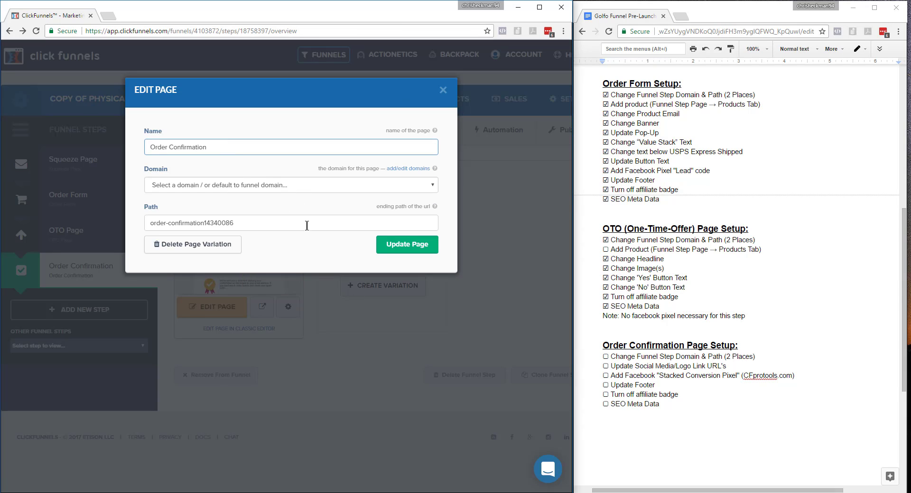
{"action": "left_click", "coordinate": [287, 188]}
{"action": "left_click", "coordinate": [237, 232]}
{"action": "left_click", "coordinate": [235, 190]}
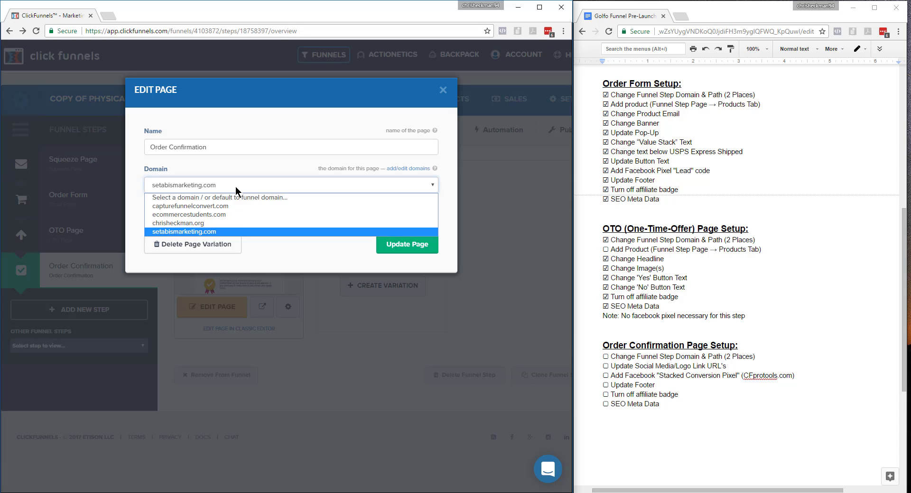
{"action": "left_click", "coordinate": [215, 214]}
{"action": "left_click", "coordinate": [224, 186]}
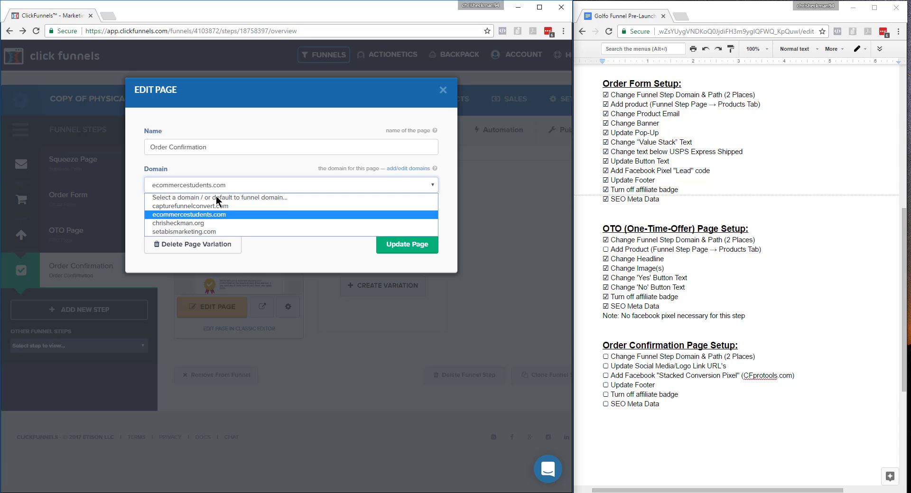
{"action": "left_click", "coordinate": [211, 223]}
Set the Order Confirmation page variation's path to "orderconfirmation" and update the page.
{"action": "left_click_drag", "start_coordinate": [246, 227], "coordinate": [85, 230]}
{"action": "type", "text": "orderconfirmation"}
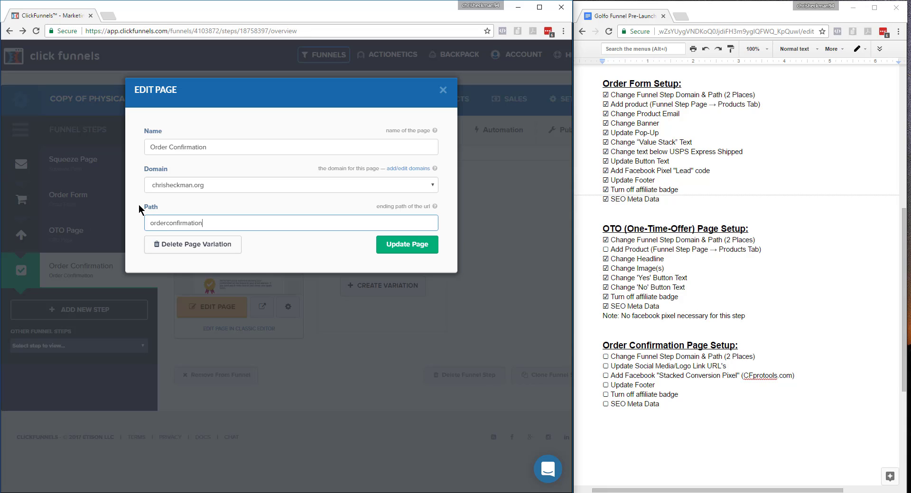
{"action": "left_click_drag", "start_coordinate": [140, 209], "coordinate": [124, 231]}
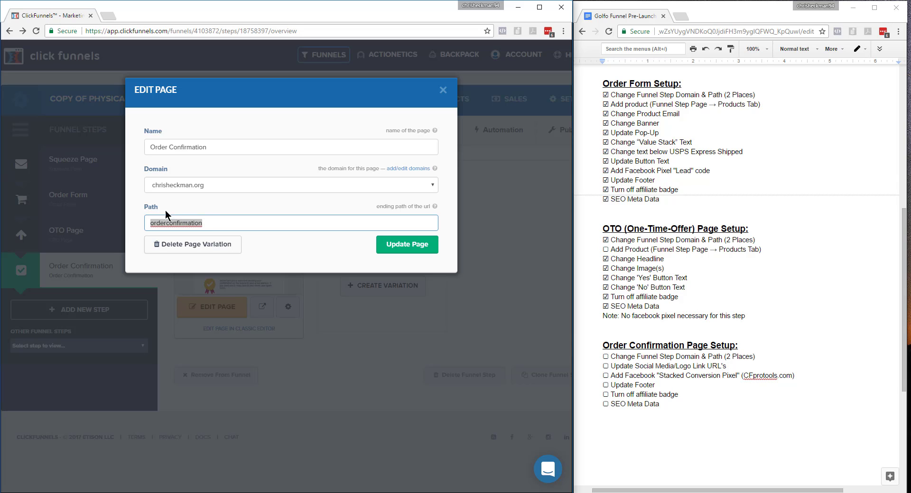
{"action": "left_click", "coordinate": [206, 223]}
{"action": "left_click", "coordinate": [396, 245]}
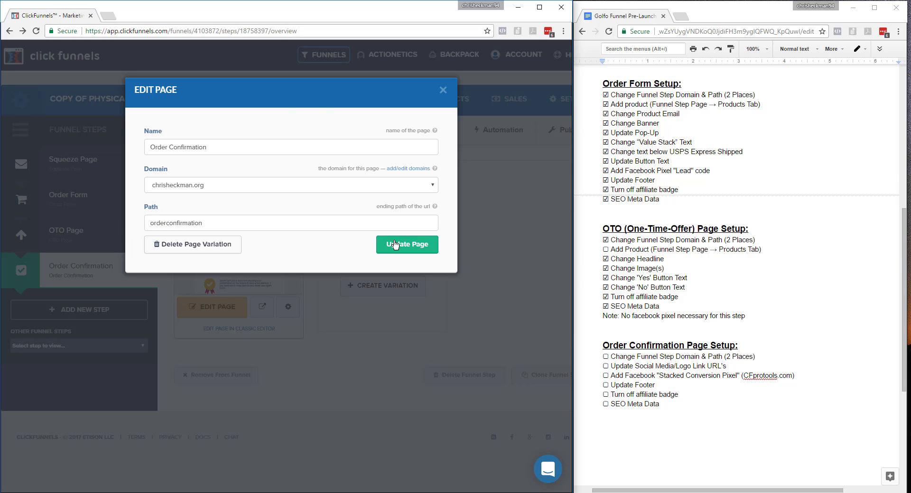
Open the Order Confirmation page for editing and check off its Change Funnel Step Domain & Path item in the checklist.
{"action": "left_click", "coordinate": [214, 309]}
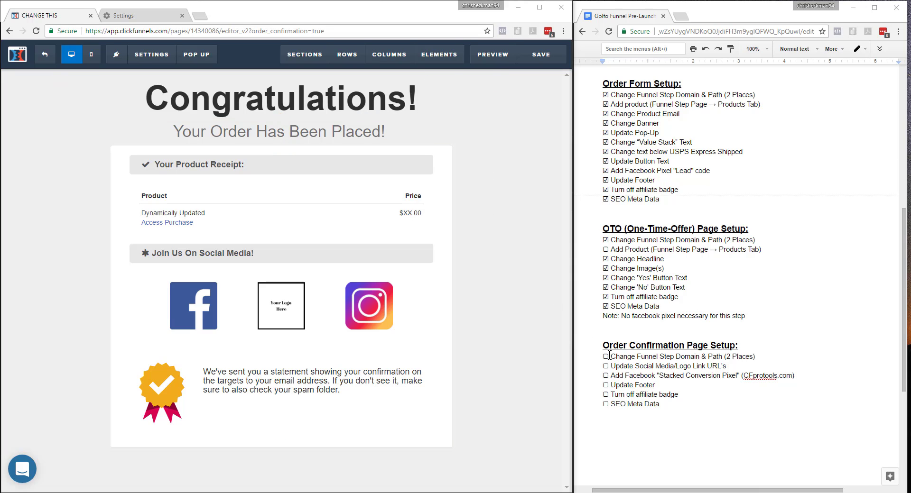
{"action": "left_click_drag", "start_coordinate": [610, 356], "coordinate": [604, 357]}
{"action": "type", "text": "☑"}
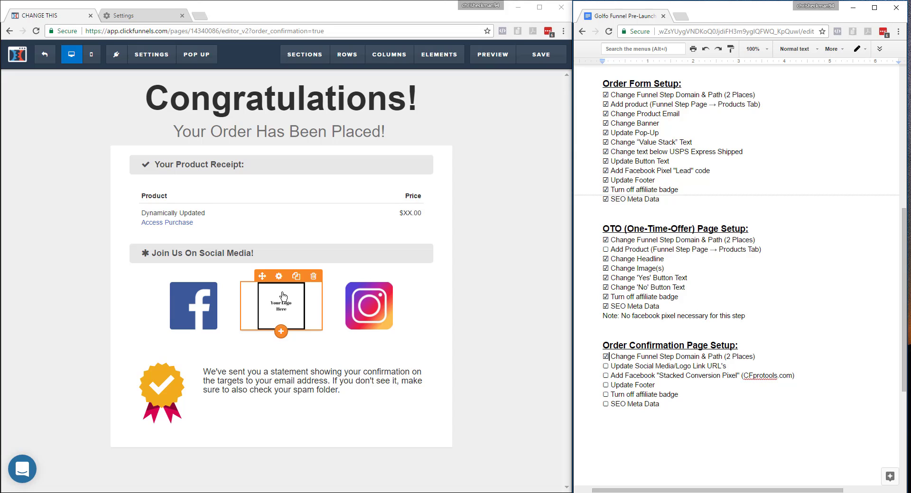
Replace the "Your Logo Here" placeholder between the social media icons with the golf club image from the library.
{"action": "left_click", "coordinate": [279, 278]}
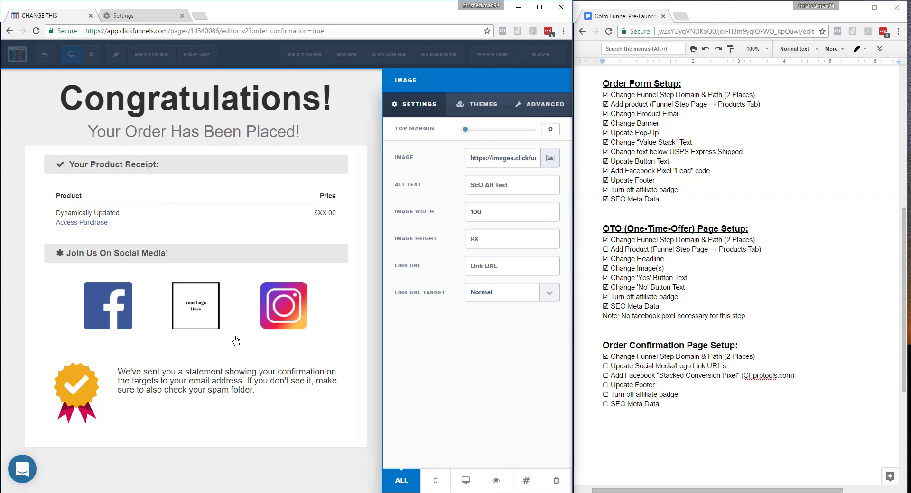
{"action": "left_click", "coordinate": [550, 158]}
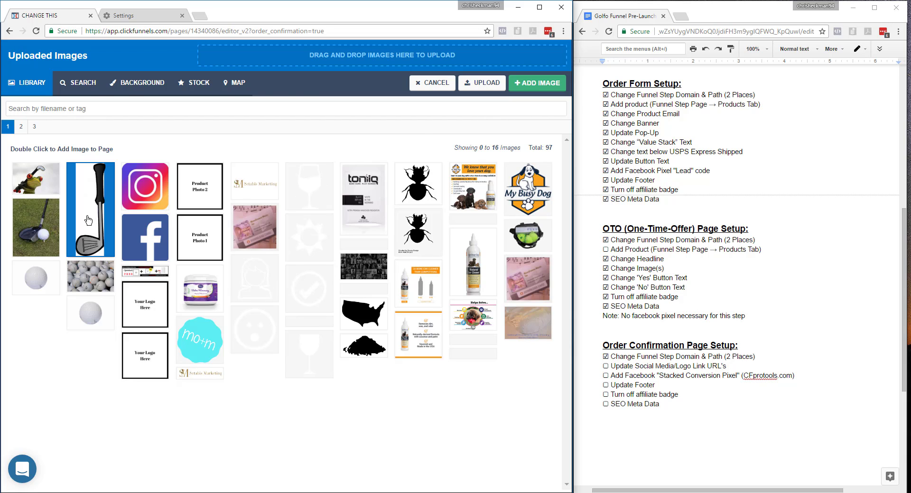
{"action": "double_click", "coordinate": [91, 220]}
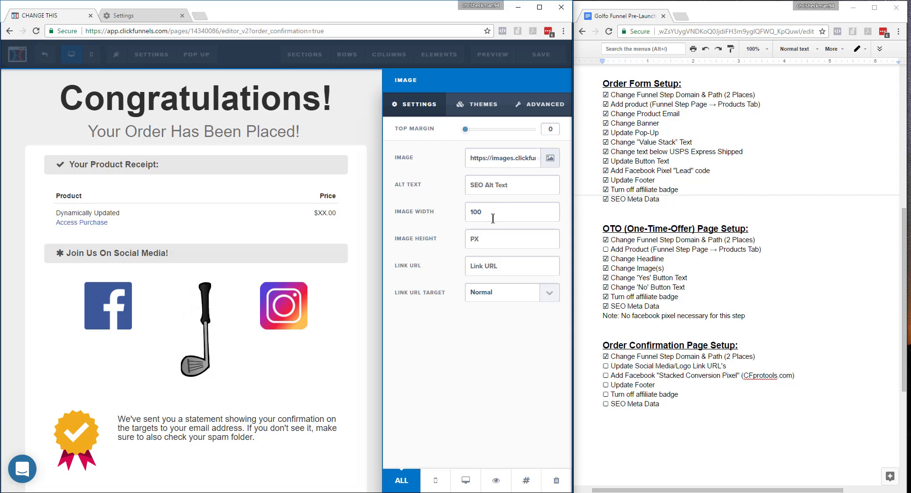
Set the golf club image's height to 125 px and close the image settings.
{"action": "left_click", "coordinate": [497, 234]}
{"action": "type", "text": "150"}
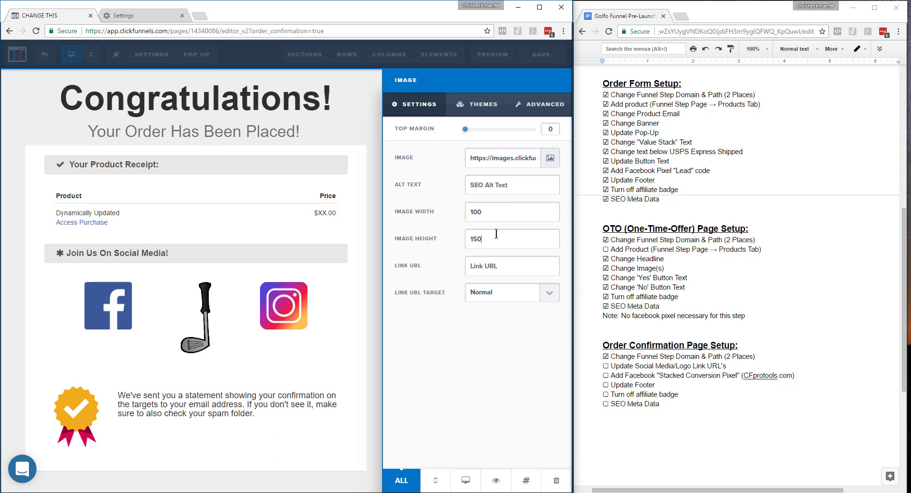
{"action": "left_click_drag", "start_coordinate": [497, 234], "coordinate": [448, 252]}
{"action": "type", "text": "125"}
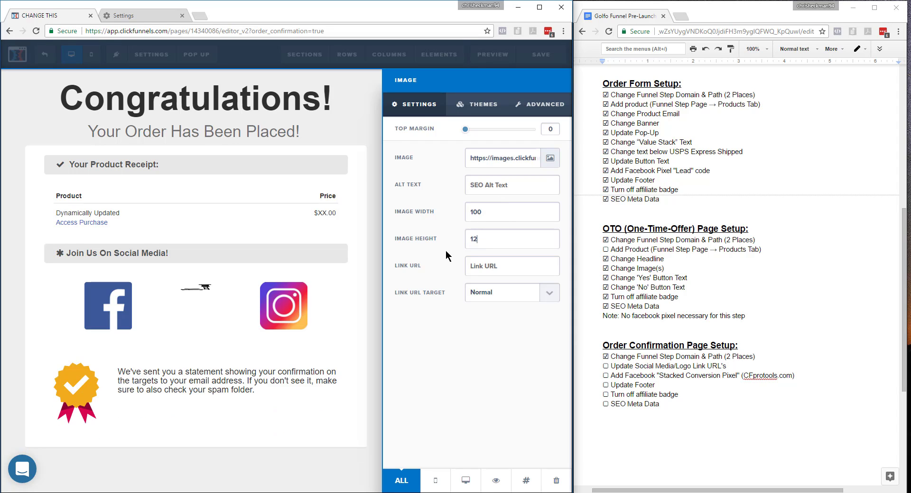
{"action": "left_click", "coordinate": [359, 318]}
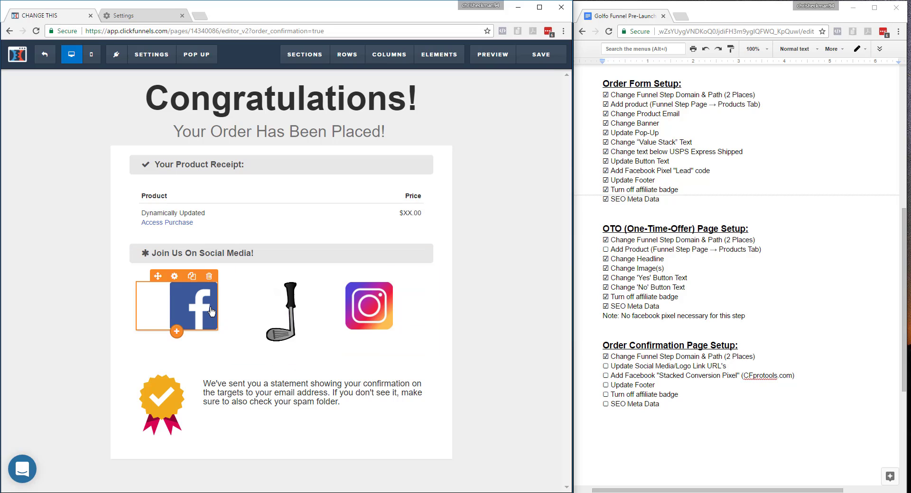
{"action": "left_click", "coordinate": [174, 277]}
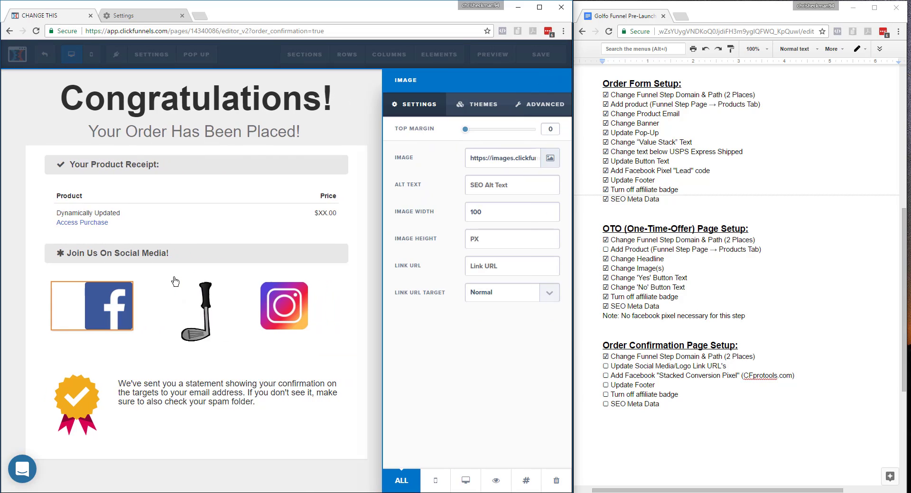
{"action": "left_click", "coordinate": [509, 271]}
{"action": "type", "text": "#"}
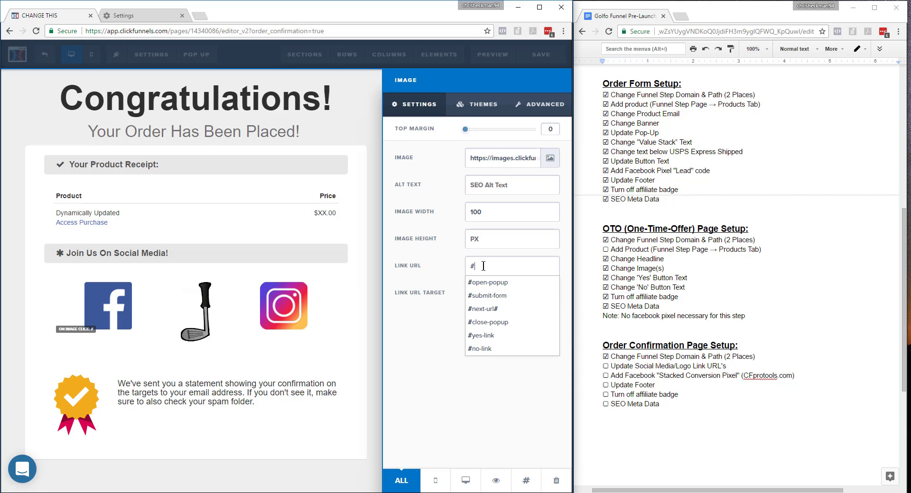
{"action": "left_click_drag", "start_coordinate": [483, 266], "coordinate": [443, 273]}
{"action": "key", "text": "BackSpace"}
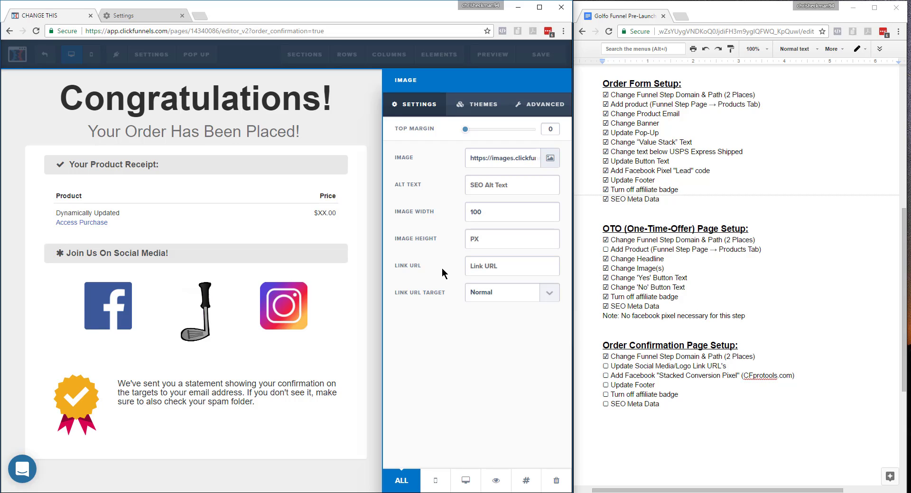
{"action": "type", "text": "w"}
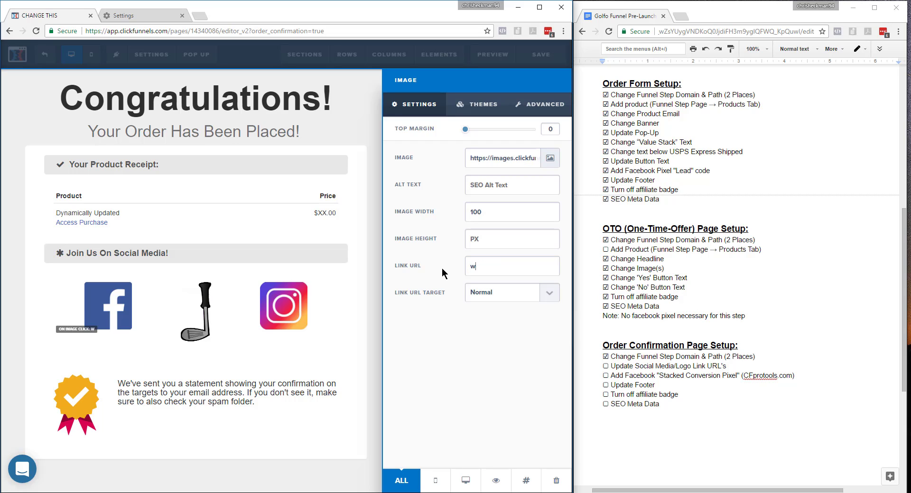
{"action": "type", "text": "ww.facebook.com/golfog"}
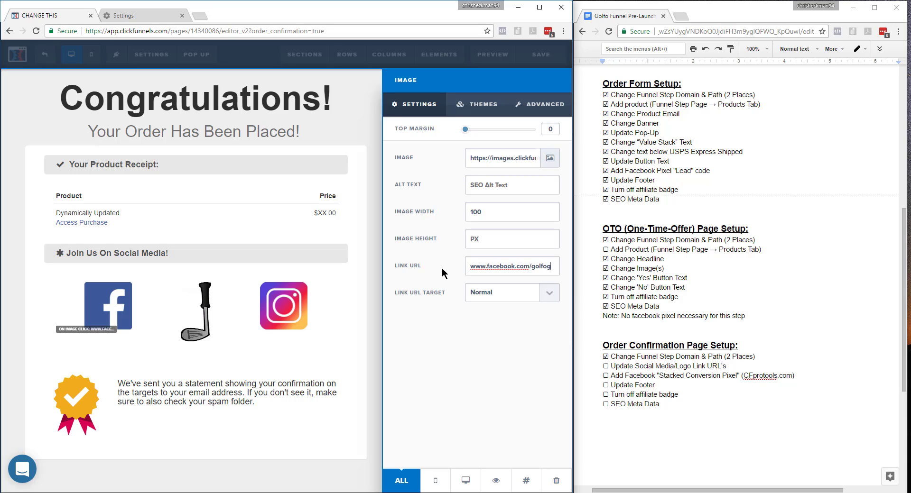
{"action": "type", "text": "olf"}
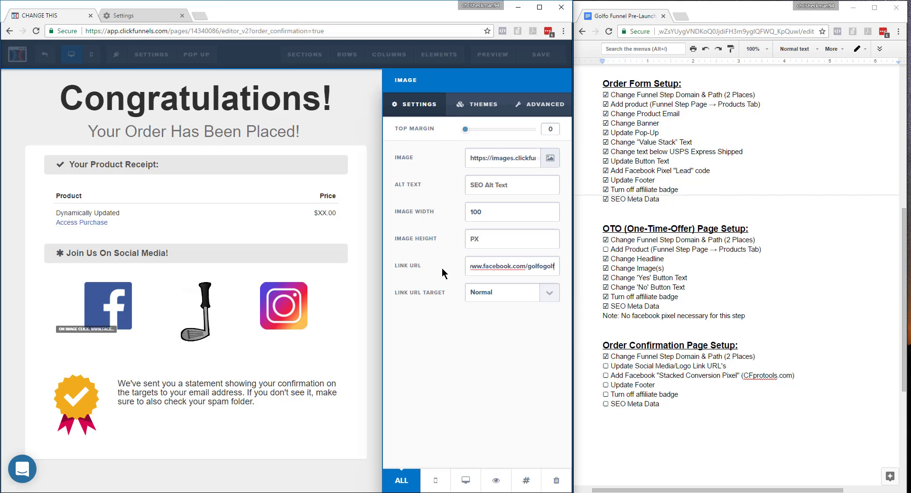
{"action": "left_click", "coordinate": [373, 351]}
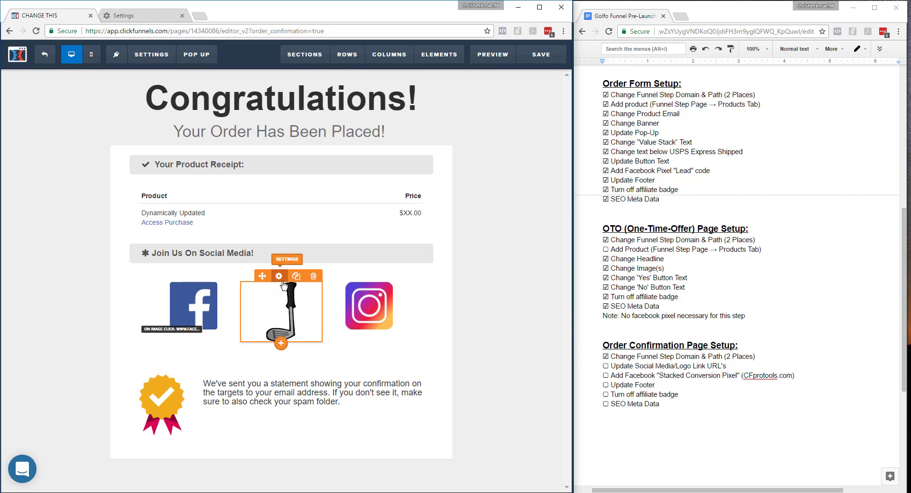
{"action": "left_click", "coordinate": [298, 310]}
{"action": "left_click", "coordinate": [506, 266]}
{"action": "type", "text": "#"}
{"action": "left_click_drag", "start_coordinate": [506, 265], "coordinate": [426, 265]}
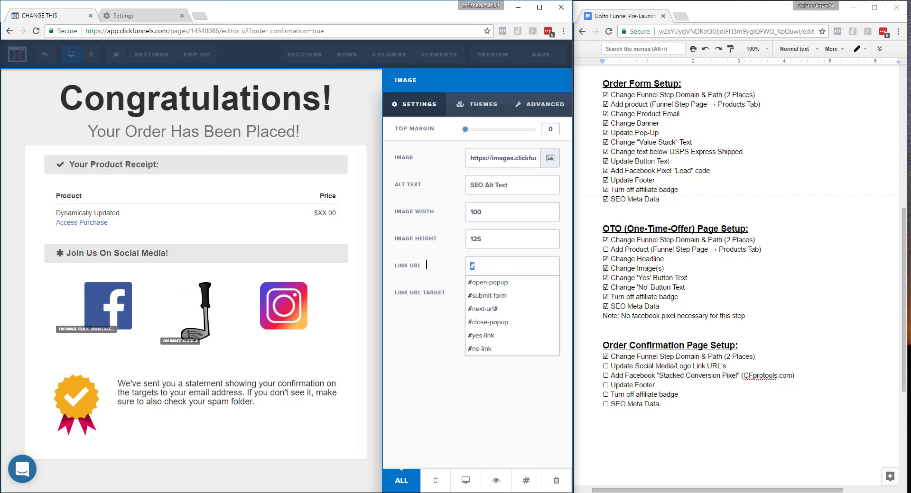
{"action": "type", "text": "www."}
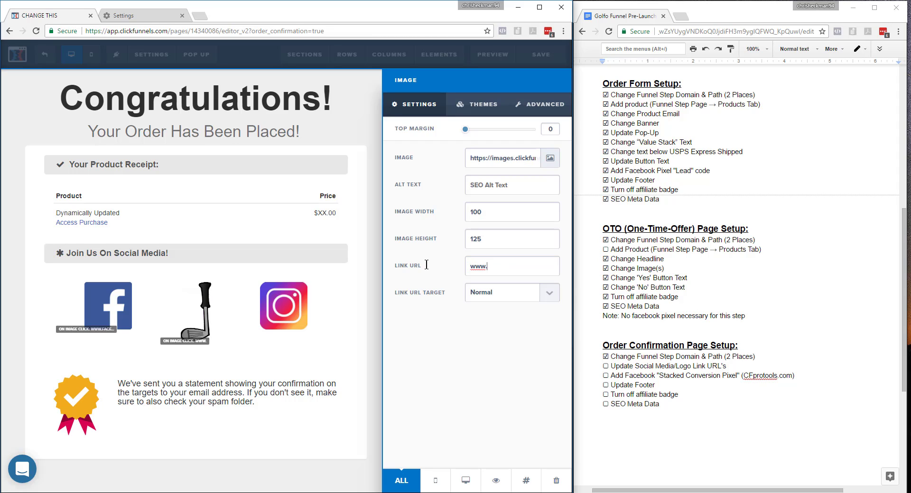
{"action": "type", "text": "golfogolf.com"}
{"action": "left_click", "coordinate": [359, 341]}
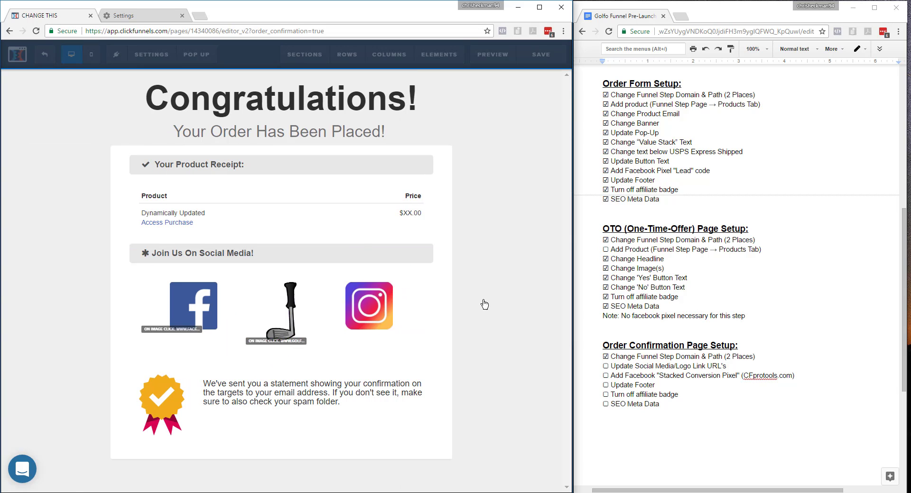
{"action": "left_click", "coordinate": [503, 267]}
{"action": "left_click_drag", "start_coordinate": [503, 267], "coordinate": [448, 267]}
{"action": "type", "text": "w"}
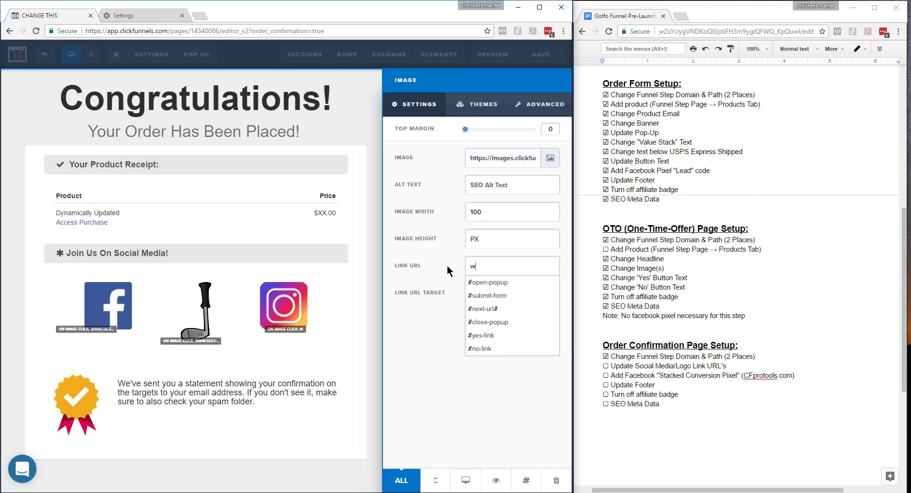
{"action": "type", "text": "ww.instagram.com/golfgolf"}
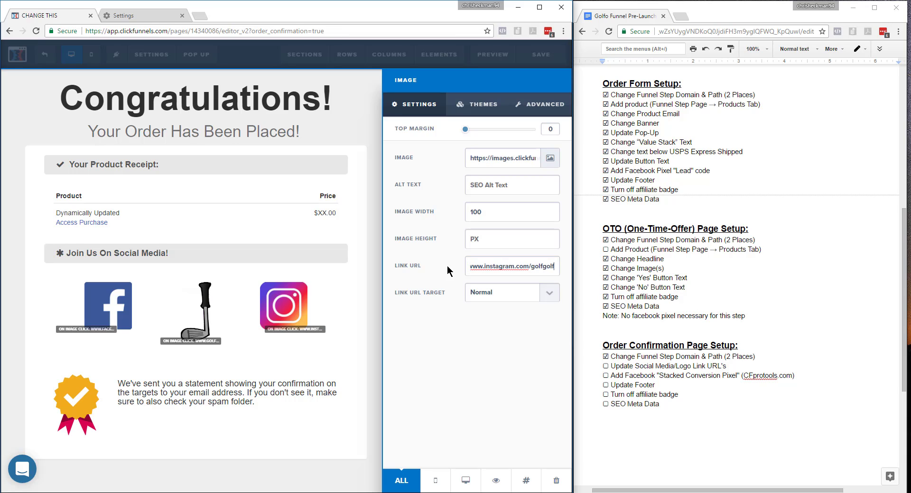
{"action": "key", "text": "BackSpace"}
{"action": "key", "text": "BackSpace"}
{"action": "key", "text": "BackSpace"}
{"action": "key", "text": "BackSpace"}
{"action": "type", "text": "ogolf"}
{"action": "left_click", "coordinate": [348, 378]}
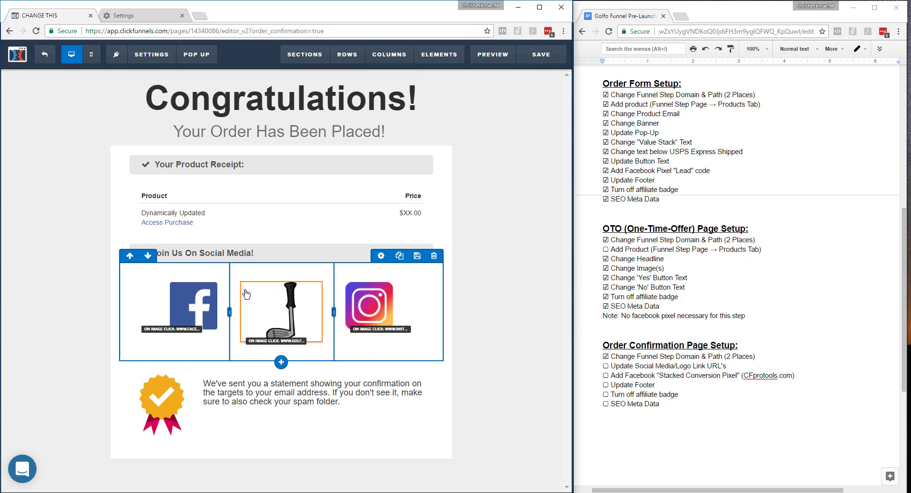
Check off Update Social Media/Logo Link URL's in the checklist and highlight the CFprotools.com reference for the stacked conversion pixel.
{"action": "left_click", "coordinate": [608, 365]}
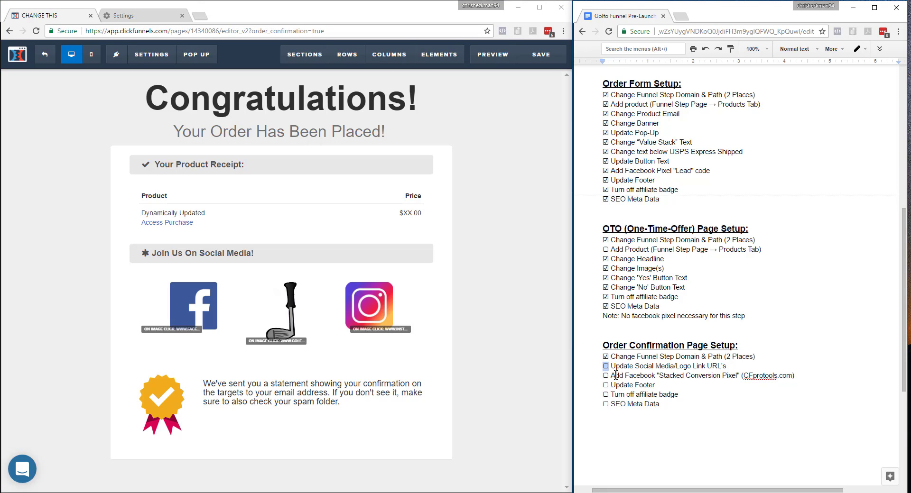
{"action": "type", "text": "☑"}
{"action": "left_click", "coordinate": [515, 222]}
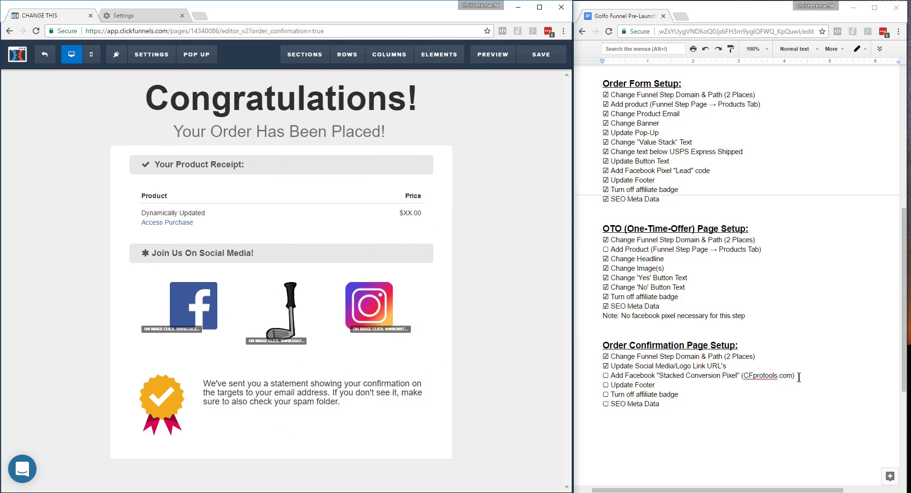
{"action": "left_click_drag", "start_coordinate": [792, 375], "coordinate": [749, 375]}
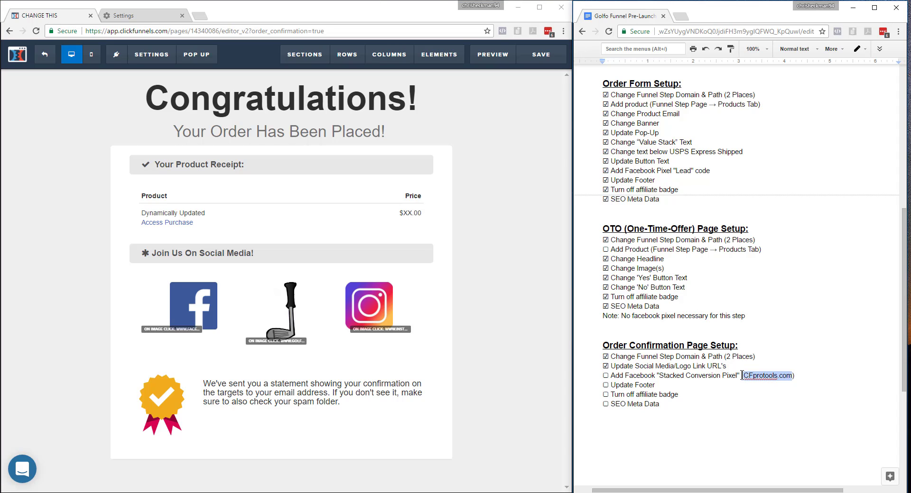
{"action": "left_click", "coordinate": [488, 264]}
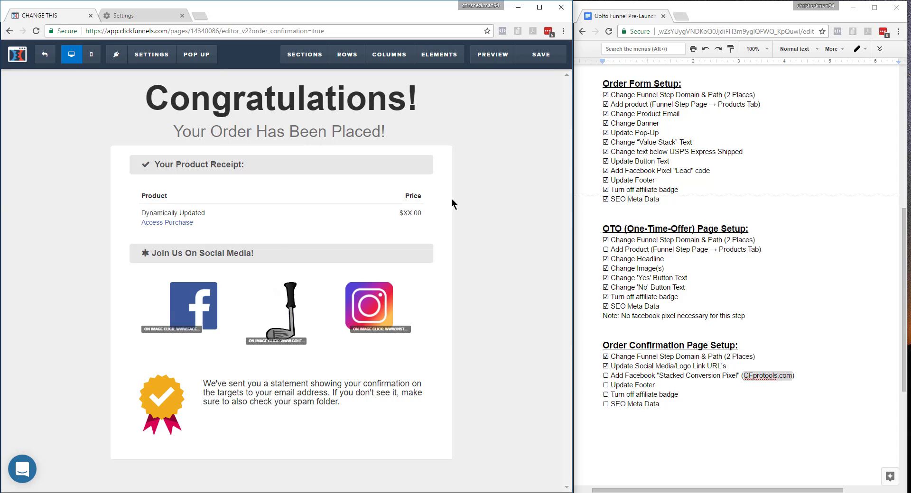
Check the affiliate badge option in the Order Confirmation page's general settings and close them.
{"action": "mouse_move", "coordinate": [152, 54]}
{"action": "left_click", "coordinate": [170, 190]}
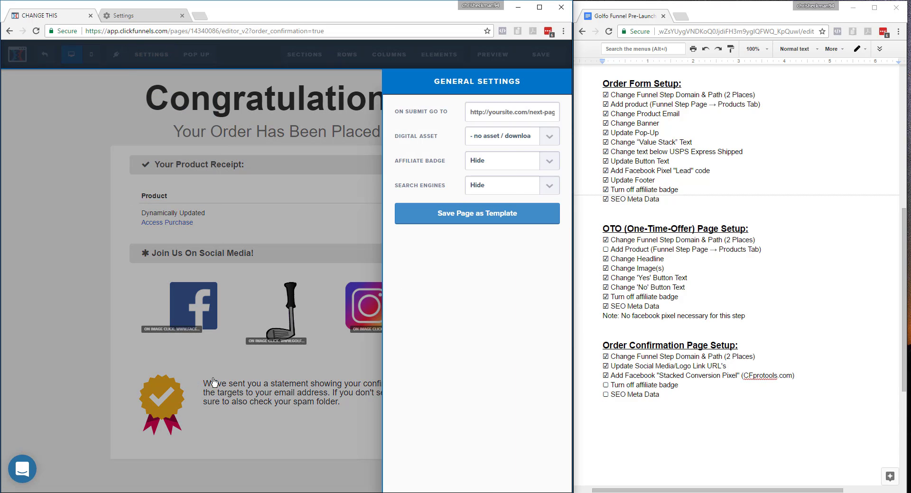
{"action": "left_click", "coordinate": [72, 171]}
Fill in the SEO meta data with the title "Order Placed!", author "Golfo Golf" and the golf club as social image.
{"action": "mouse_move", "coordinate": [152, 56]}
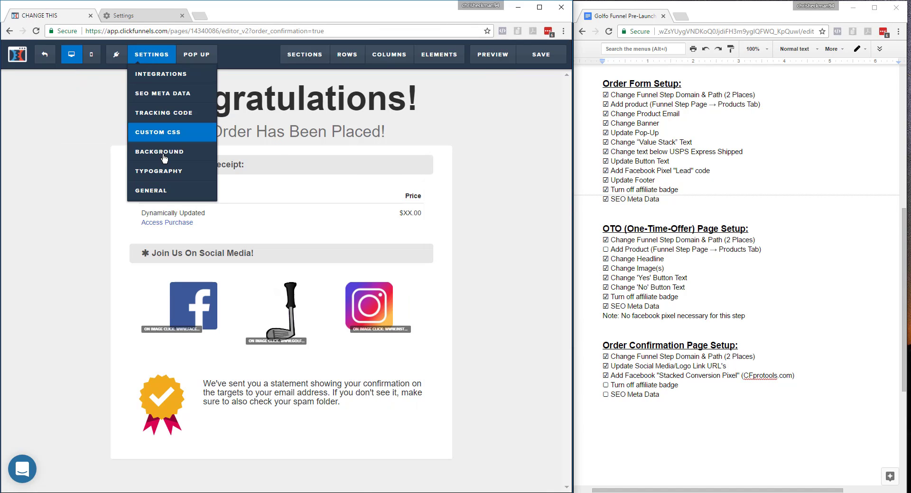
{"action": "left_click", "coordinate": [163, 95]}
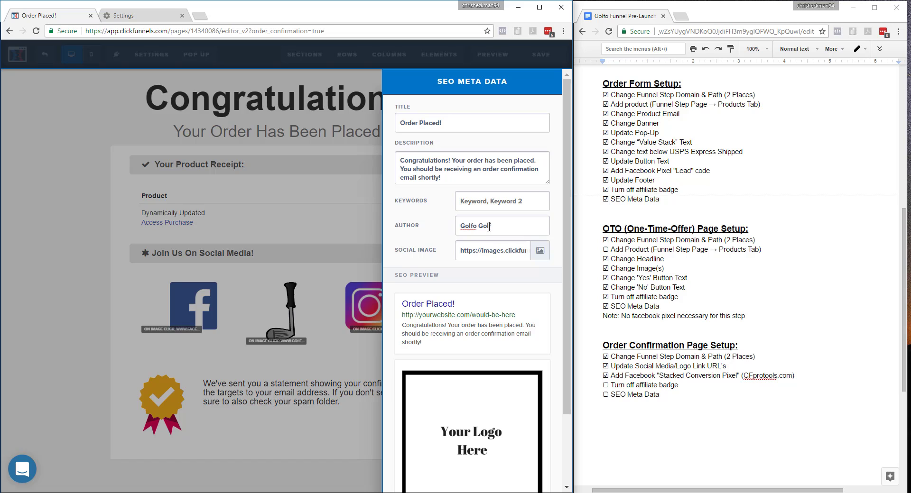
{"action": "left_click", "coordinate": [540, 250]}
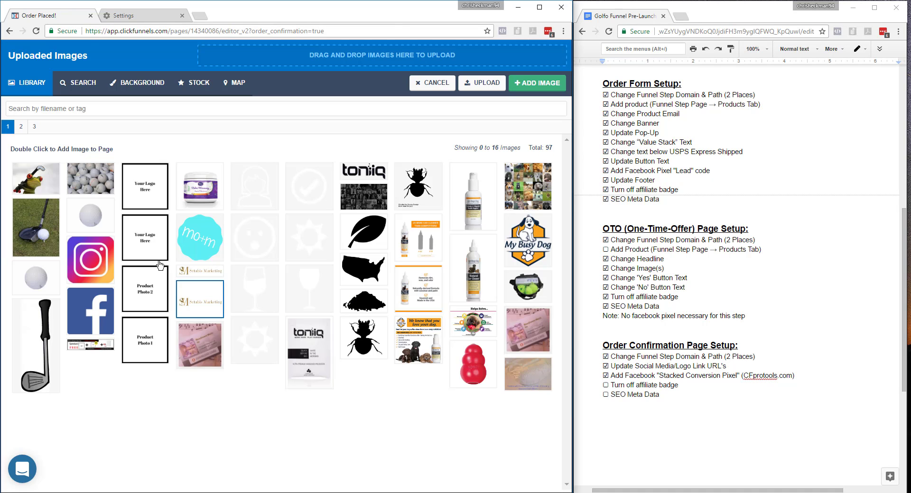
{"action": "double_click", "coordinate": [45, 333]}
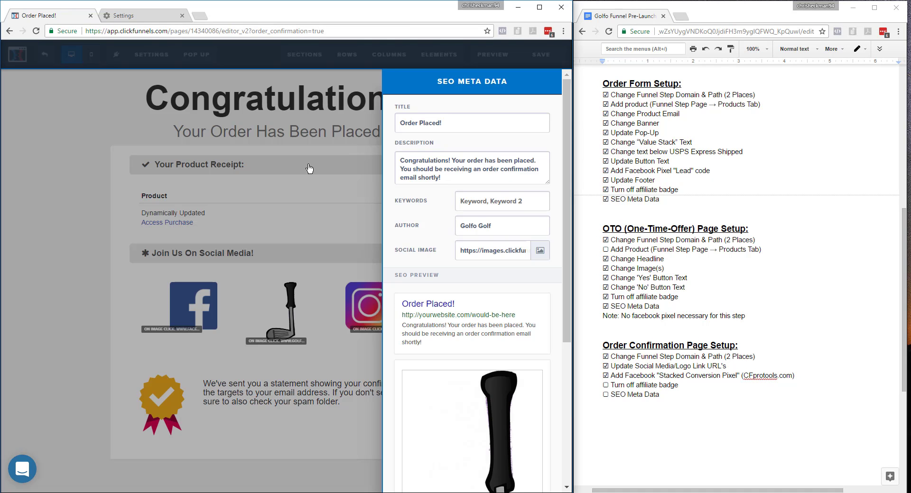
{"action": "left_click", "coordinate": [309, 168]}
Save the Order Confirmation page, preview it in a separate tab and close the preview.
{"action": "left_click", "coordinate": [544, 54]}
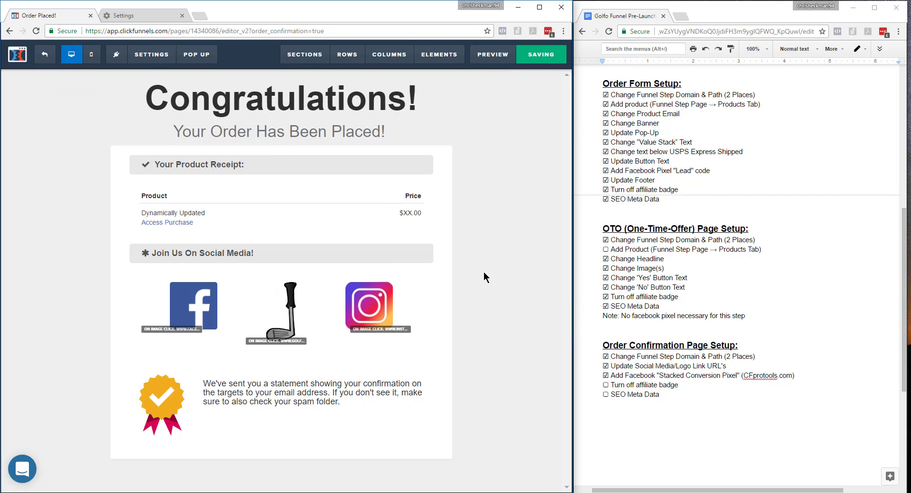
{"action": "left_click", "coordinate": [491, 62]}
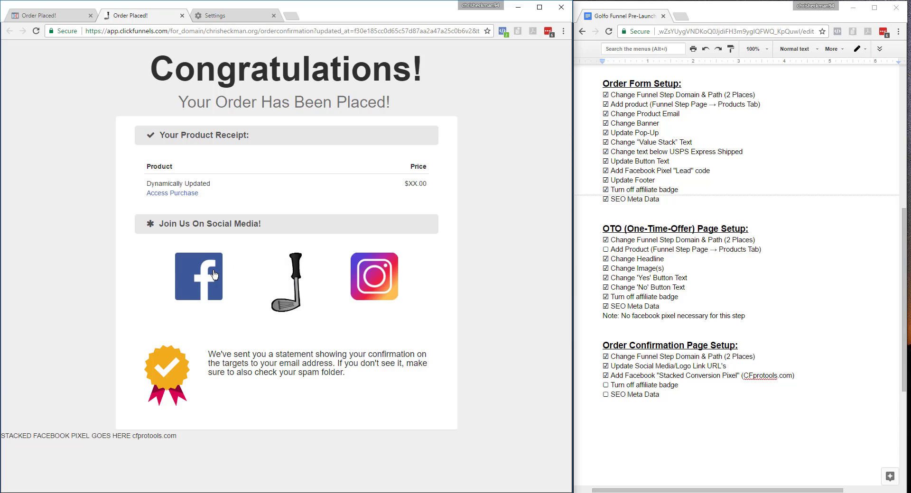
{"action": "key", "text": "ctrl+w"}
Check off Turn off affiliate badge and SEO Meta Data in the Order Confirmation checklist.
{"action": "double_click", "coordinate": [606, 385]}
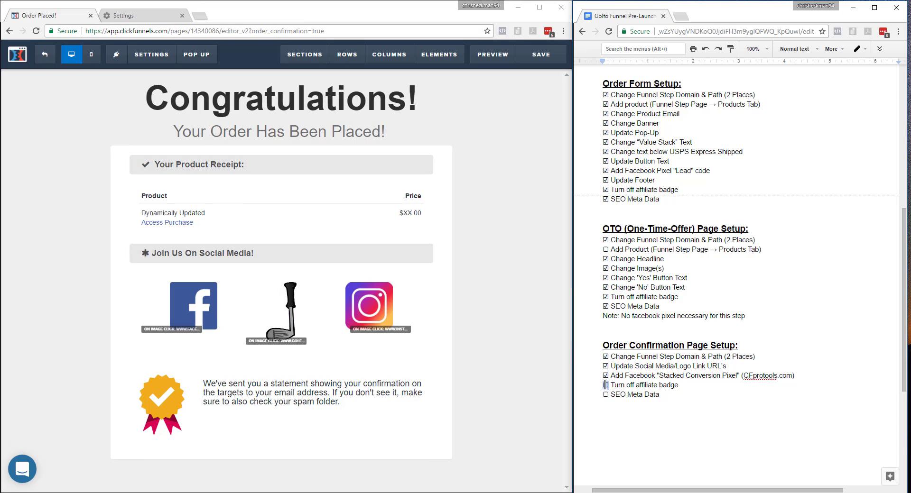
{"action": "type", "text": "☑"}
{"action": "type", "text": "☑"}
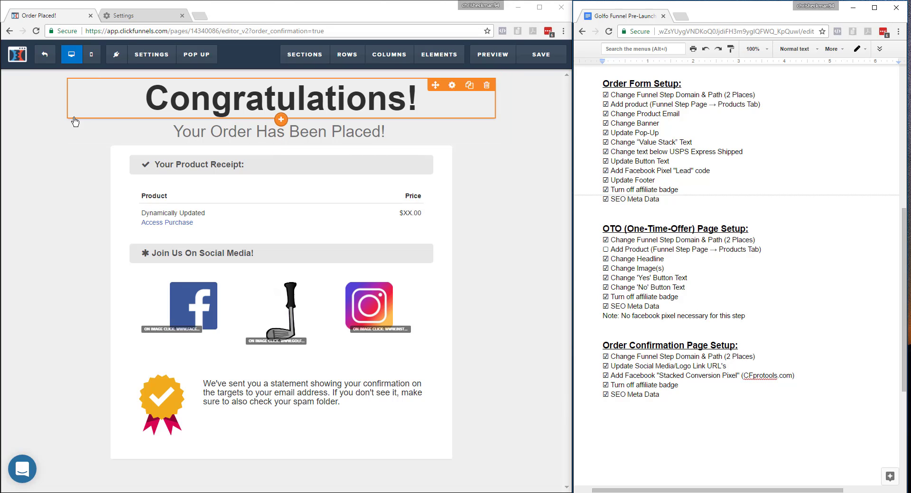
Exit the Order Confirmation editor and open the Squeeze Page step for editing.
{"action": "left_click", "coordinate": [48, 59]}
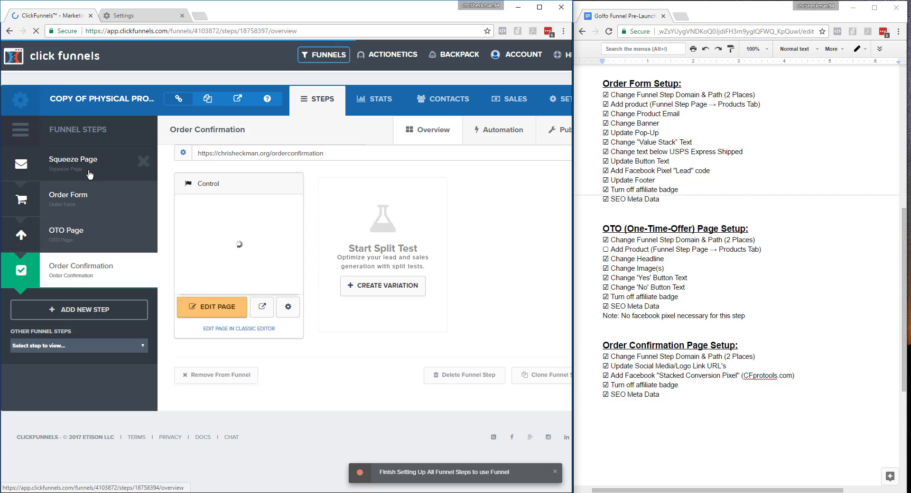
{"action": "left_click", "coordinate": [90, 175]}
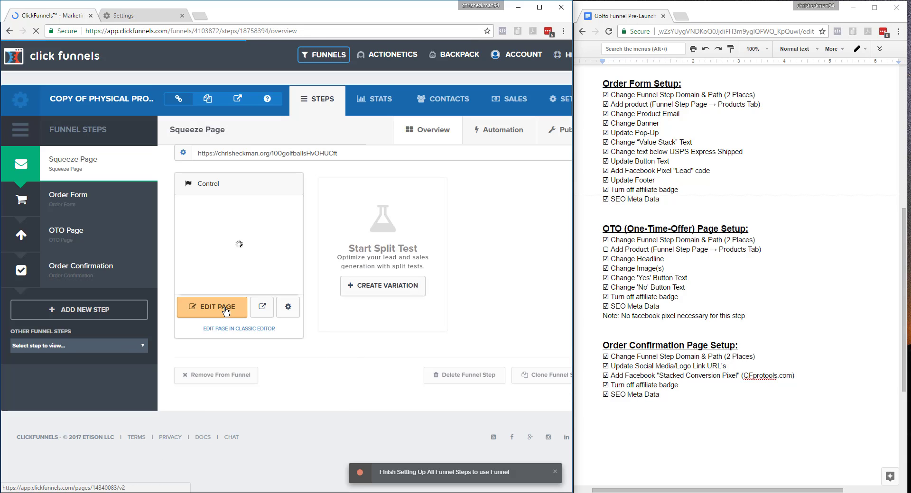
{"action": "left_click", "coordinate": [225, 311]}
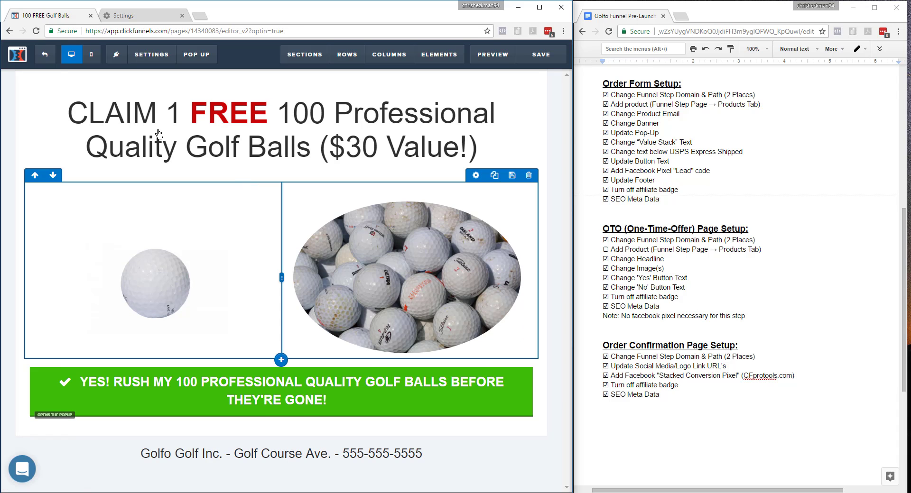
Review the Squeeze Page in mobile view and set the golf ball images' two-column row top padding to 0.
{"action": "left_click", "coordinate": [92, 56]}
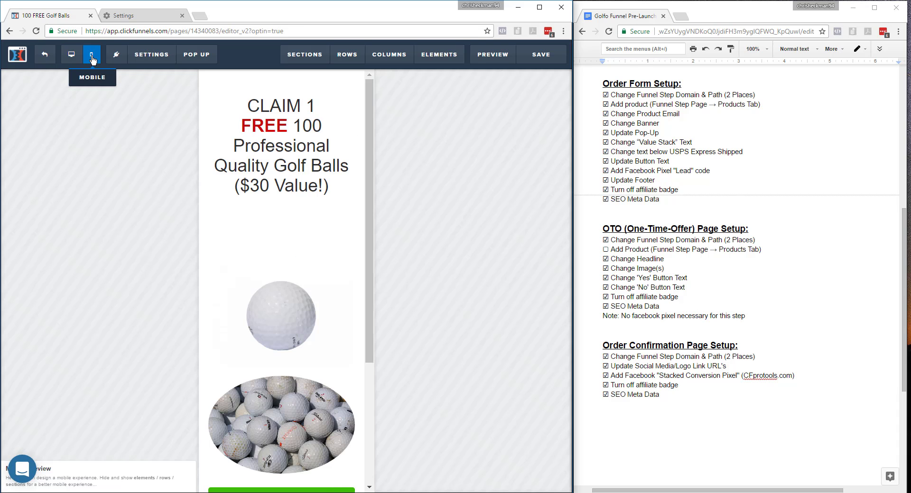
{"action": "left_click_drag", "start_coordinate": [373, 235], "coordinate": [338, 219]}
{"action": "scroll", "coordinate": [356, 288], "scroll_direction": "down", "scroll_amount": 3}
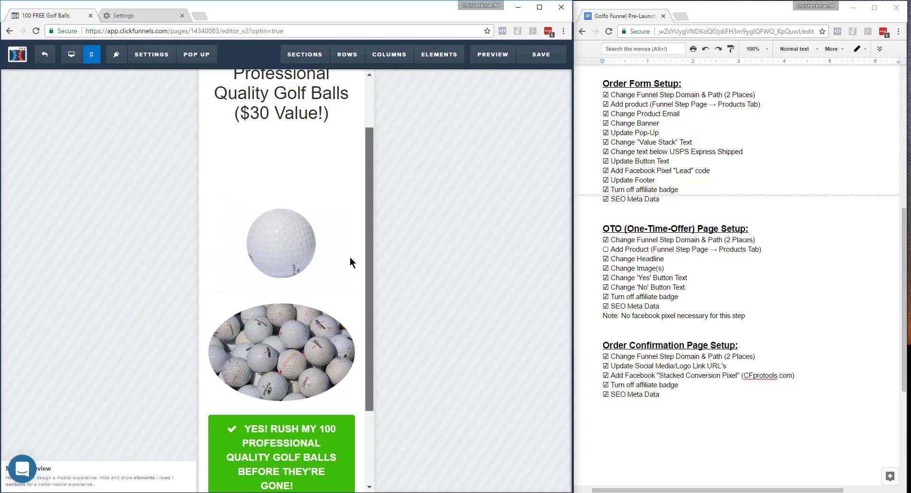
{"action": "scroll", "coordinate": [350, 247], "scroll_direction": "up", "scroll_amount": 3}
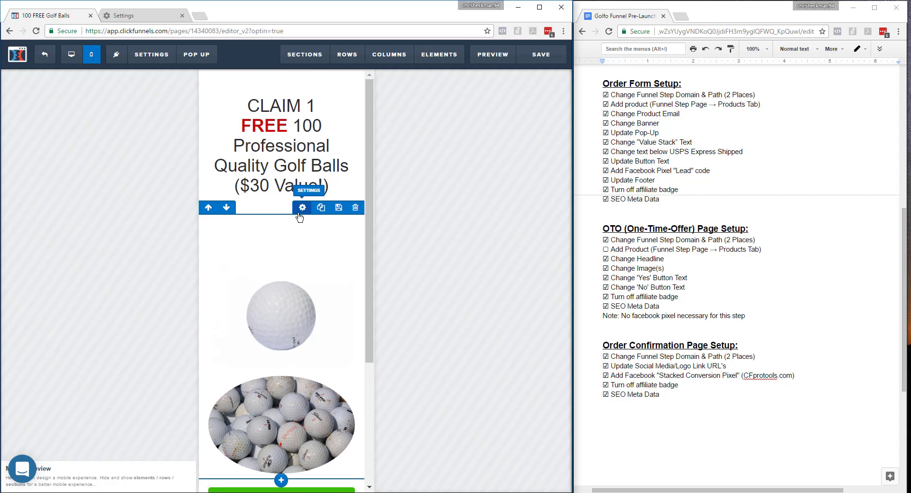
{"action": "left_click", "coordinate": [299, 215]}
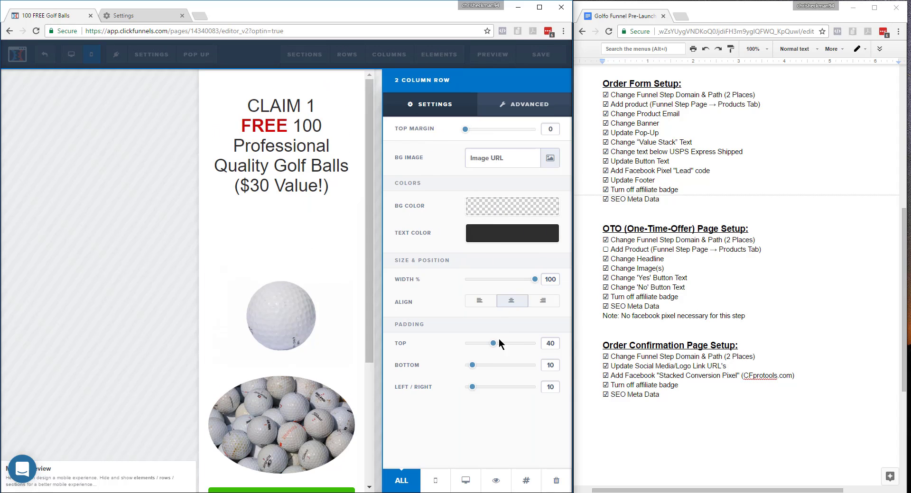
{"action": "left_click_drag", "start_coordinate": [492, 345], "coordinate": [454, 349]}
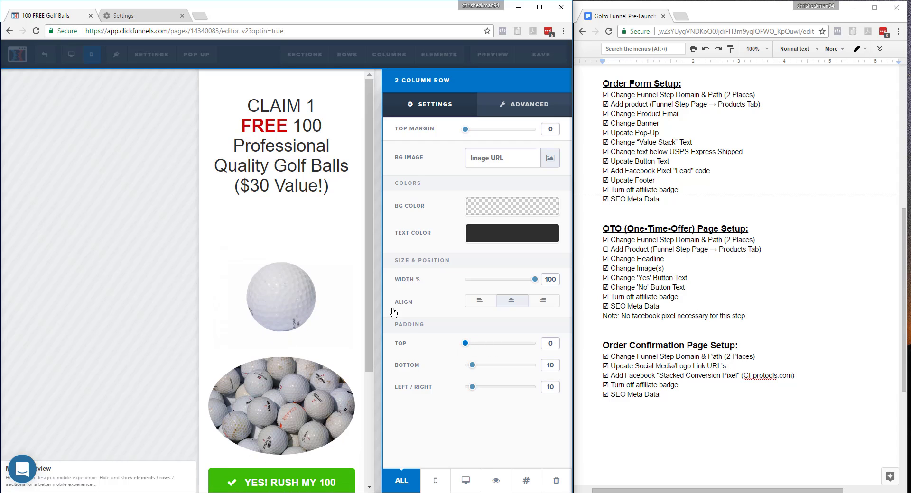
Set the bottom padding of the headline's one-column row to 0.
{"action": "left_click", "coordinate": [335, 168]}
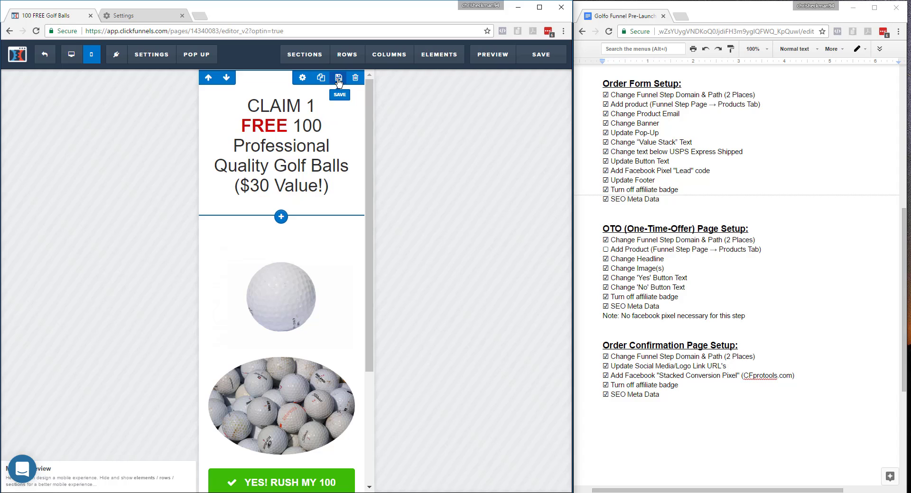
{"action": "left_click", "coordinate": [302, 77]}
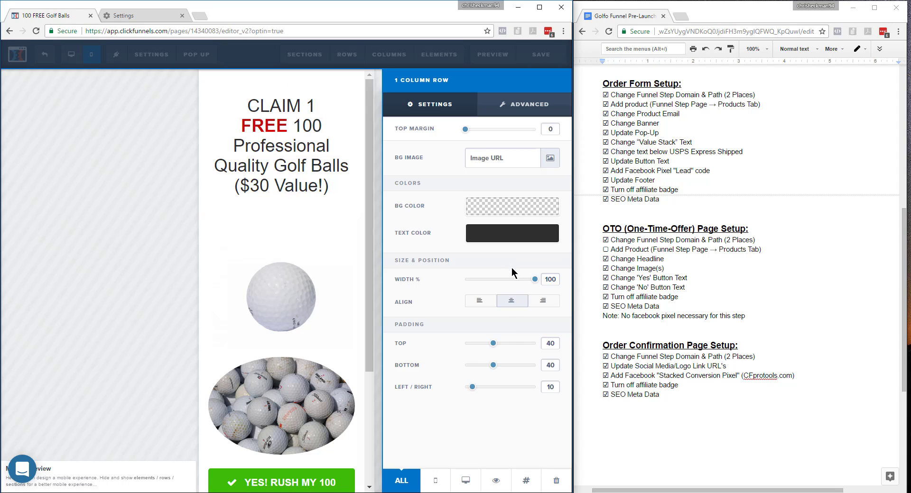
{"action": "left_click_drag", "start_coordinate": [493, 366], "coordinate": [450, 367]}
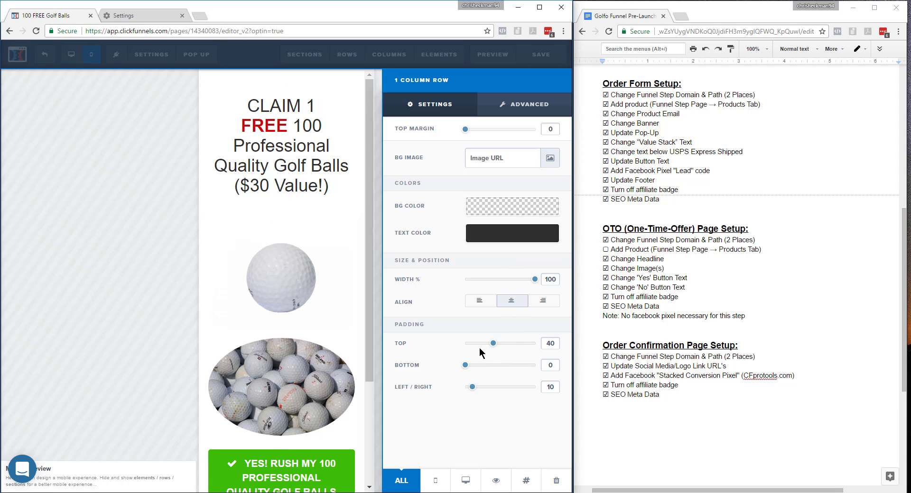
{"action": "left_click", "coordinate": [184, 230]}
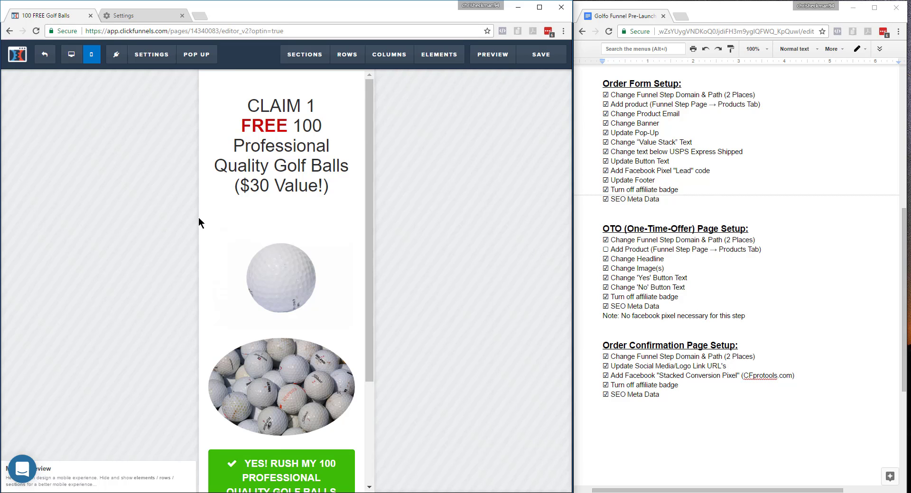
In desktop view, clone the CLAIM 1 FREE headline and make the upper copy visible on desktop only.
{"action": "left_click", "coordinate": [72, 54]}
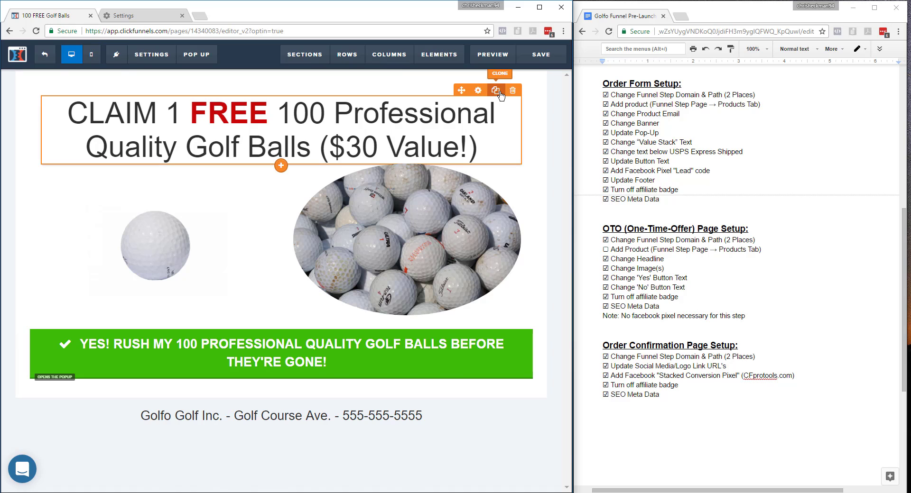
{"action": "left_click", "coordinate": [495, 90]}
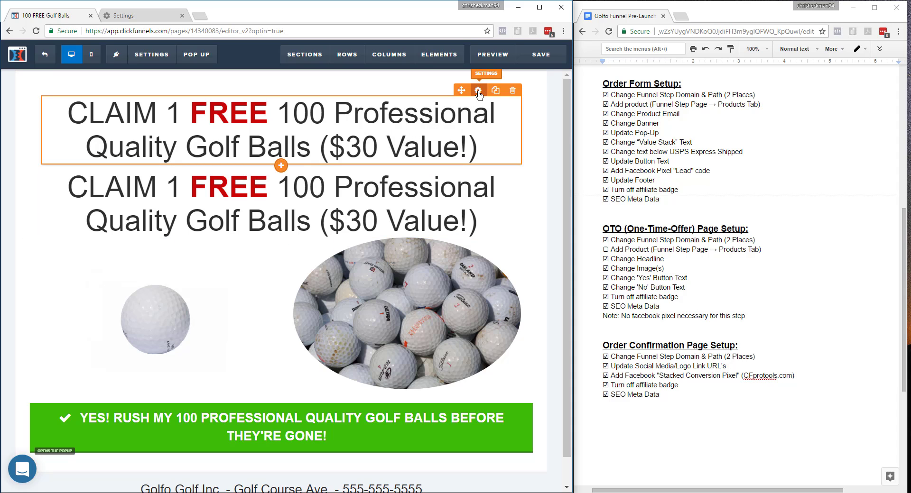
{"action": "left_click", "coordinate": [478, 90]}
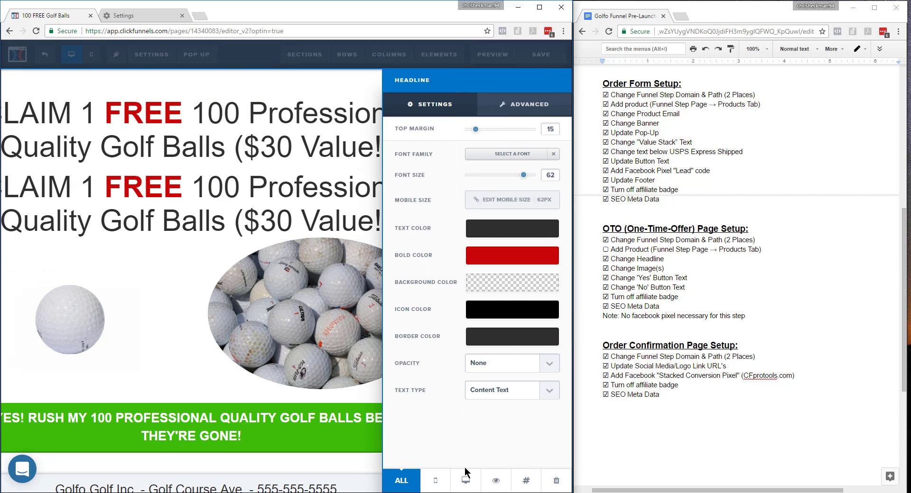
{"action": "left_click", "coordinate": [466, 481]}
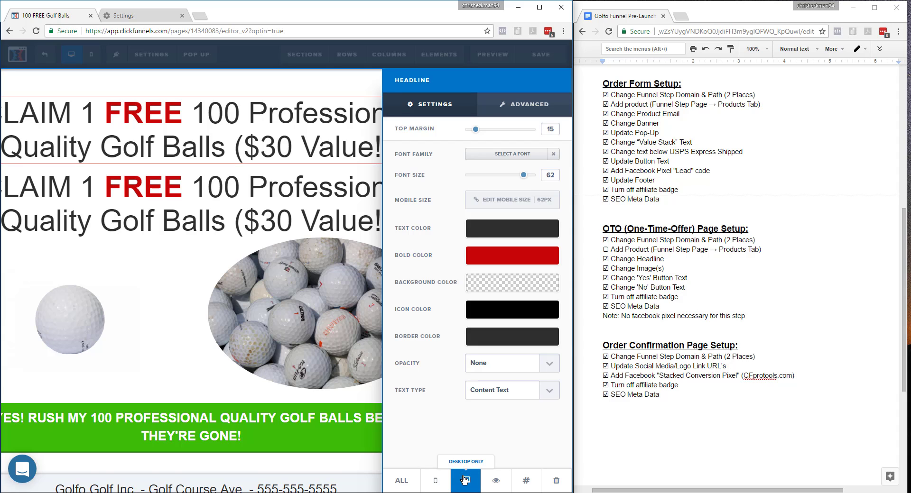
{"action": "left_click", "coordinate": [314, 217]}
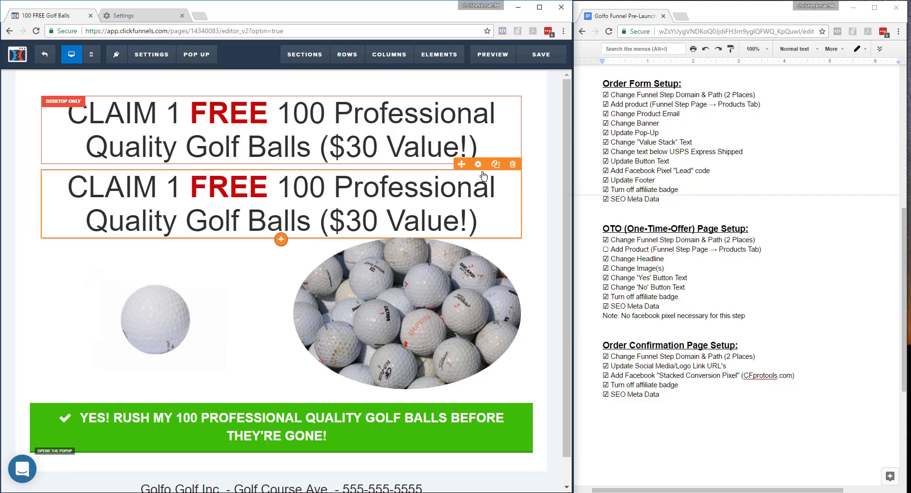
Make the lower headline copy visible on mobile only and set its font size to 42.
{"action": "left_click", "coordinate": [478, 164]}
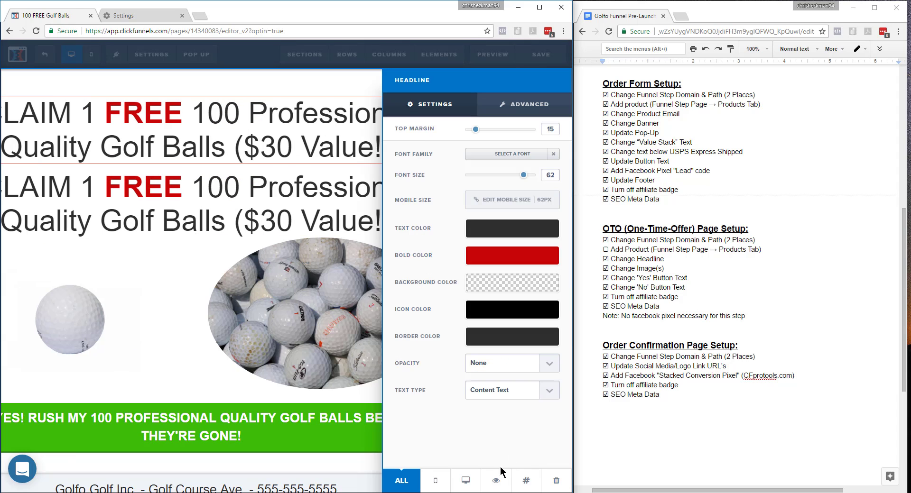
{"action": "left_click", "coordinate": [435, 481]}
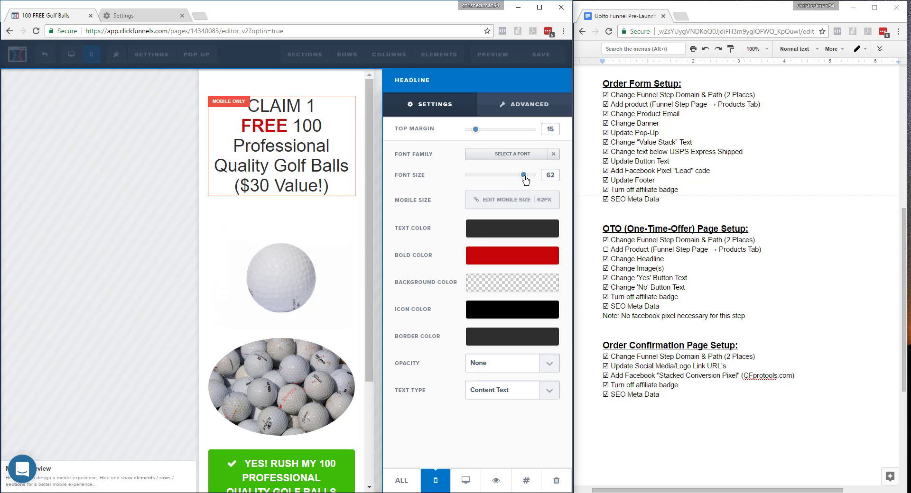
{"action": "left_click_drag", "start_coordinate": [524, 175], "coordinate": [501, 176]}
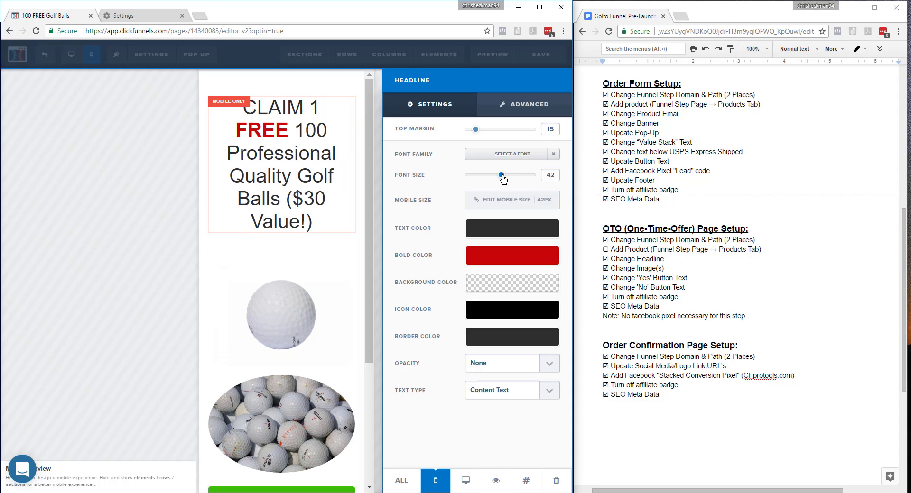
{"action": "left_click", "coordinate": [219, 130]}
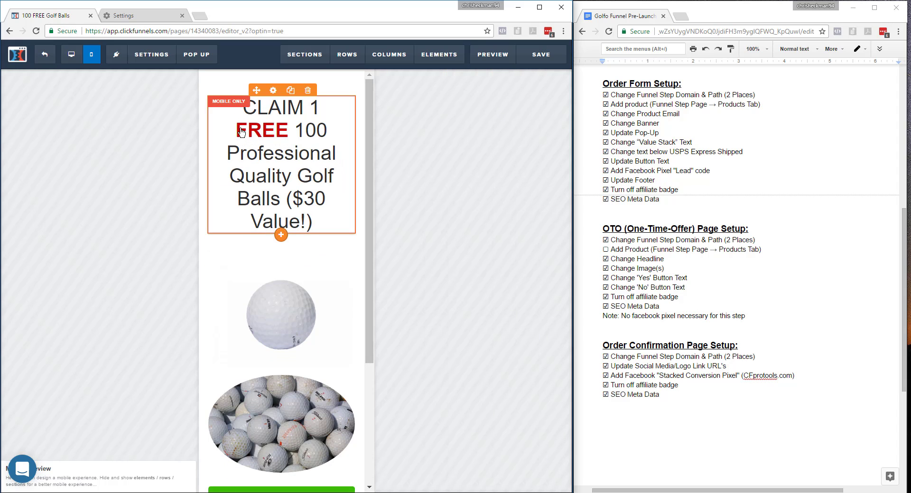
Move the "1" in the mobile headline onto the same line as FREE.
{"action": "left_click", "coordinate": [237, 132]}
{"action": "key", "text": "BackSpace"}
{"action": "key", "text": "BackSpace"}
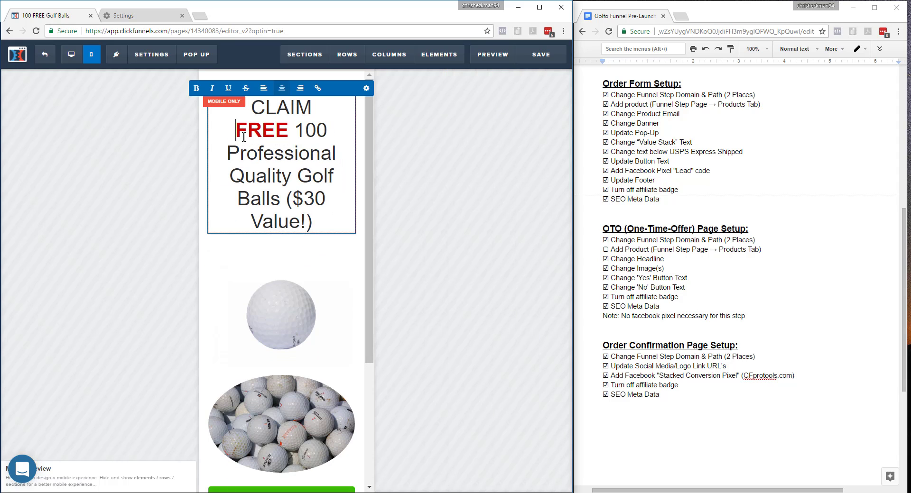
{"action": "key", "text": "ctrl+z"}
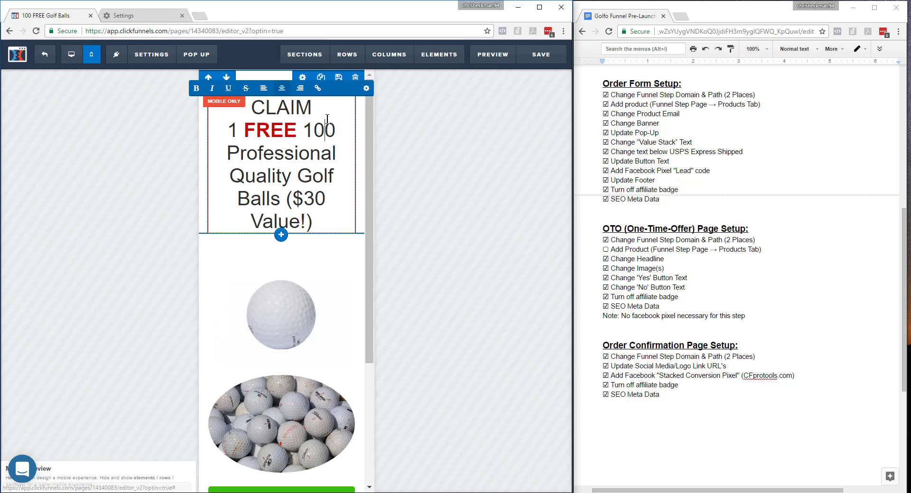
{"action": "left_click", "coordinate": [481, 191]}
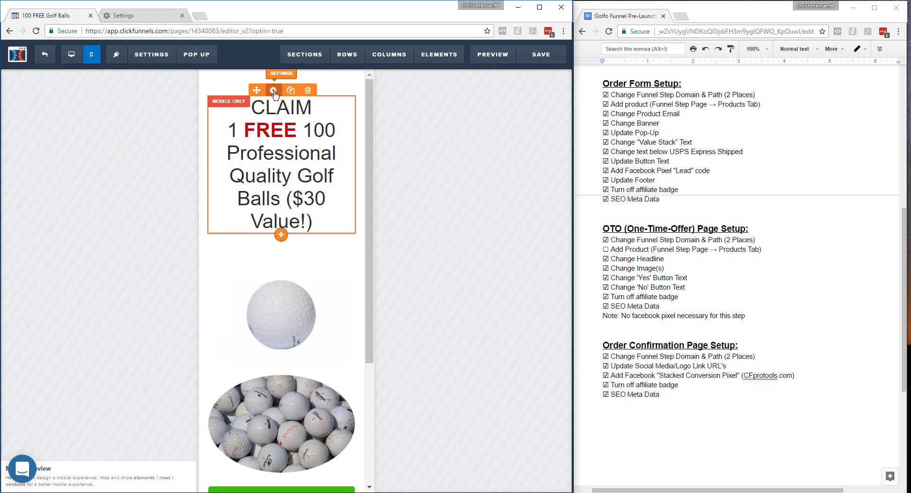
Set the mobile headline's font size to 32 and insert a line break before "($30 Value!)".
{"action": "left_click", "coordinate": [274, 91]}
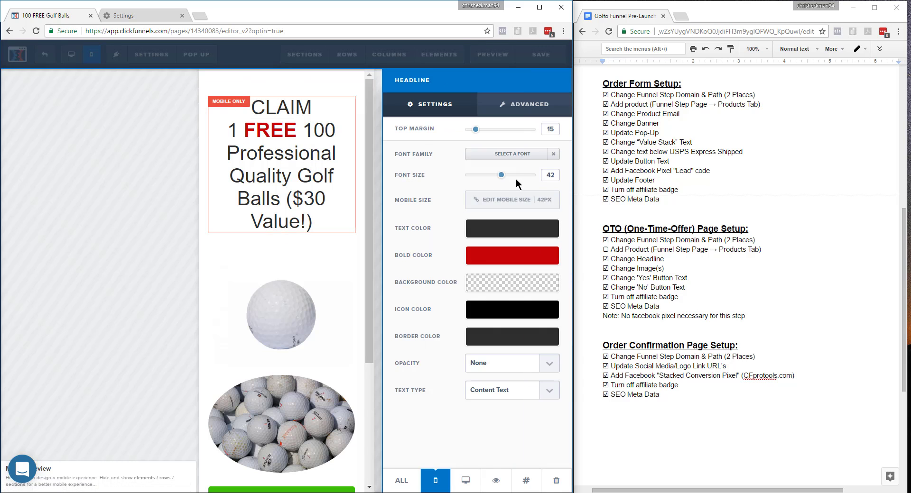
{"action": "left_click_drag", "start_coordinate": [504, 178], "coordinate": [492, 179]}
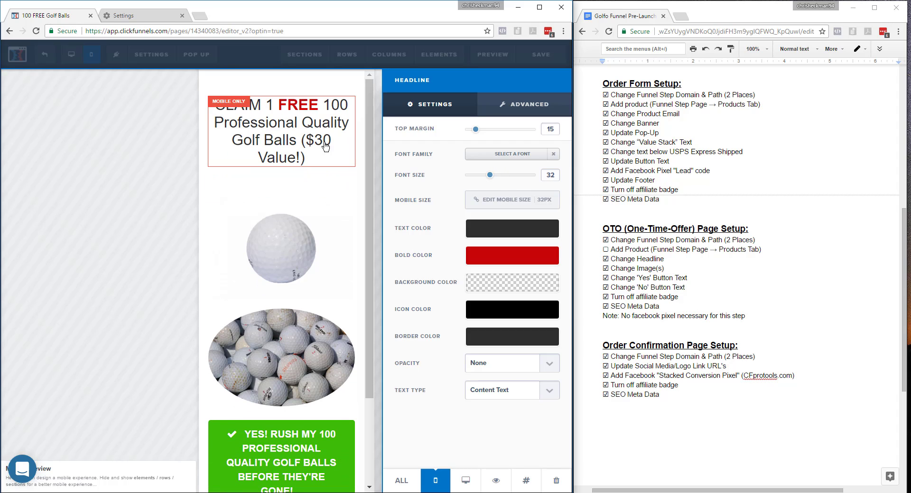
{"action": "left_click", "coordinate": [303, 142]}
{"action": "left_click", "coordinate": [301, 140]}
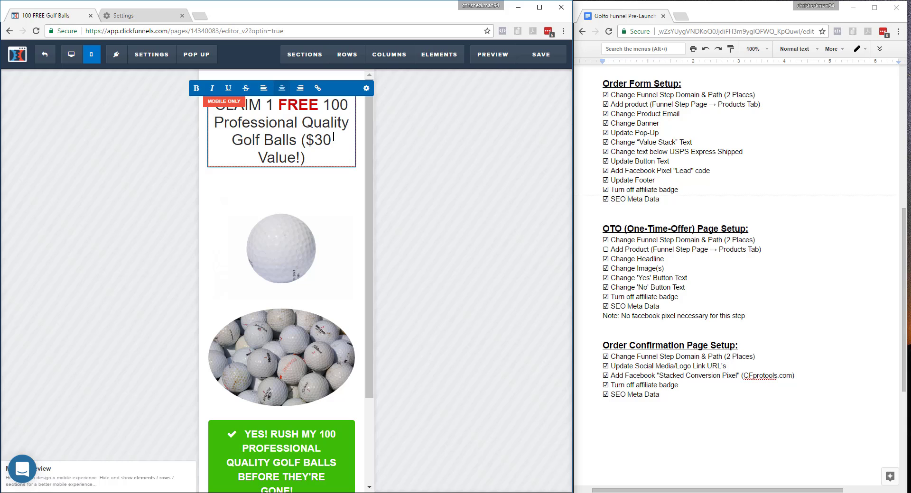
{"action": "key", "text": "Return"}
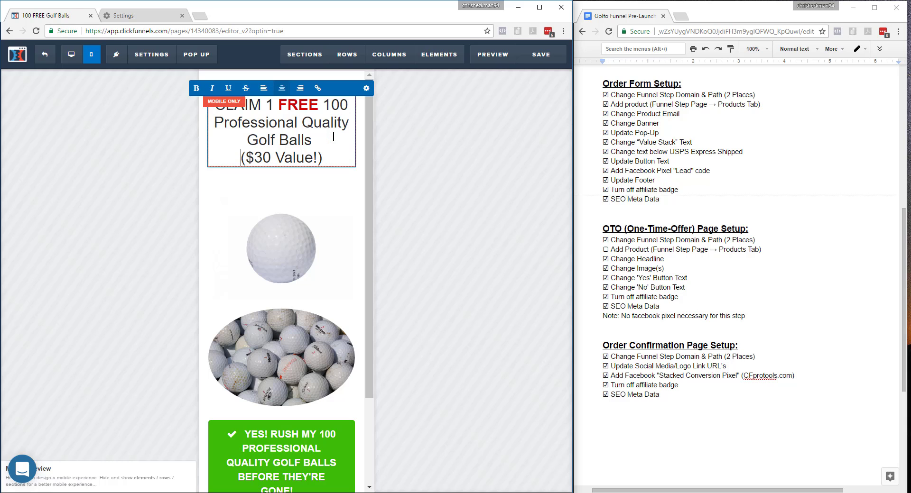
{"action": "left_click", "coordinate": [480, 227]}
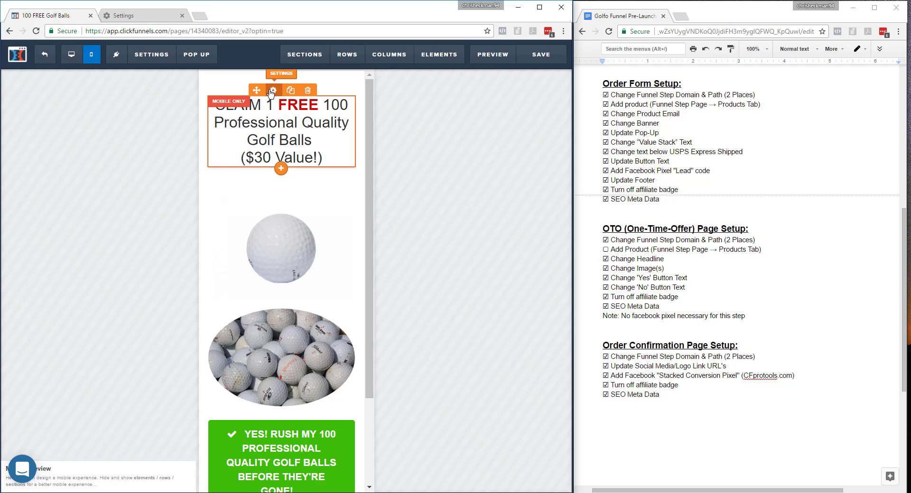
{"action": "left_click", "coordinate": [272, 91]}
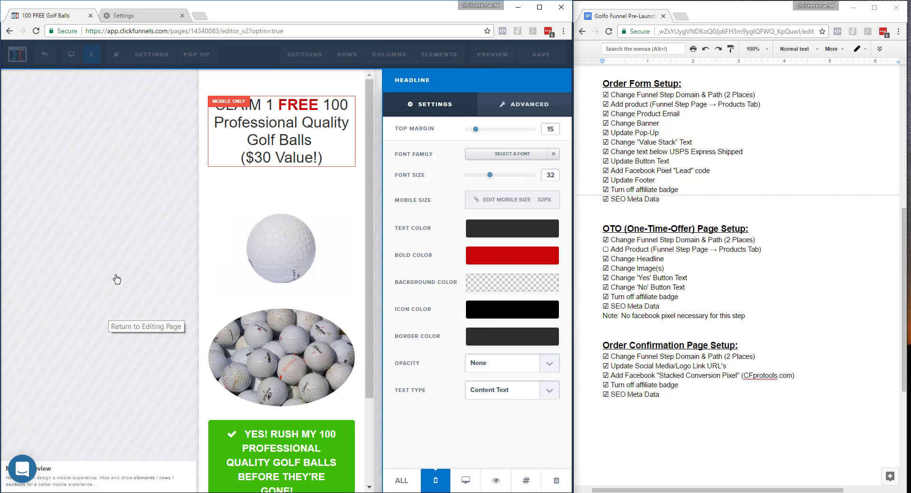
{"action": "left_click", "coordinate": [116, 279]}
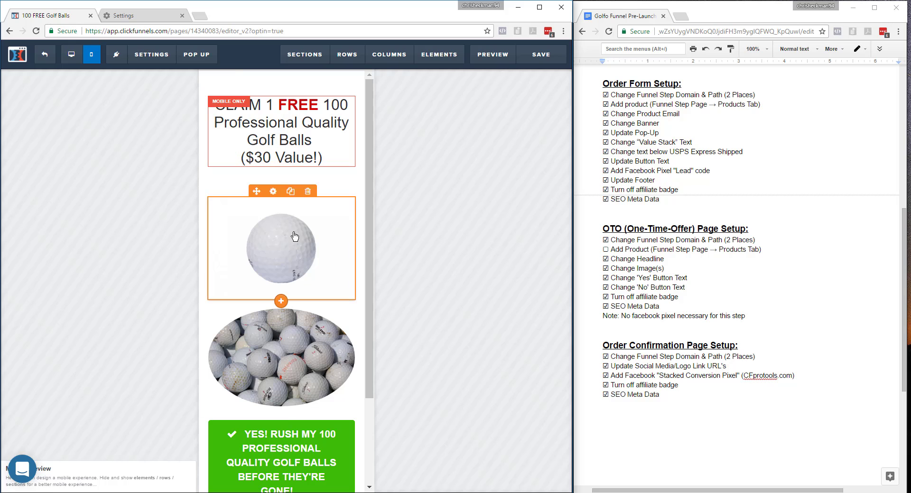
Clone the green YES! RUSH MY 100 button and make the upper copy visible on mobile only.
{"action": "left_click_drag", "start_coordinate": [368, 307], "coordinate": [364, 386]}
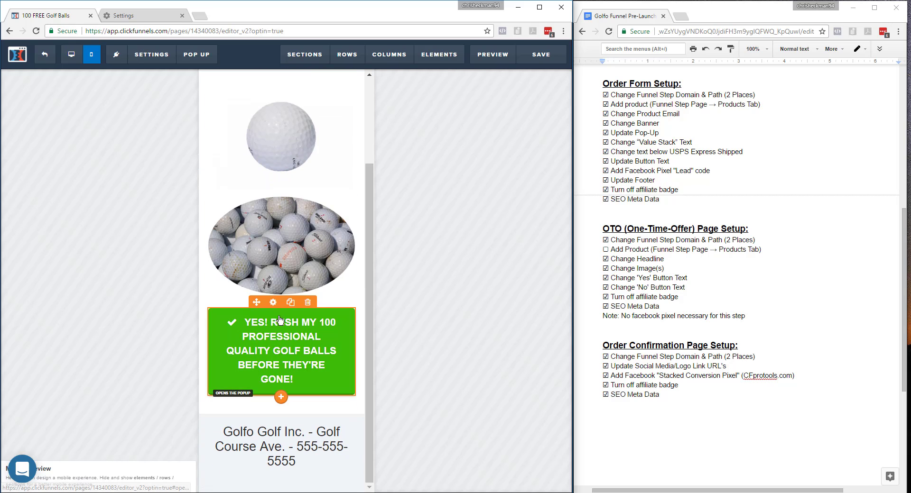
{"action": "left_click", "coordinate": [291, 303]}
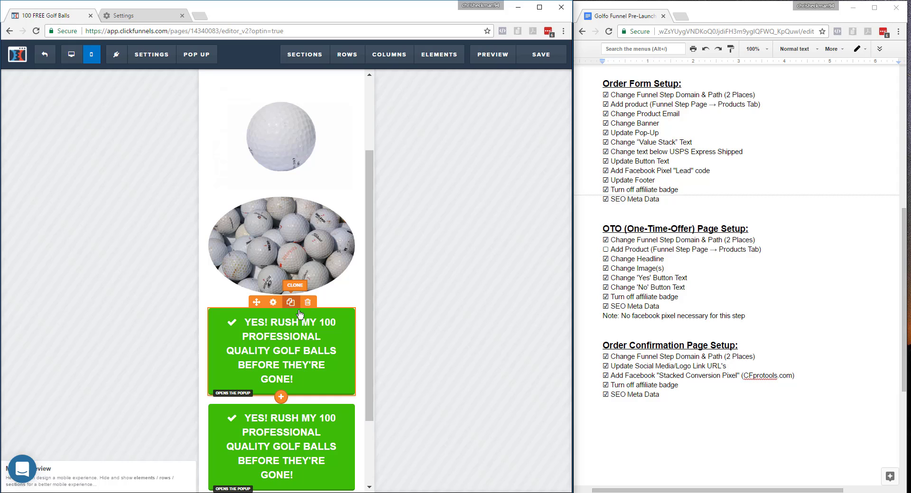
{"action": "left_click", "coordinate": [273, 303]}
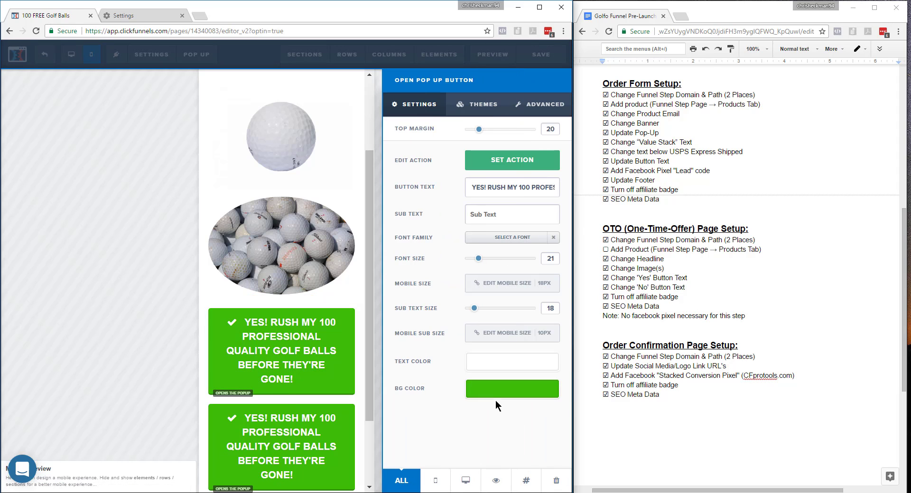
{"action": "left_click", "coordinate": [437, 482]}
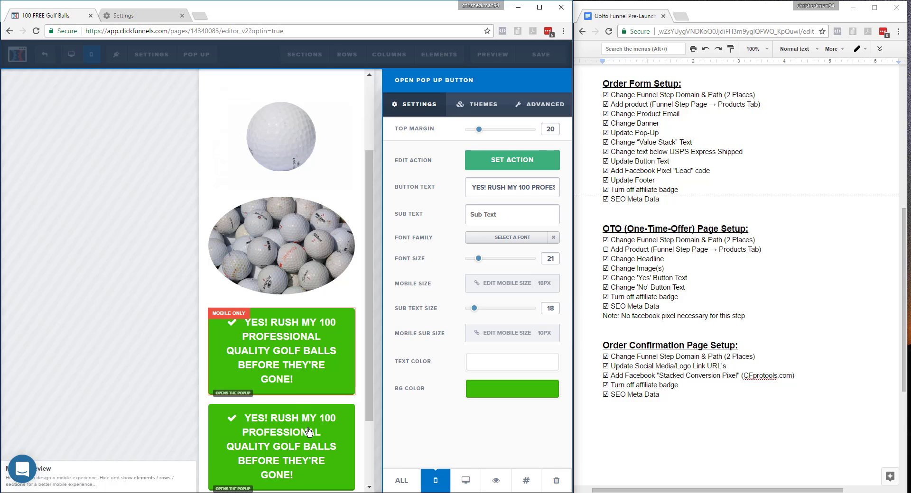
{"action": "left_click", "coordinate": [37, 244]}
In desktop view, make the remaining green YES! button visible on desktop only.
{"action": "left_click", "coordinate": [72, 54]}
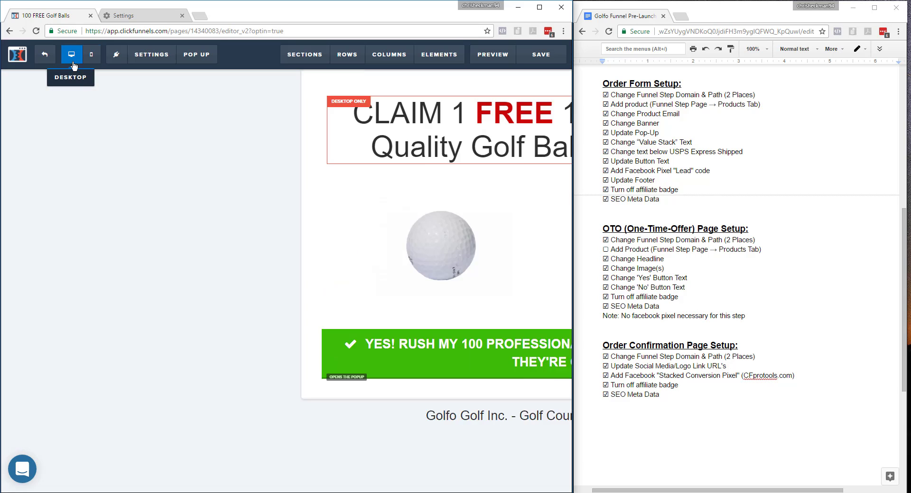
{"action": "mouse_move", "coordinate": [478, 345]}
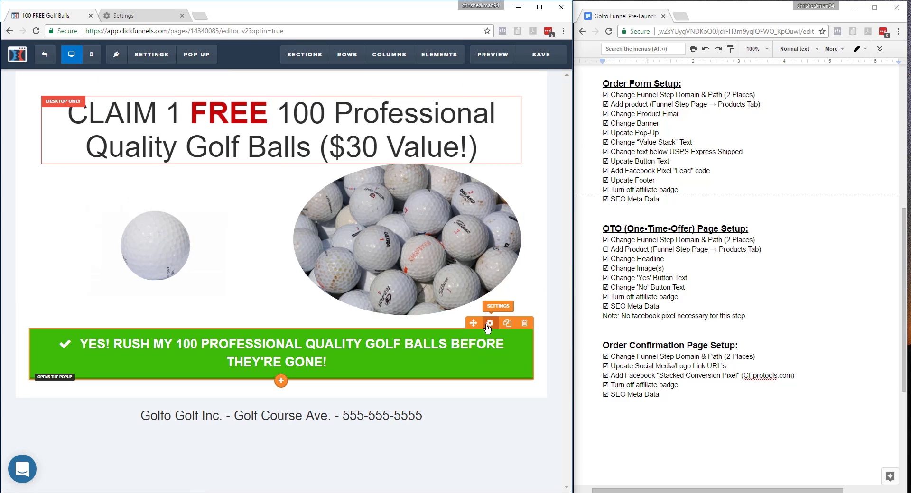
{"action": "left_click", "coordinate": [490, 324]}
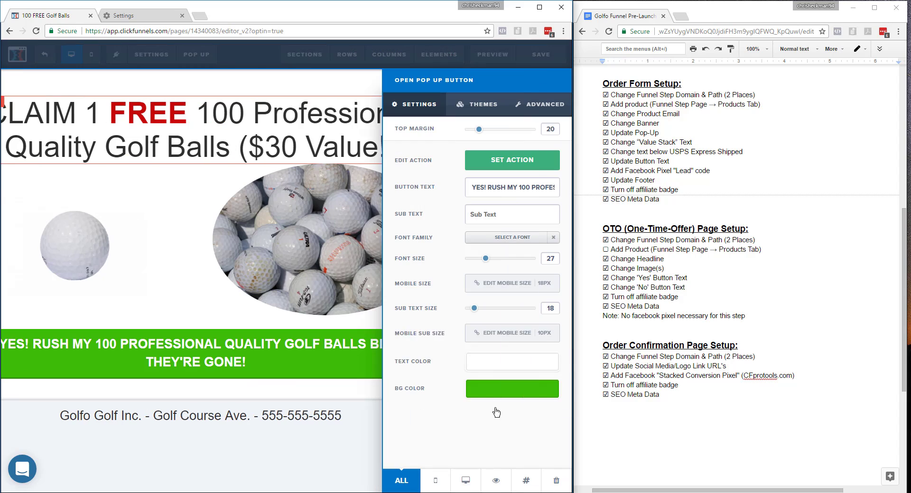
{"action": "left_click", "coordinate": [465, 482]}
{"action": "left_click", "coordinate": [254, 466]}
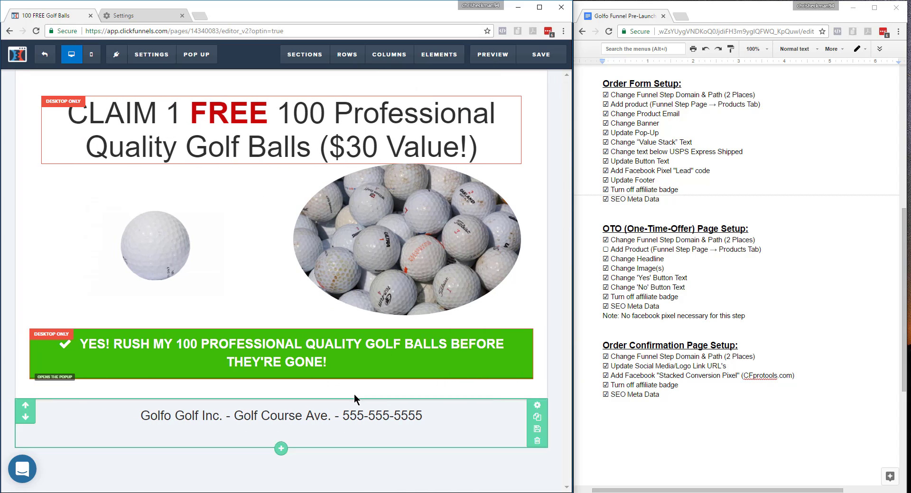
Return to mobile view and set the mobile-only button's font size to 12.
{"action": "left_click", "coordinate": [94, 55]}
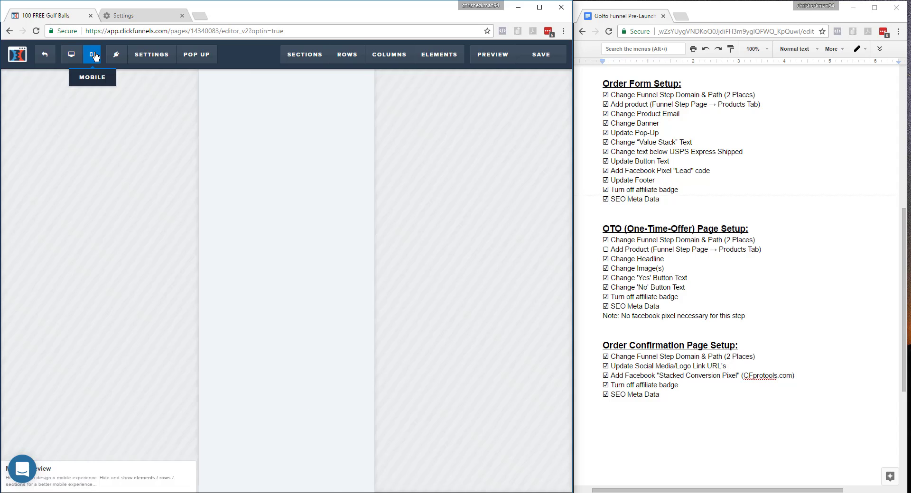
{"action": "scroll", "coordinate": [328, 303], "scroll_direction": "down", "scroll_amount": 3}
{"action": "scroll", "coordinate": [361, 386], "scroll_direction": "up", "scroll_amount": 1}
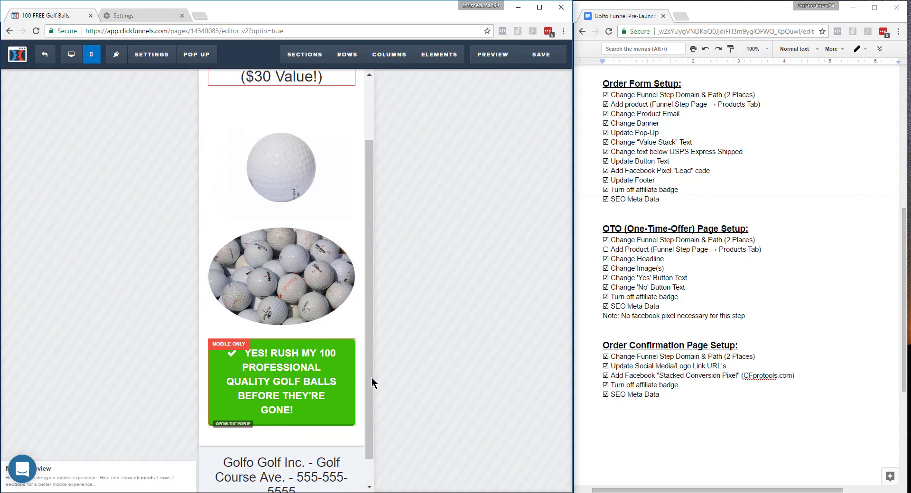
{"action": "left_click", "coordinate": [276, 338]}
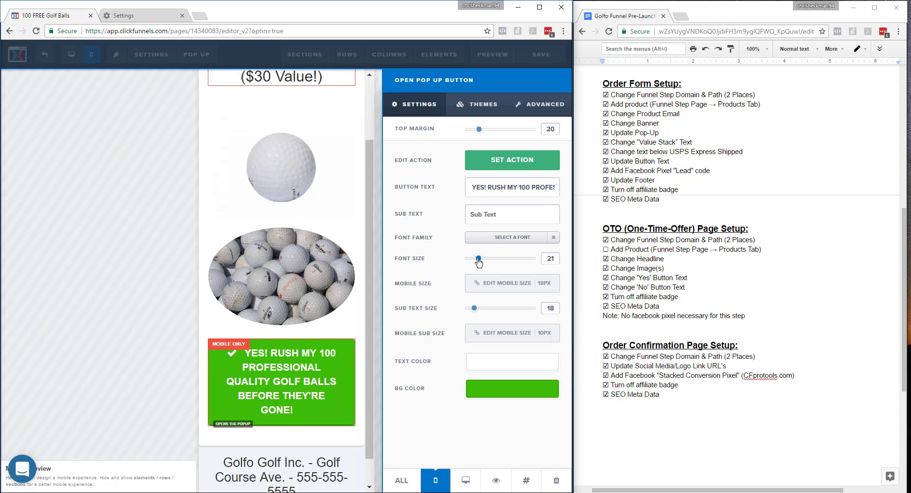
{"action": "left_click_drag", "start_coordinate": [478, 260], "coordinate": [467, 260]}
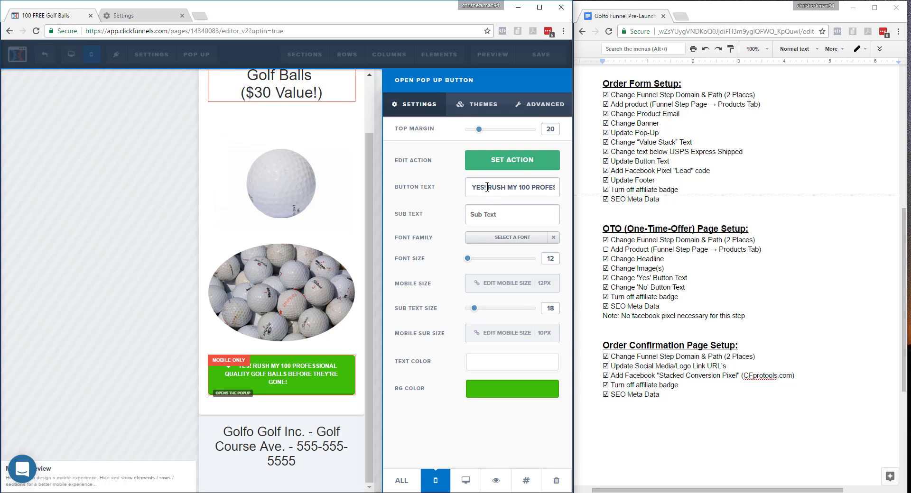
Shorten the mobile-only button's text to "YES! RUSH MY 100 GOLF BALLS!" and set its font size to 24.
{"action": "left_click_drag", "start_coordinate": [532, 186], "coordinate": [509, 189]}
{"action": "key", "text": "BackSpace"}
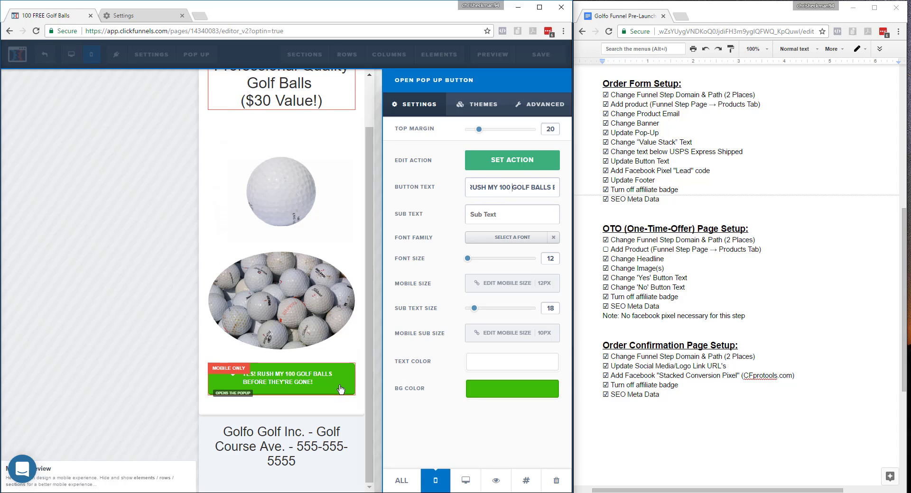
{"action": "double_click", "coordinate": [532, 187]}
{"action": "left_click_drag", "start_coordinate": [566, 181], "coordinate": [565, 191]}
{"action": "left_click", "coordinate": [557, 191]}
{"action": "key", "text": "BackSpace"}
{"action": "key", "text": "BackSpace"}
{"action": "key", "text": "BackSpace"}
{"action": "key", "text": "BackSpace"}
{"action": "key", "text": "BackSpace"}
{"action": "key", "text": "BackSpace"}
{"action": "key", "text": "BackSpace"}
{"action": "key", "text": "BackSpace"}
{"action": "key", "text": "BackSpace"}
{"action": "key", "text": "BackSpace"}
{"action": "key", "text": "BackSpace"}
{"action": "key", "text": "BackSpace"}
{"action": "key", "text": "BackSpace"}
{"action": "key", "text": "BackSpace"}
{"action": "key", "text": "BackSpace"}
{"action": "key", "text": "BackSpace"}
{"action": "key", "text": "BackSpace"}
{"action": "key", "text": "BackSpace"}
{"action": "key", "text": "BackSpace"}
{"action": "key", "text": "BackSpace"}
{"action": "key", "text": "BackSpace"}
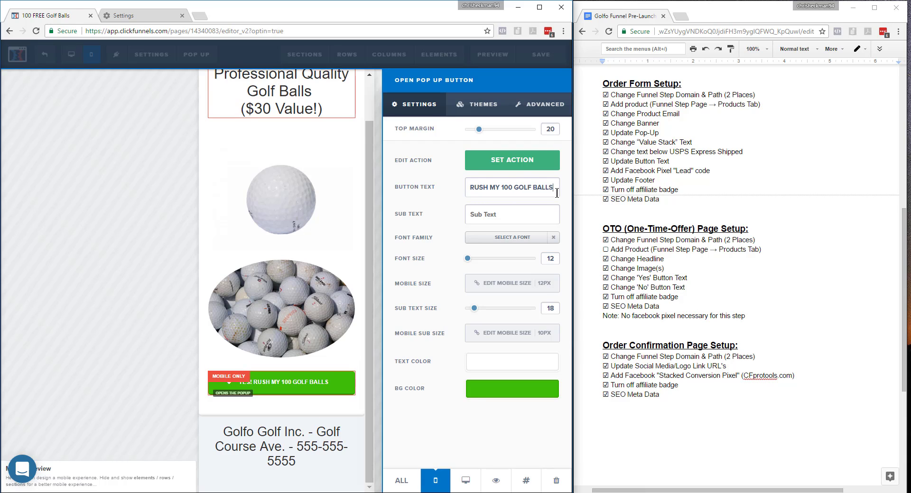
{"action": "type", "text": "!"}
{"action": "left_click_drag", "start_coordinate": [468, 262], "coordinate": [482, 263]}
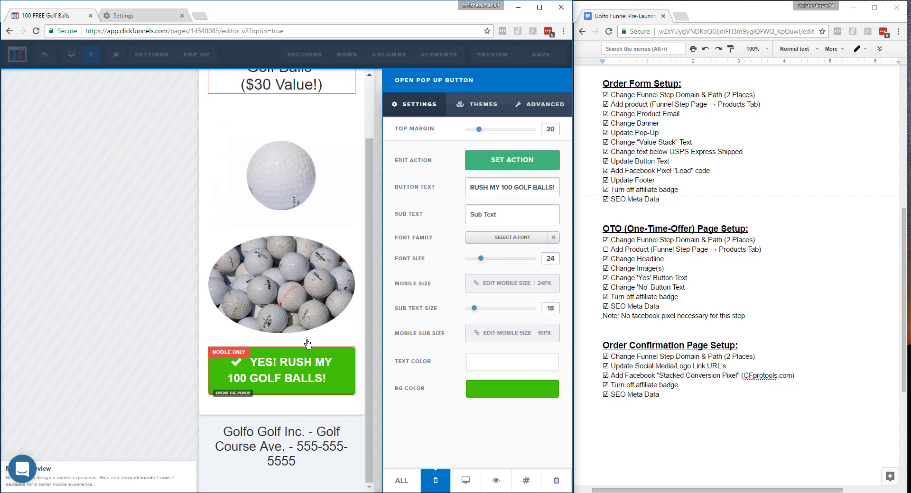
{"action": "left_click", "coordinate": [111, 384]}
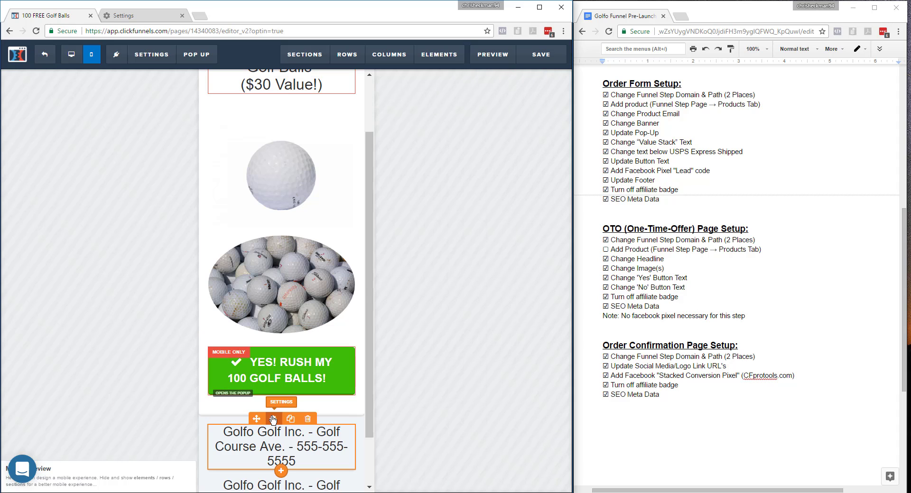
Clone the footer headline and make the upper copy mobile-only with a font size of 20.
{"action": "left_click", "coordinate": [273, 420]}
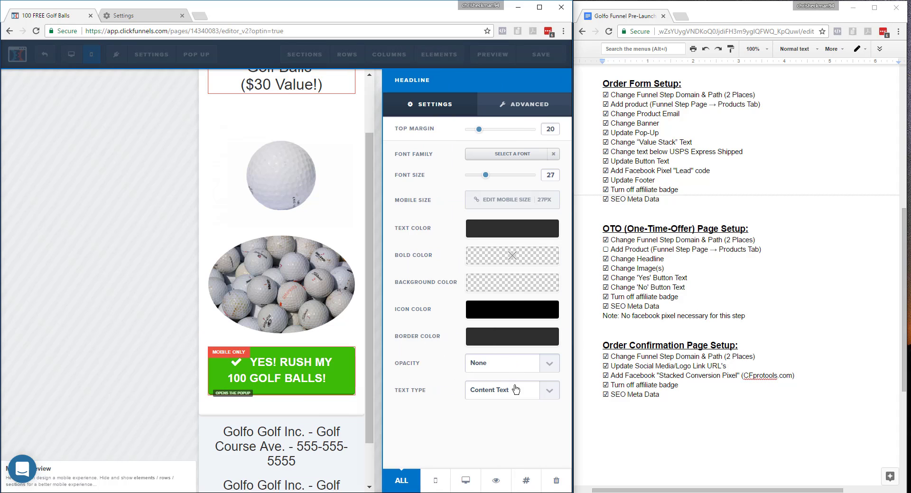
{"action": "left_click", "coordinate": [436, 480]}
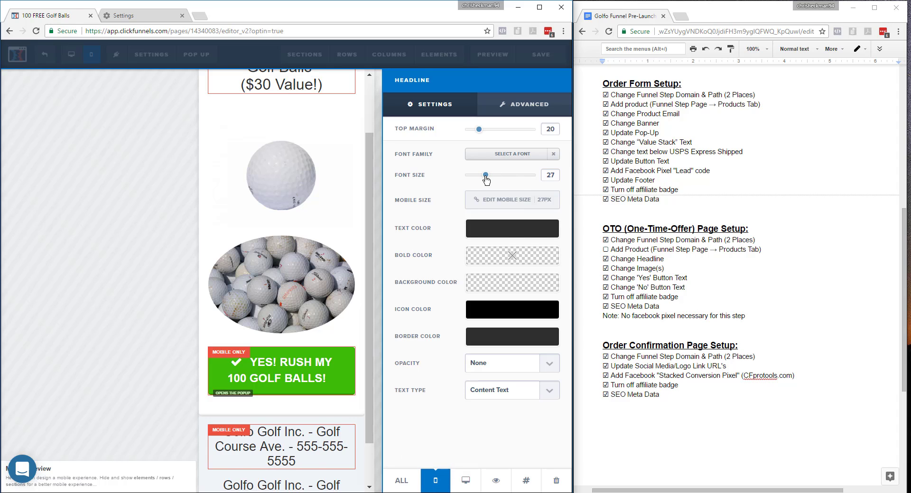
{"action": "left_click_drag", "start_coordinate": [486, 179], "coordinate": [476, 178]}
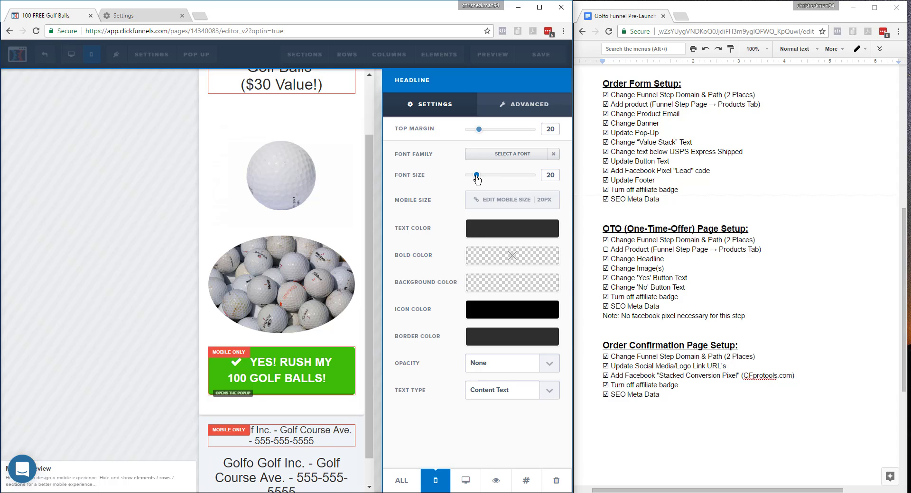
Delete the dash before the phone number in the mobile-only footer headline.
{"action": "left_click", "coordinate": [283, 442]}
{"action": "left_click", "coordinate": [283, 442]}
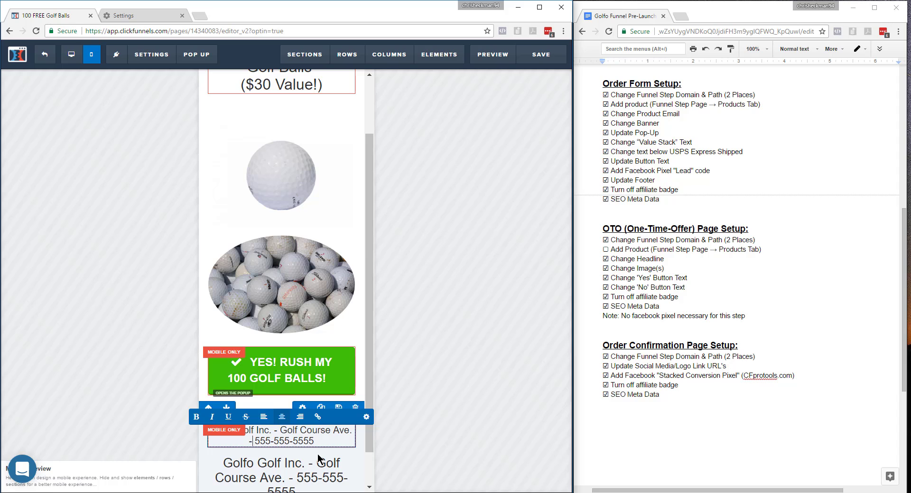
{"action": "left_click", "coordinate": [497, 408]}
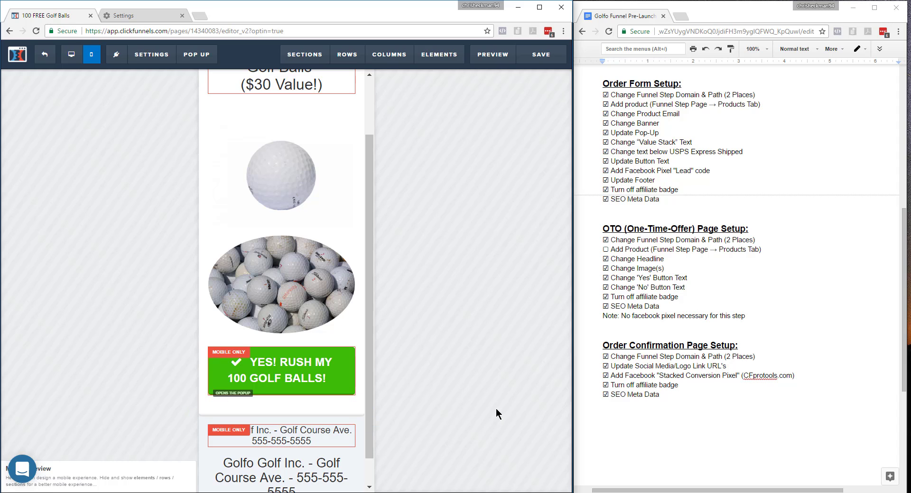
Make the remaining original footer headline visible on desktop only.
{"action": "mouse_move", "coordinate": [307, 477]}
{"action": "left_click", "coordinate": [272, 450]}
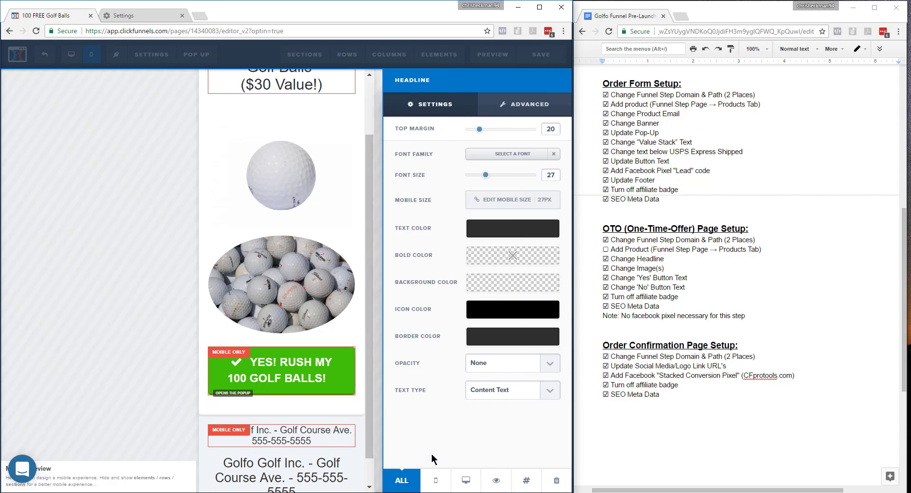
{"action": "left_click", "coordinate": [465, 480]}
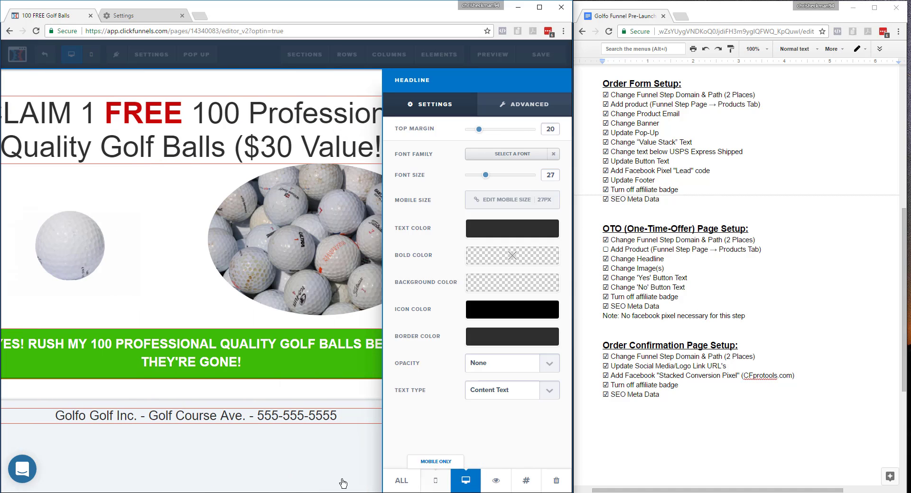
{"action": "left_click", "coordinate": [291, 471]}
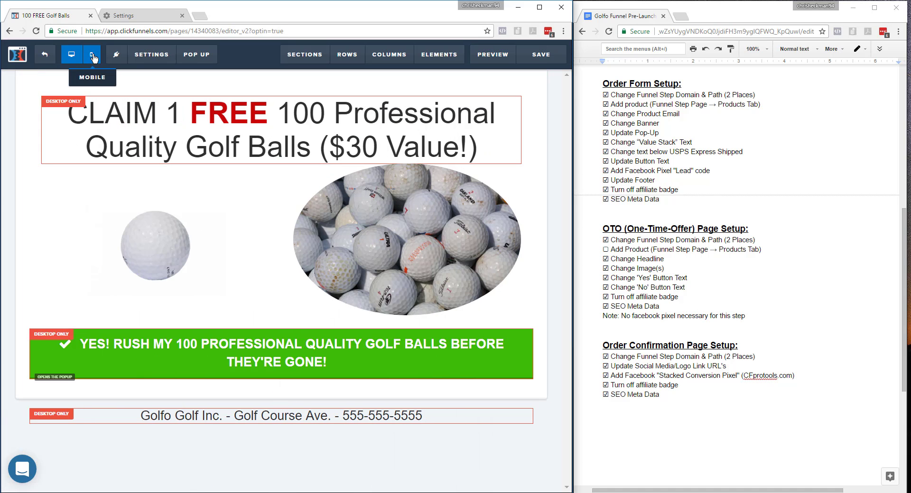
Review the whole page layout in mobile view, from headline to footer, and return to desktop view.
{"action": "left_click", "coordinate": [91, 55]}
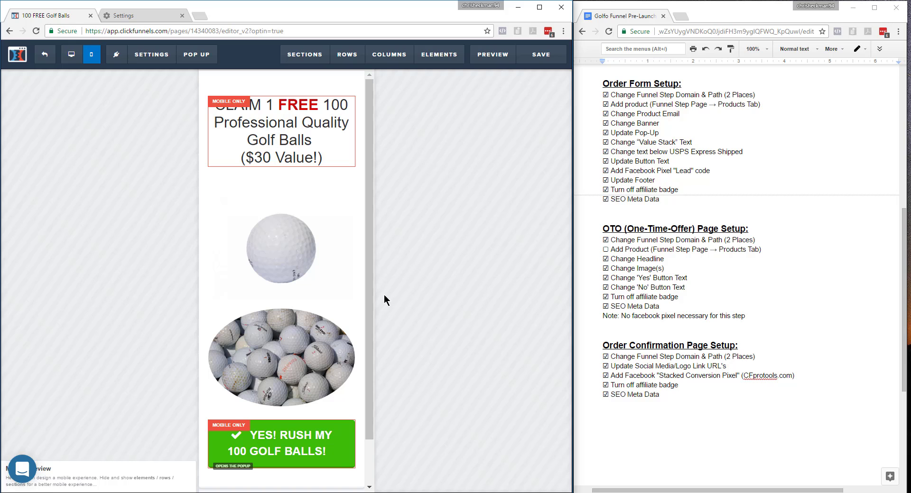
{"action": "scroll", "coordinate": [369, 307], "scroll_direction": "down", "scroll_amount": 1}
{"action": "scroll", "coordinate": [365, 367], "scroll_direction": "up", "scroll_amount": 1}
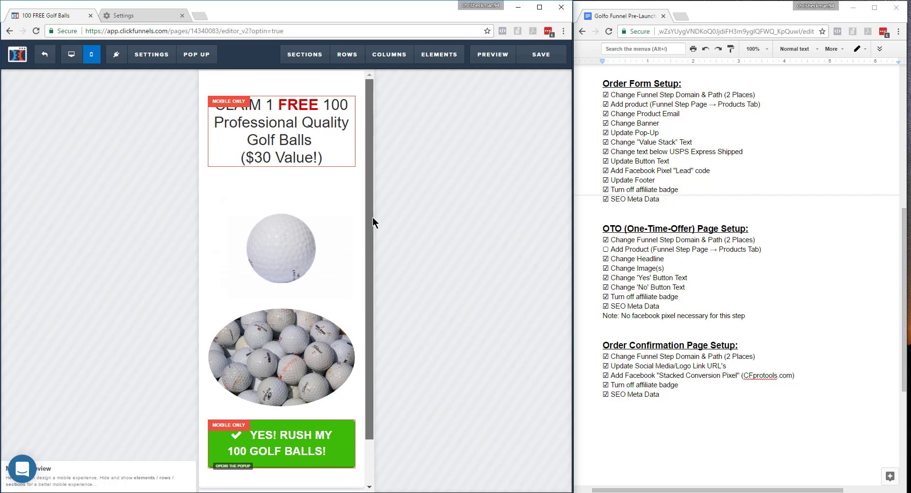
{"action": "scroll", "coordinate": [363, 234], "scroll_direction": "down", "scroll_amount": 1}
{"action": "scroll", "coordinate": [365, 372], "scroll_direction": "up", "scroll_amount": 1}
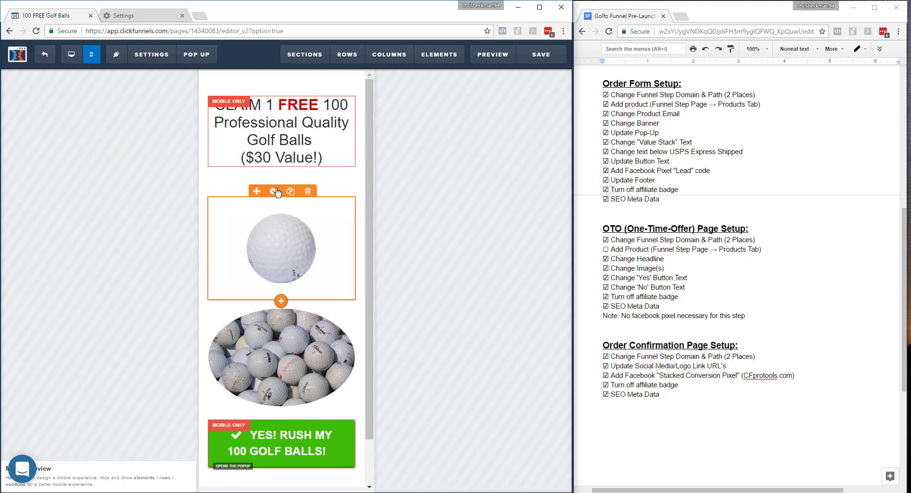
{"action": "left_click", "coordinate": [71, 55]}
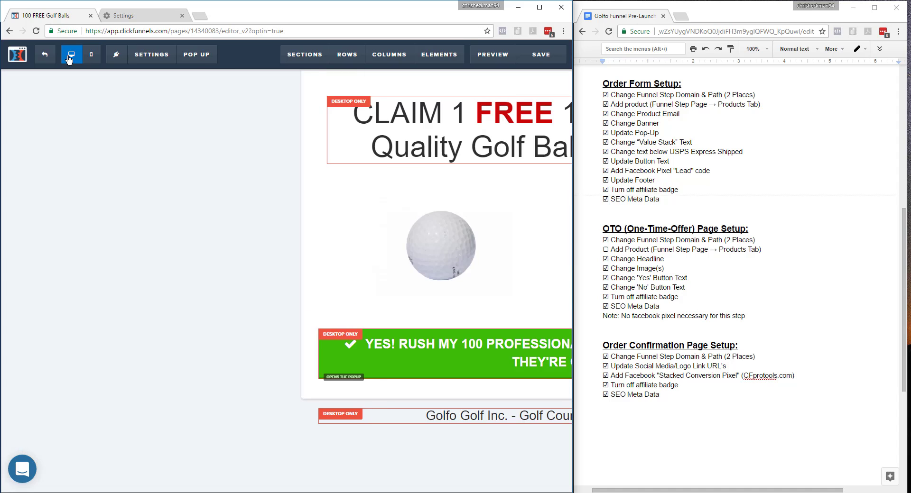